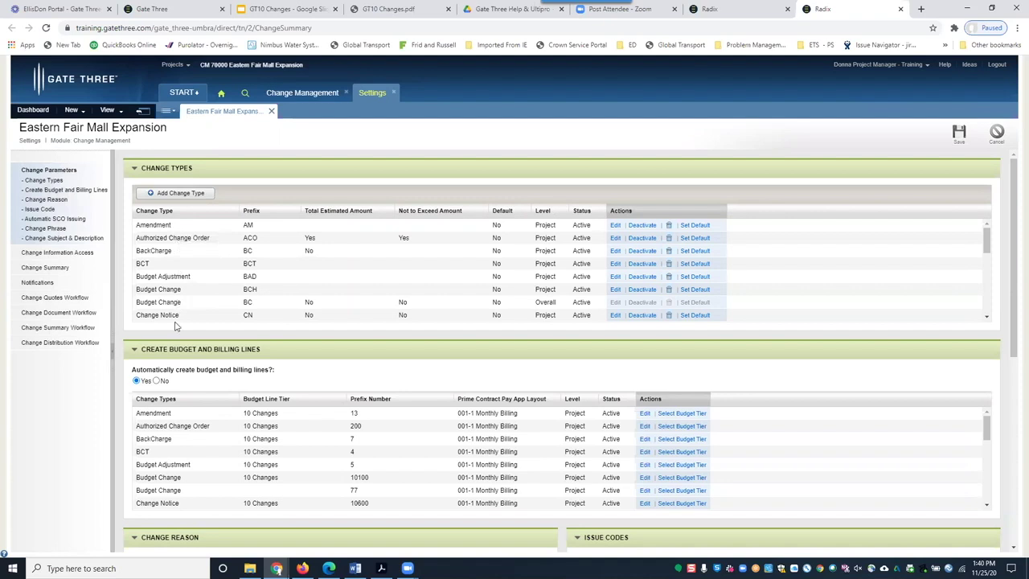
Step: Open a blank row for a new change type, examine the existing change types and prefixes, and discard the row
click(178, 195)
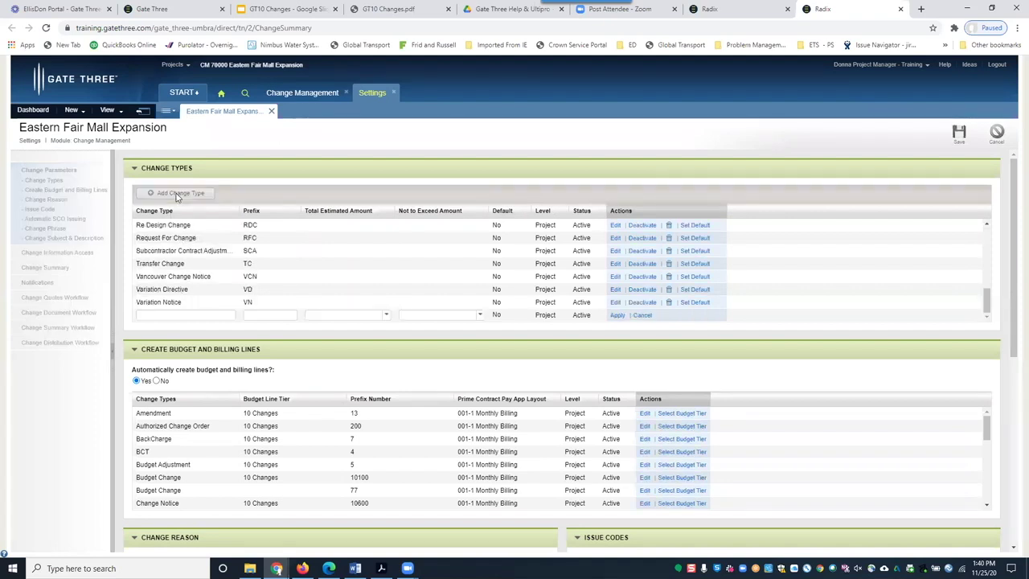
click(171, 314)
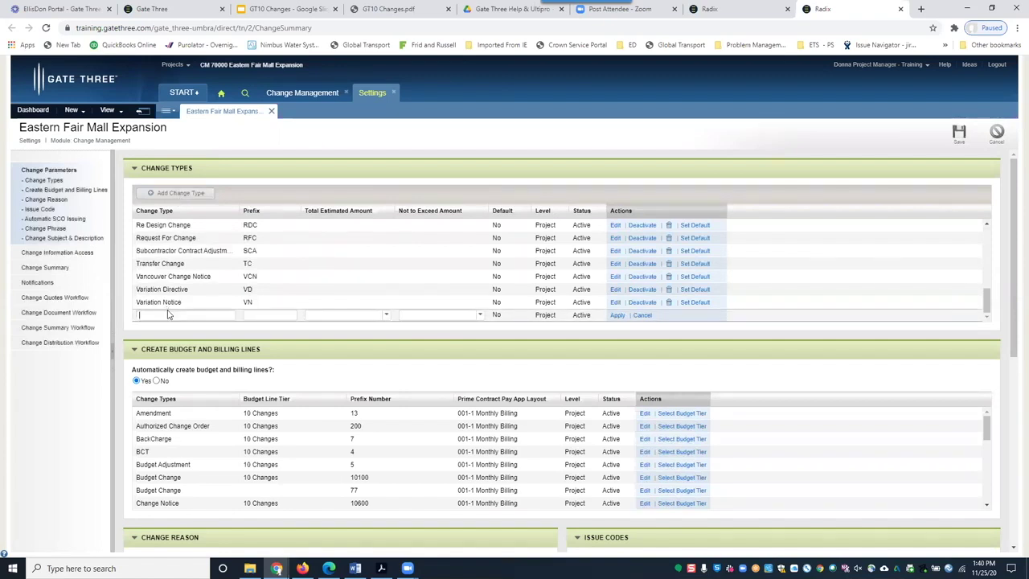
scroll(191, 294, up, 1)
scroll(190, 294, up, 1)
scroll(201, 306, down, 3)
scroll(271, 314, up, 4)
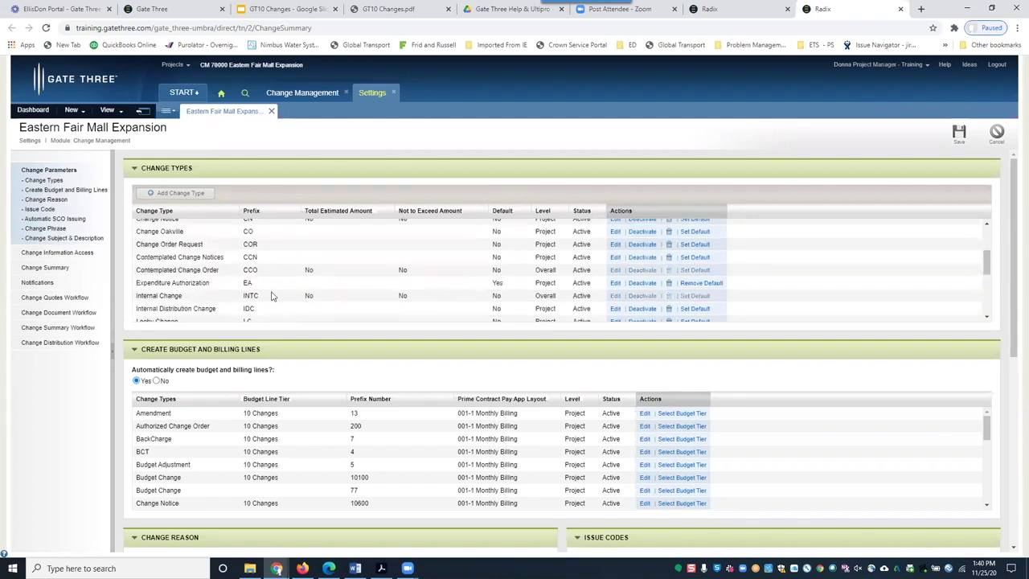
scroll(271, 295, up, 3)
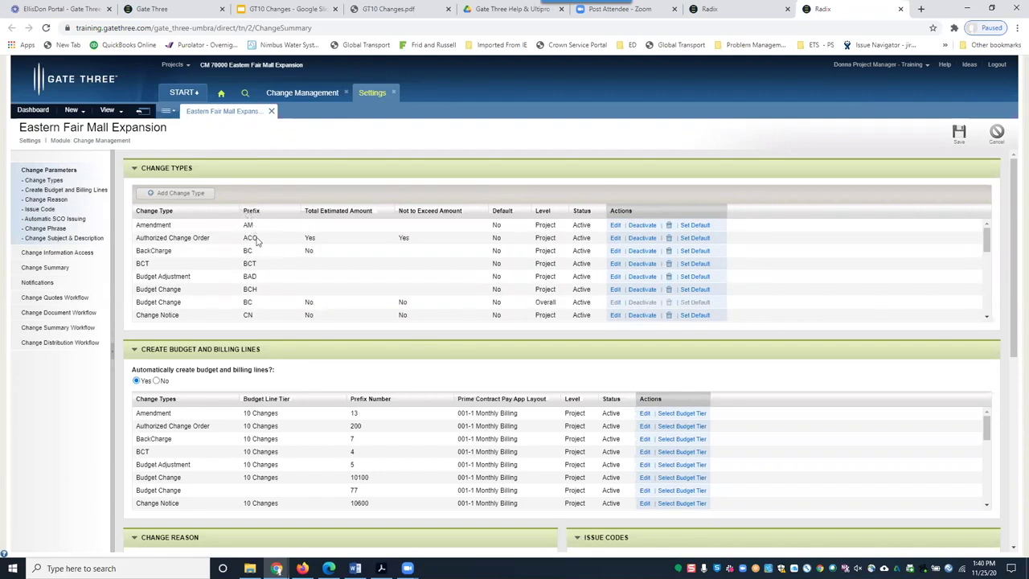
scroll(266, 268, down, 3)
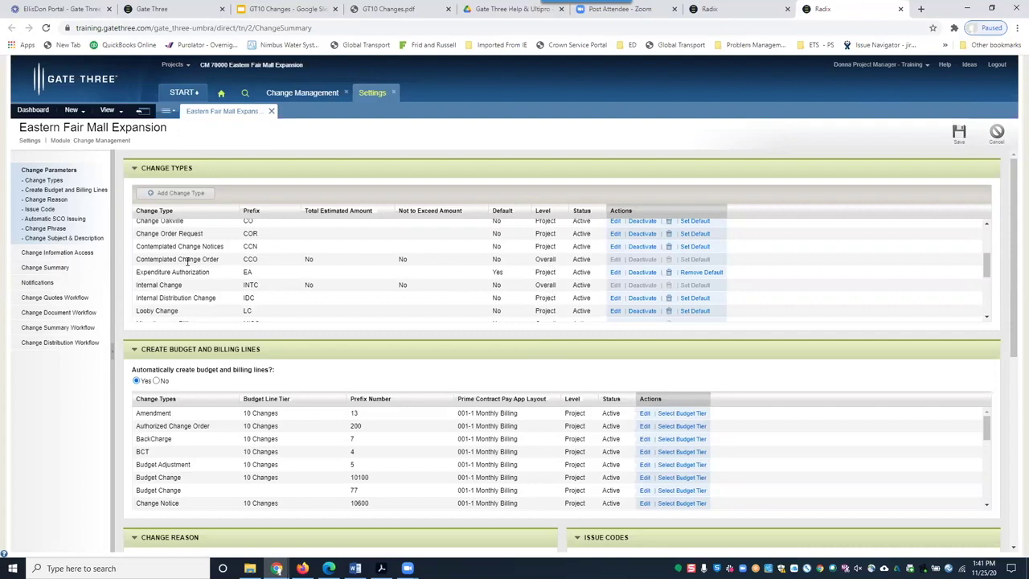
scroll(187, 261, down, 1)
scroll(187, 261, down, 5)
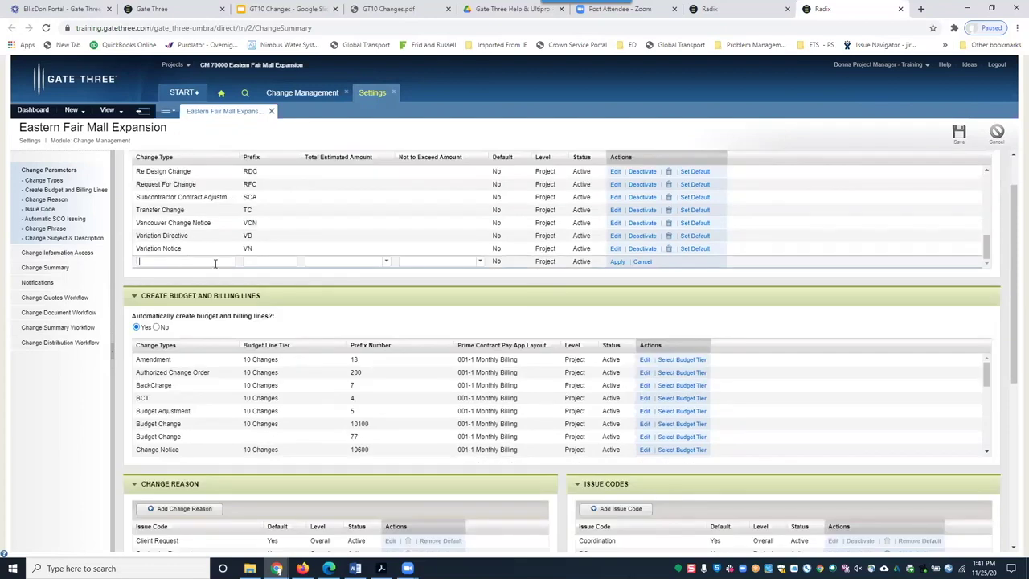
click(191, 259)
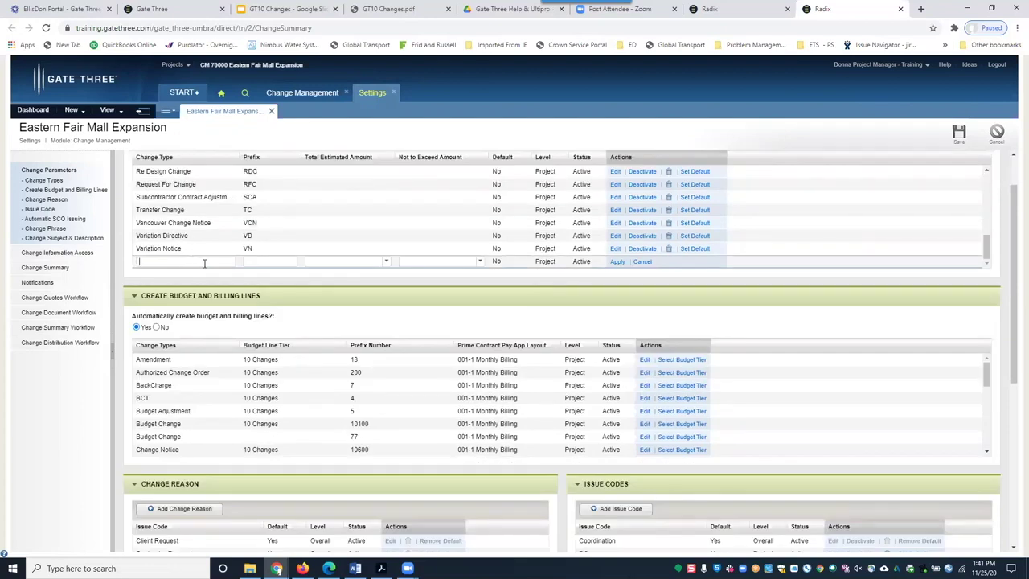
click(616, 262)
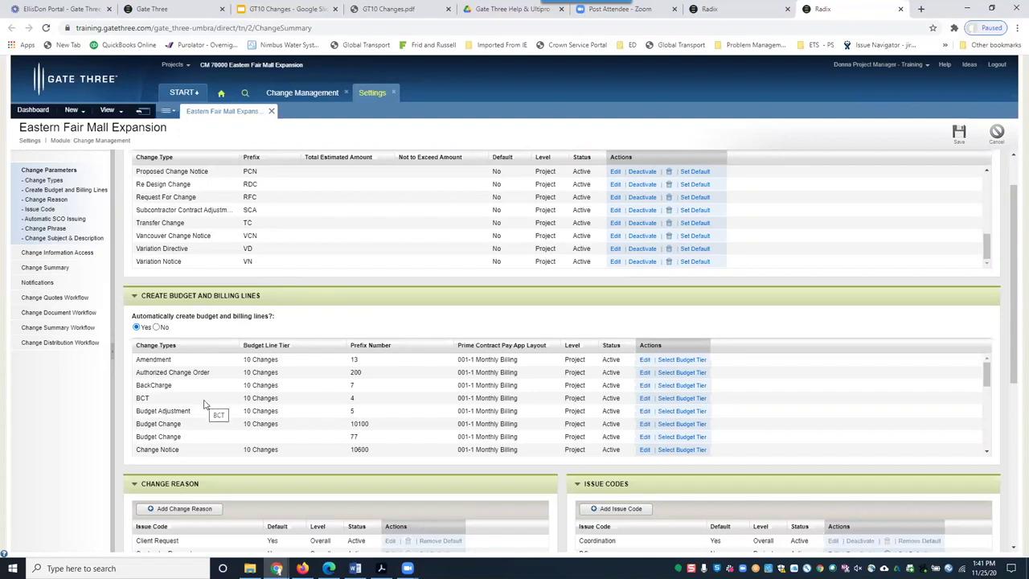
Step: Examine the budget line tier, prefix number and prime contract pay app layout assigned to each change type
scroll(205, 404, down, 2)
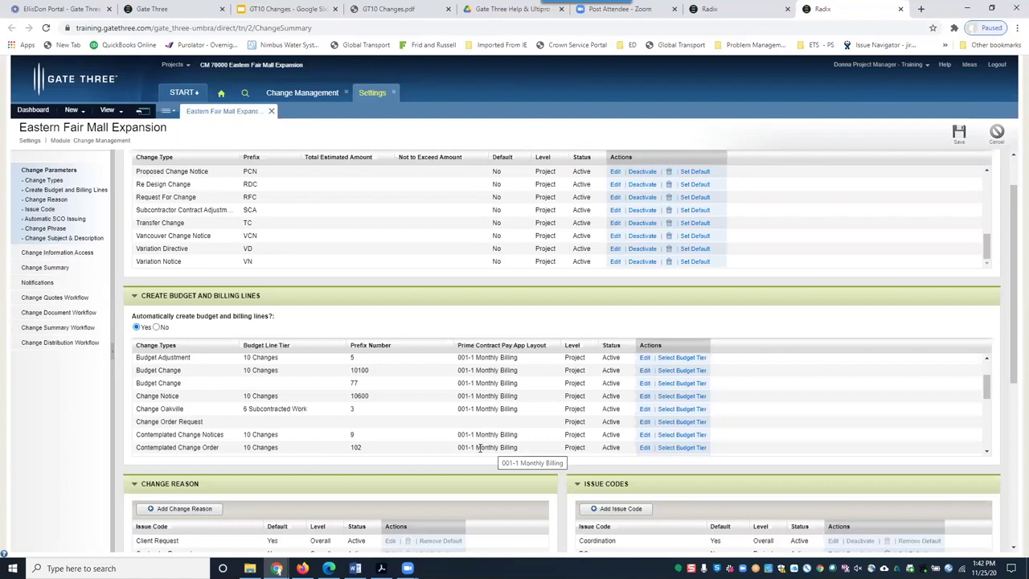
scroll(494, 445, down, 1)
scroll(495, 444, down, 5)
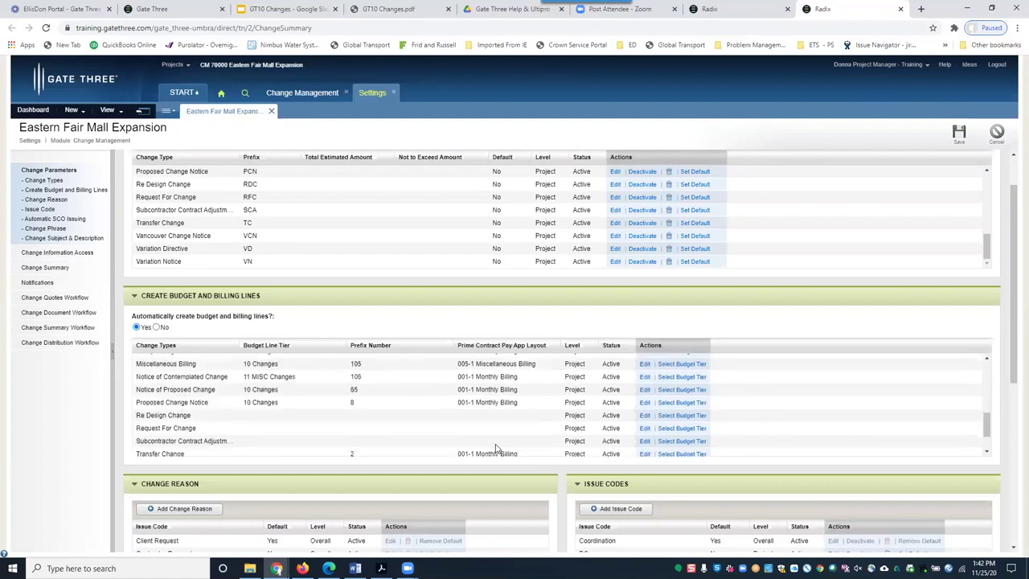
scroll(496, 448, up, 10)
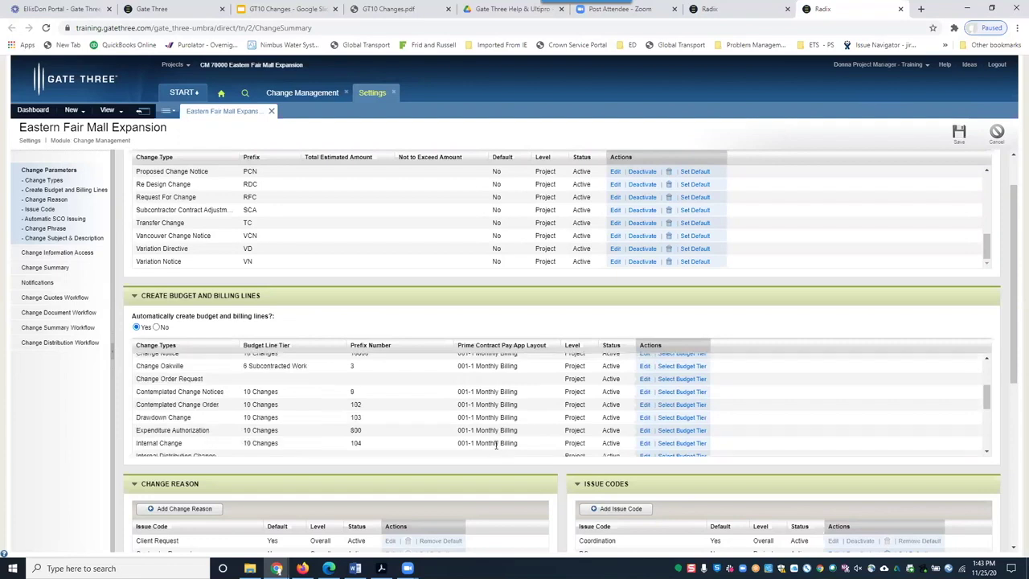
scroll(353, 462, up, 5)
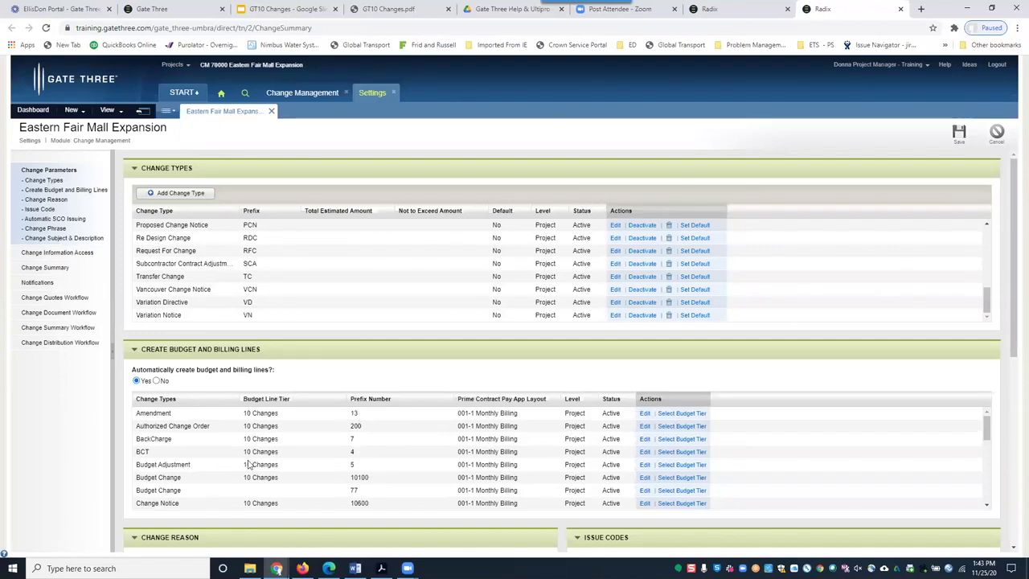
Step: Try adding a new change reason and a new issue code, discarding the blank entries
scroll(107, 458, down, 2)
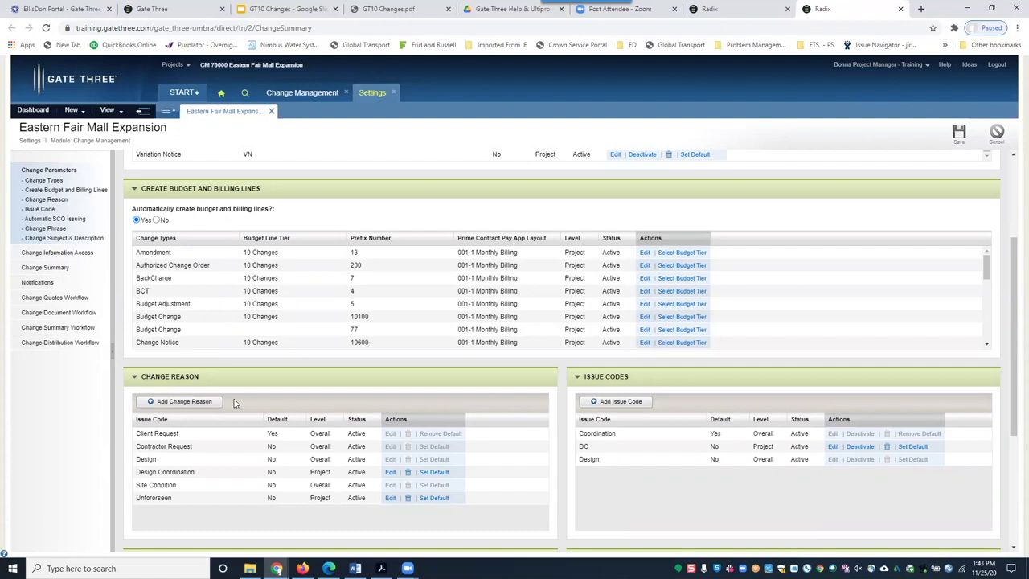
click(178, 401)
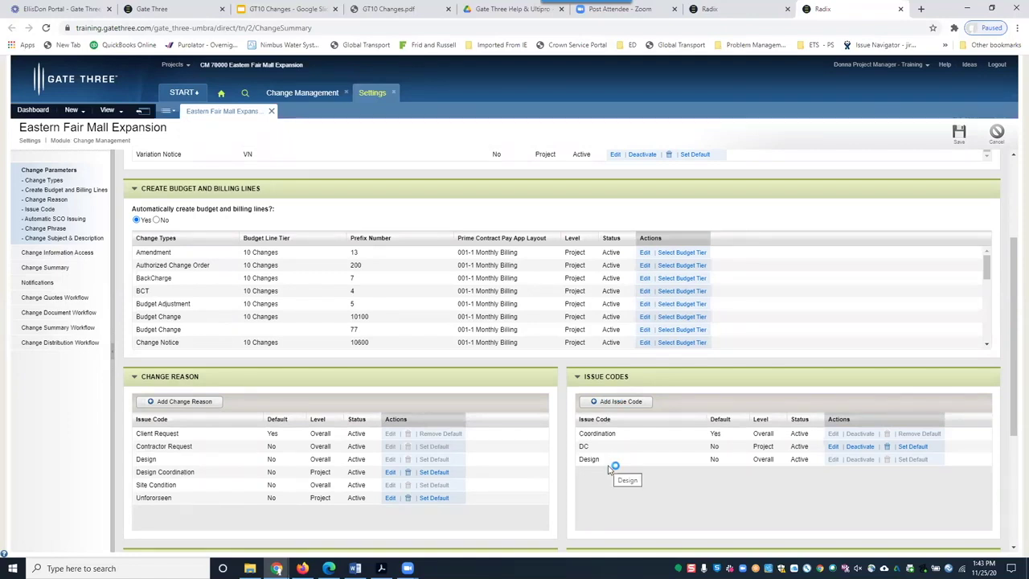
click(621, 405)
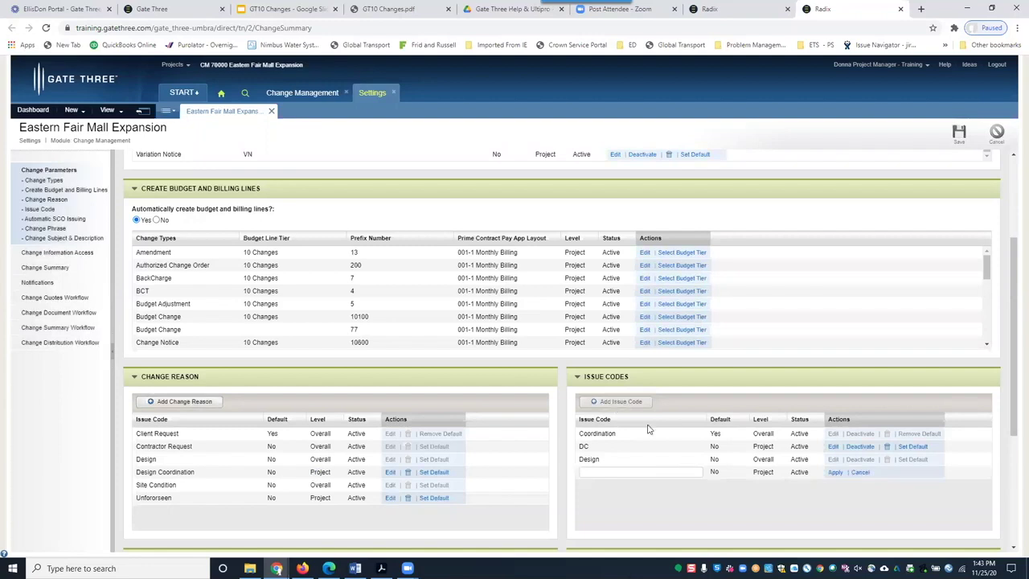
click(858, 472)
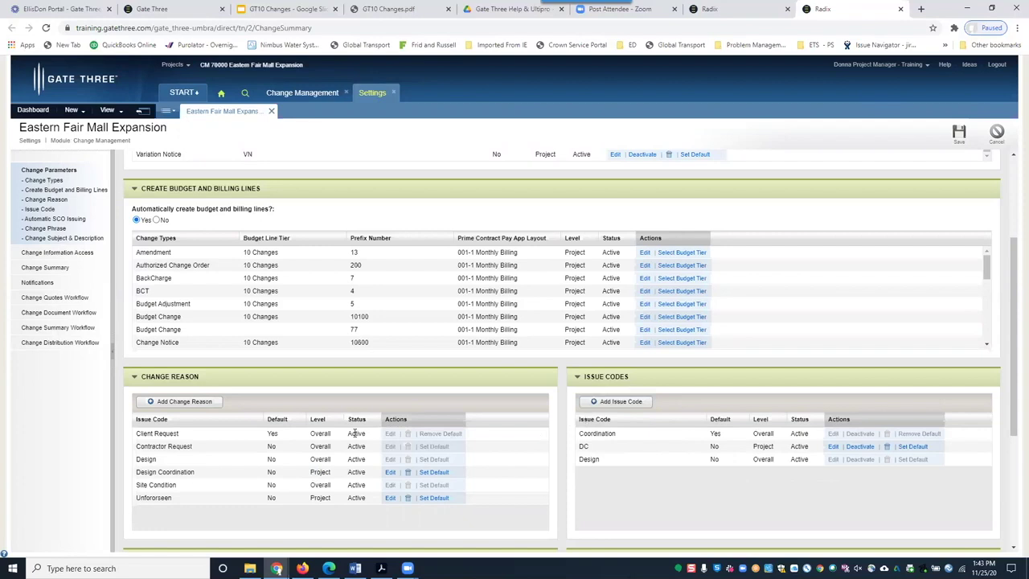
Step: Review the Automatic SCO Issuing setting and read the full text of the project's Change Phrase
scroll(356, 433, down, 1)
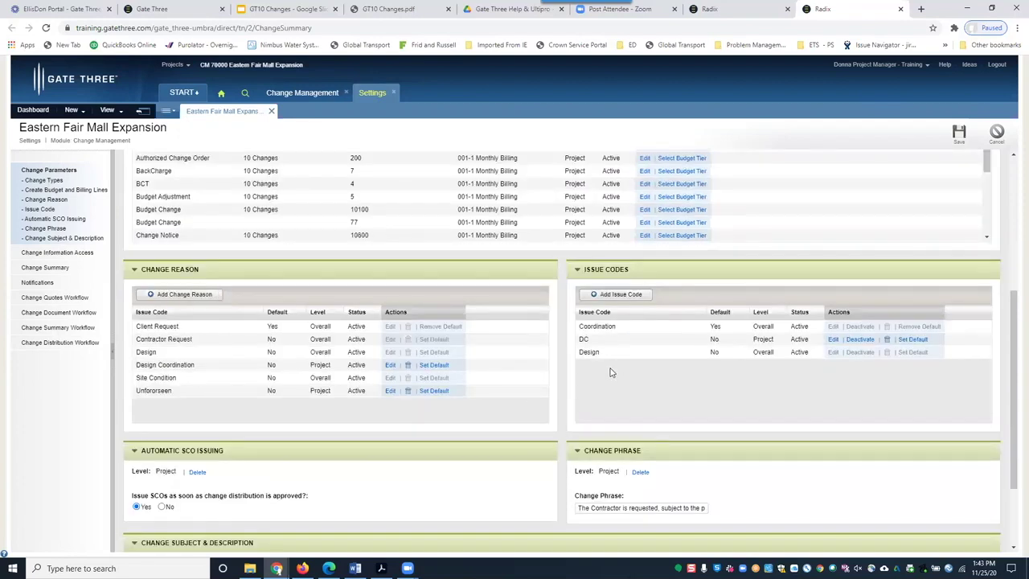
scroll(332, 413, down, 1)
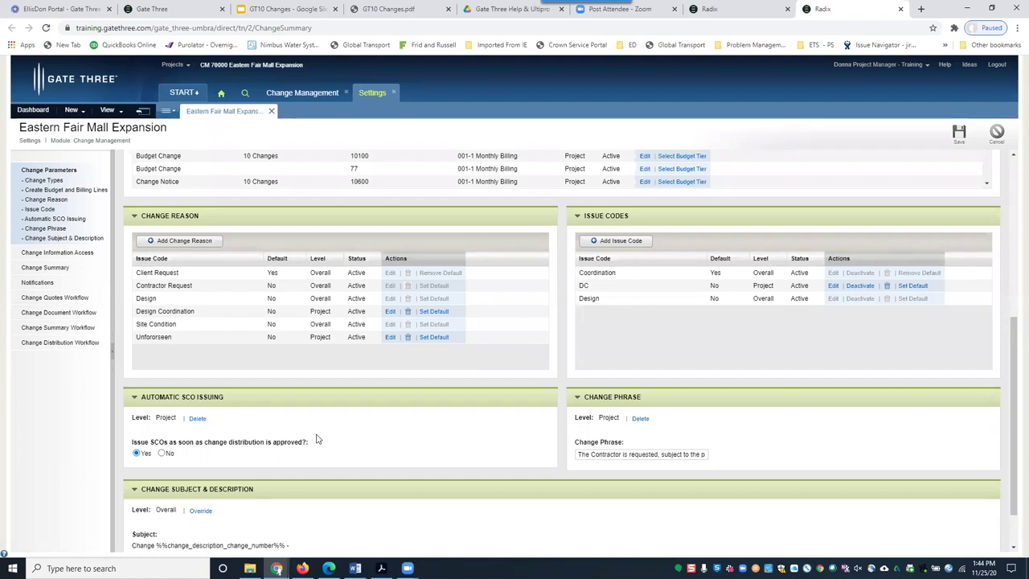
scroll(362, 442, down, 1)
click(617, 400)
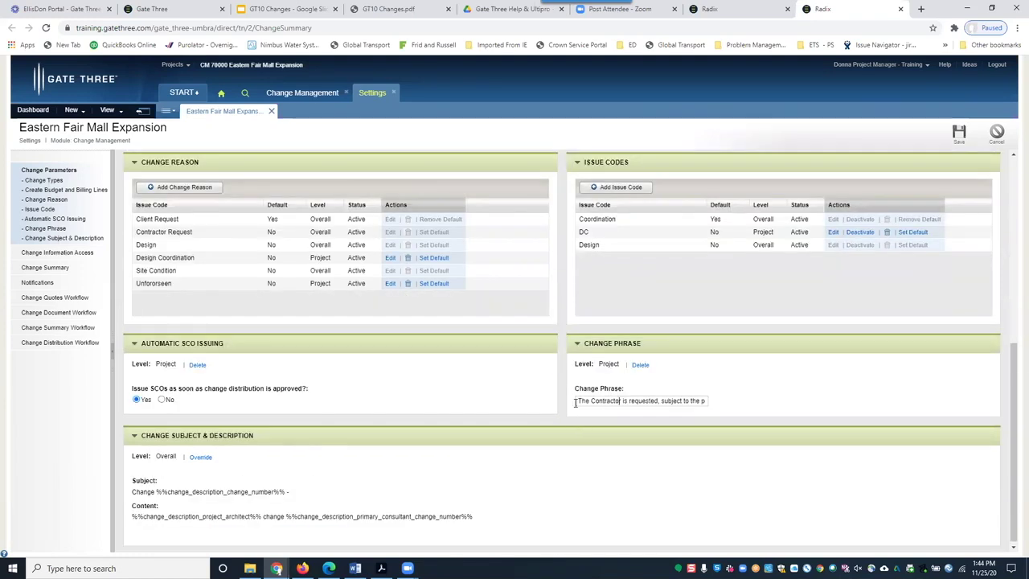
double_click(628, 402)
key(ctrl+a)
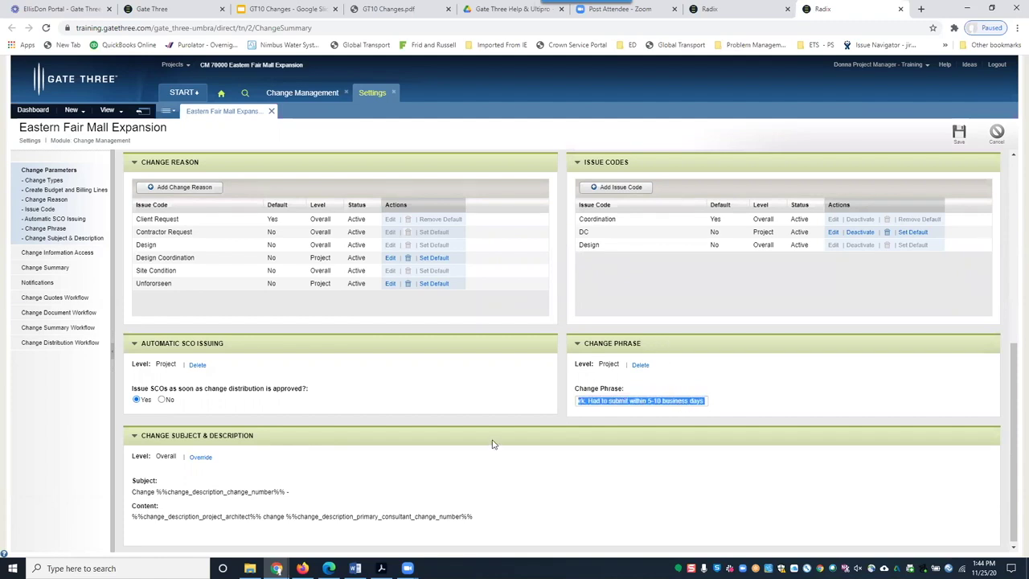
Step: Examine the default subject and content templates, including their placeholders, under Change Subject & Description
scroll(492, 444, down, 1)
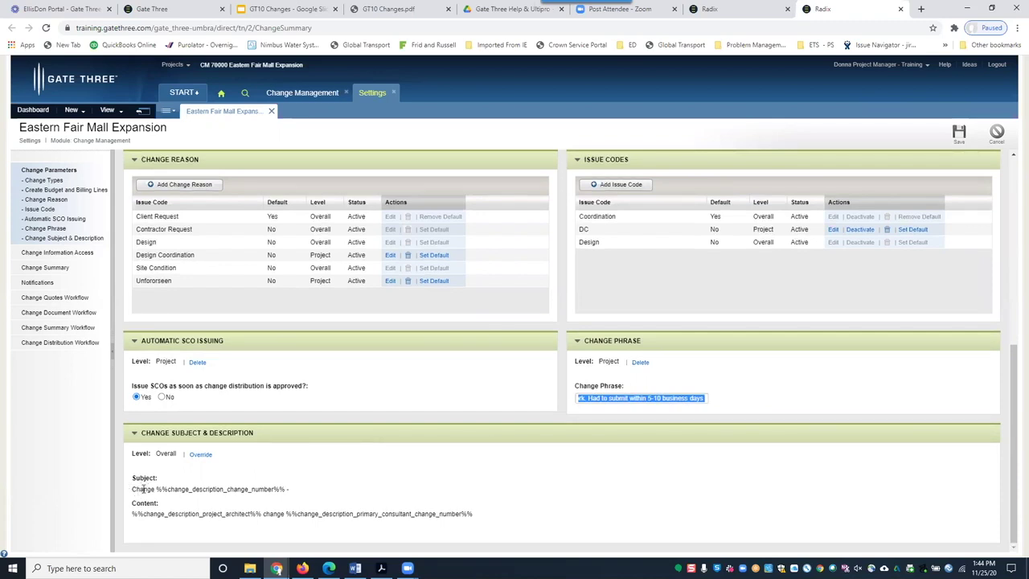
drag(133, 490, 153, 486)
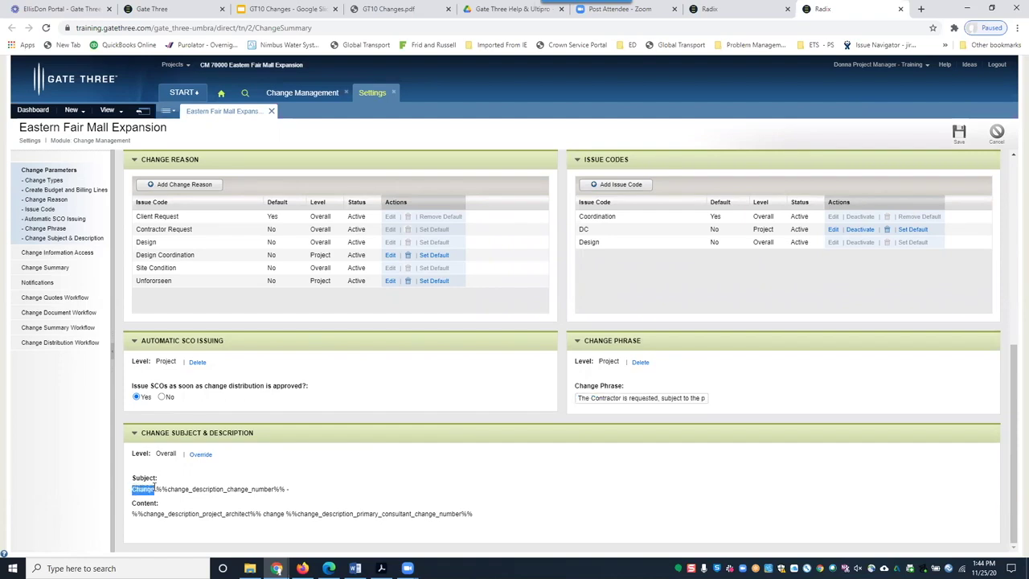
click(288, 492)
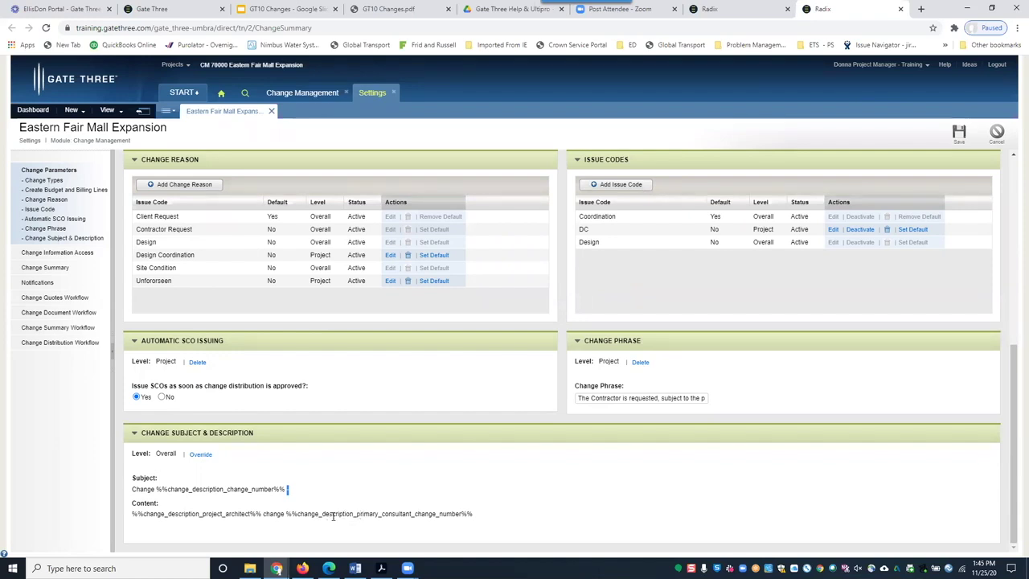
drag(415, 513, 360, 513)
click(294, 465)
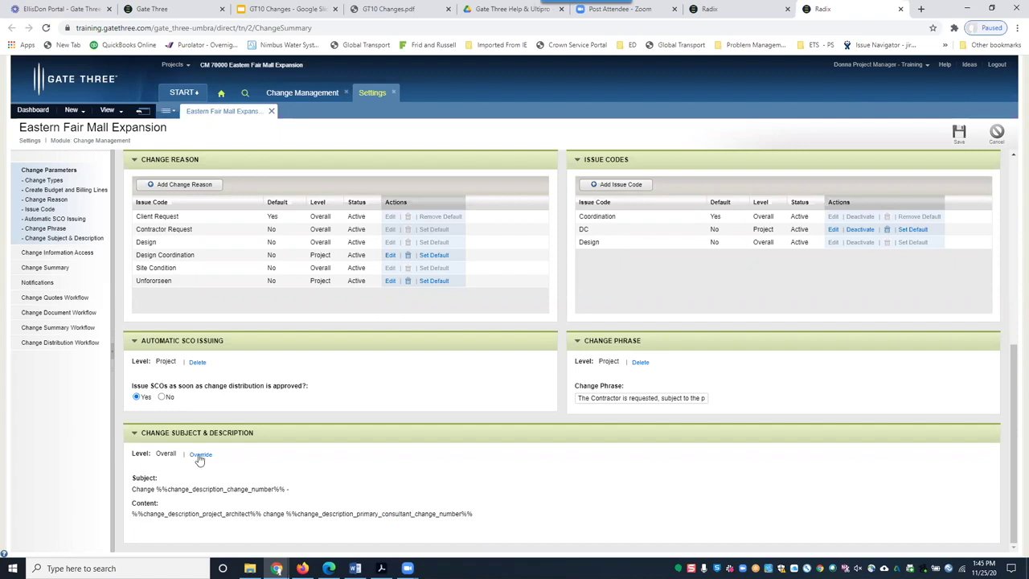
Step: Override the Change Subject & Description at project level, view the placeholders available for the subject, and cancel the edits
click(201, 454)
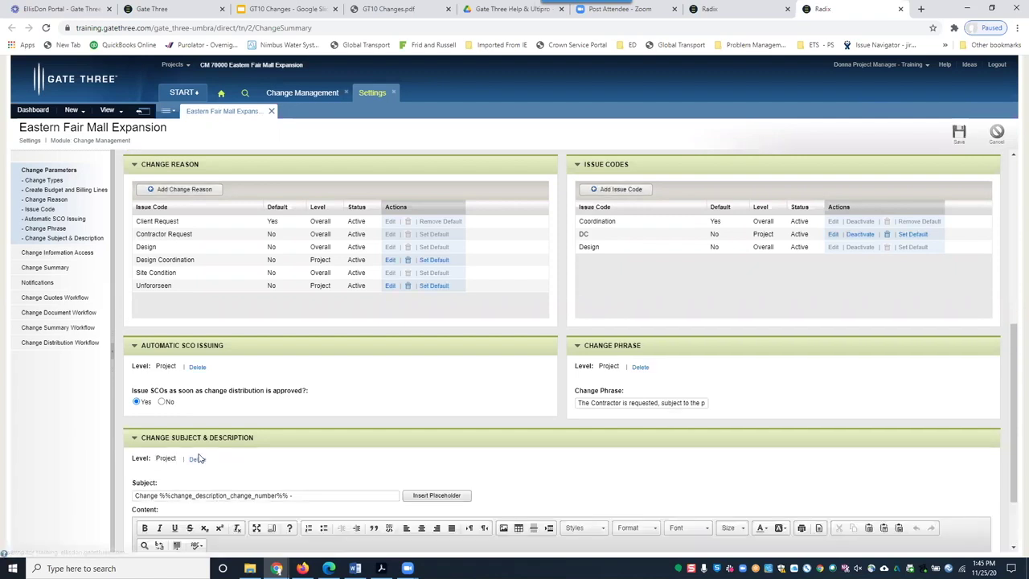
scroll(193, 456, down, 2)
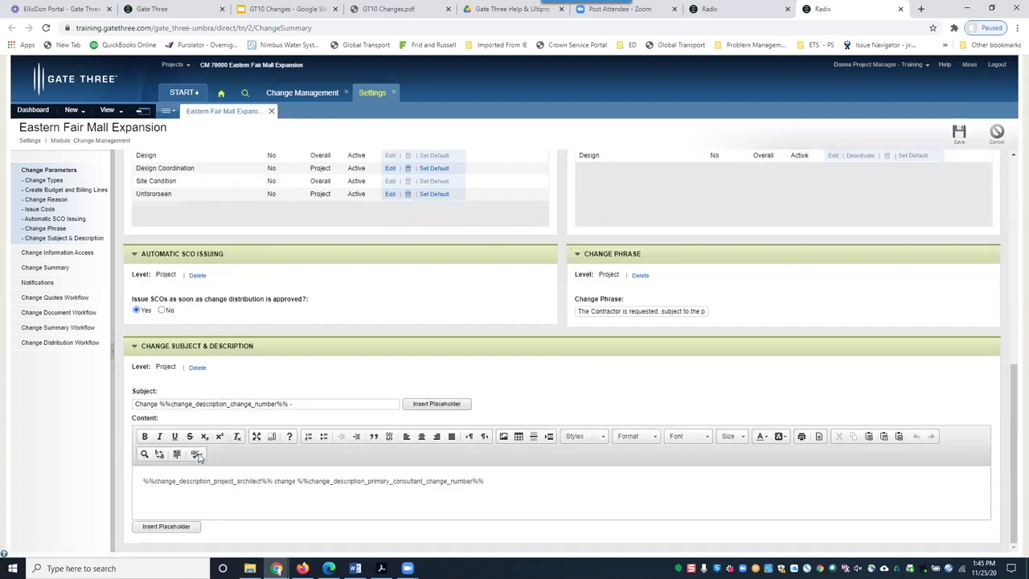
click(436, 403)
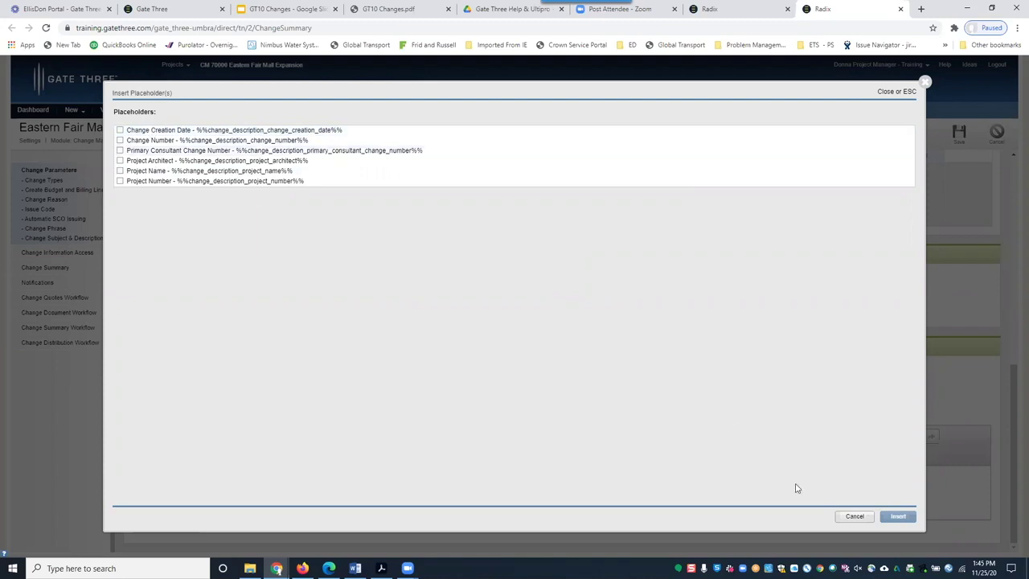
key(Escape)
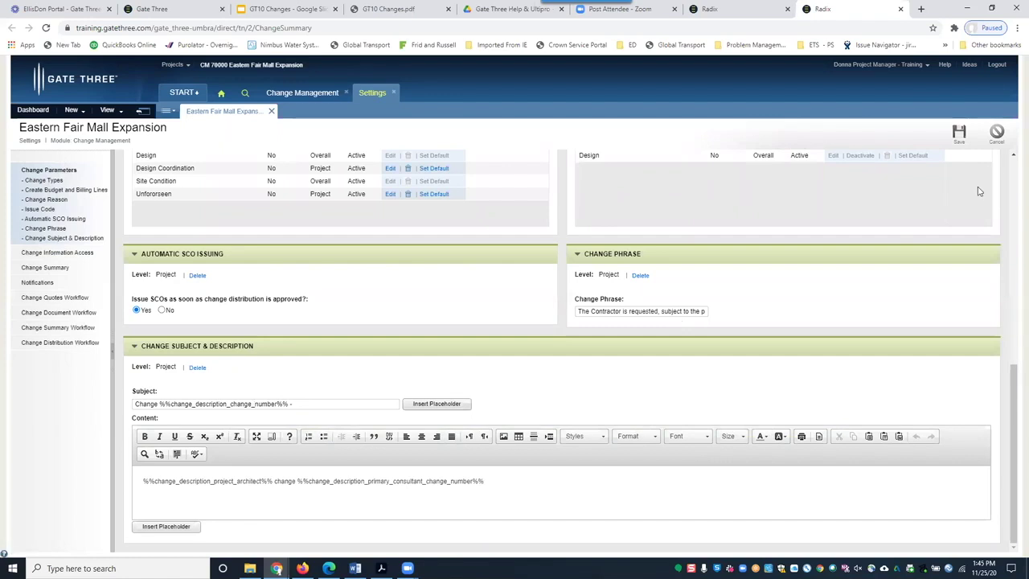
click(997, 134)
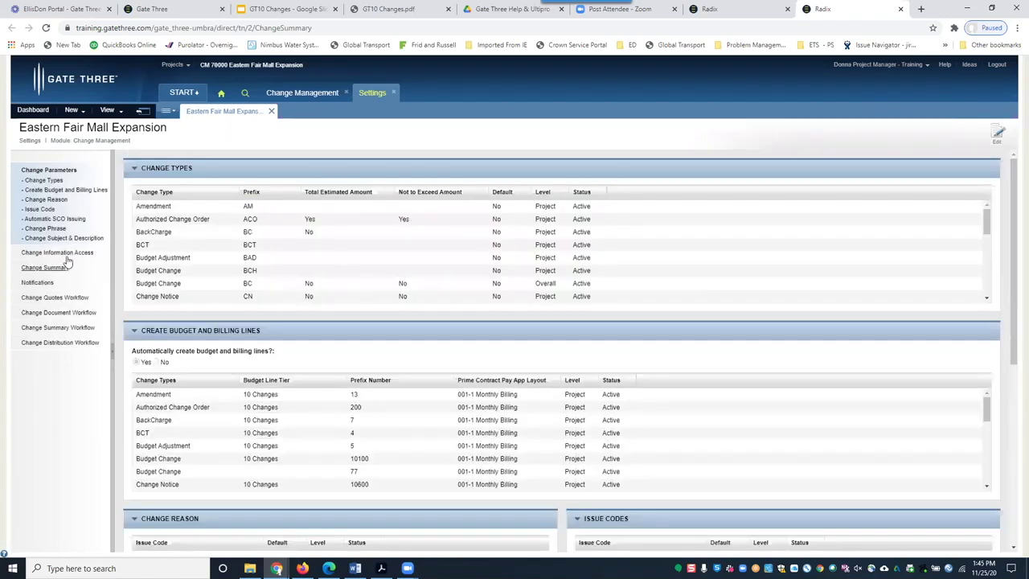
Step: Review the Change Information Access roles, then open Change Summary for editing and examine its quote and Other Costs sections
click(67, 260)
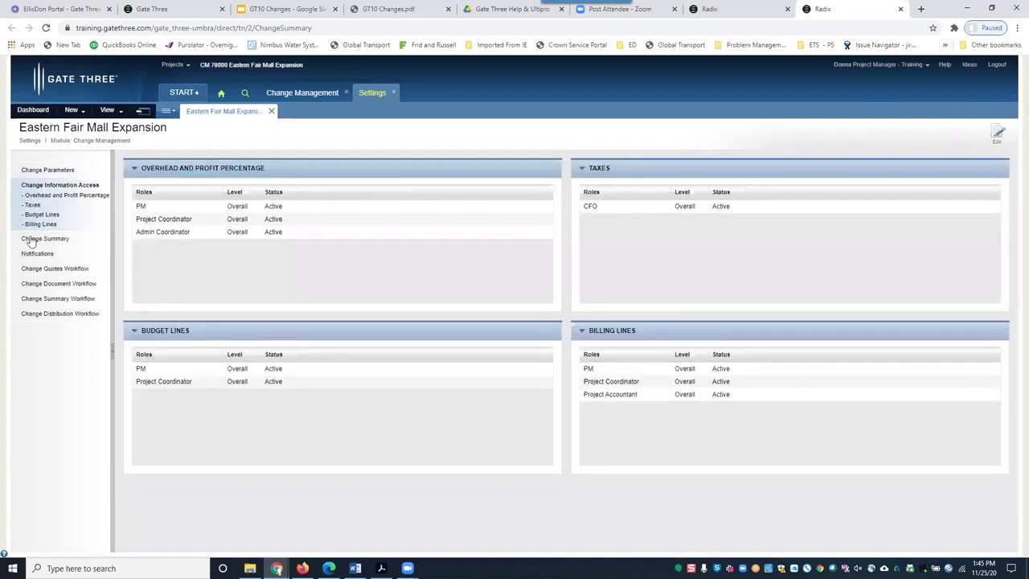
click(44, 239)
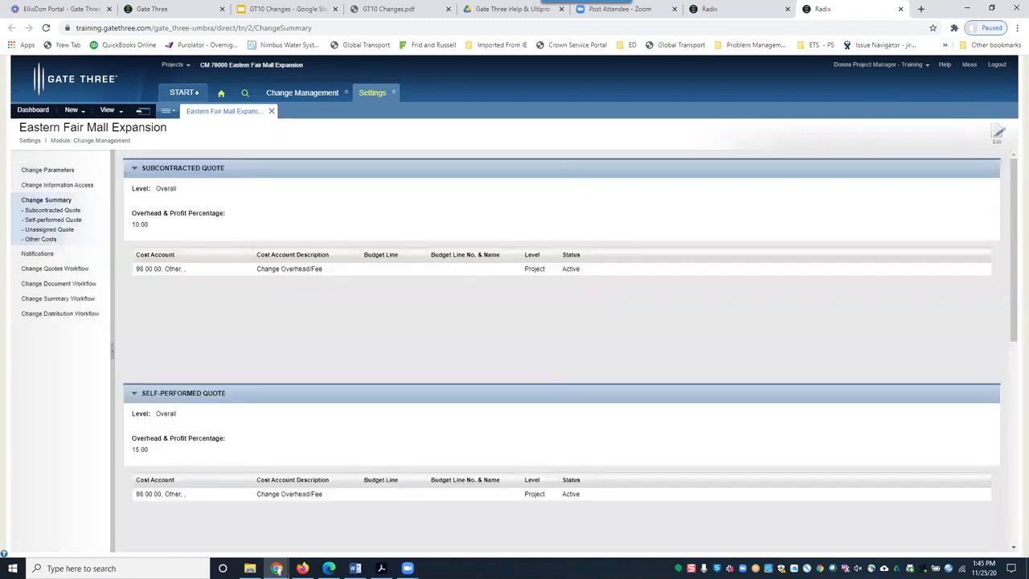
click(997, 134)
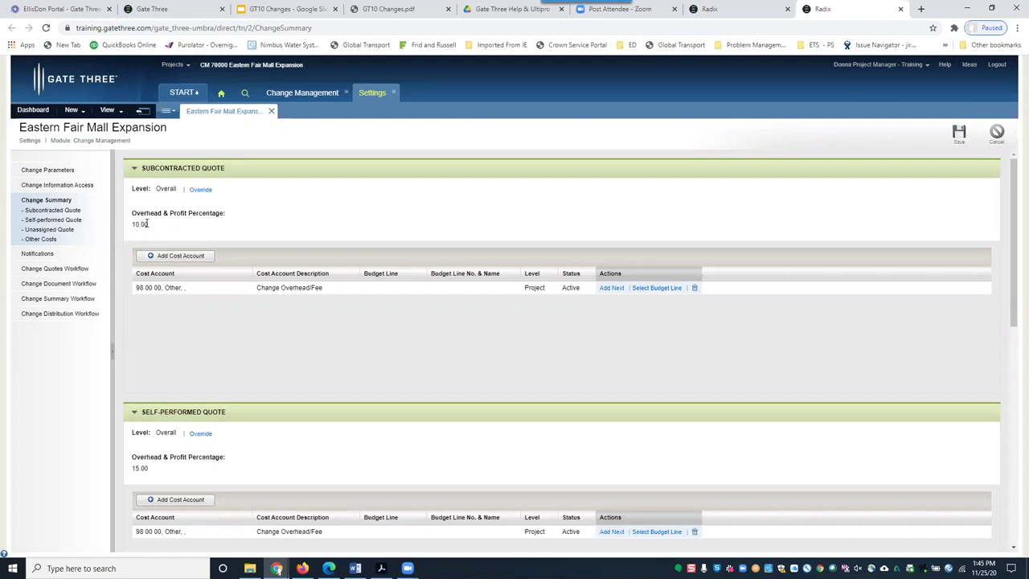
scroll(152, 218, down, 1)
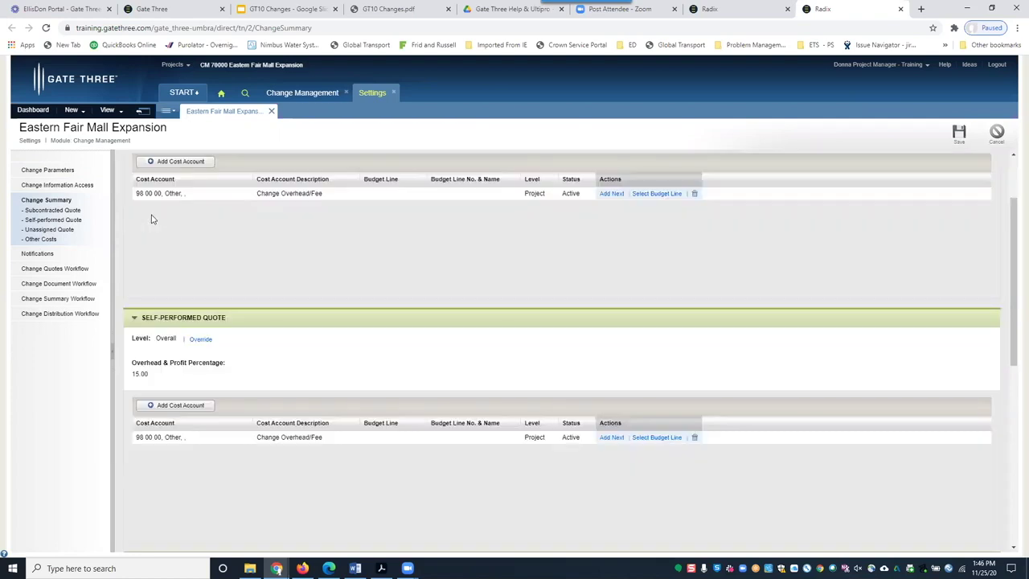
scroll(185, 253, down, 1)
scroll(216, 259, down, 1)
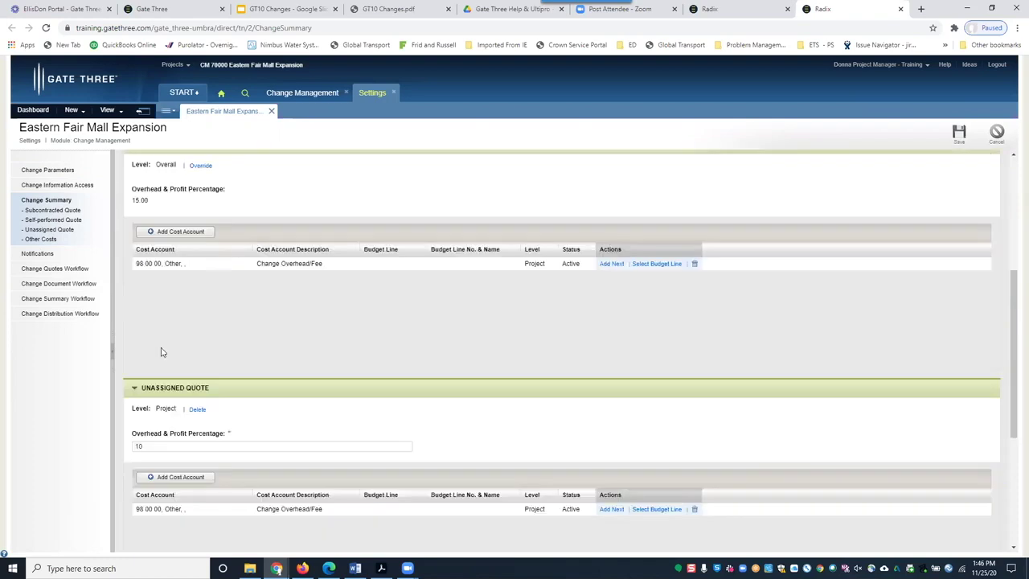
scroll(213, 405, down, 1)
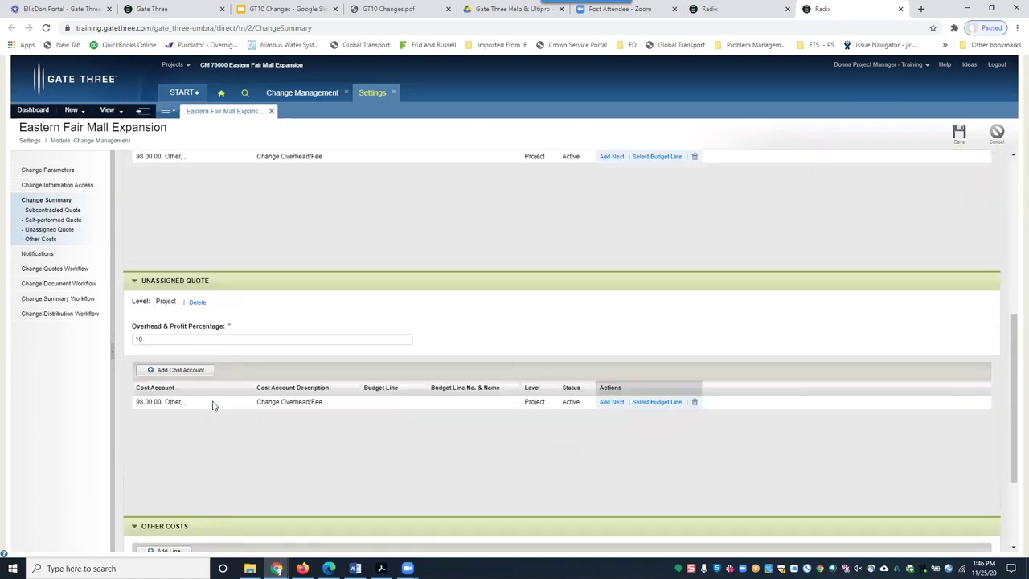
scroll(213, 406, down, 1)
scroll(161, 416, down, 1)
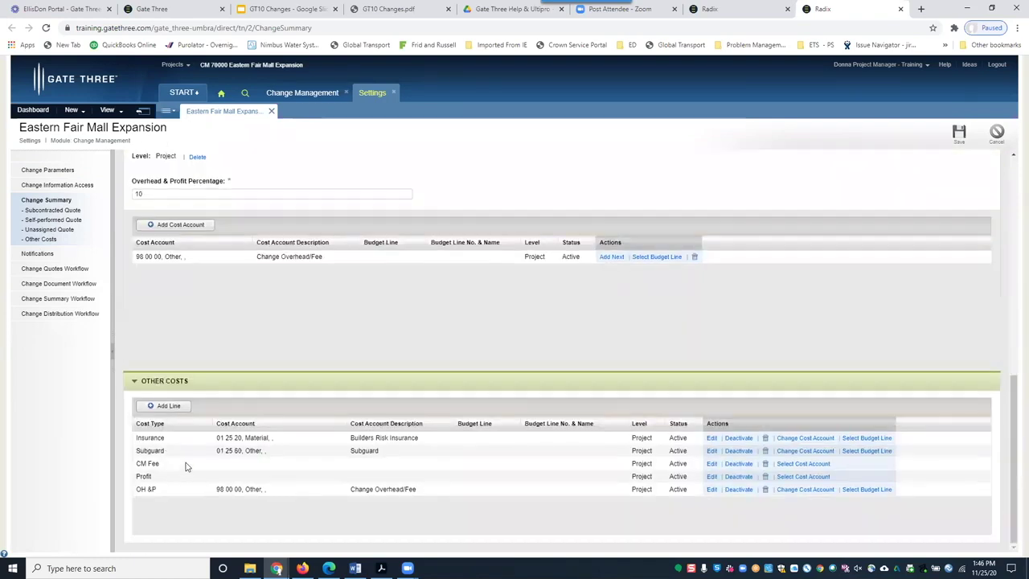
Step: Re-examine the overhead and profit percentages and cost accounts of the quote types, along with the Other Costs lines
scroll(186, 465, up, 6)
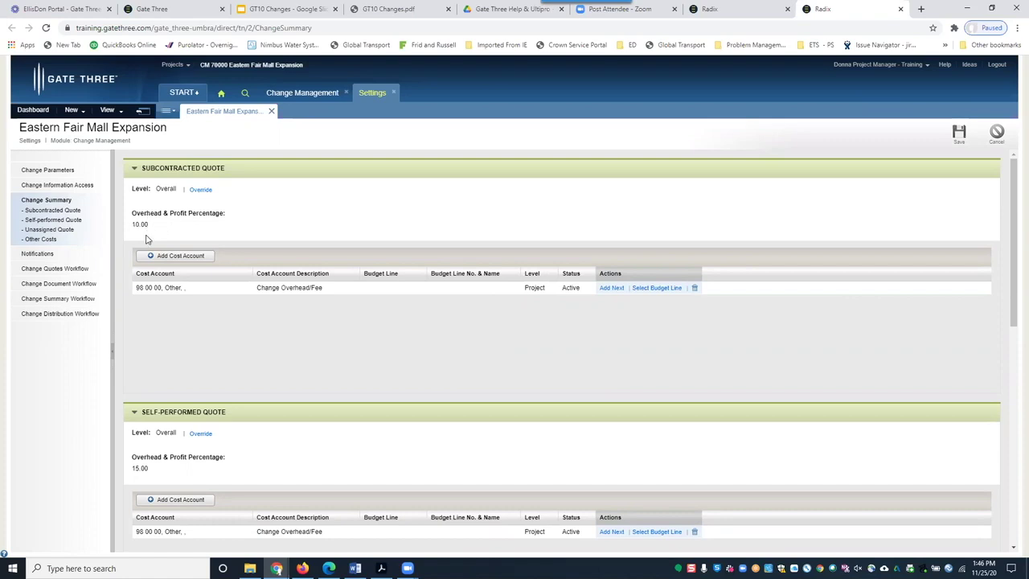
click(171, 257)
scroll(216, 336, down, 1)
scroll(215, 336, down, 9)
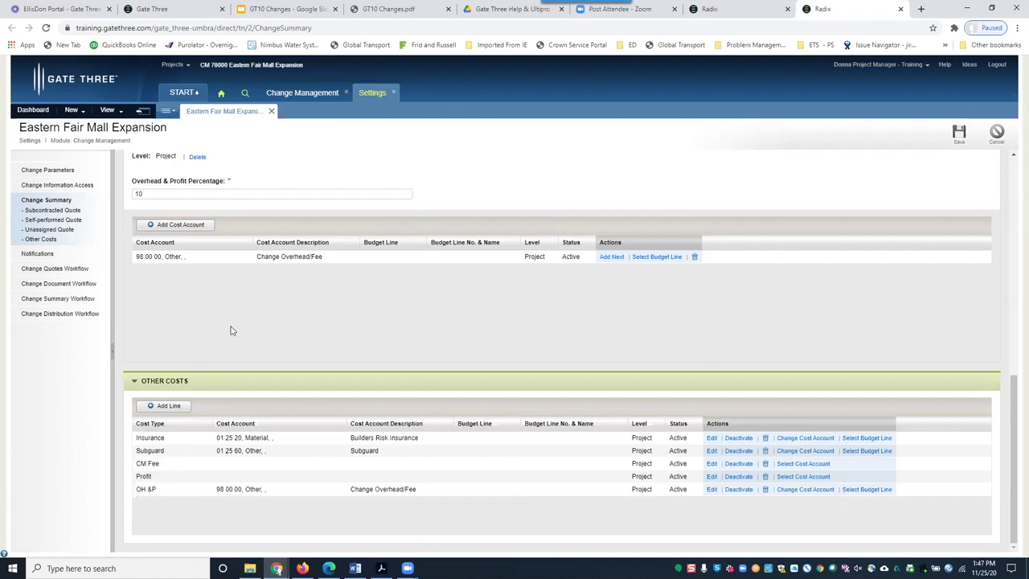
scroll(270, 363, up, 6)
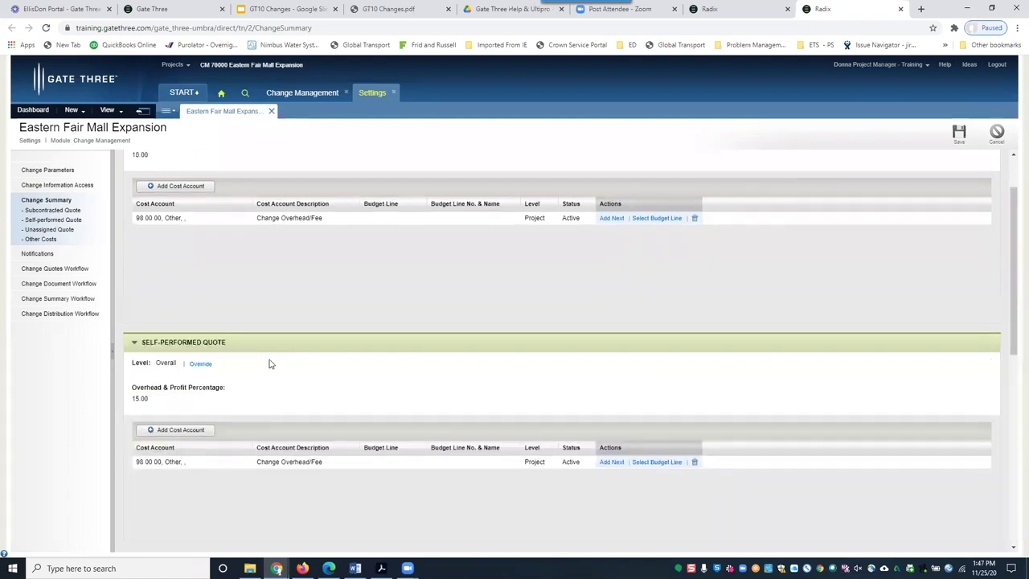
Step: Revisit Change Parameters and the project's list of changes, then switch to Google Slides and show the Changes Numbering Configuration slide
click(43, 170)
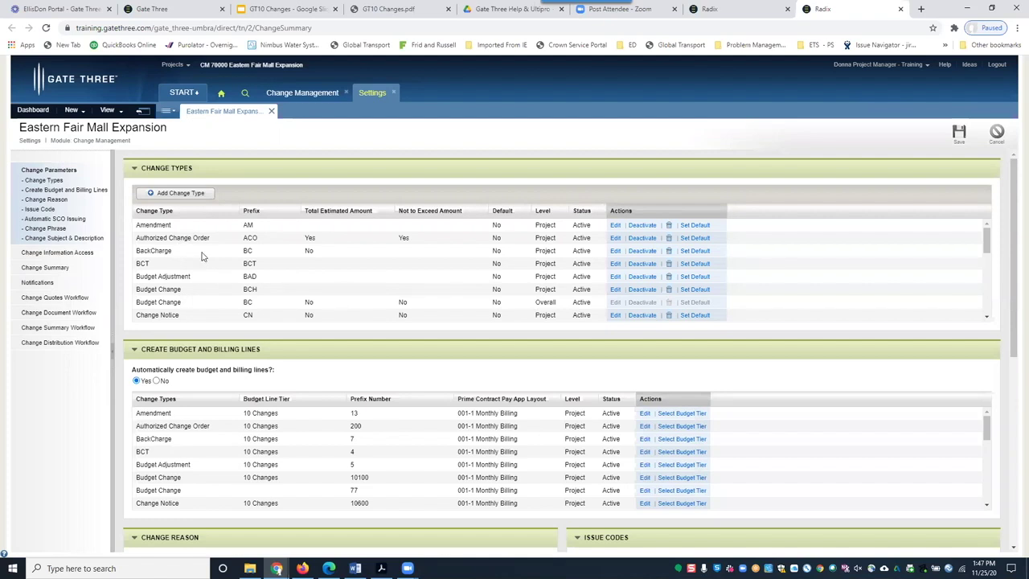
click(303, 95)
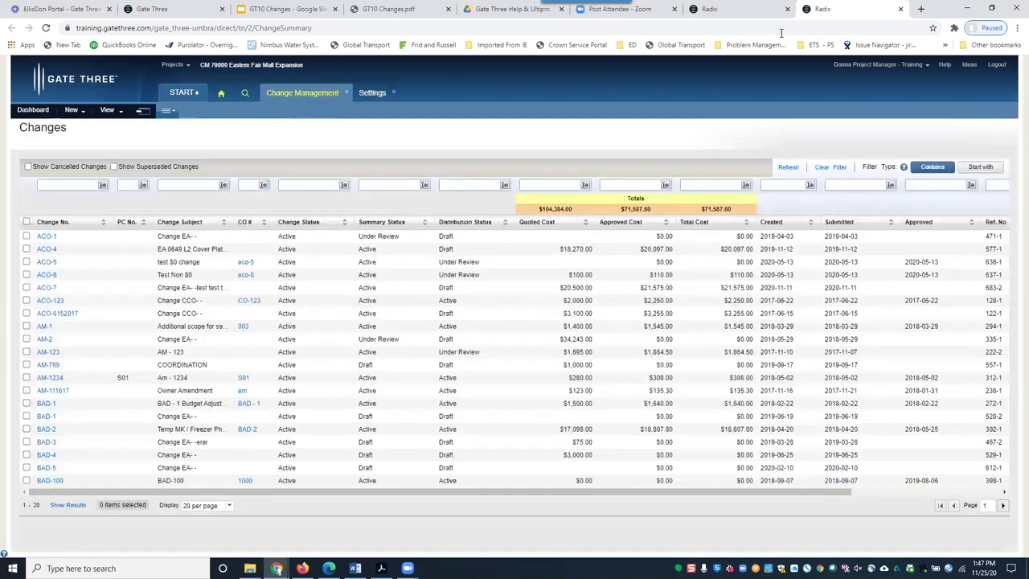
click(288, 8)
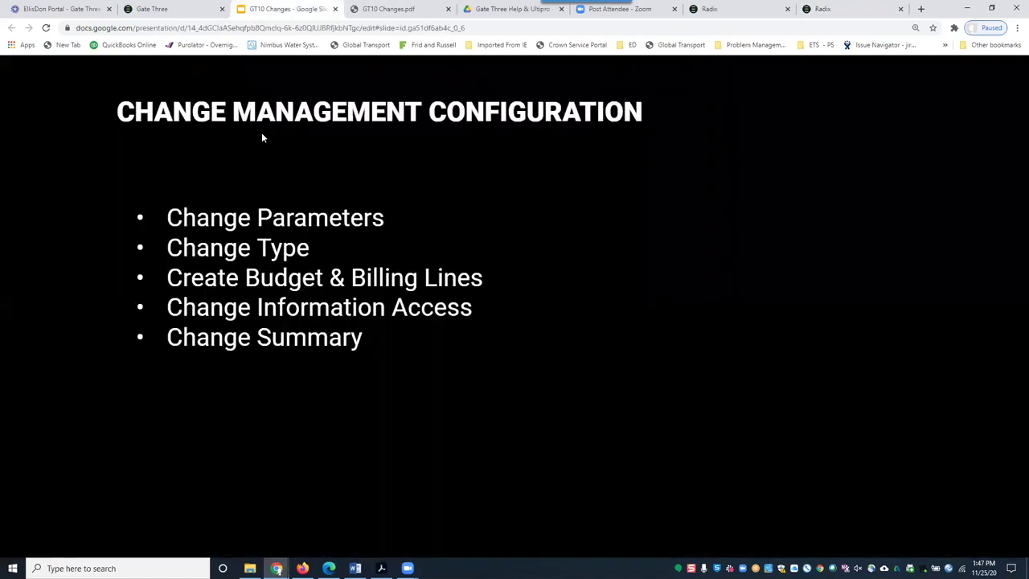
key(Right)
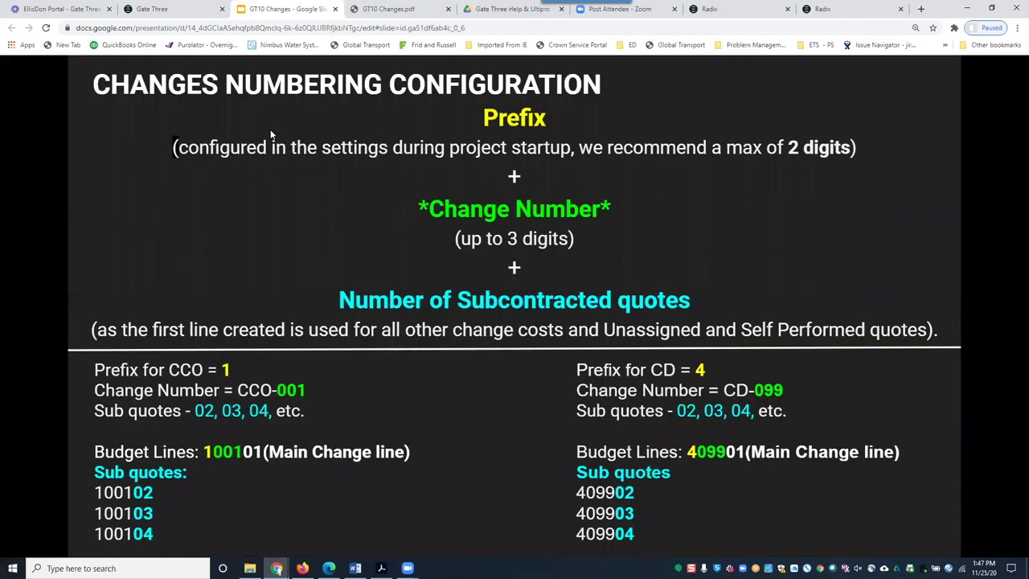
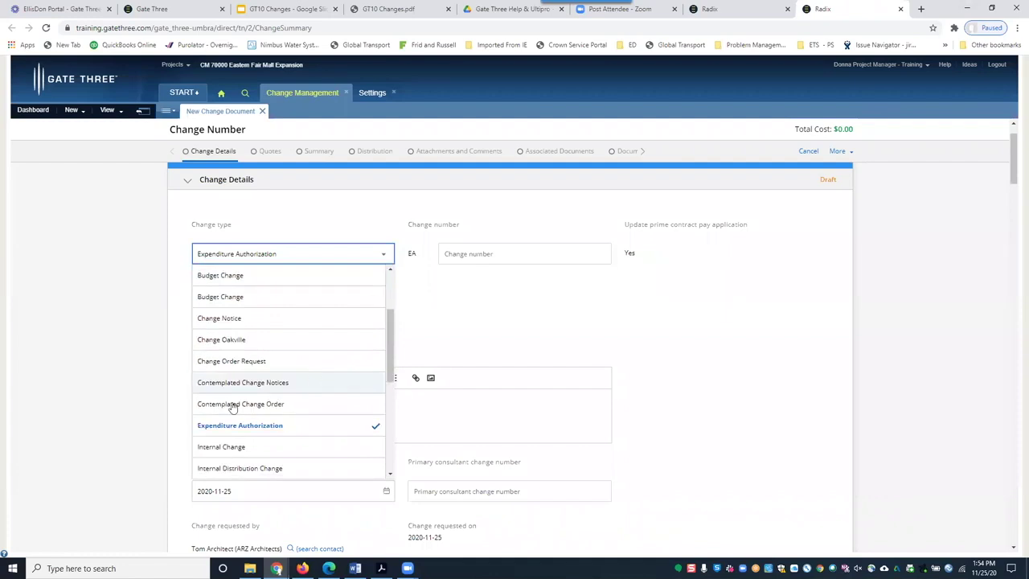
Step: Set the new change document's type to Contemplated Change Order, leaving the change number blank
click(264, 409)
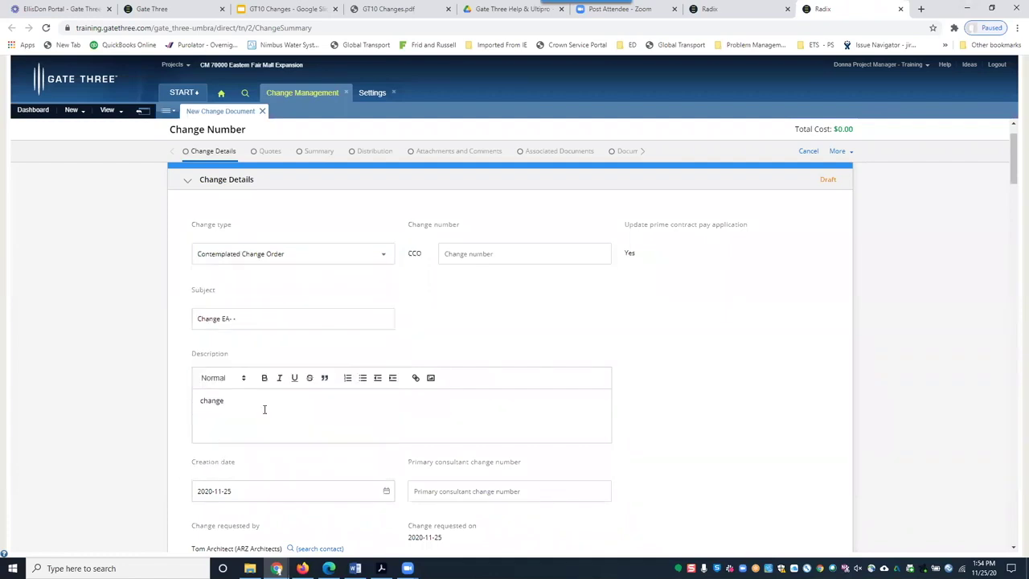
click(468, 252)
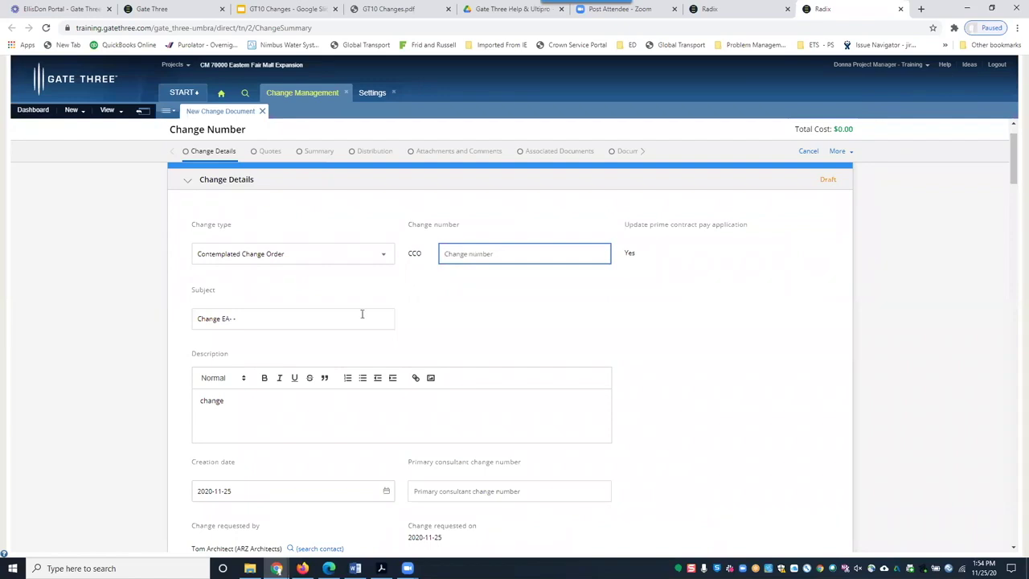
click(253, 319)
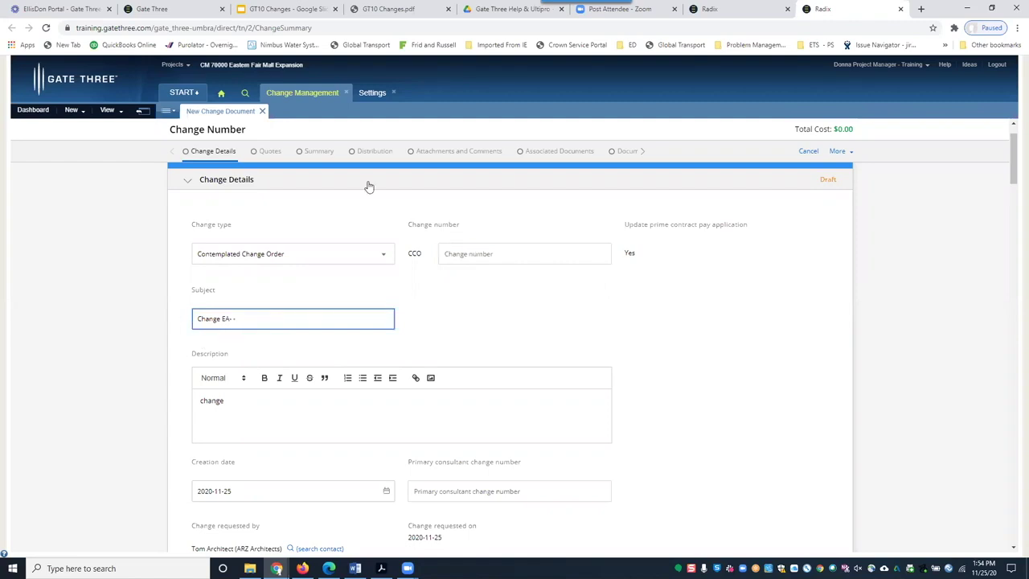
Step: Check the default Change Subject & Description templates in the project settings, then return to the new change document
click(375, 93)
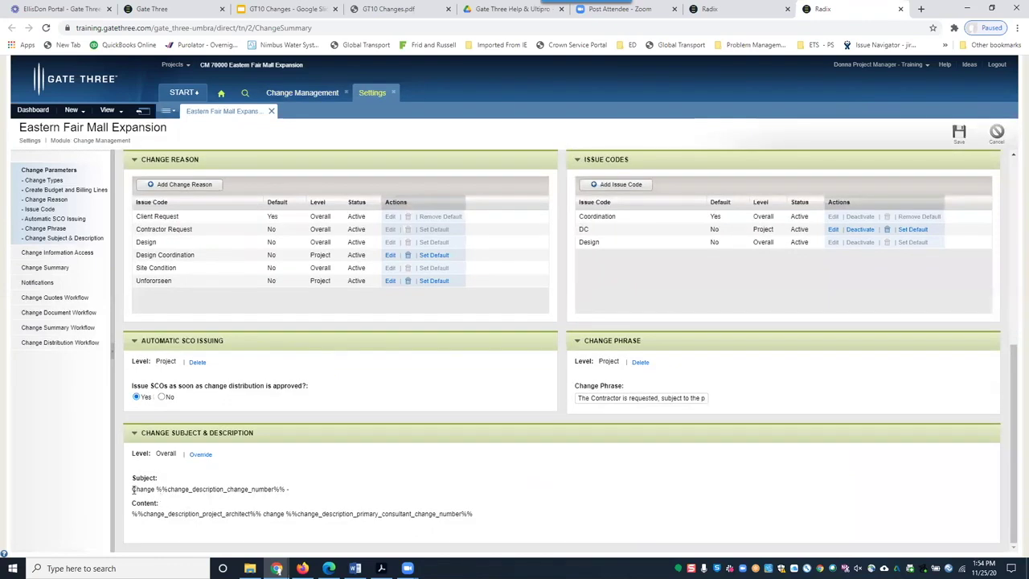
drag(133, 489, 155, 490)
drag(286, 490, 296, 492)
drag(355, 513, 413, 512)
click(306, 93)
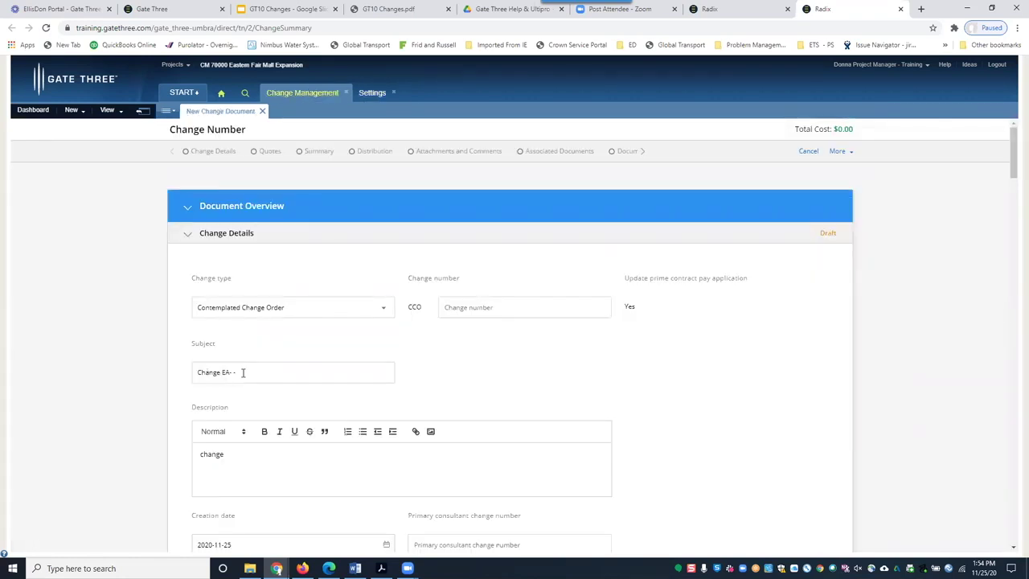
Step: Set the subject to "Retaining Wall Expansion" and the description to "Retaining wall expansion by 6' pricing request on length, depth and thickness of retaining wall"
drag(241, 371, 141, 370)
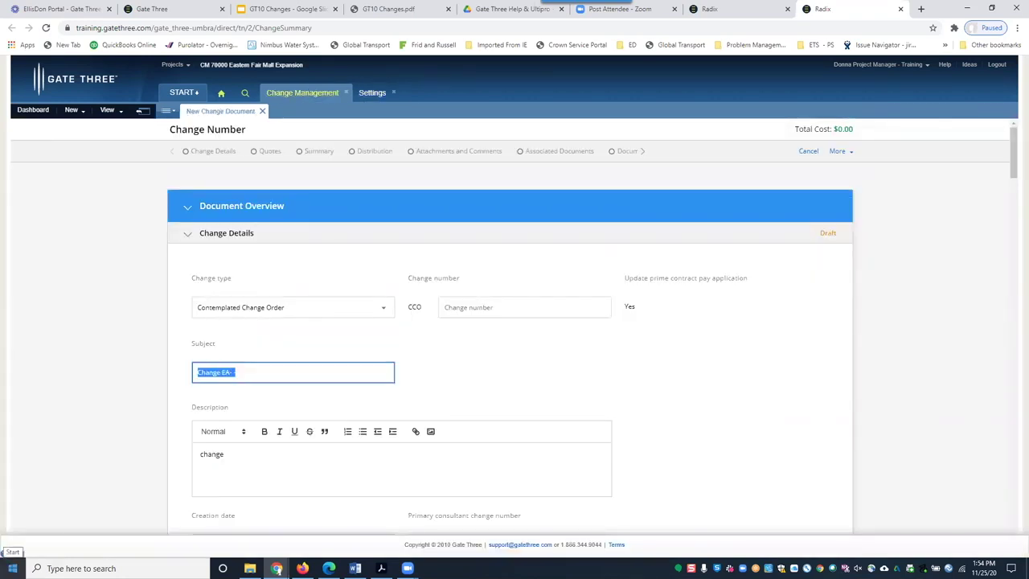
text(Retaining Wall Expansion)
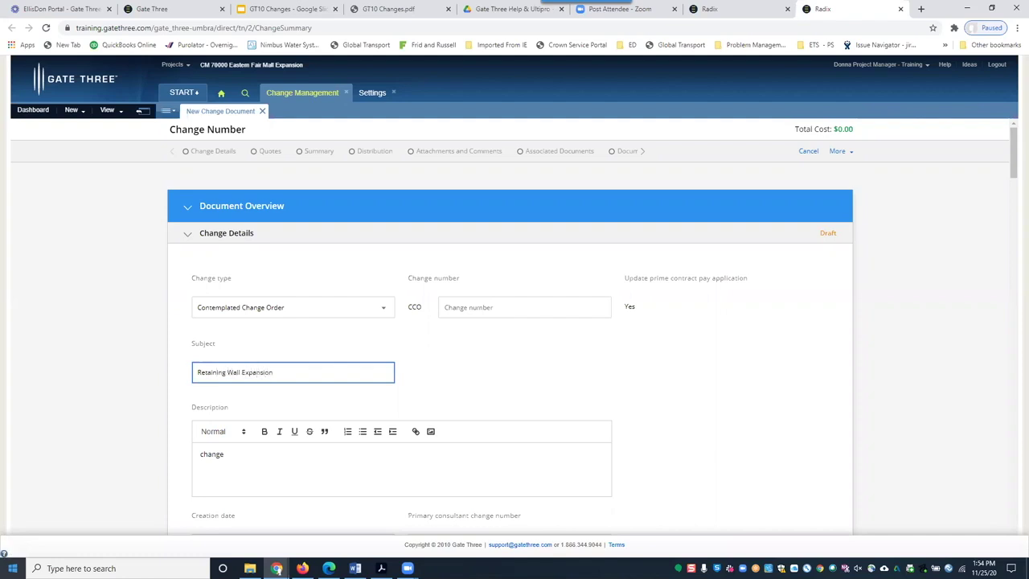
drag(239, 461, 187, 457)
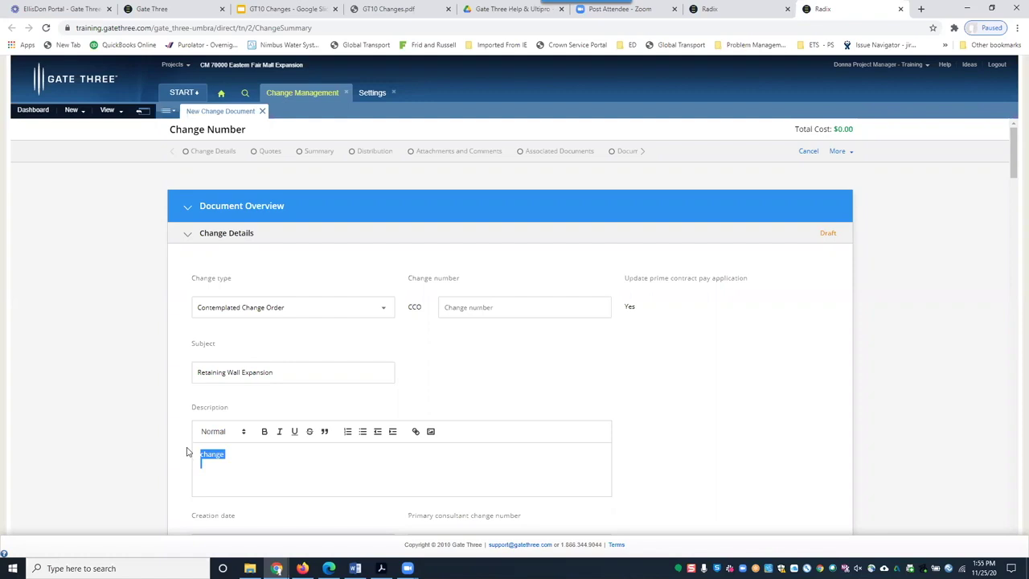
text(Retaining wall expansion by)
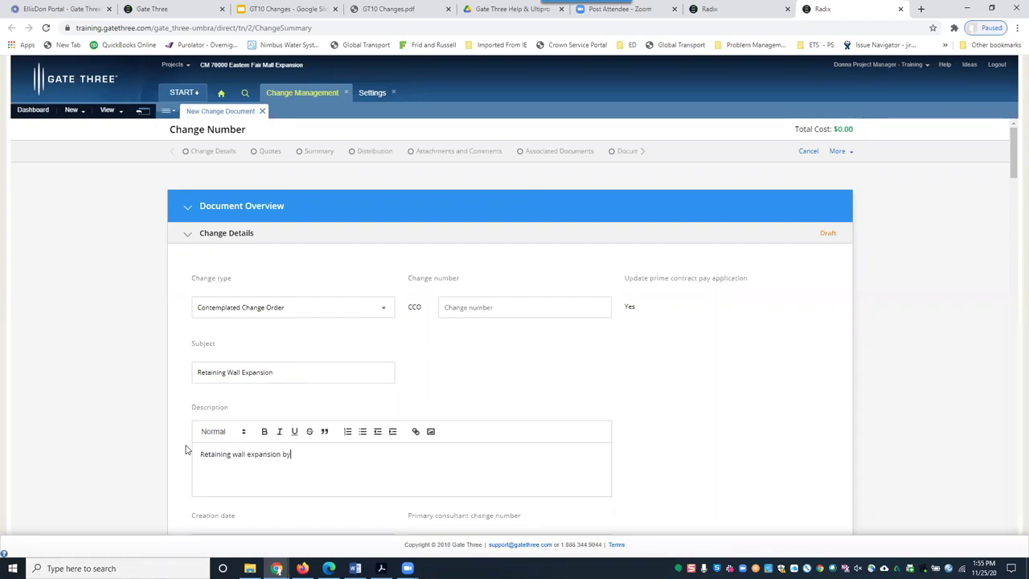
text( 6' princing request on leng)
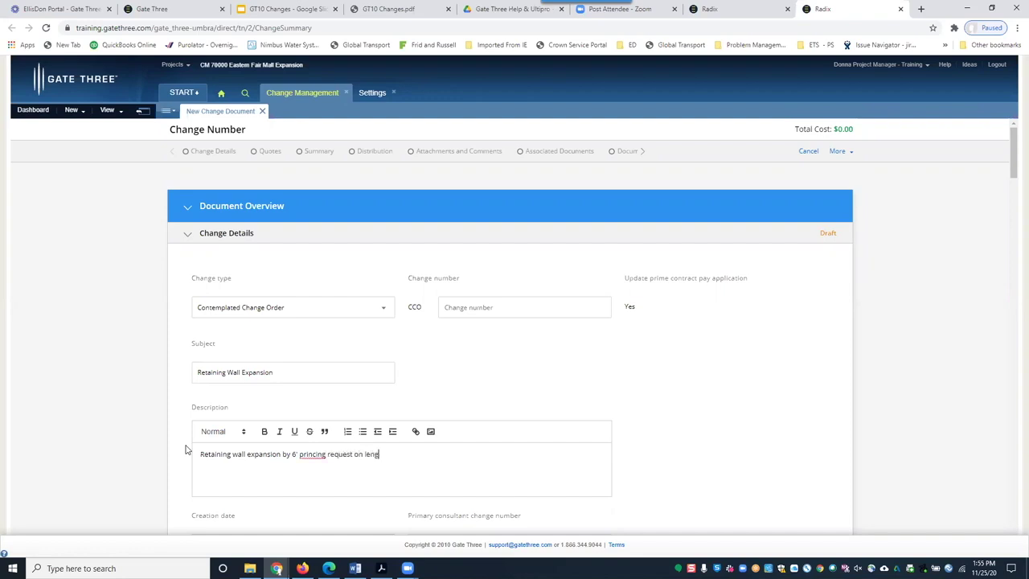
text(th, depth and)
text( thickness of retai)
text(ning wall)
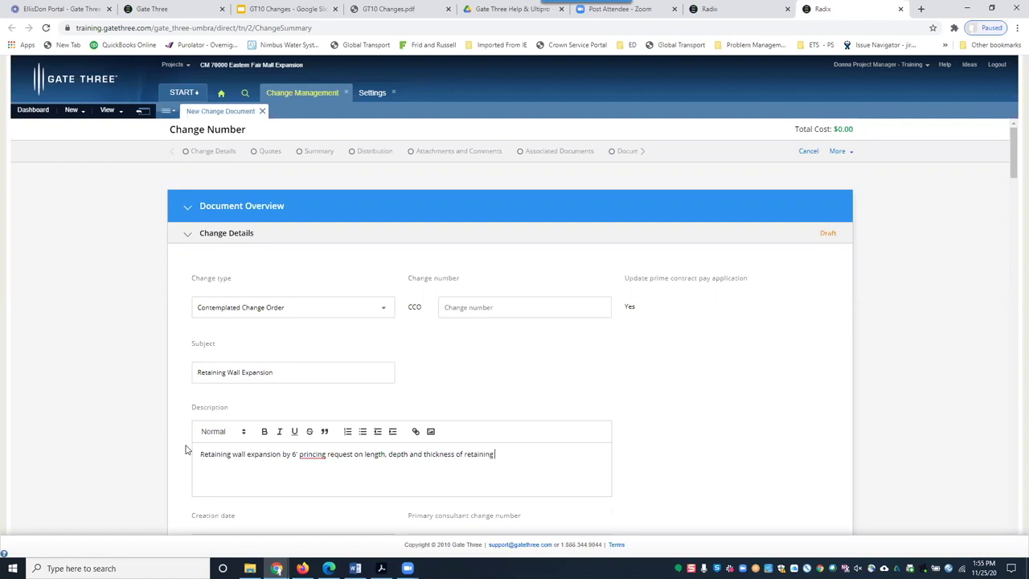
right_click(311, 453)
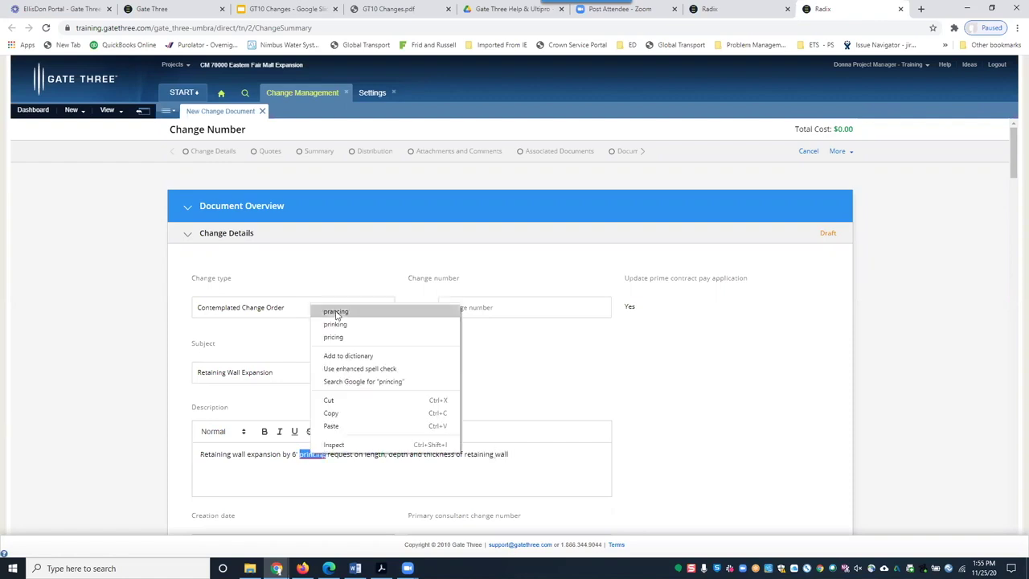
click(338, 324)
Step: Set the change's creation date to 2020-11-24, leaving the primary consultant change number empty
scroll(394, 479, down, 1)
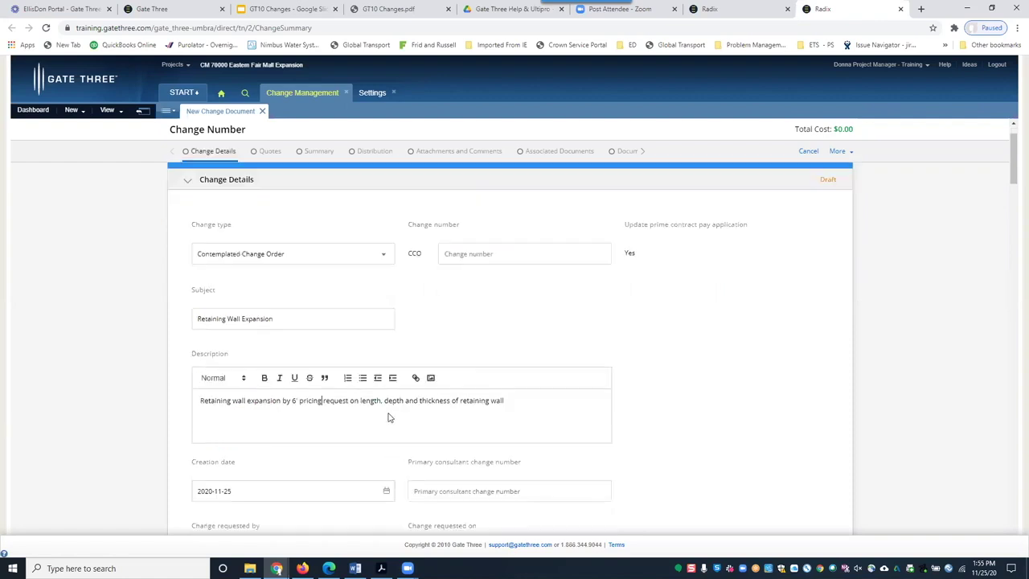
scroll(388, 417, down, 1)
scroll(282, 402, down, 1)
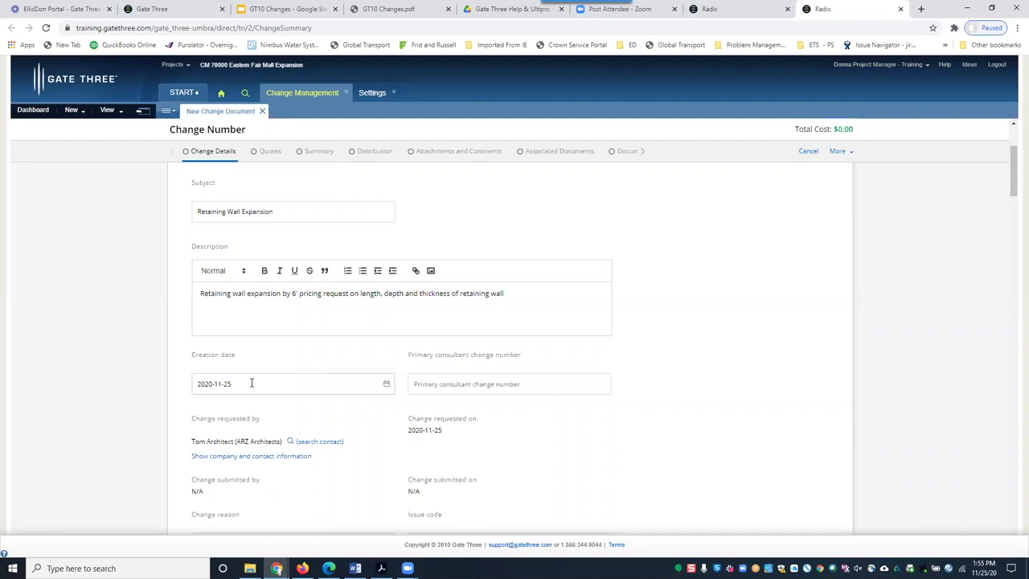
click(386, 386)
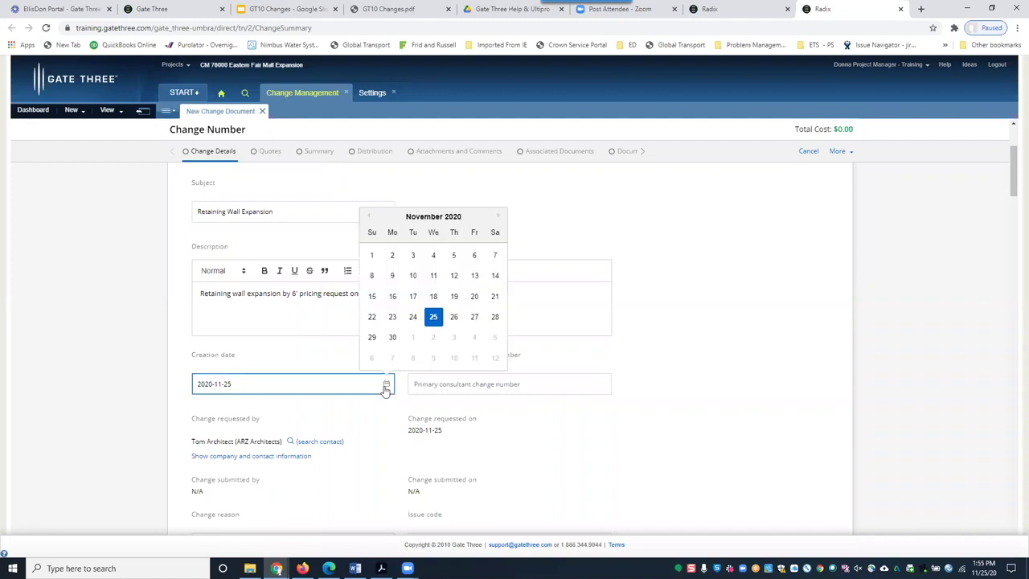
click(413, 316)
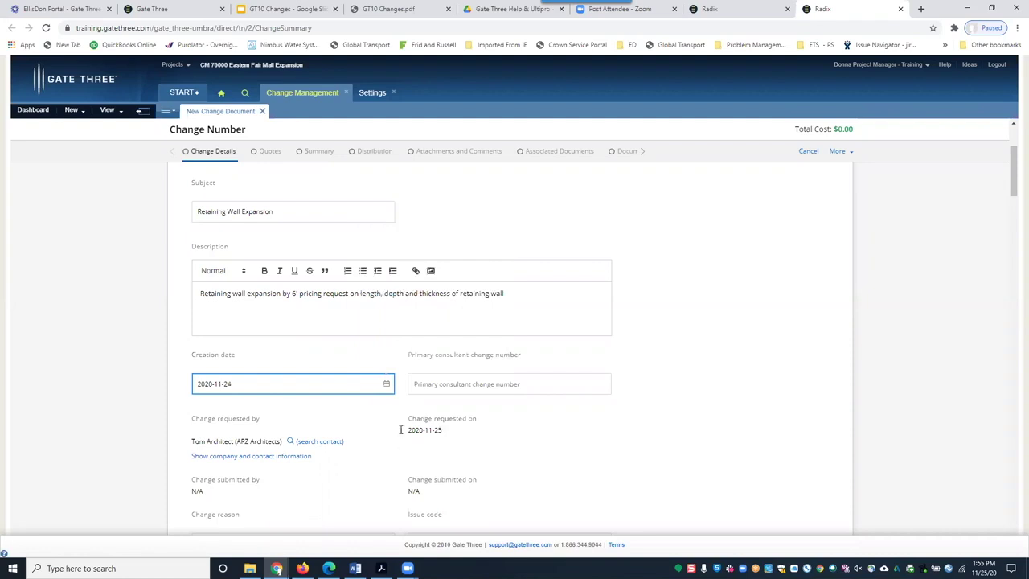
click(432, 429)
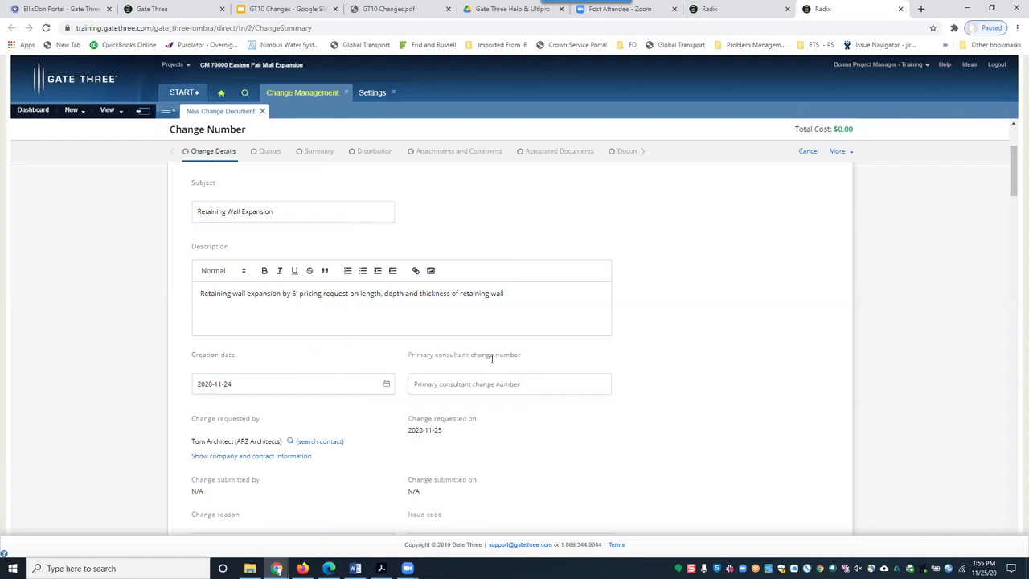
click(436, 382)
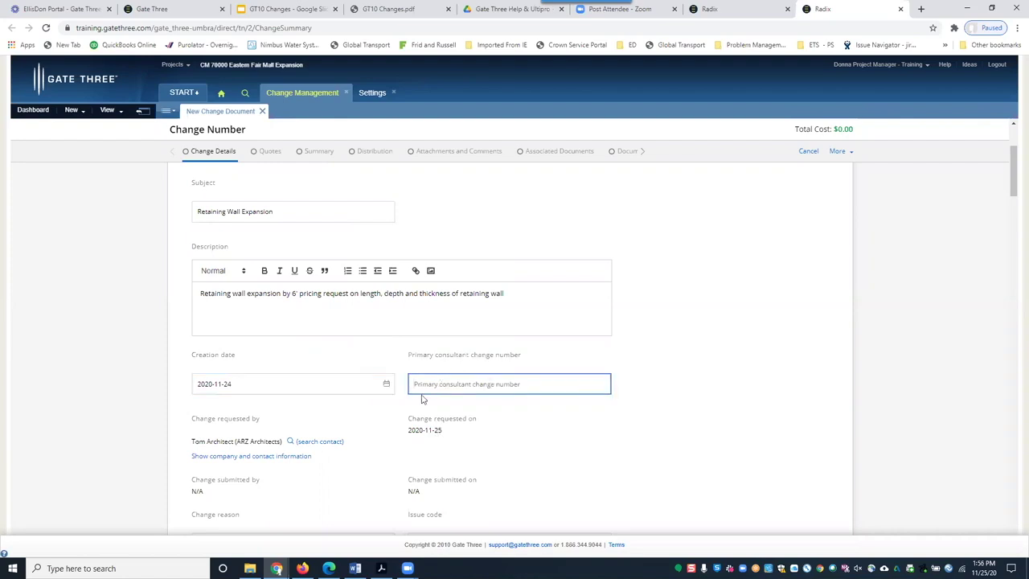
Step: Open the contact search for who requested the change, then close it without picking a different contact
scroll(273, 390, down, 1)
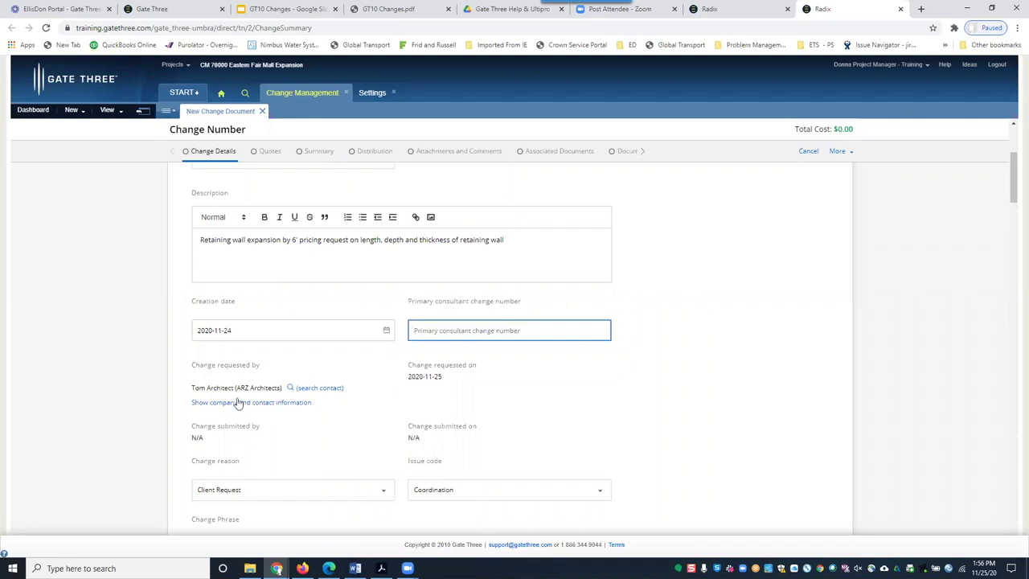
click(325, 390)
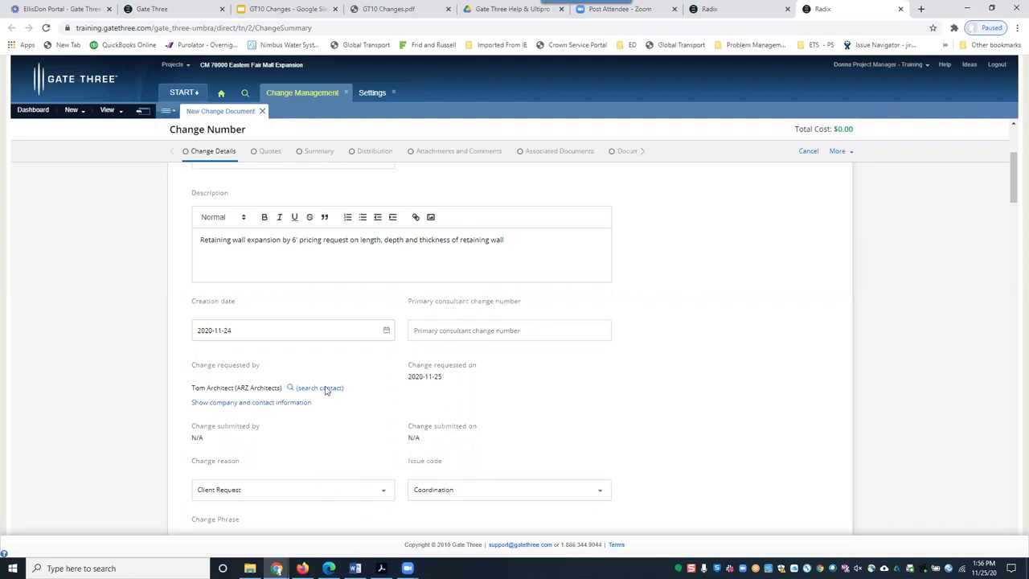
click(325, 389)
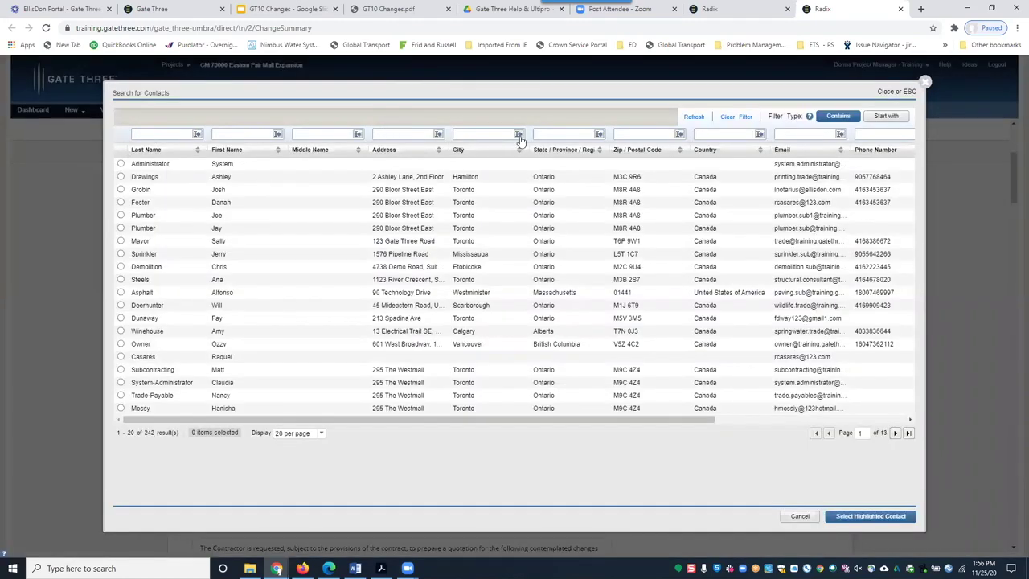
click(924, 82)
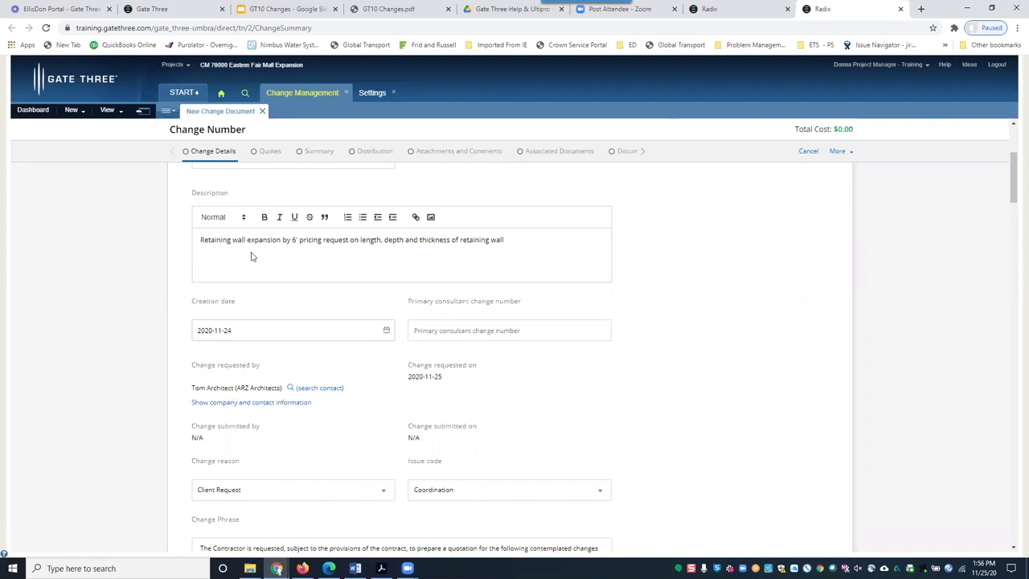
Step: Look up the Active Primary Consultant in the project profile's key contacts, then return to the new change document's details
click(184, 94)
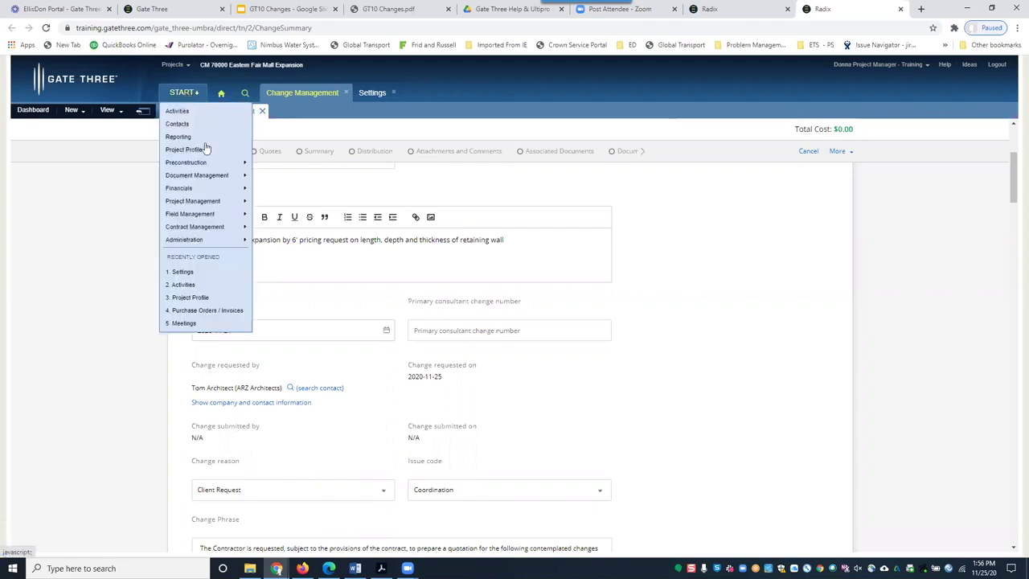
click(204, 152)
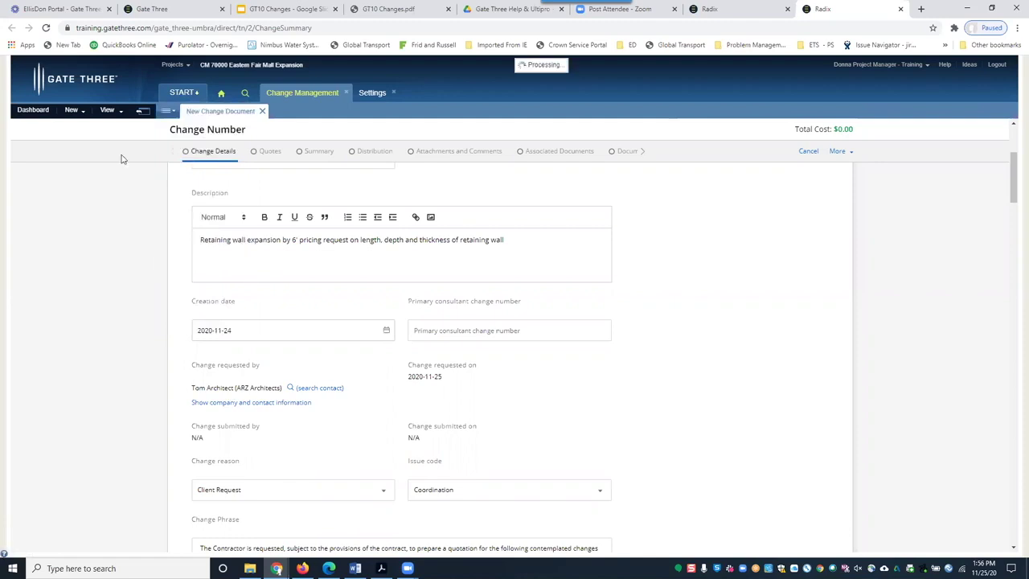
click(38, 214)
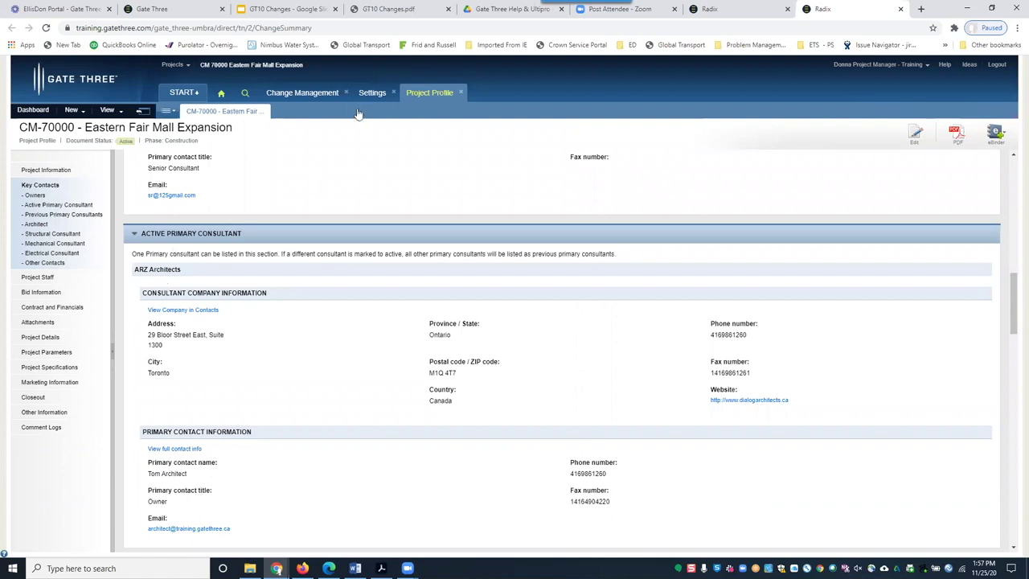
click(312, 94)
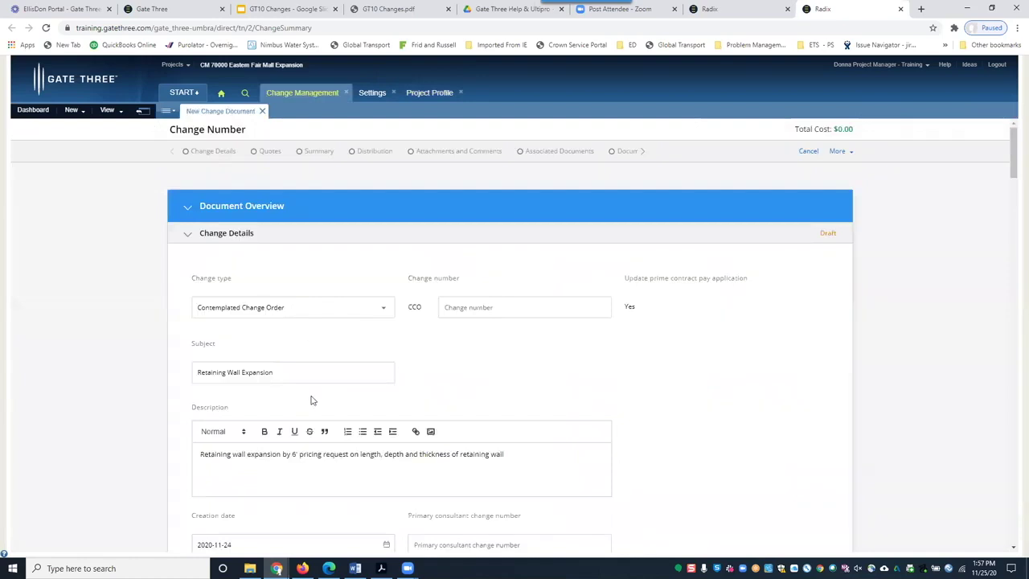
scroll(311, 400, down, 2)
scroll(312, 400, down, 3)
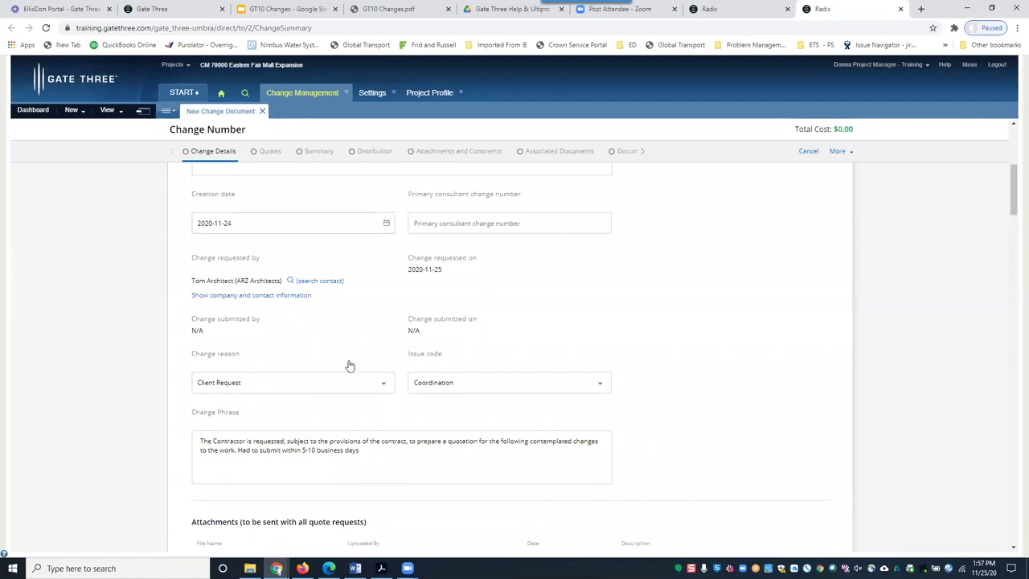
Step: Check the available change reasons and issue codes in the project settings, then return to the change document's reason and issue code fields
click(374, 94)
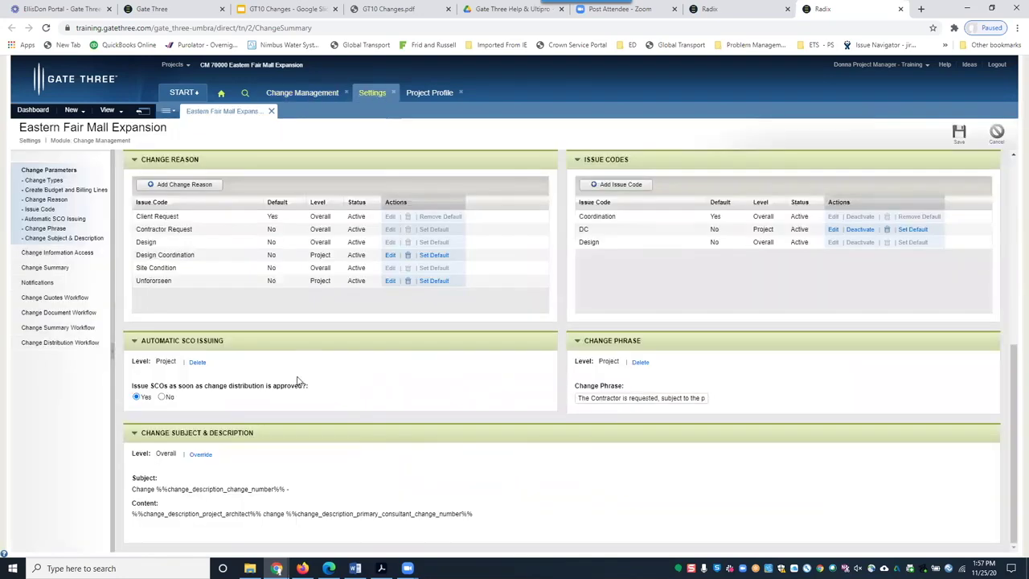
scroll(248, 282, up, 1)
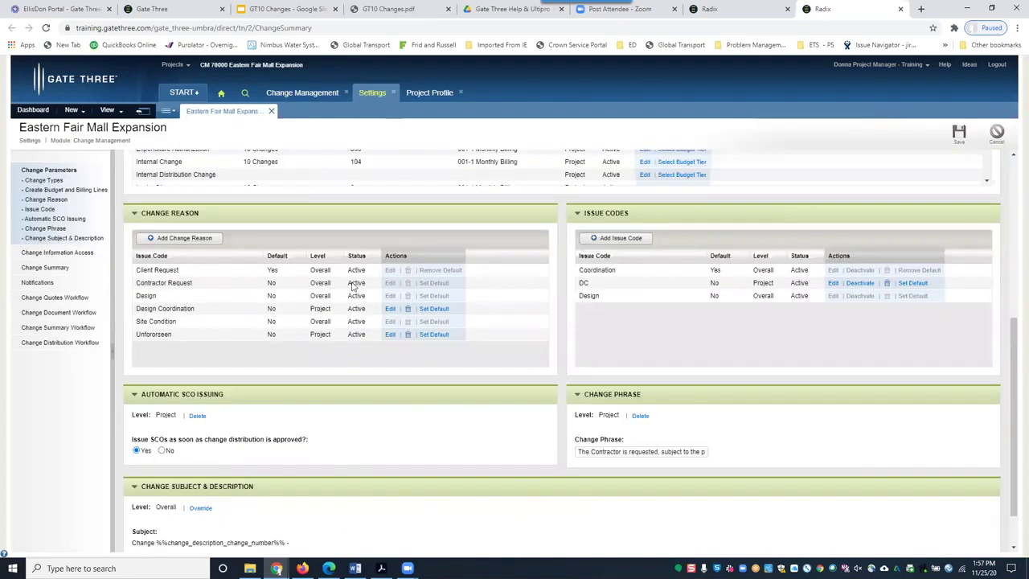
click(312, 94)
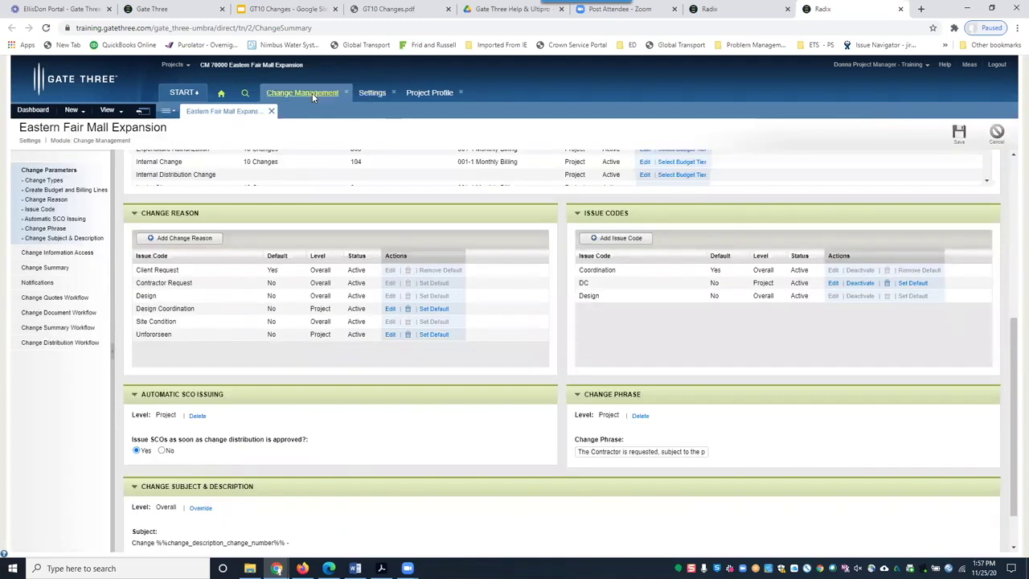
scroll(313, 385, down, 5)
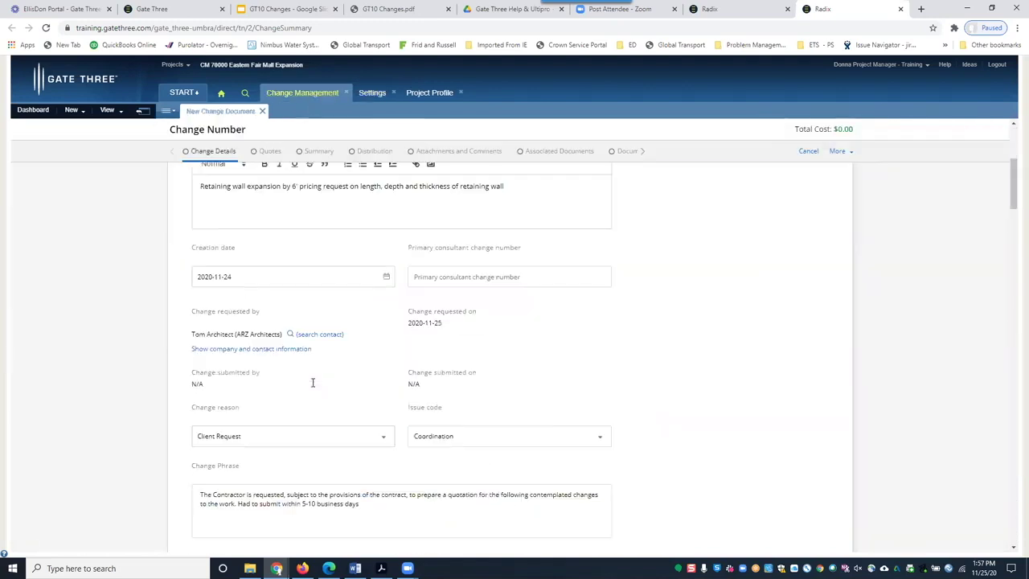
scroll(313, 385, down, 1)
Step: Keep Client Request as the change reason and set the issue code to Design
click(362, 376)
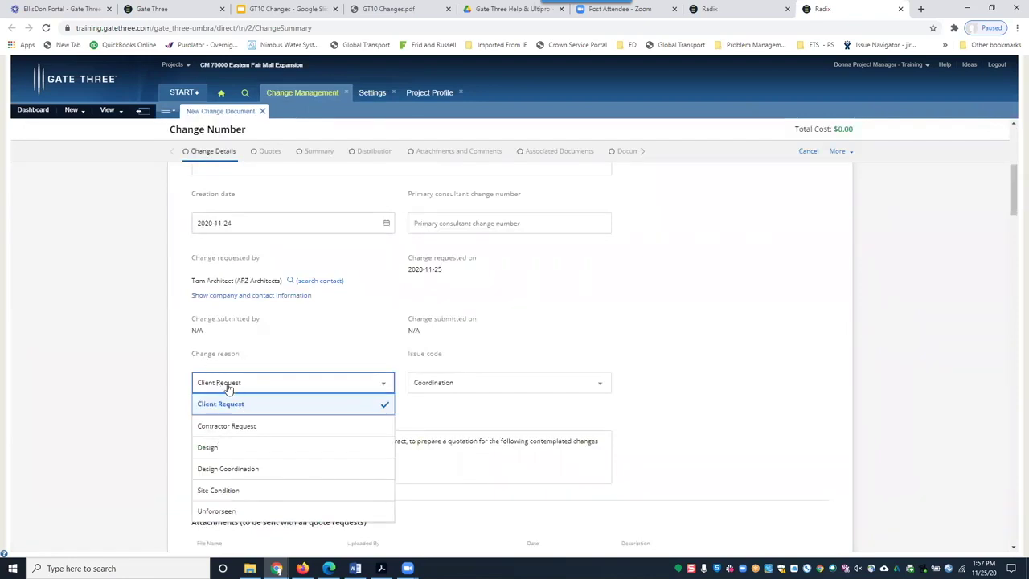
click(472, 383)
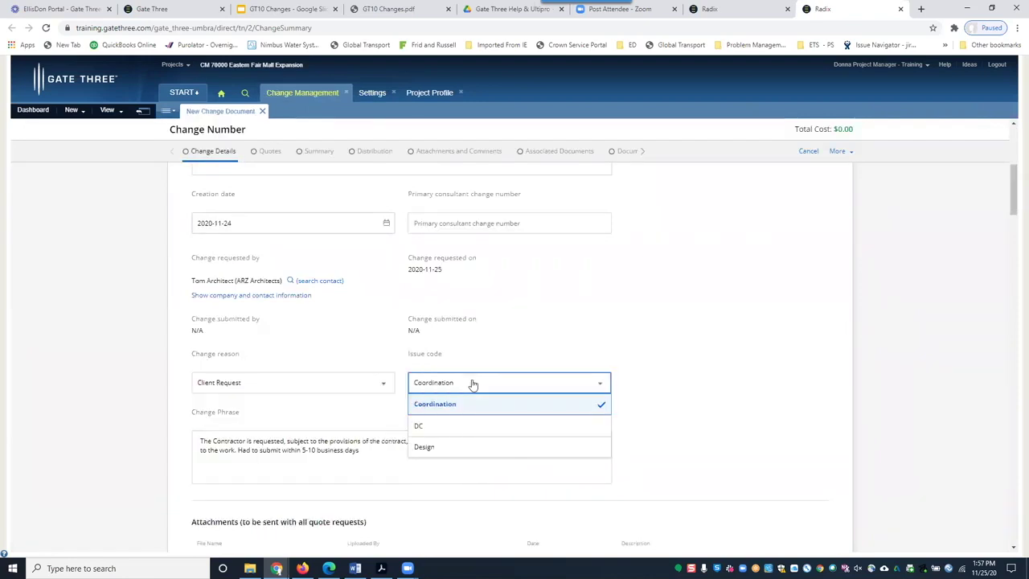
click(434, 452)
scroll(299, 375, down, 1)
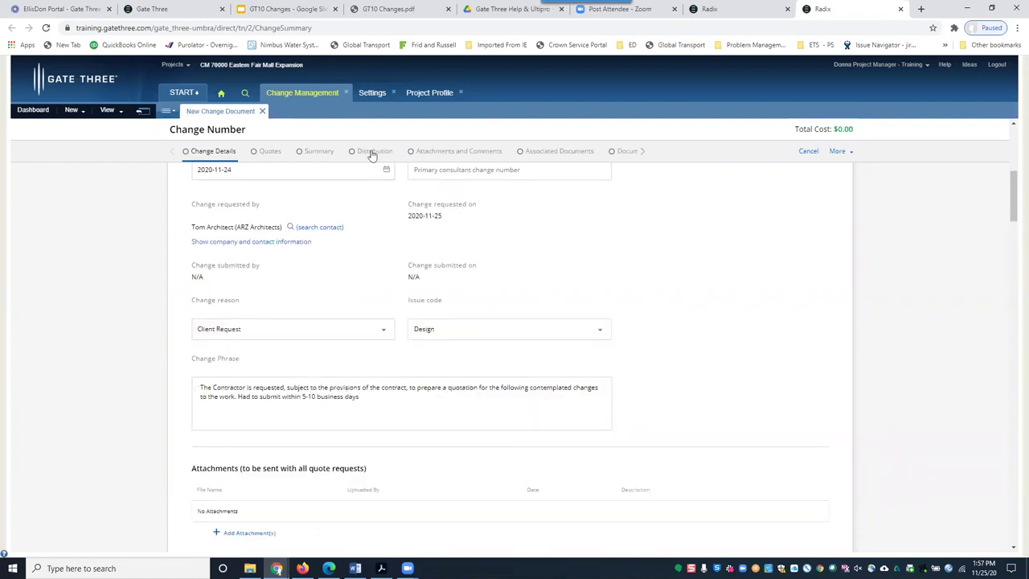
Step: Check the default Change Phrase in the project settings, then return to the change document's phrase and attachments sections
click(374, 94)
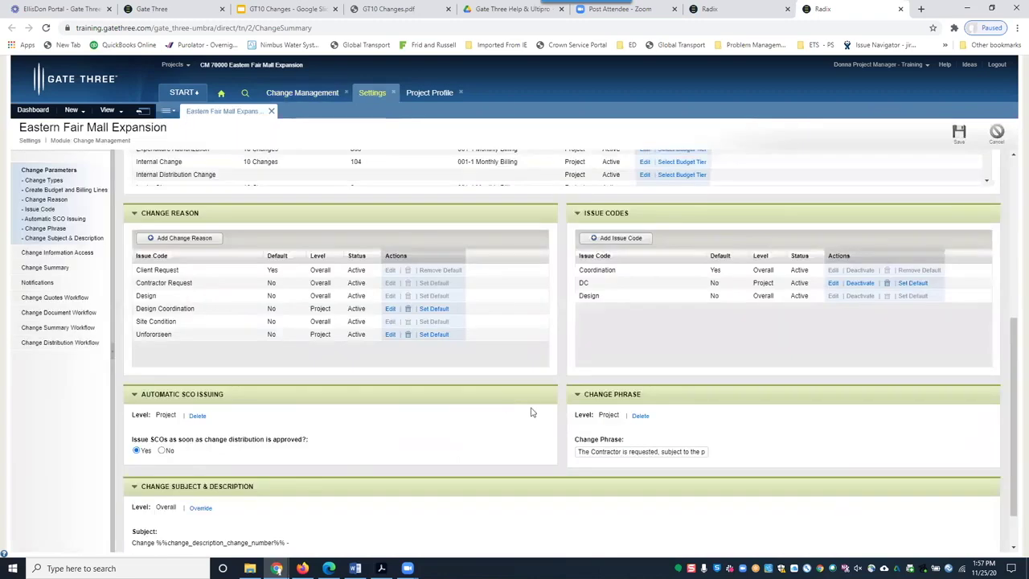
drag(608, 451, 790, 456)
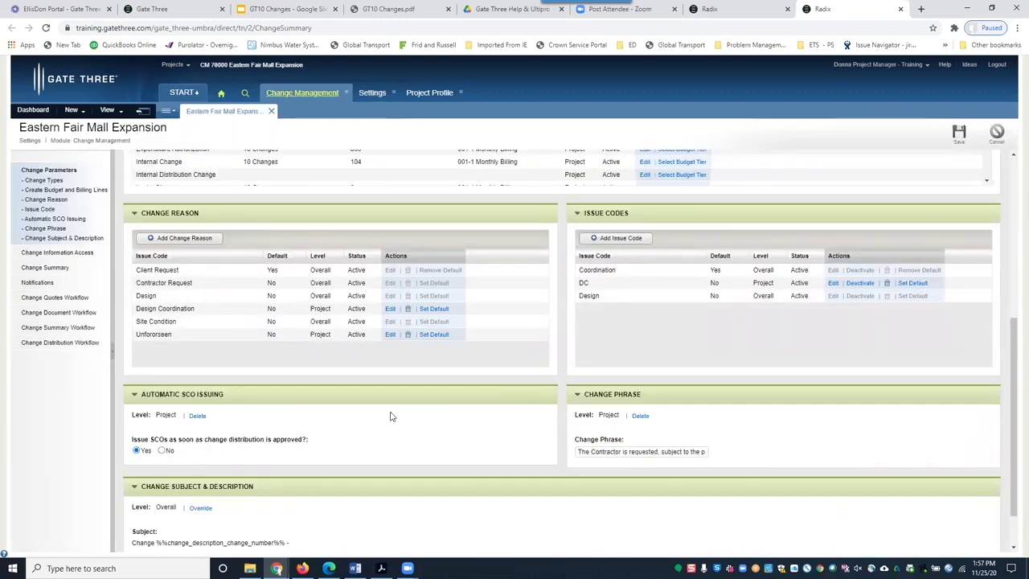
scroll(356, 401, down, 2)
scroll(356, 401, down, 5)
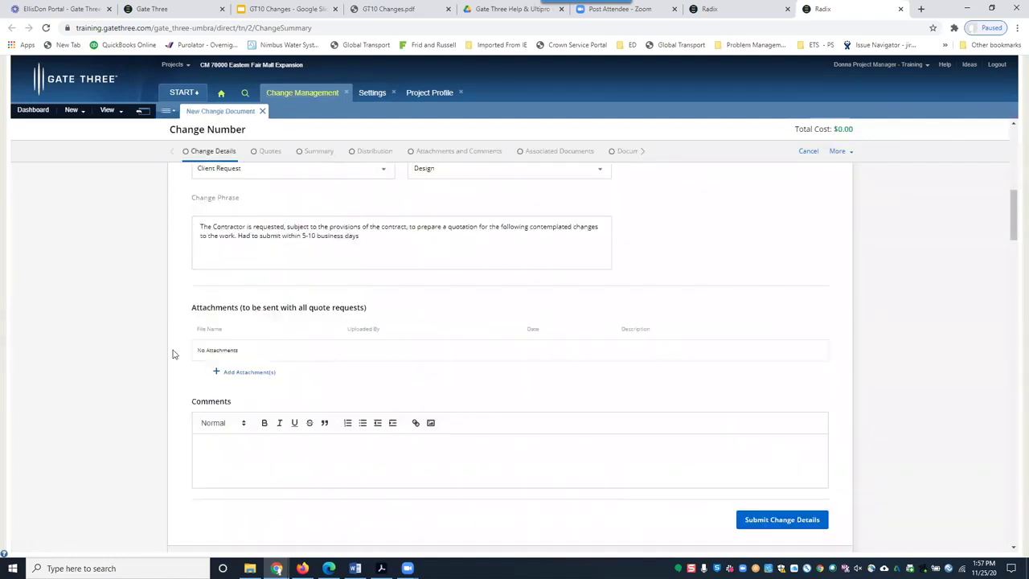
Step: Attach the RETAINING WALL EXPANSION Word document from the Documents > Gate Three > GT10 folder for all quote requests
click(244, 373)
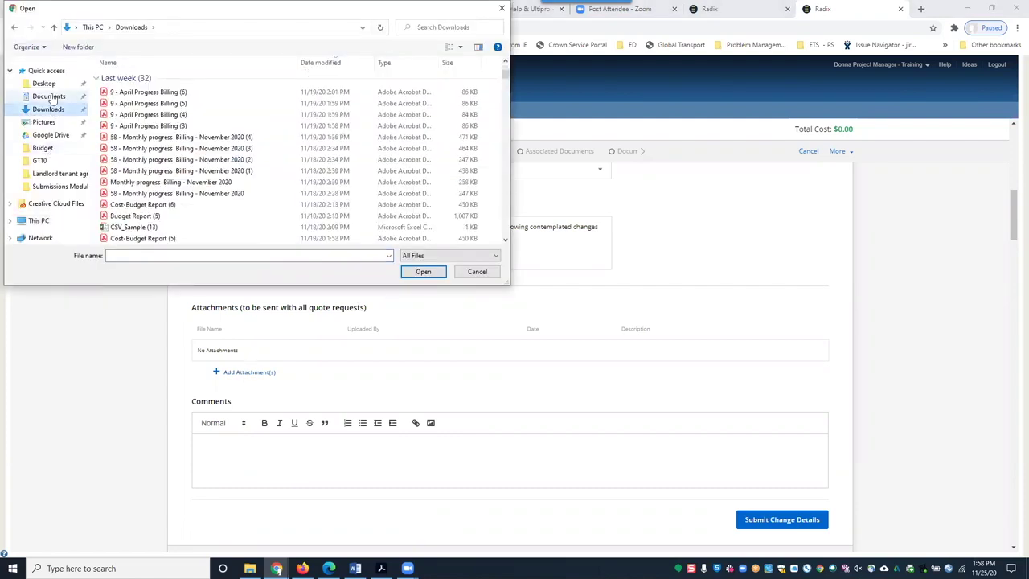
click(50, 96)
scroll(213, 197, down, 3)
scroll(203, 187, down, 10)
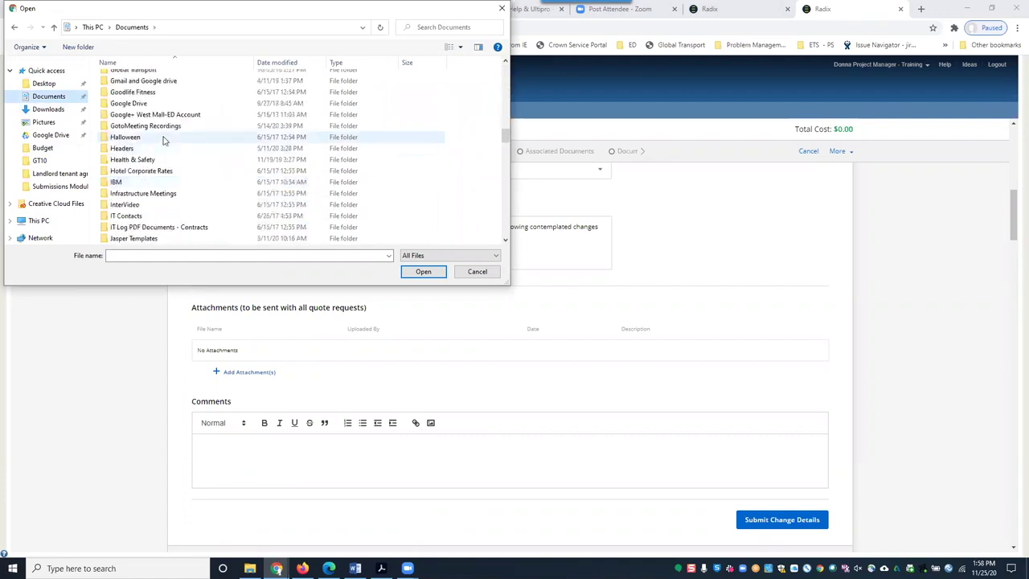
scroll(156, 135, up, 2)
click(133, 101)
double_click(155, 97)
scroll(153, 201, down, 4)
double_click(143, 171)
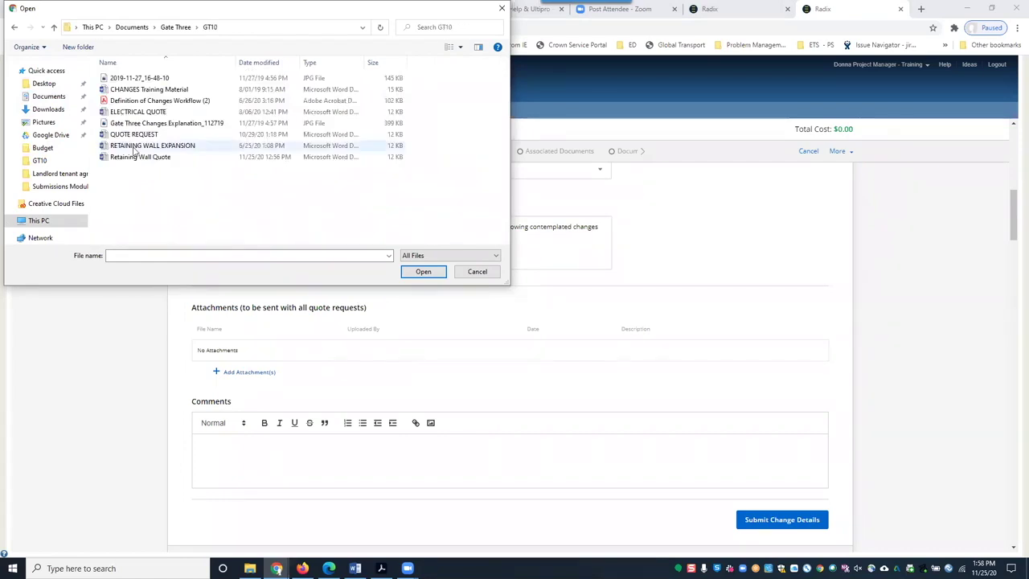
double_click(135, 151)
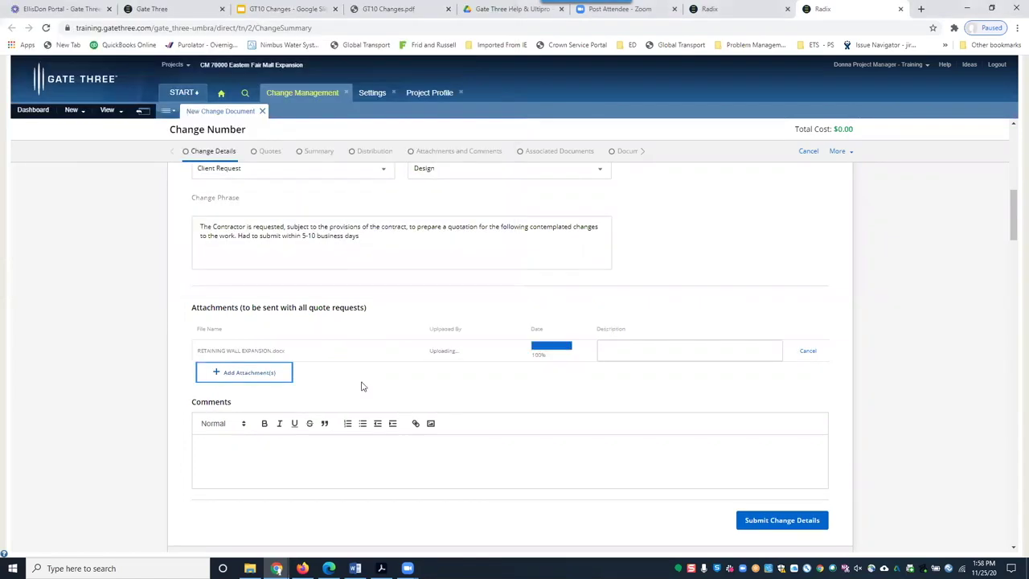
Step: Leave the comments blank, review the completed change details, and submit them
scroll(303, 381, down, 1)
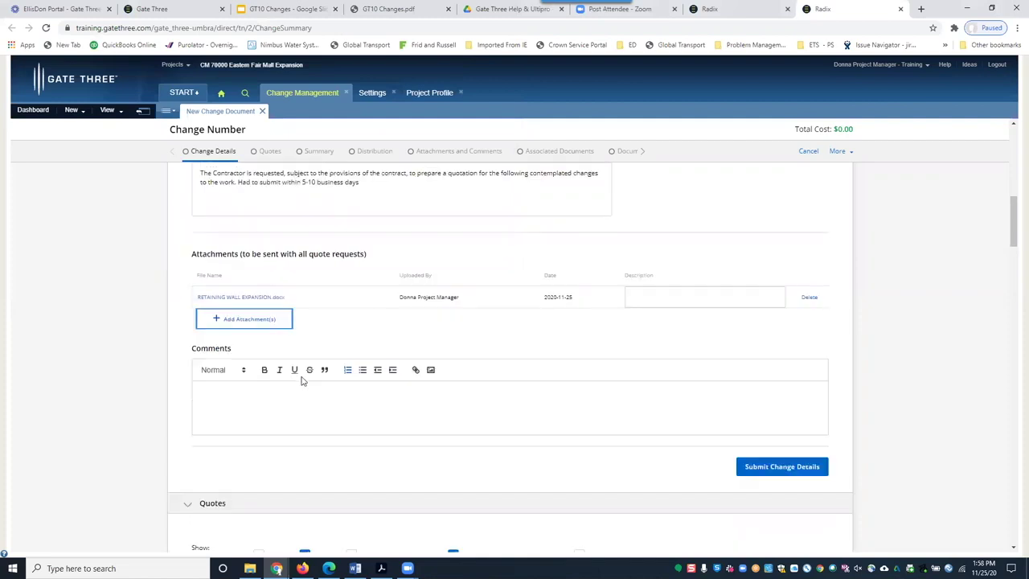
click(274, 413)
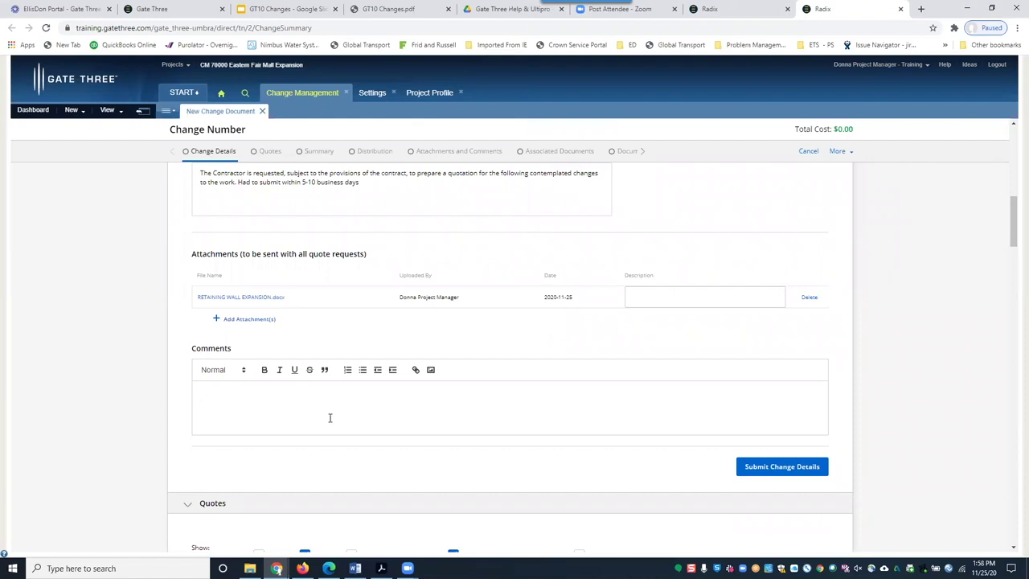
scroll(329, 417, up, 5)
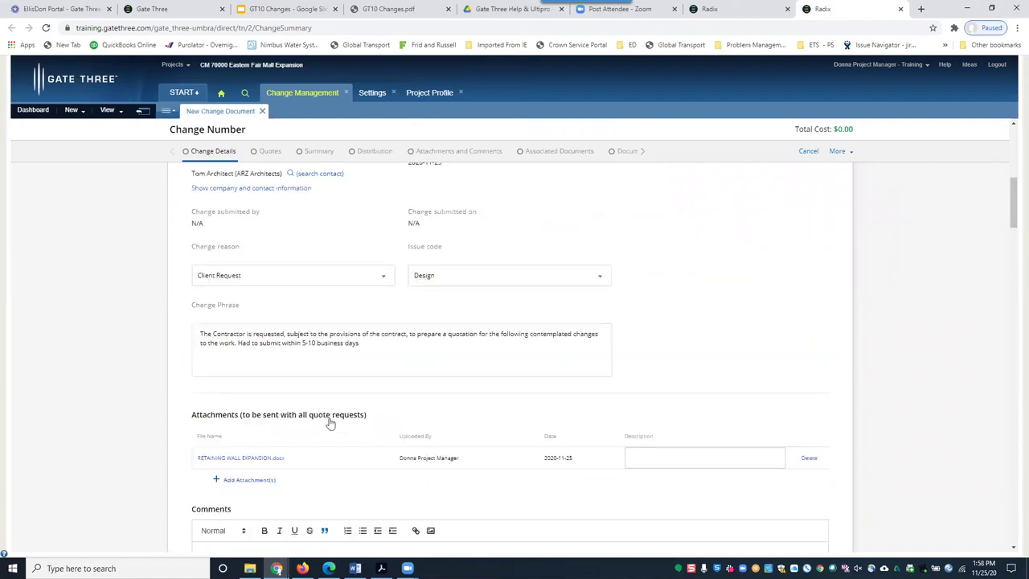
scroll(330, 417, up, 3)
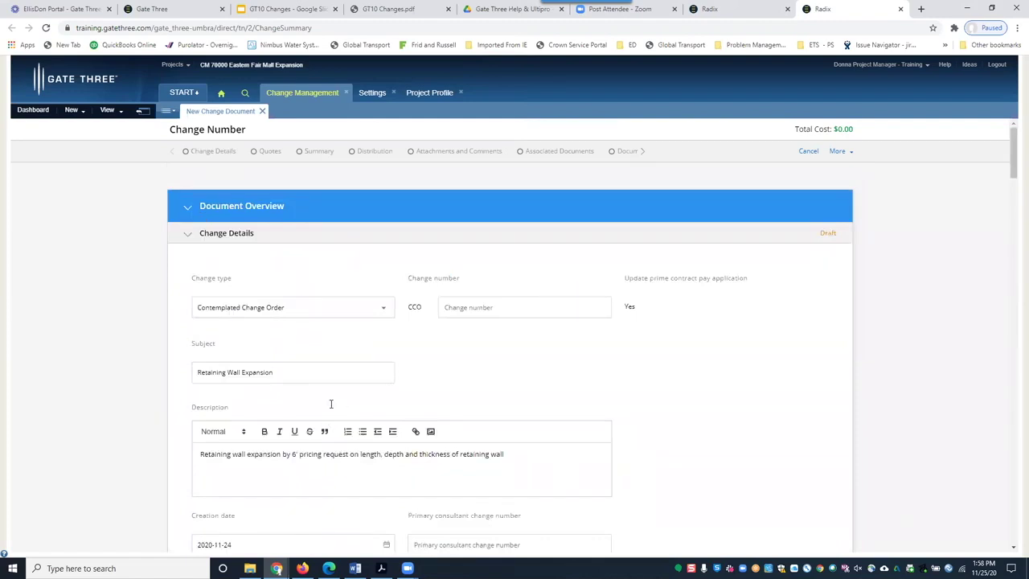
scroll(329, 418, down, 3)
scroll(329, 408, down, 4)
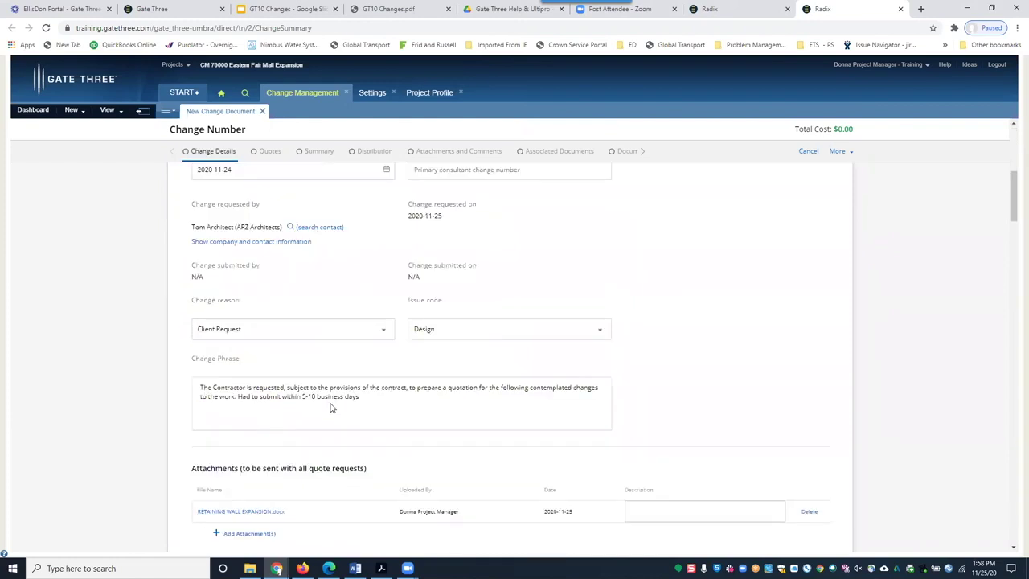
scroll(450, 413, down, 1)
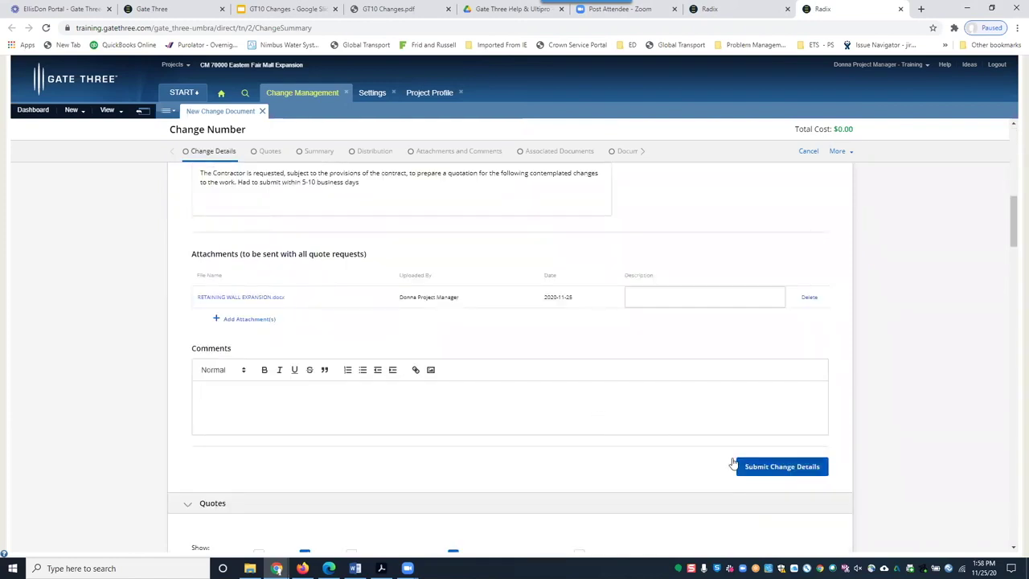
click(779, 471)
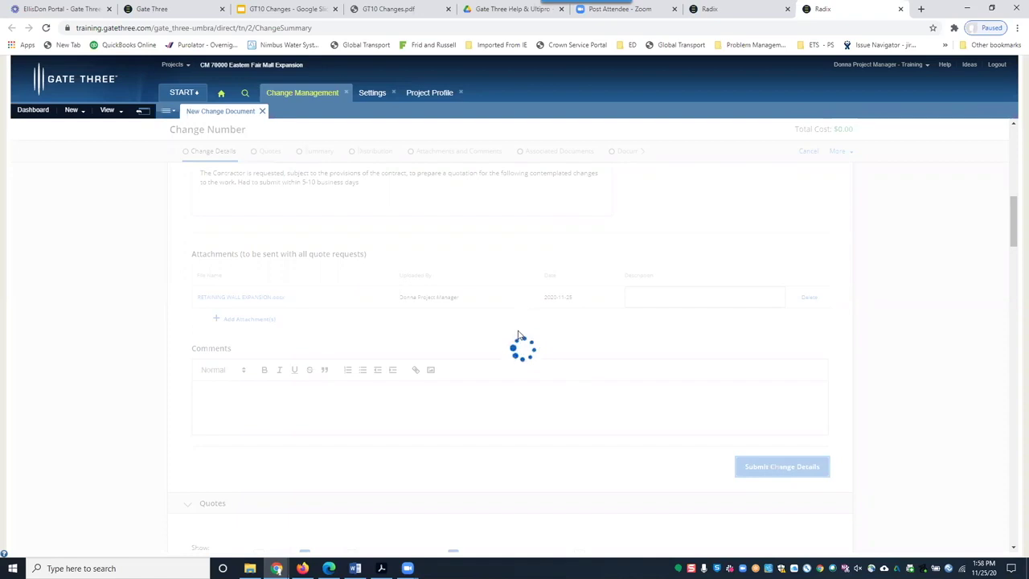
Step: View the Prime Contract Pay Application Layouts under Financials, then examine the Create Budget and Billing Lines section of the project settings
click(182, 93)
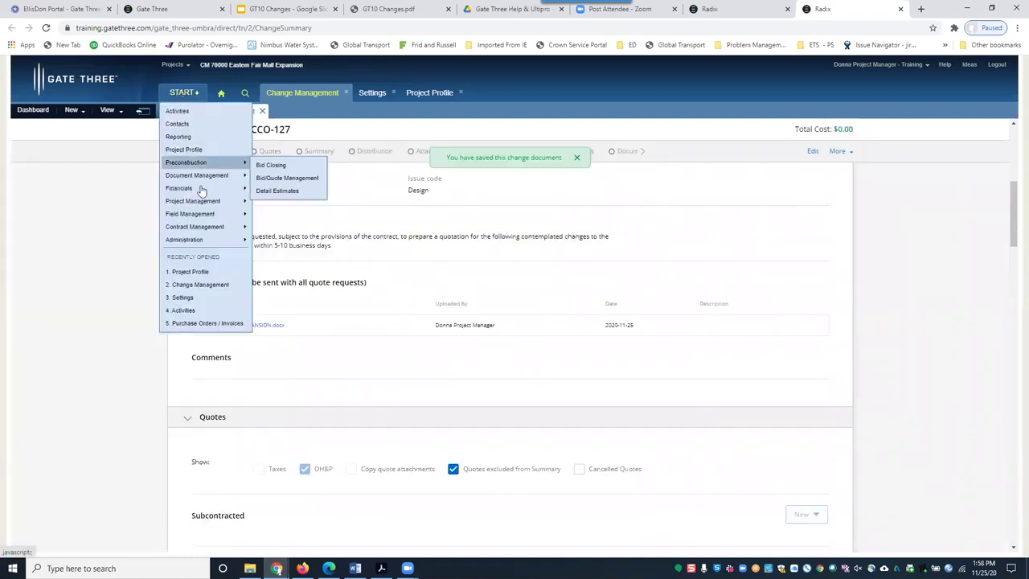
mouse_move(213, 191)
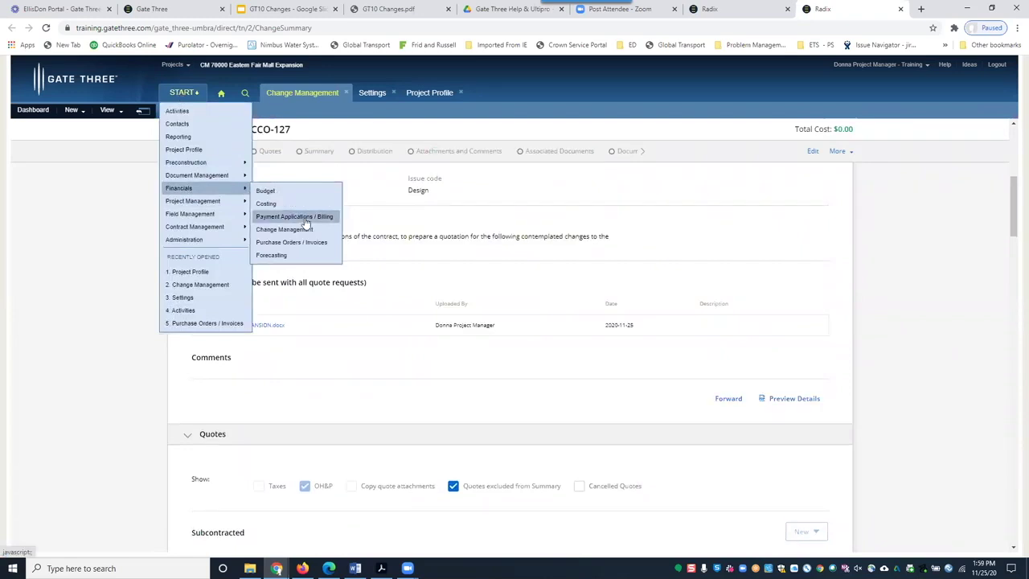
click(305, 221)
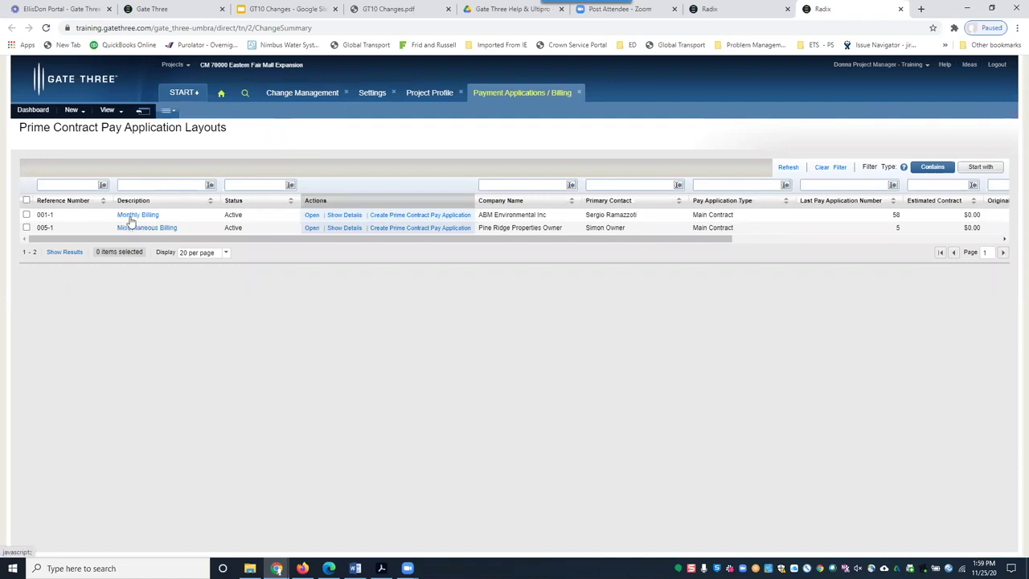
click(374, 93)
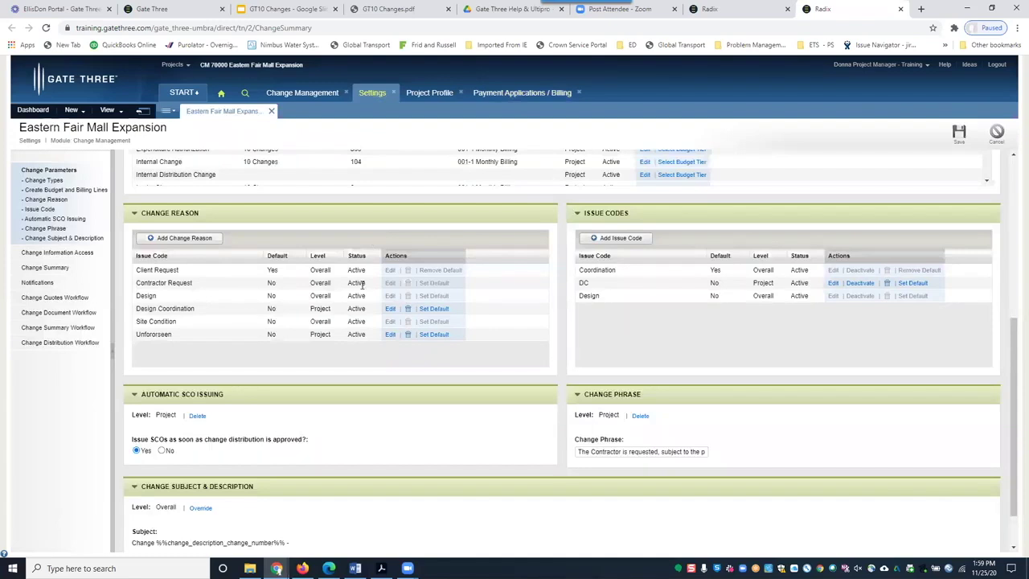
scroll(361, 287, up, 4)
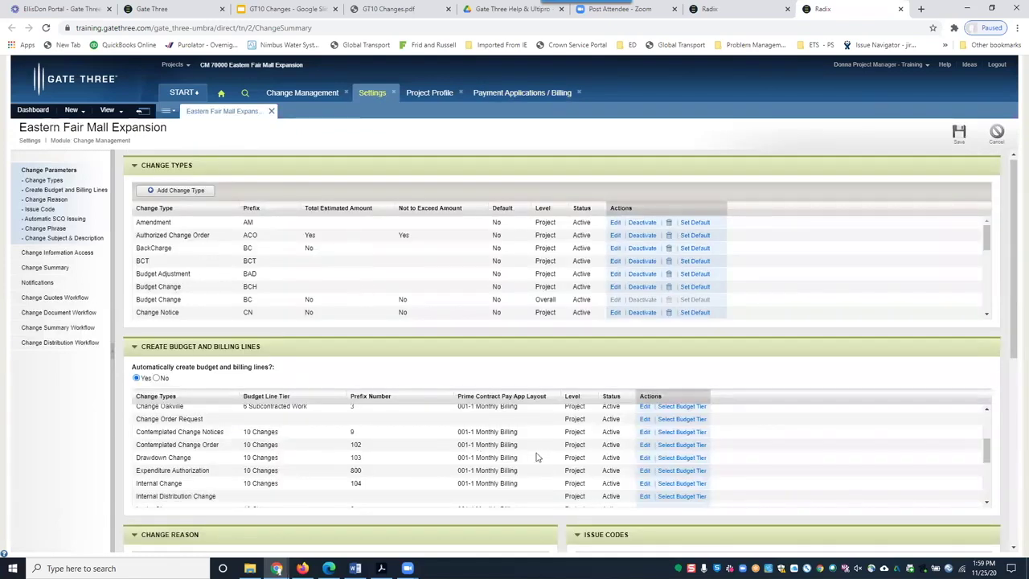
Step: Open the Monthly Billing prime contract pay application layout and view its Pay Application Layout Lines
click(496, 92)
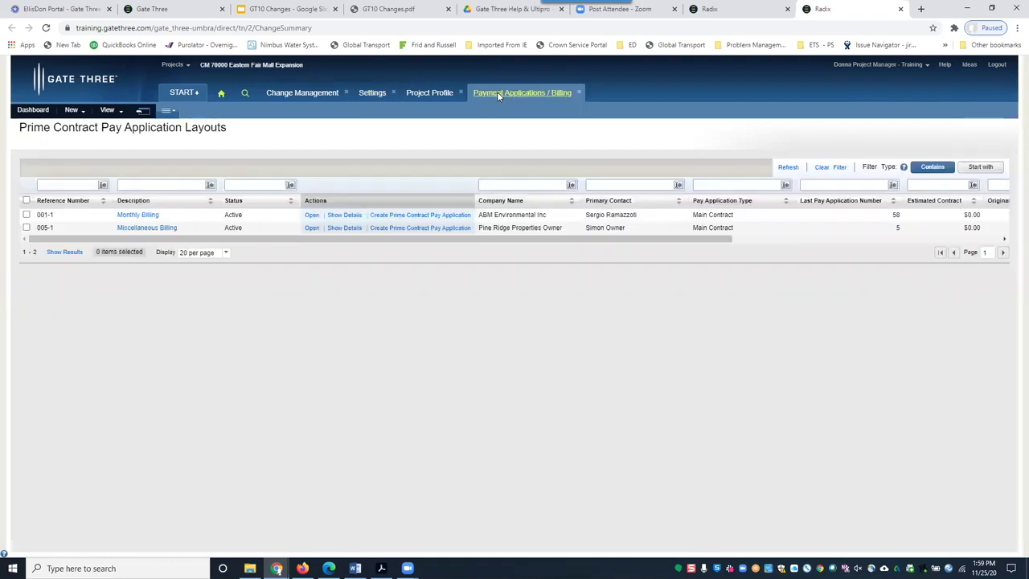
click(147, 215)
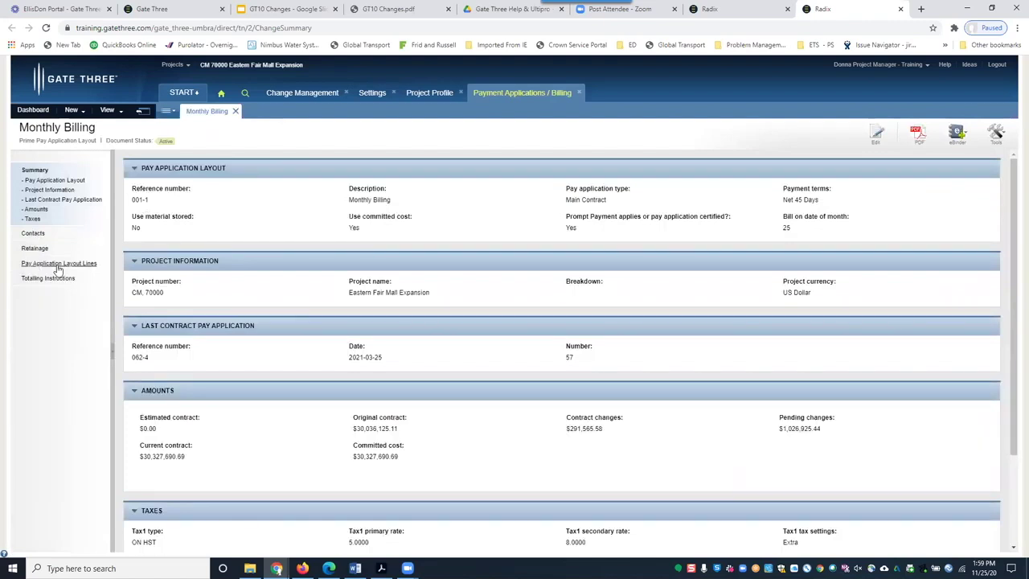
click(58, 265)
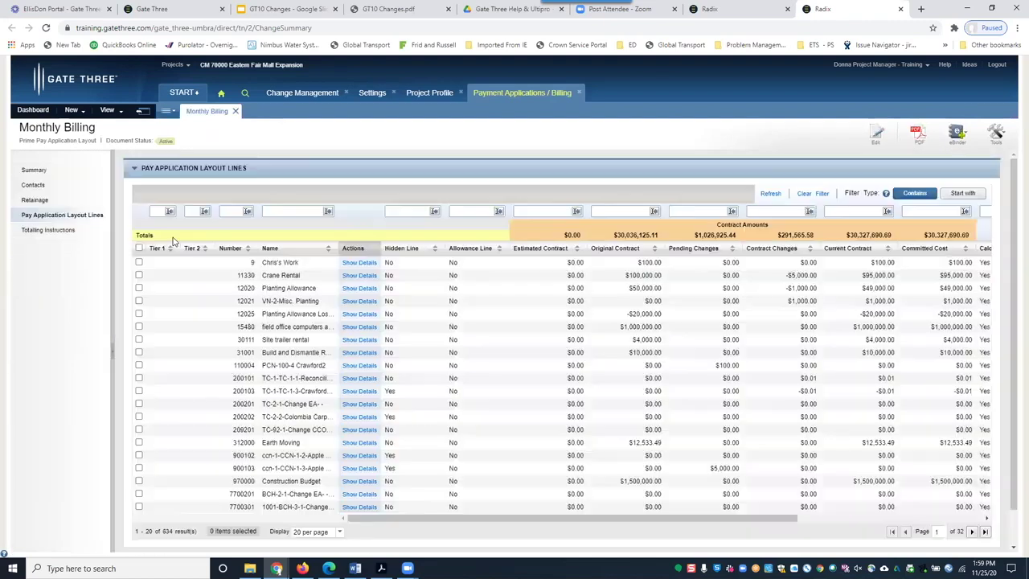
Step: Copy the change number CCO-127 from the change document and filter the Monthly Billing layout lines by that name
click(304, 94)
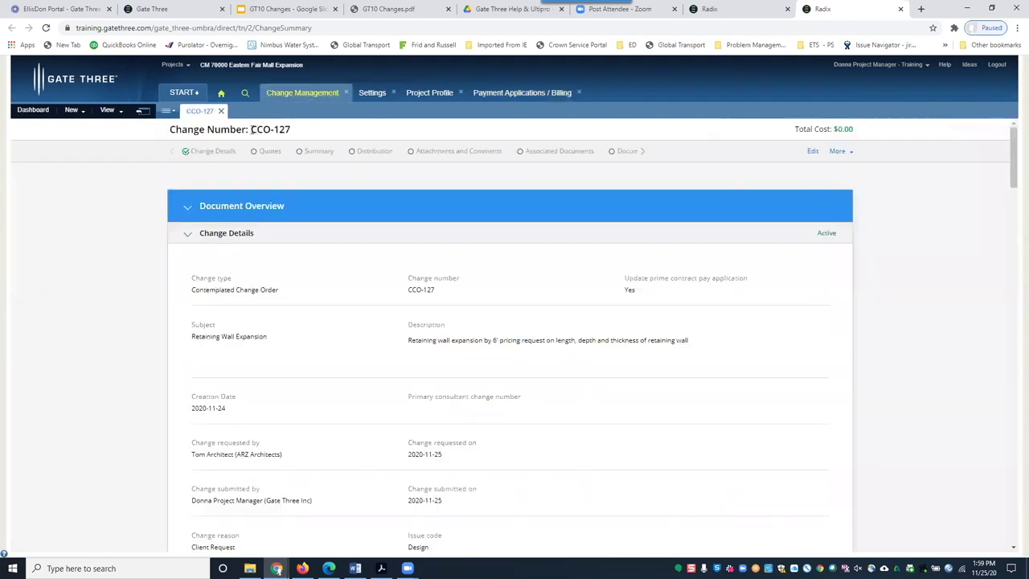
drag(250, 130, 303, 134)
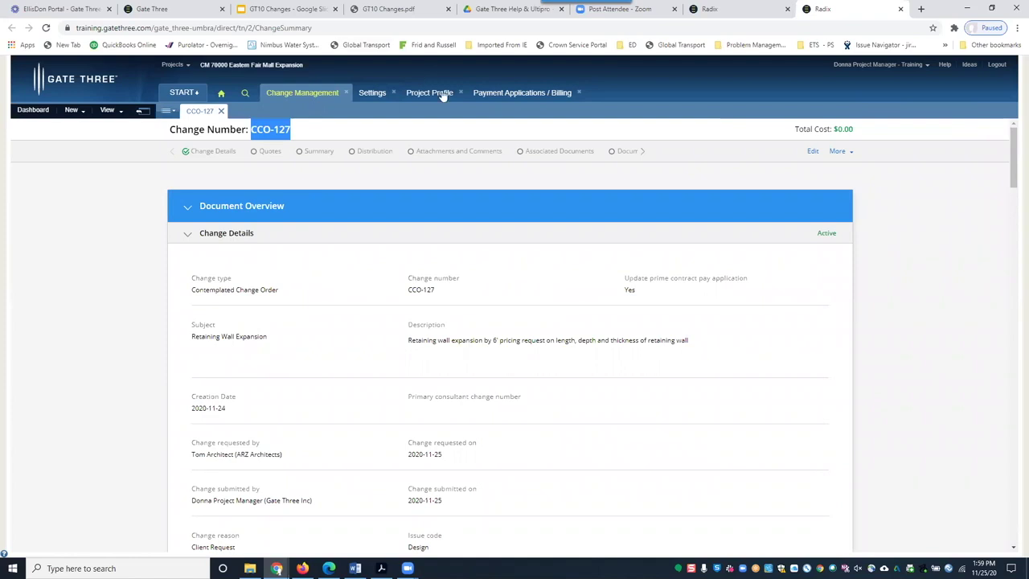
click(508, 94)
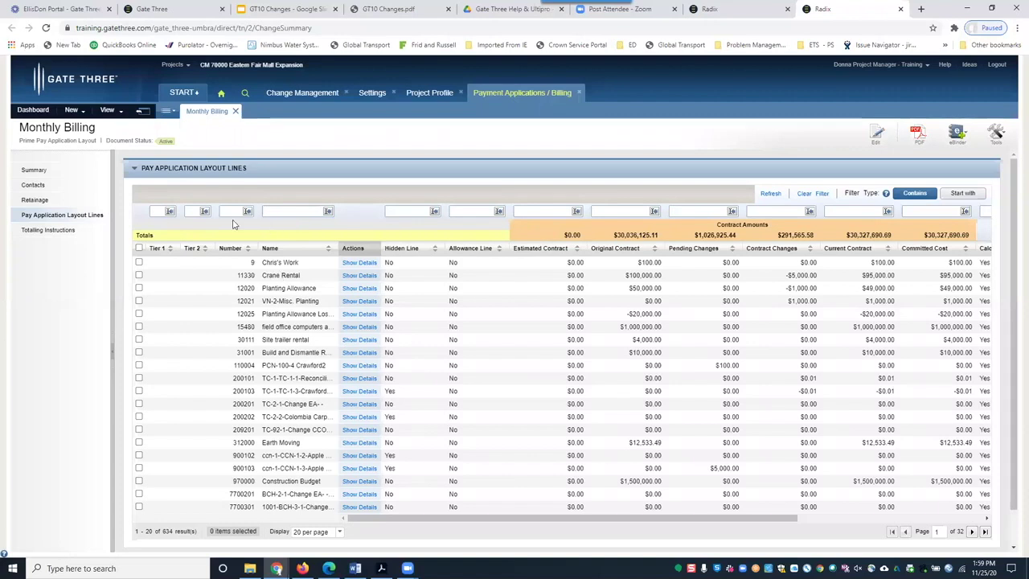
click(292, 210)
text(CCO-127)
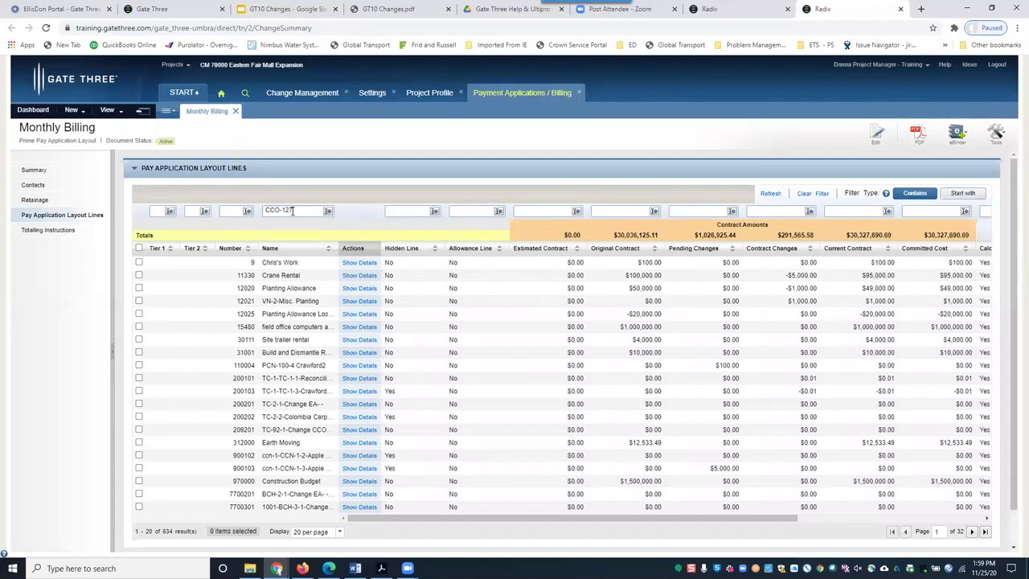
key(Return)
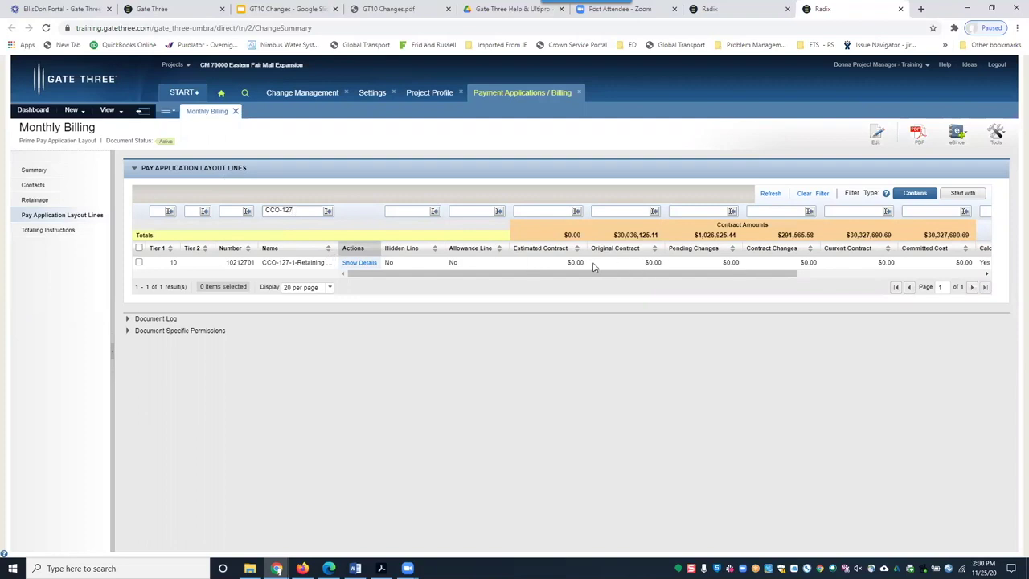
Step: View the Quotes section of CCO-127, then switch to Adobe Acrobat to read the quote definitions in the Definition of Changes Workflow PDF
click(296, 94)
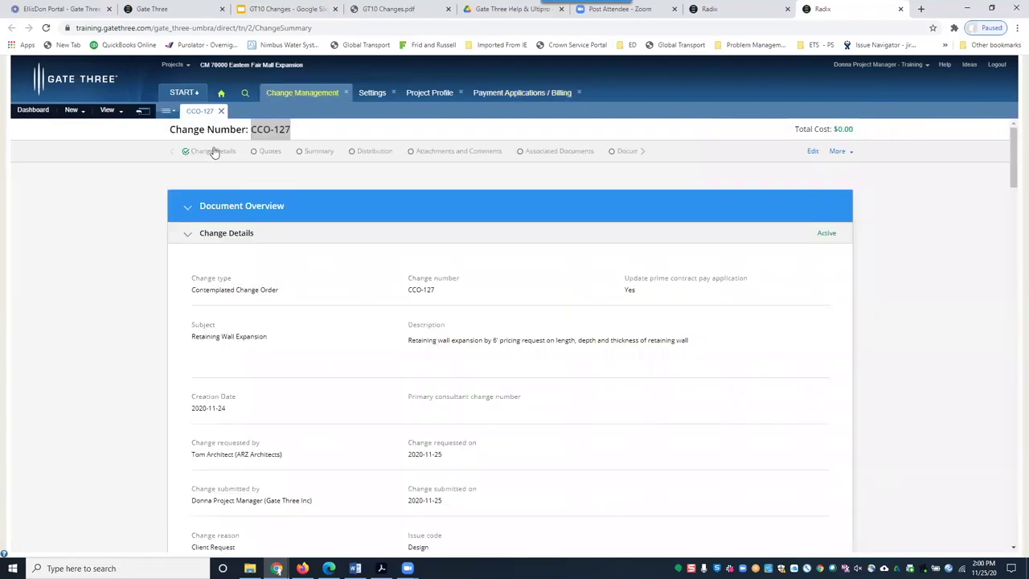
click(267, 157)
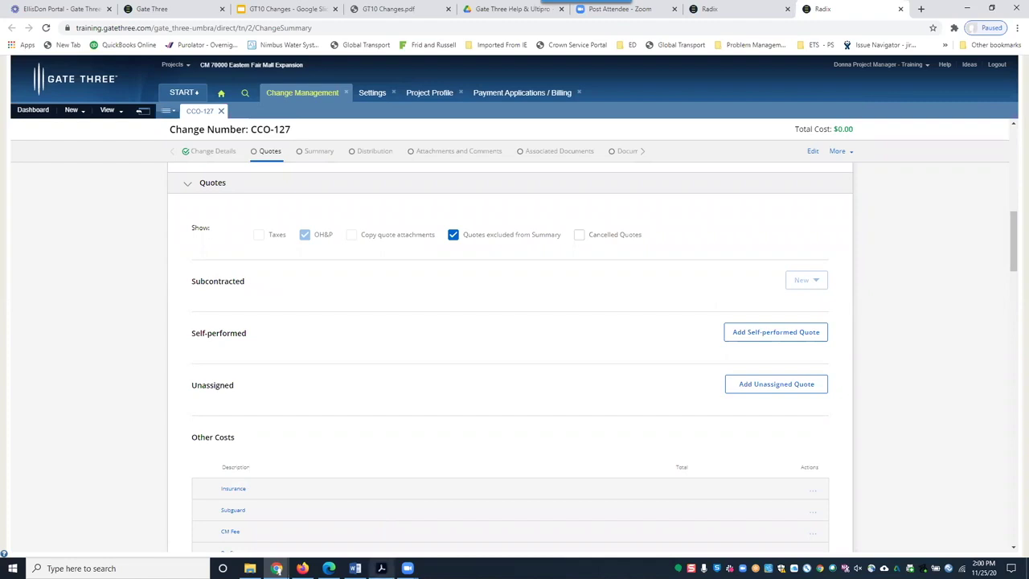
click(381, 569)
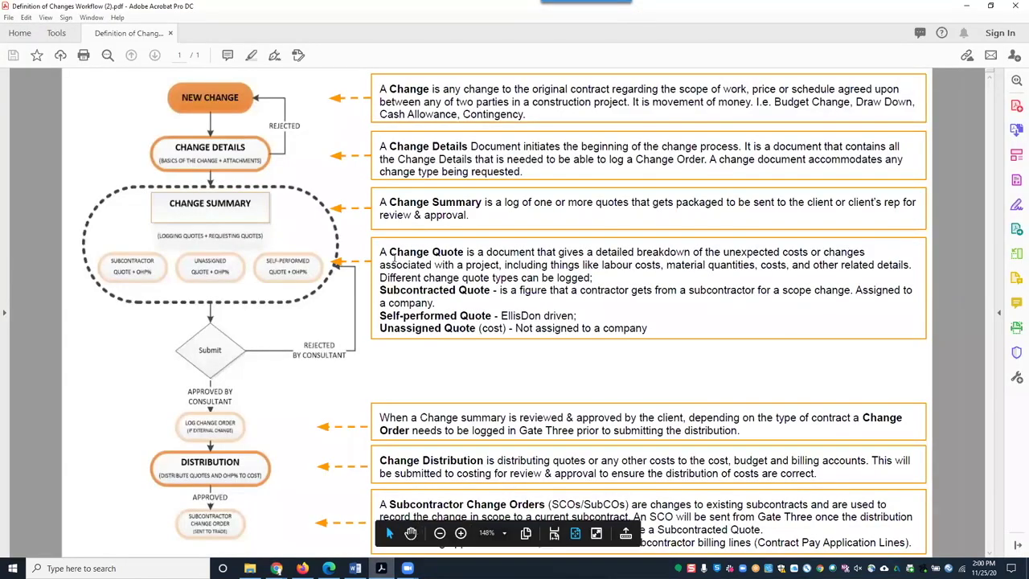
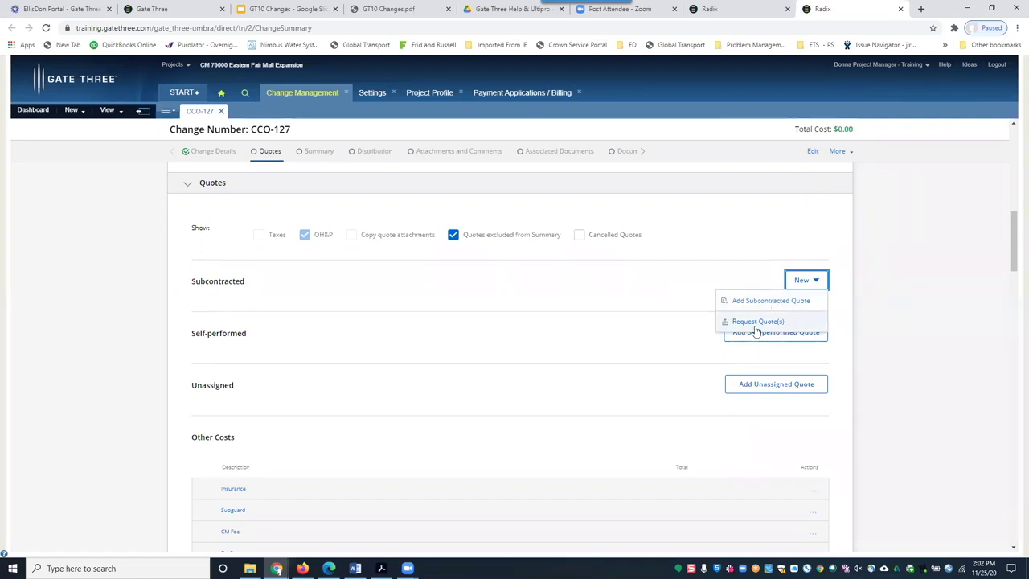
Step: Request a subcontracted quote from the A1 Landscaping Inc contact, keeping the 2020-11-25 response due date and Notify Subcontractors enabled
click(756, 321)
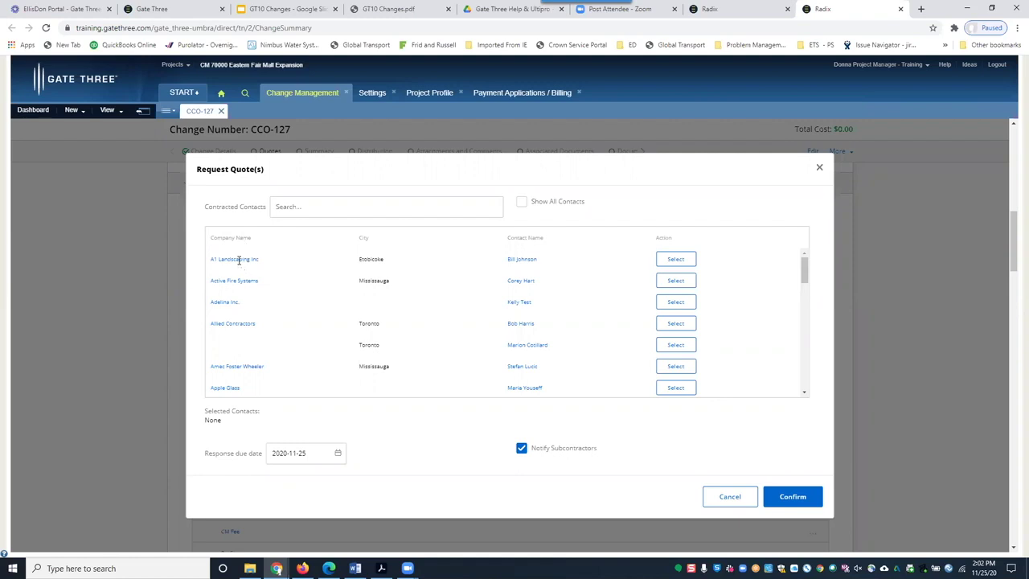
click(676, 259)
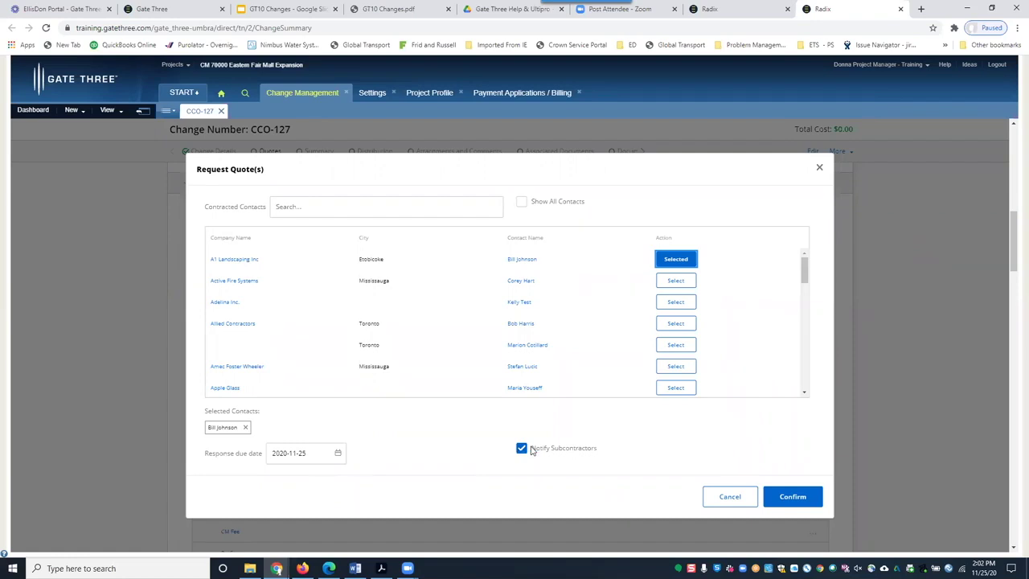
click(792, 497)
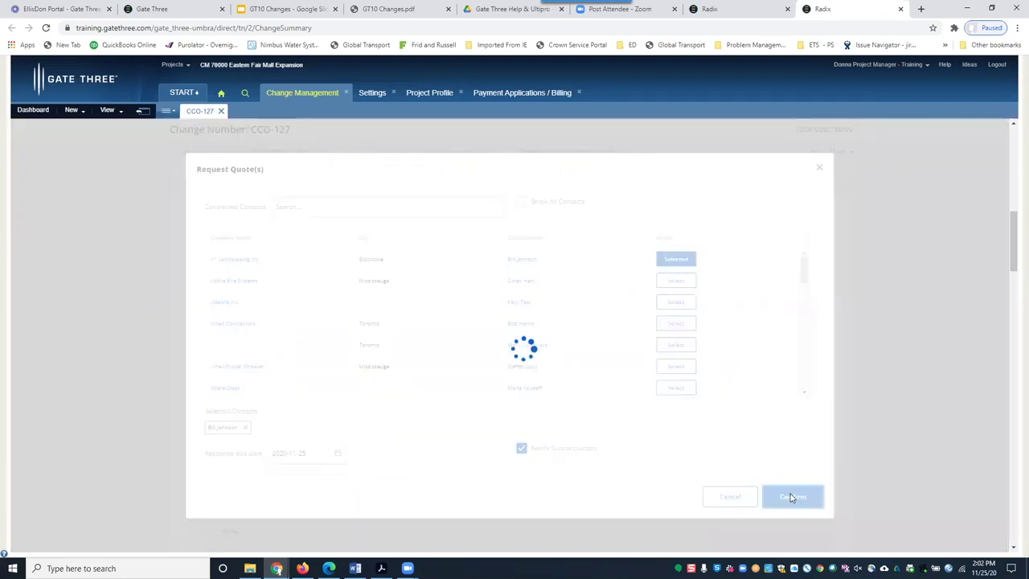
Step: View the Message Archive under Document Management > Communications to check the sent notifications
click(183, 92)
mouse_move(207, 175)
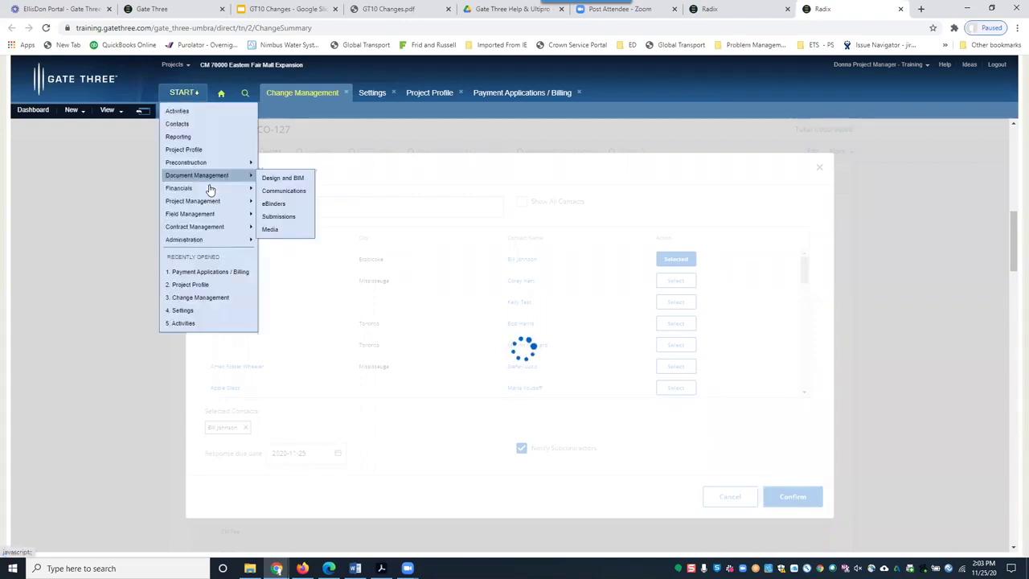
click(285, 191)
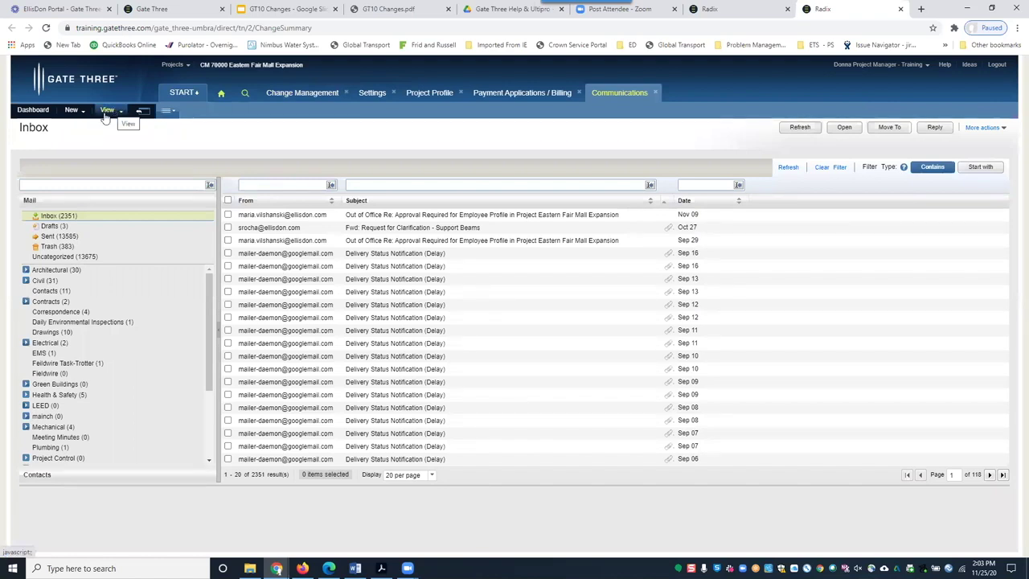
click(106, 112)
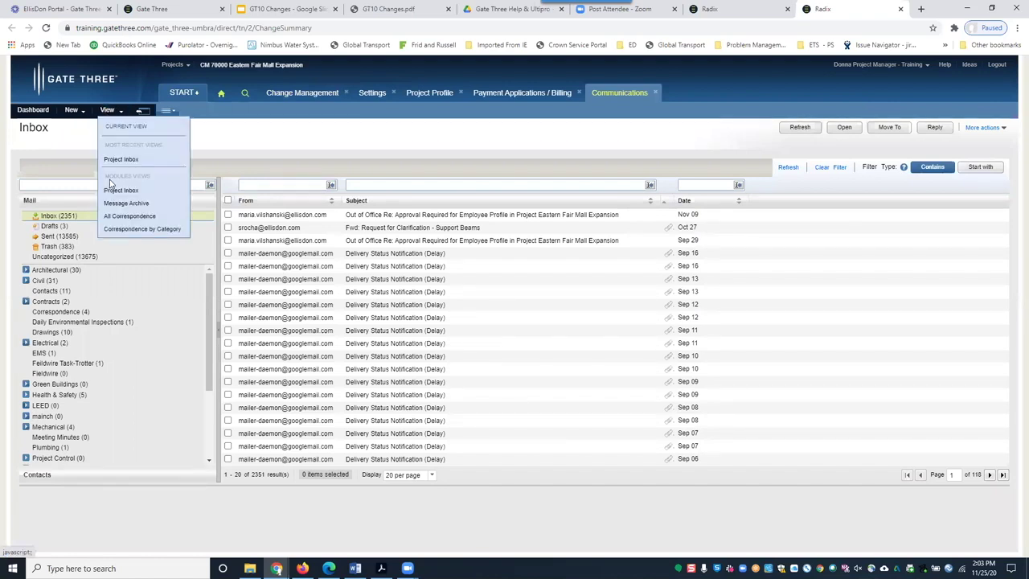
click(125, 202)
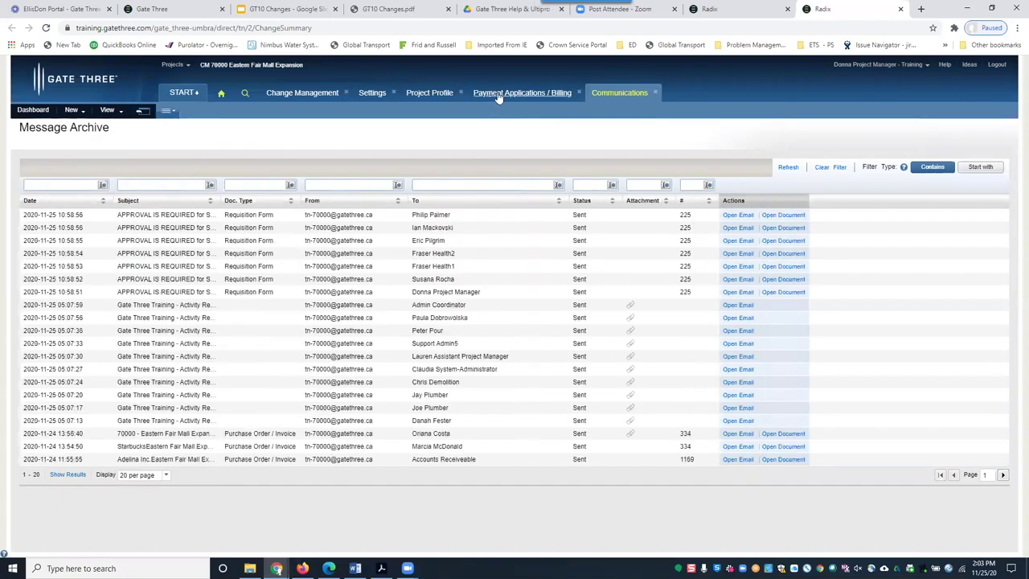
Step: Return to CCO-127 and review the requested A1 Landscaping Inc quote together with the change details, phrase and attachment
click(496, 93)
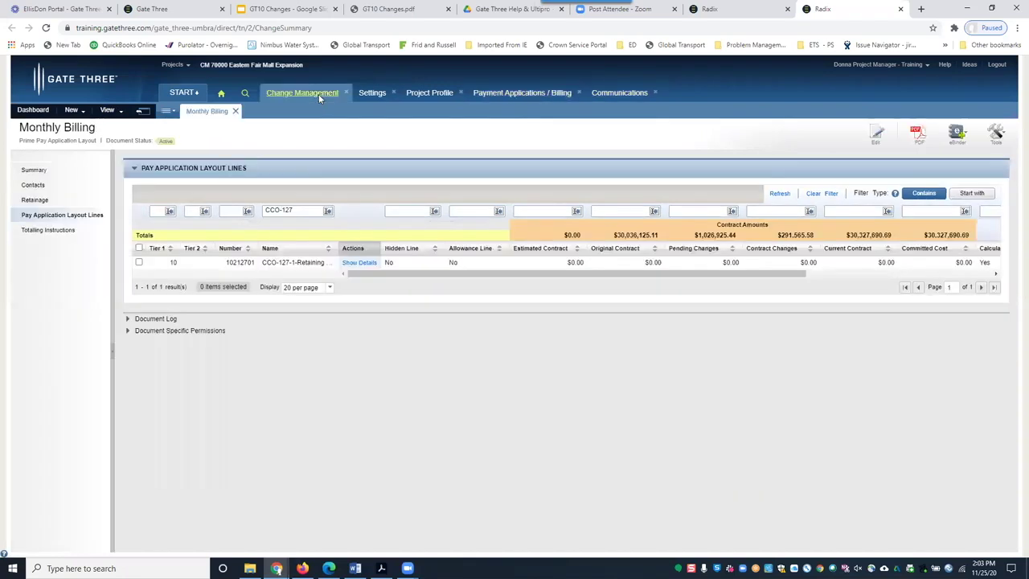
click(318, 94)
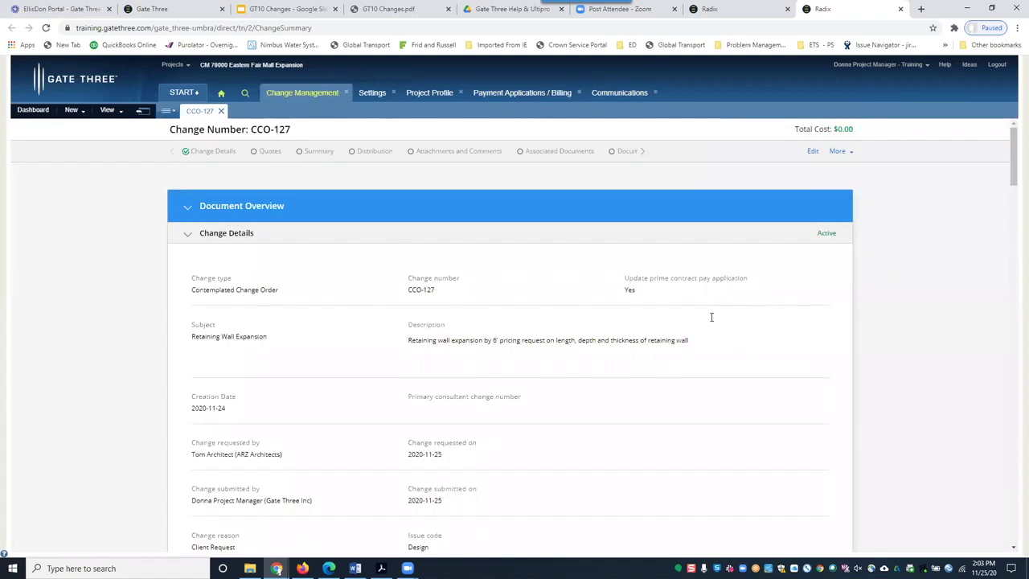
click(268, 152)
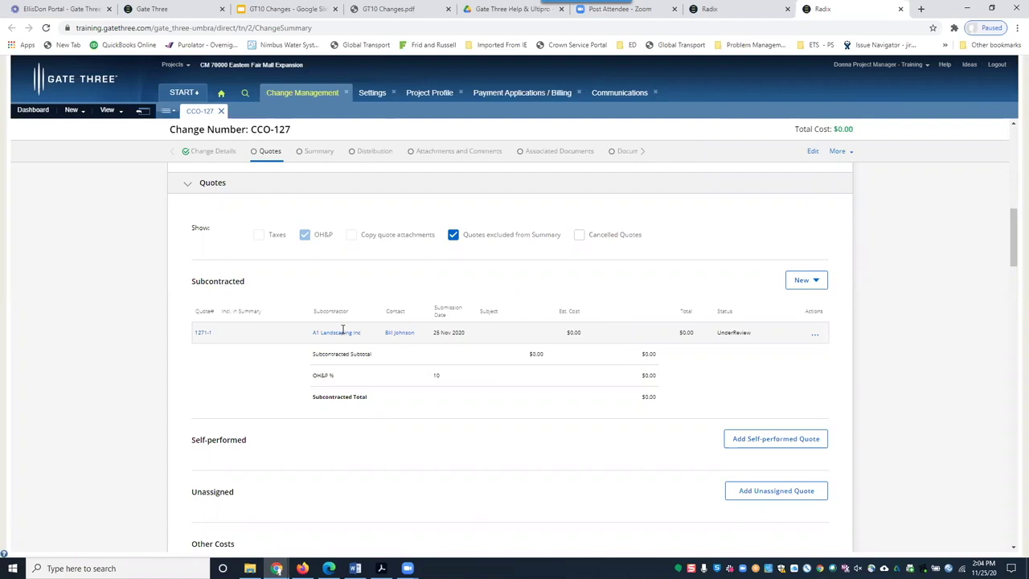
scroll(343, 332, up, 3)
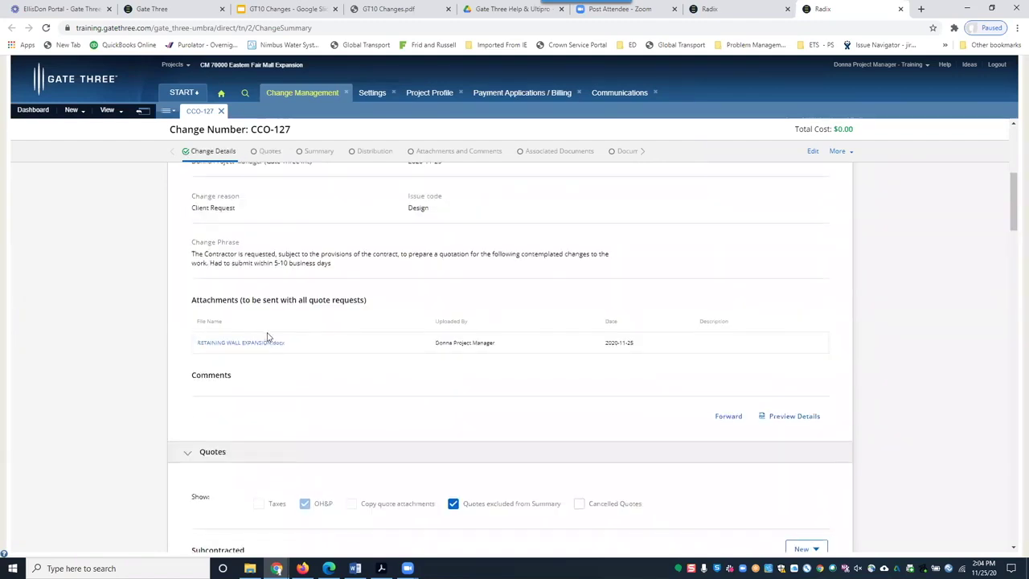
scroll(269, 338, up, 3)
scroll(329, 362, up, 1)
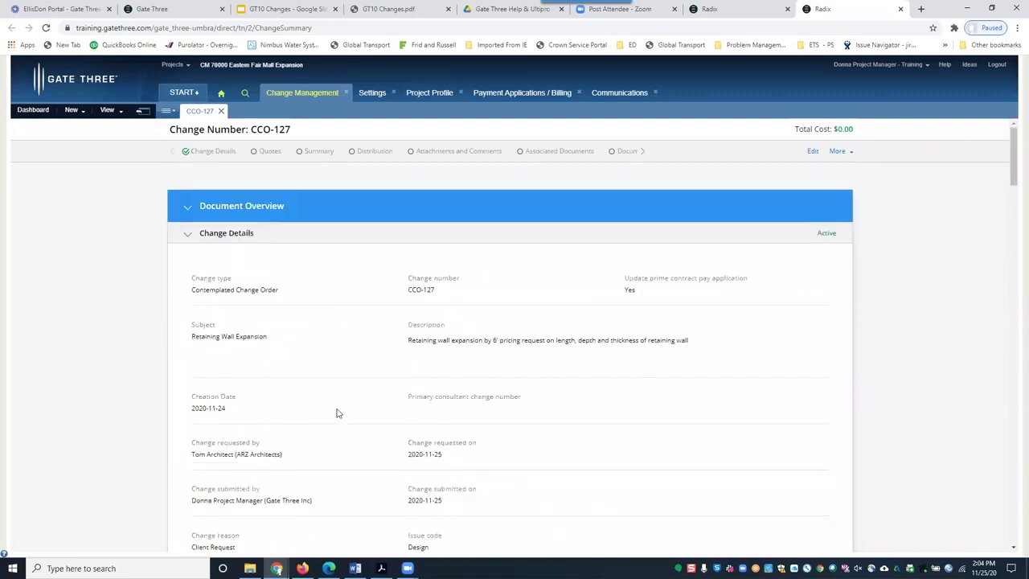
scroll(338, 412, down, 1)
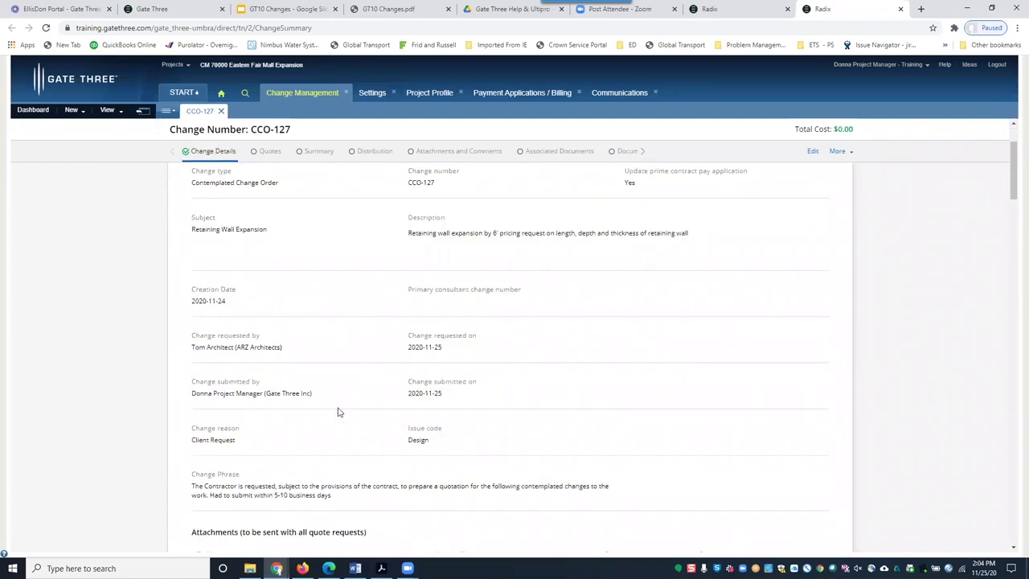
scroll(338, 412, down, 5)
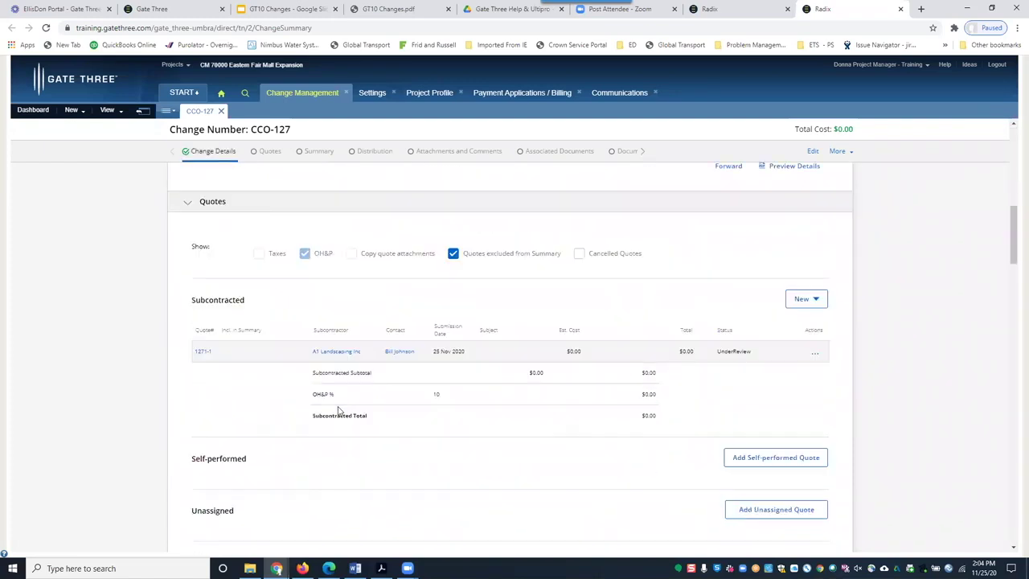
scroll(338, 412, down, 1)
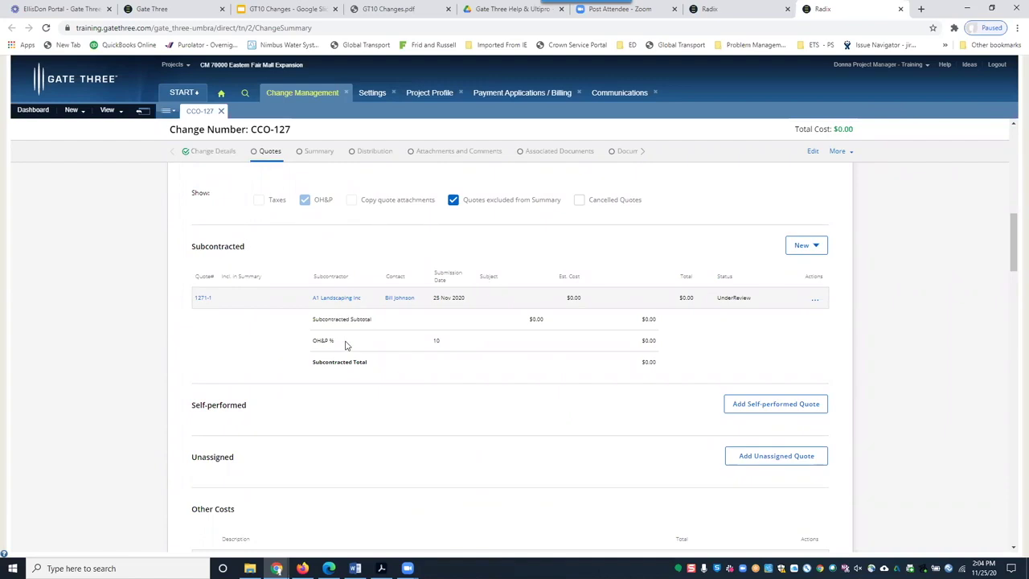
Step: Check the Overhead & Profit percentages in the project's Change Summary settings, then return to the Quotes section of CCO-127
click(374, 94)
click(42, 270)
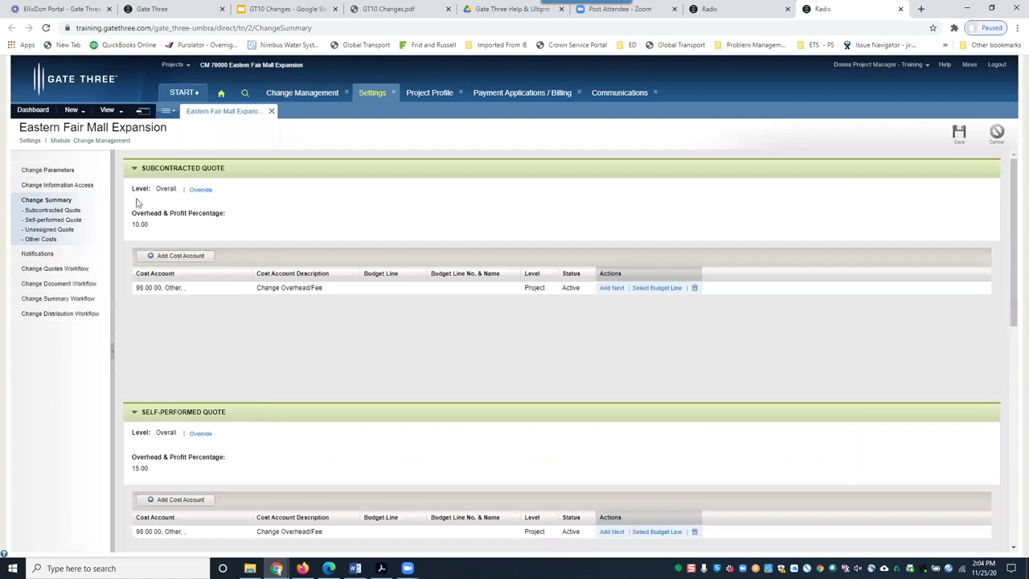
click(306, 92)
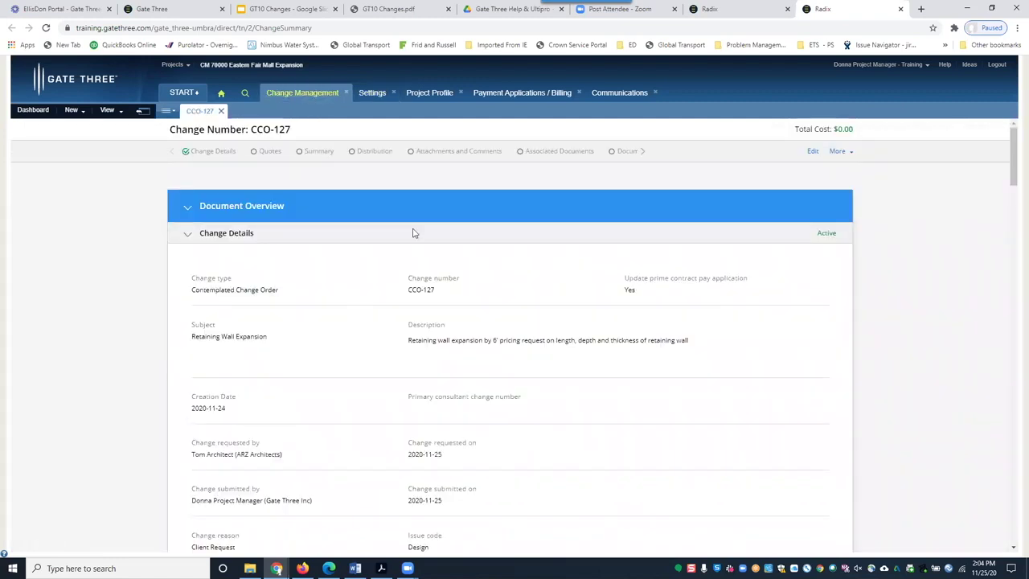
click(274, 154)
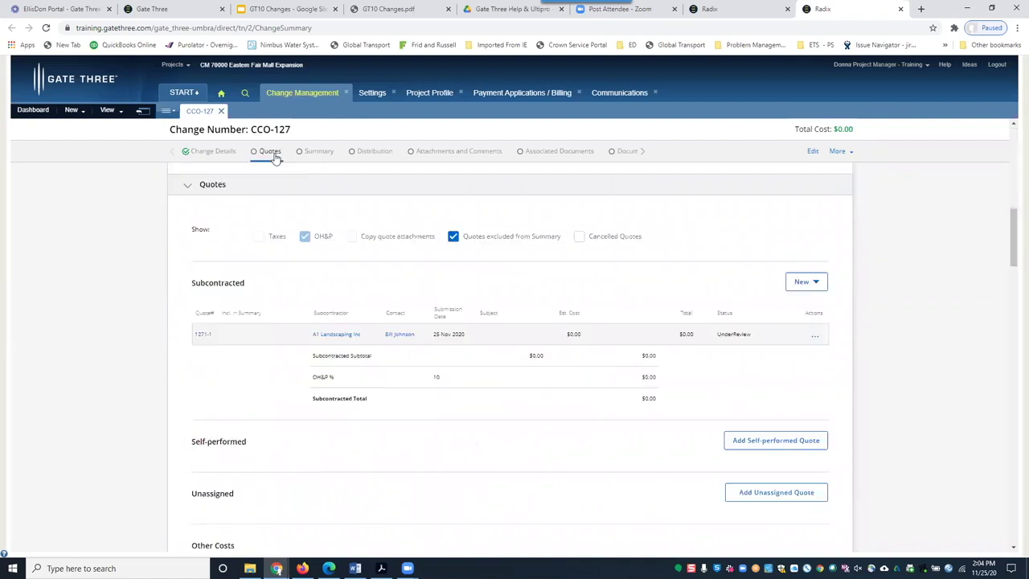
Step: Open the A1 Landscaping Inc subcontracted quote for editing and bring up its requisition references and quote information
scroll(276, 160, down, 1)
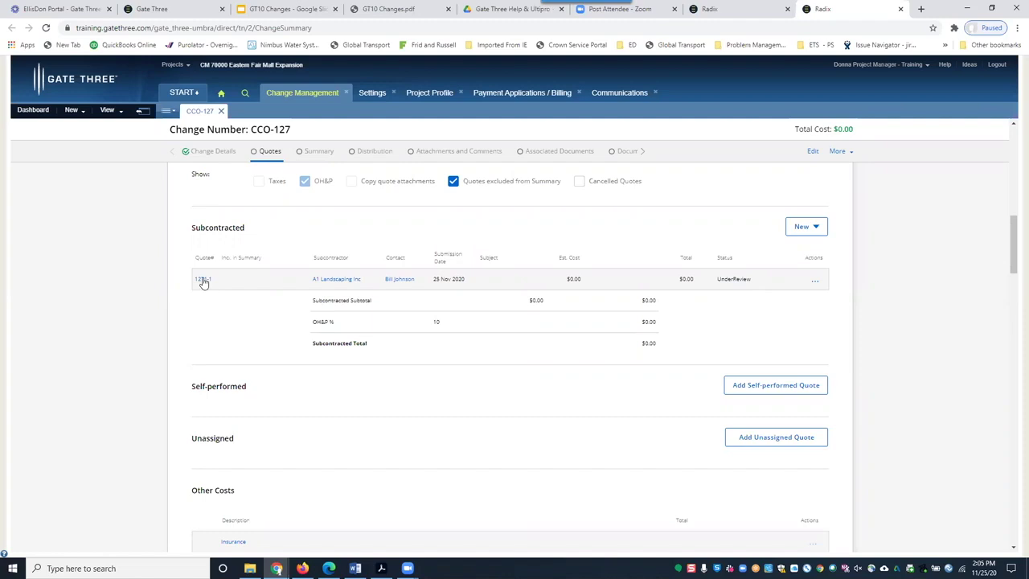
click(814, 284)
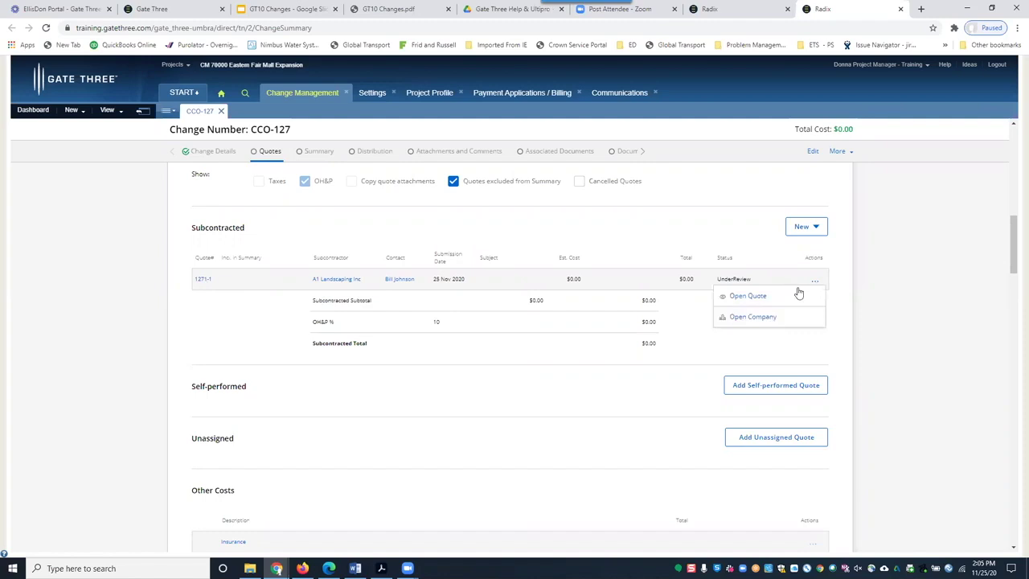
click(740, 297)
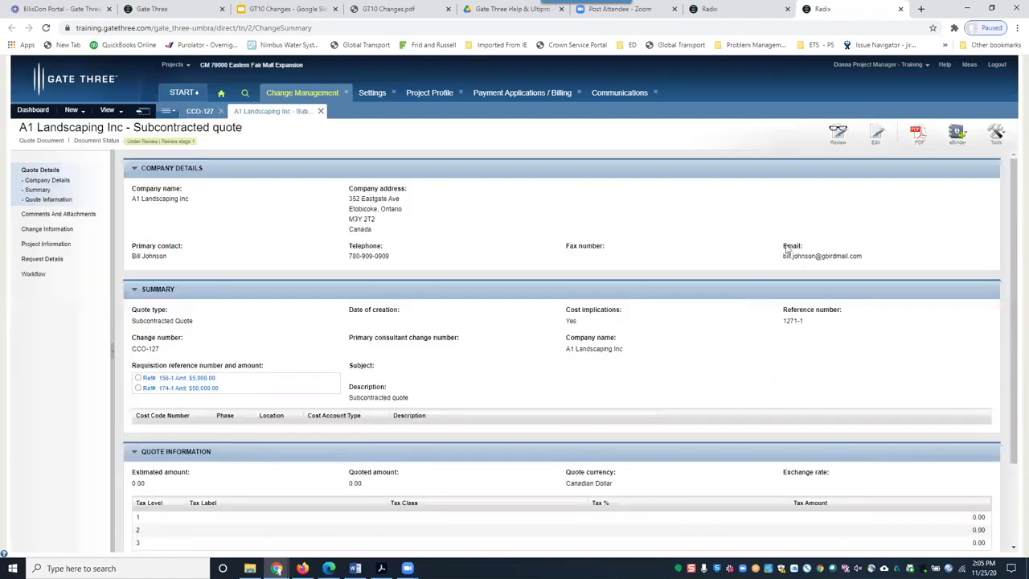
click(879, 137)
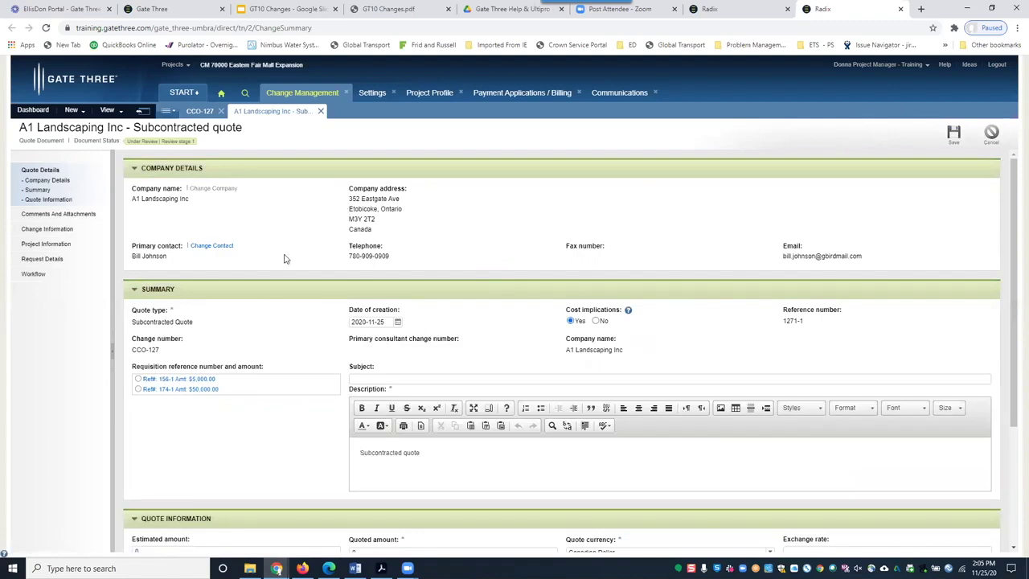
scroll(284, 258, down, 2)
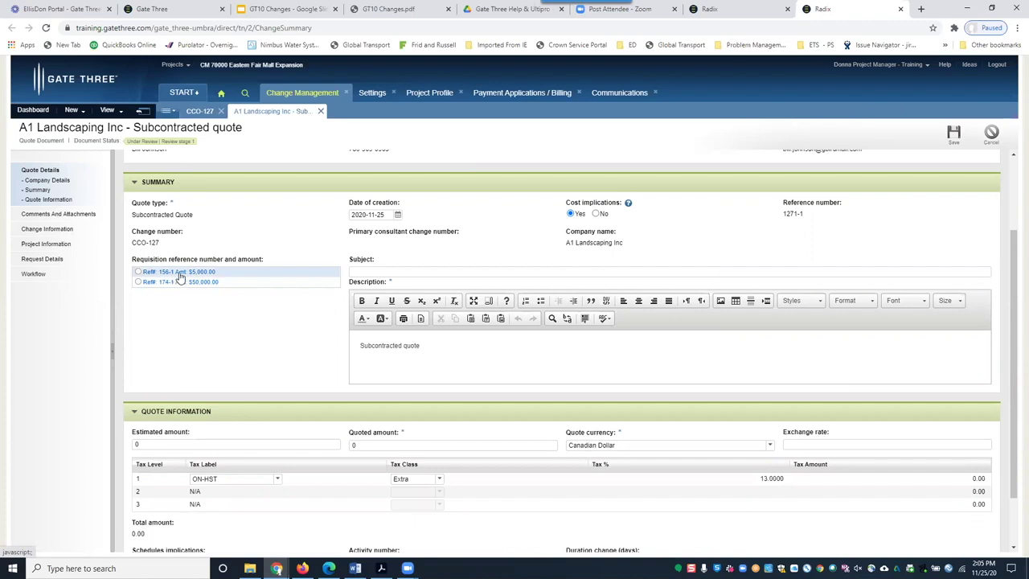
Step: Select requisition reference 174-1 for the A1 Landscaping Inc quote and set its subject to "Retaining Wall expansion Quote"
click(138, 286)
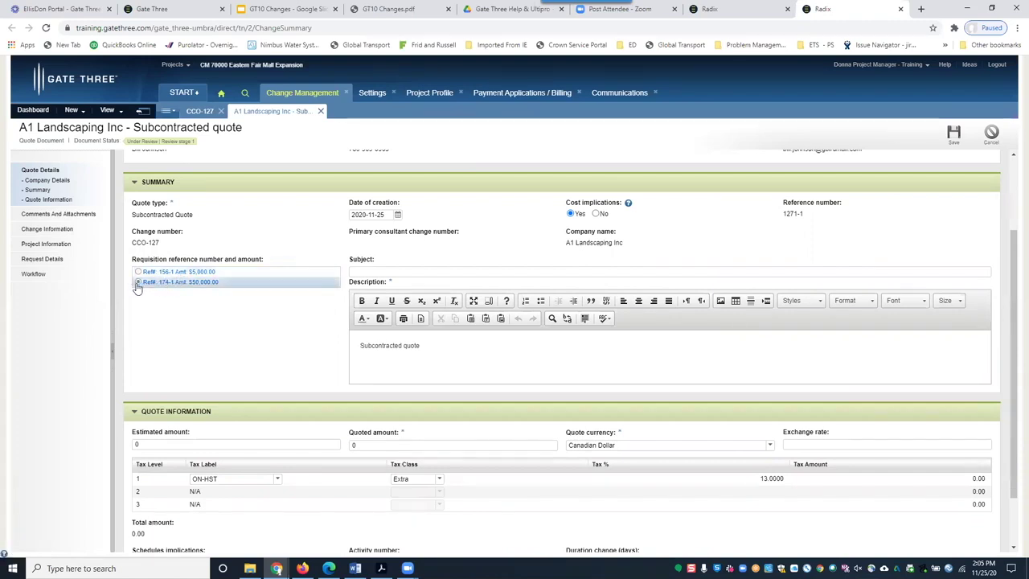
click(361, 272)
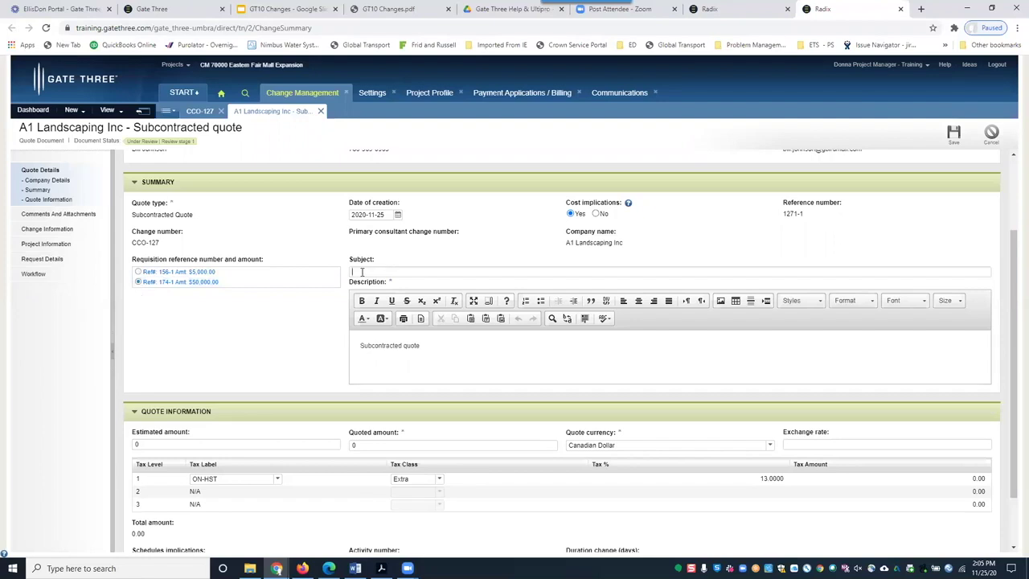
text(Rep)
text(aining Wall expansion Quote)
Step: Extend the description with "received for retaining wall. See attached quote for details and breakdown." and set the quoted amount to 20,000
click(424, 345)
text(received for retaining wall. See attached quote for details and breakdown.)
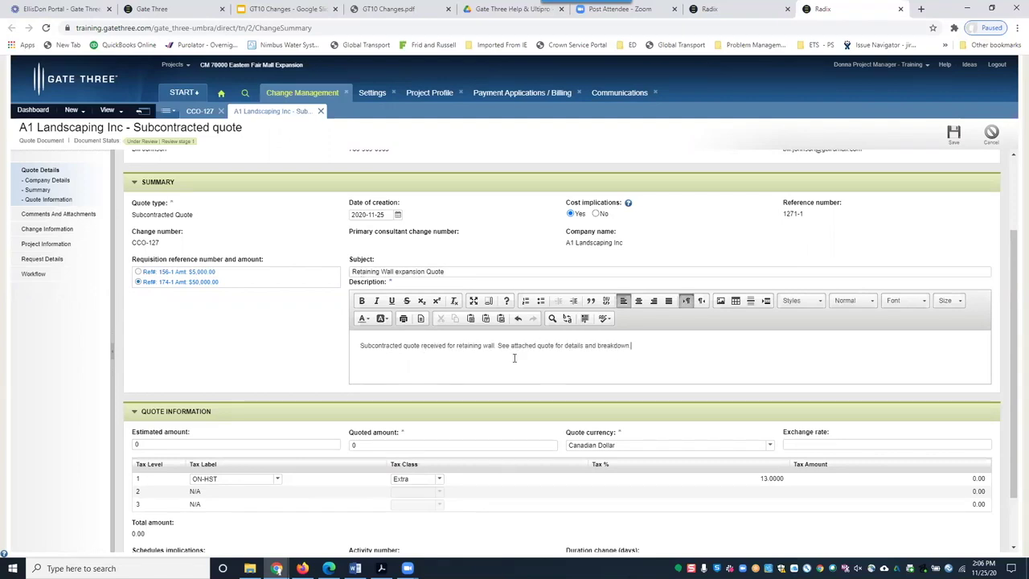
scroll(511, 370, down, 1)
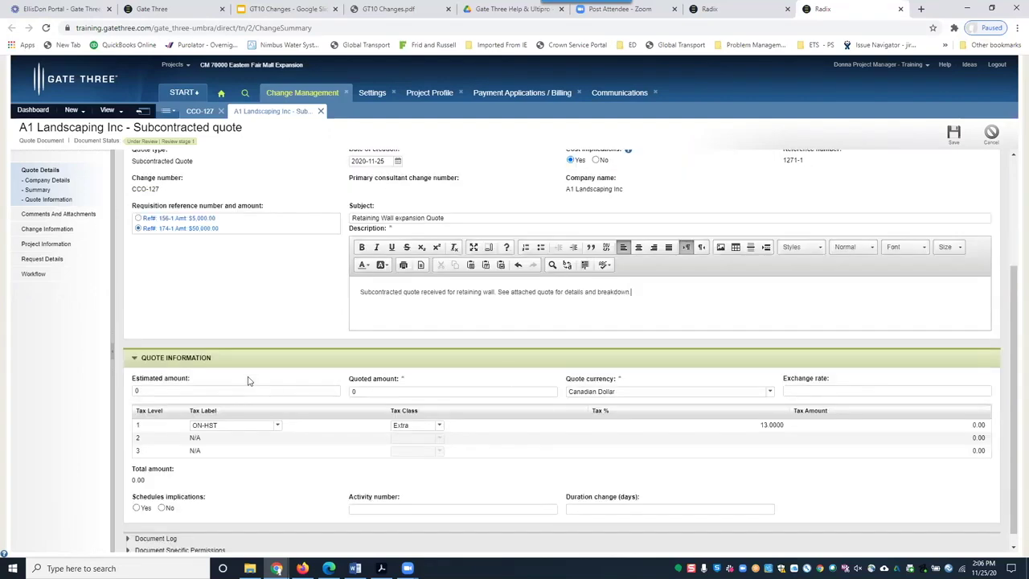
click(369, 394)
text(20,)
text(0000)
key(Tab)
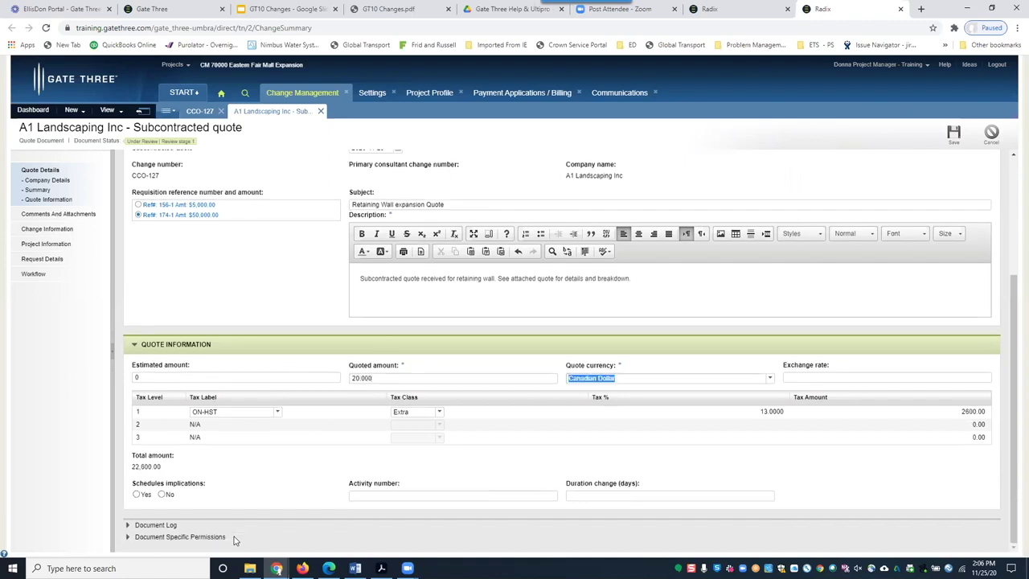
Step: Check the tax label and tax class choices in the quote information, and set the schedule implications to No
click(277, 413)
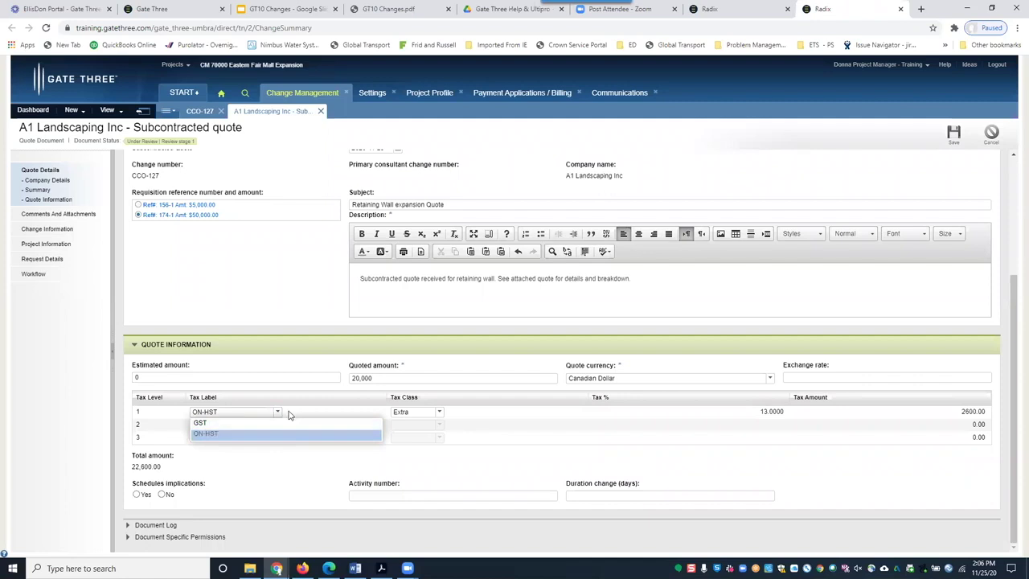
click(440, 413)
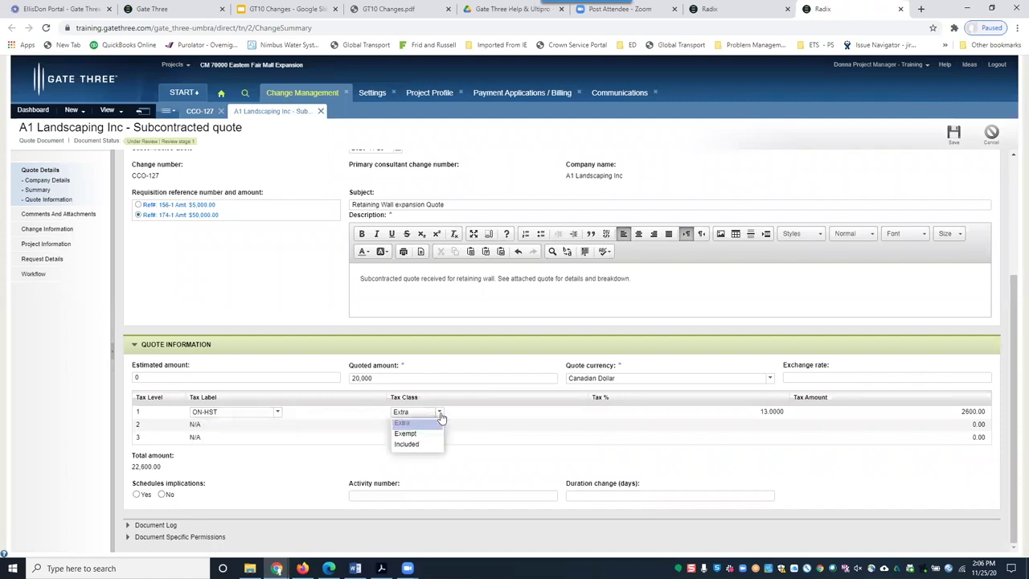
click(440, 414)
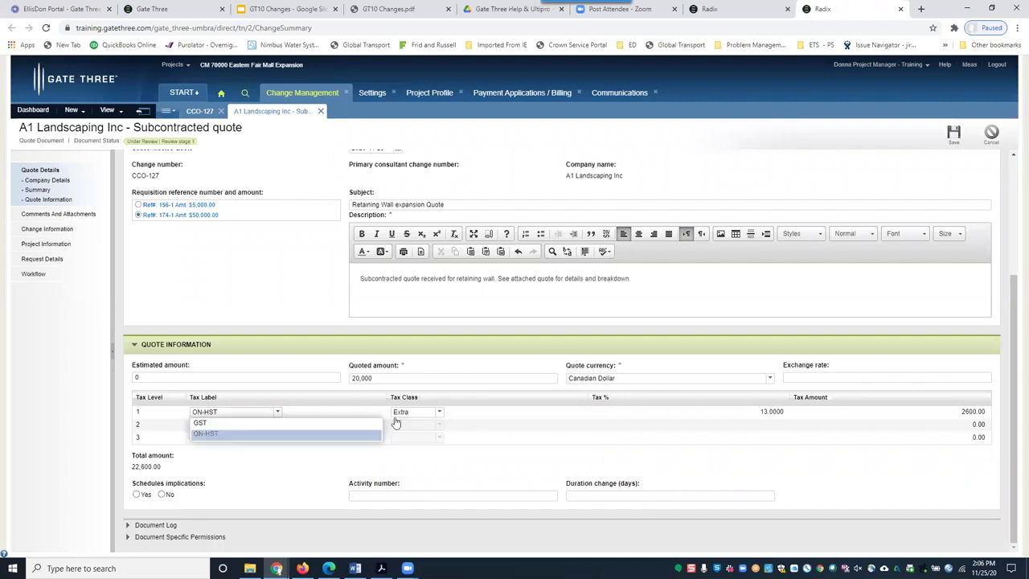
click(466, 417)
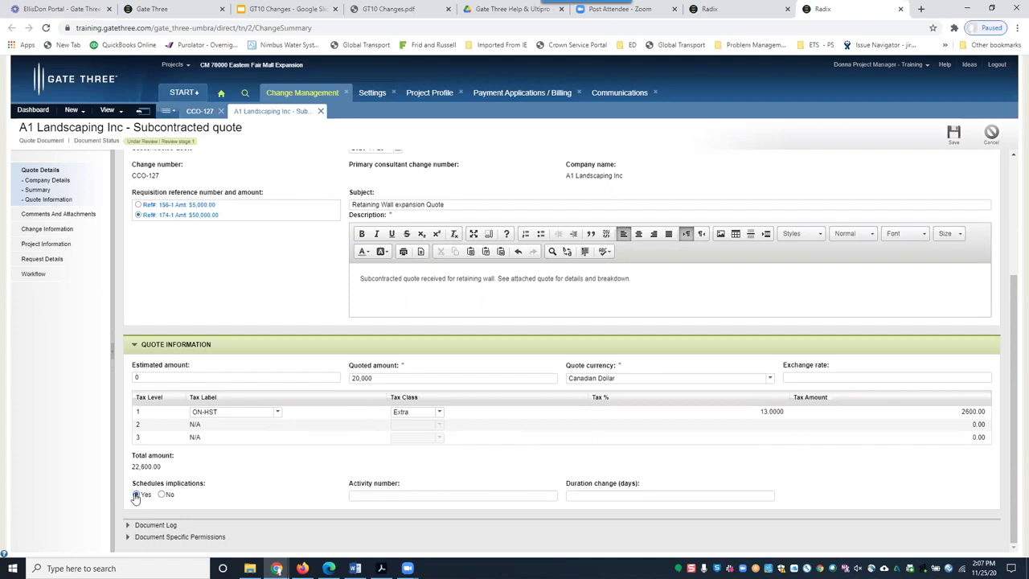
click(162, 494)
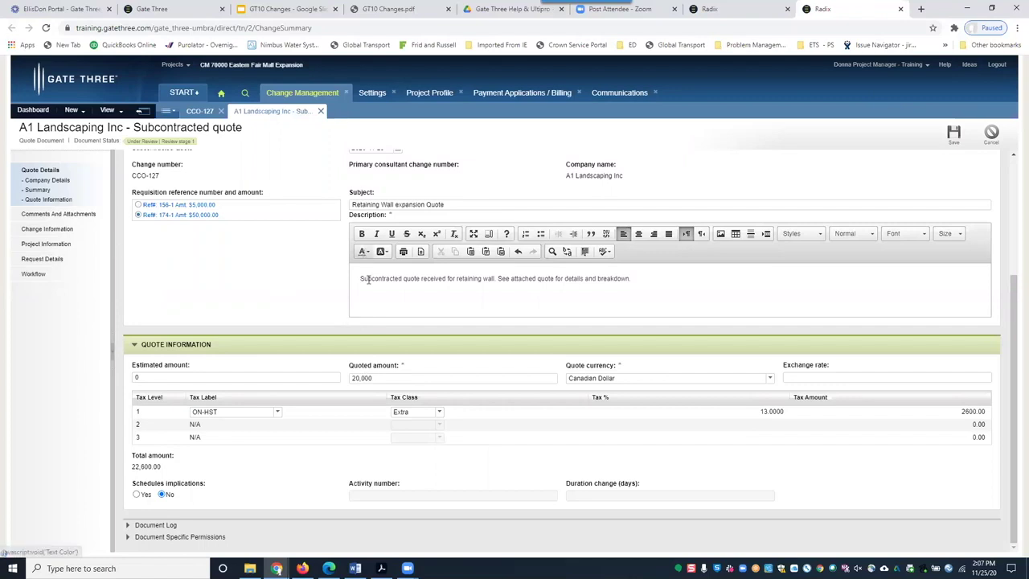
Step: Attach the file Retaining Wall Quote from the GT10 folder to the quote's comments and apply it
click(63, 215)
click(178, 294)
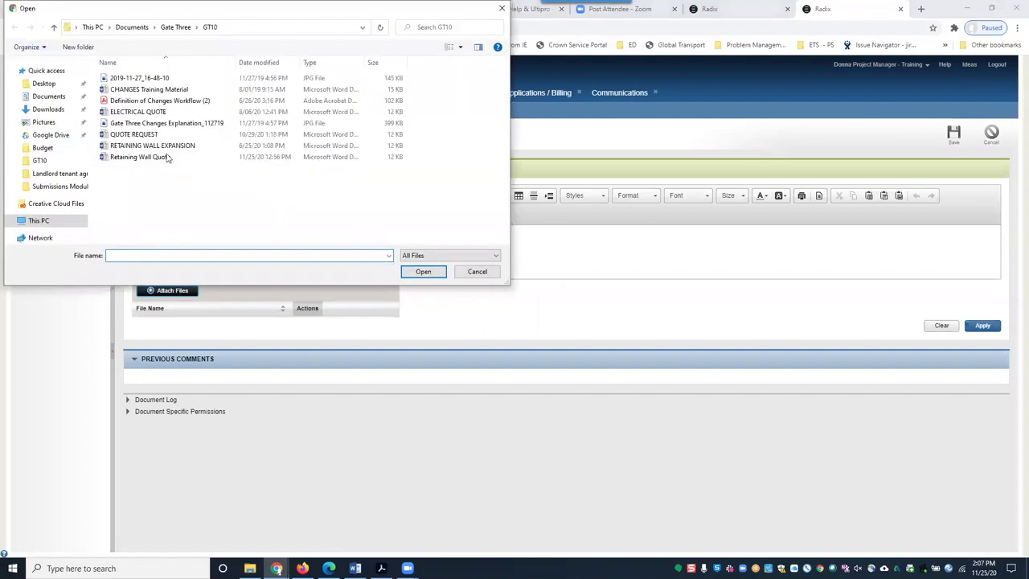
click(157, 158)
double_click(158, 159)
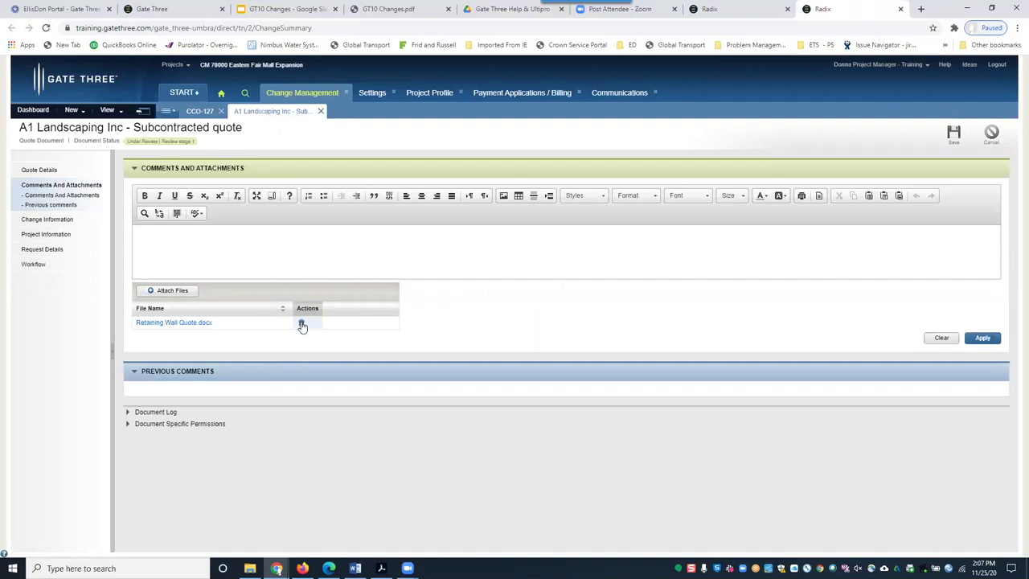
click(225, 277)
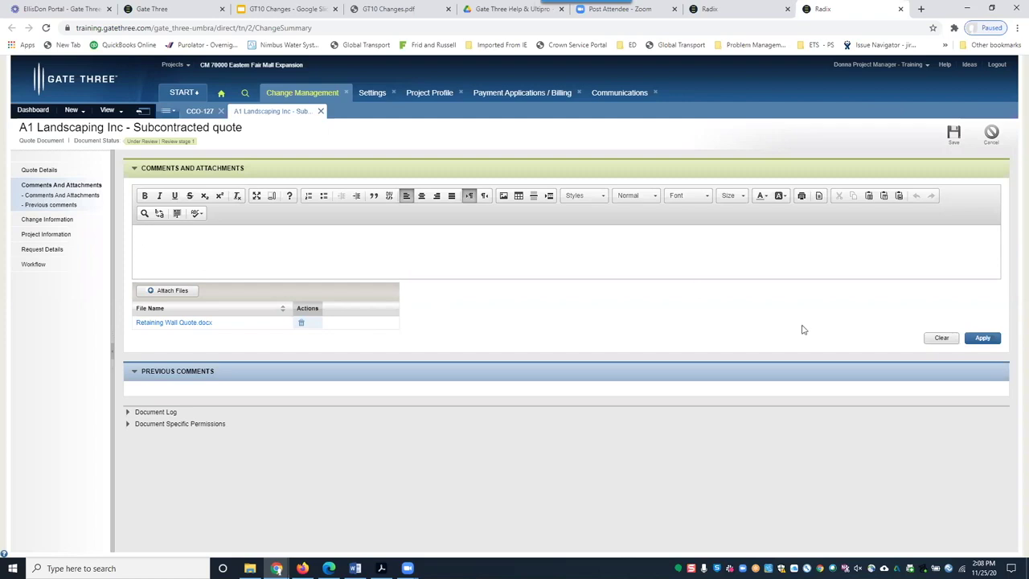
click(980, 341)
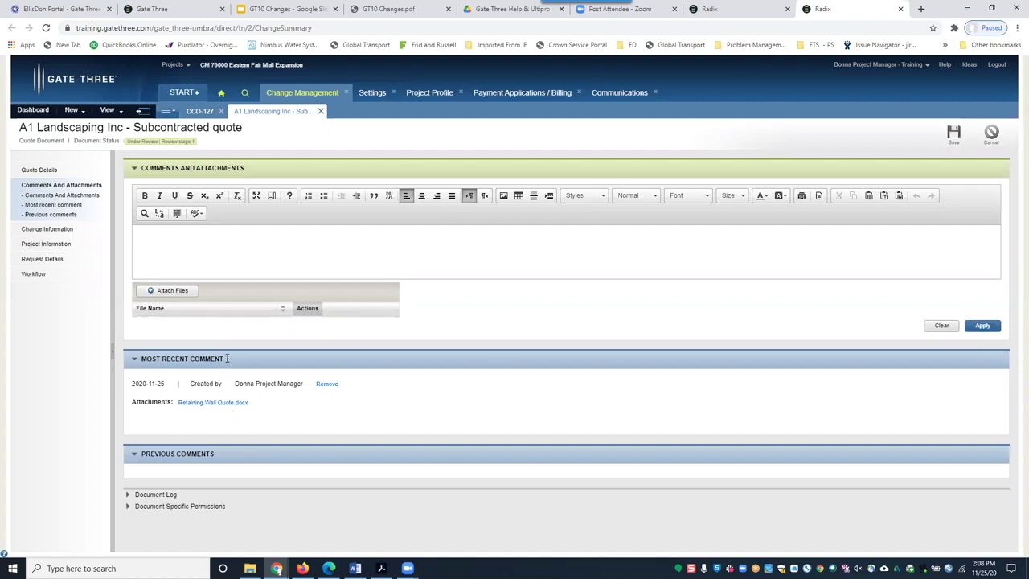
Step: Return to the quote details, save the A1 Landscaping Inc quote and approve it in the review
click(37, 171)
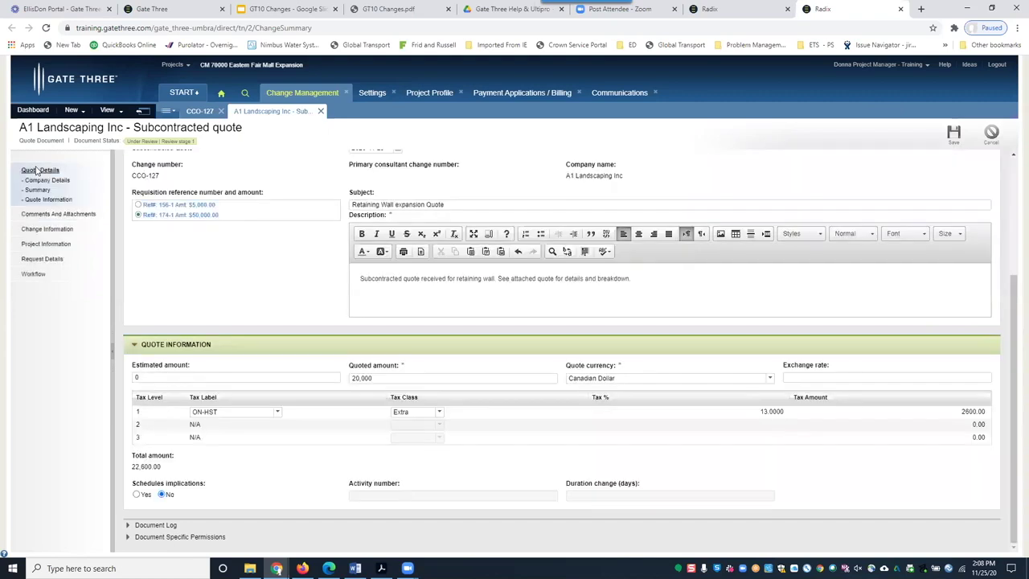
click(953, 135)
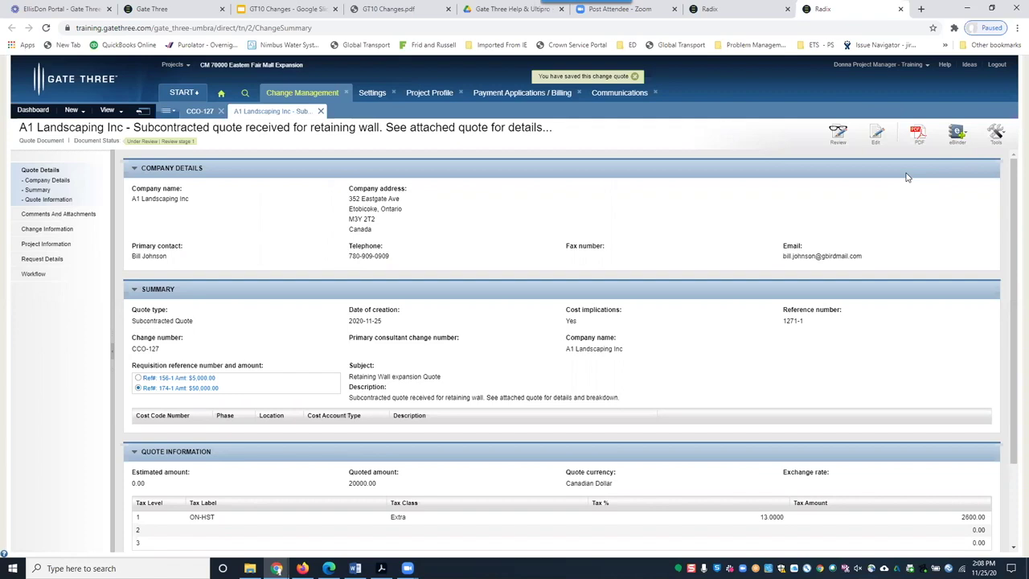
click(841, 141)
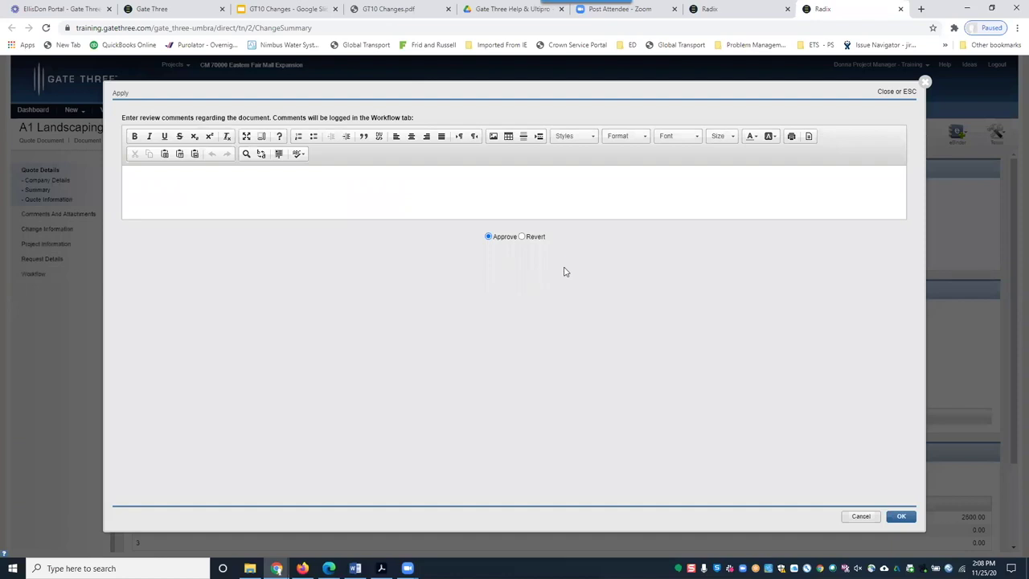
key(Return)
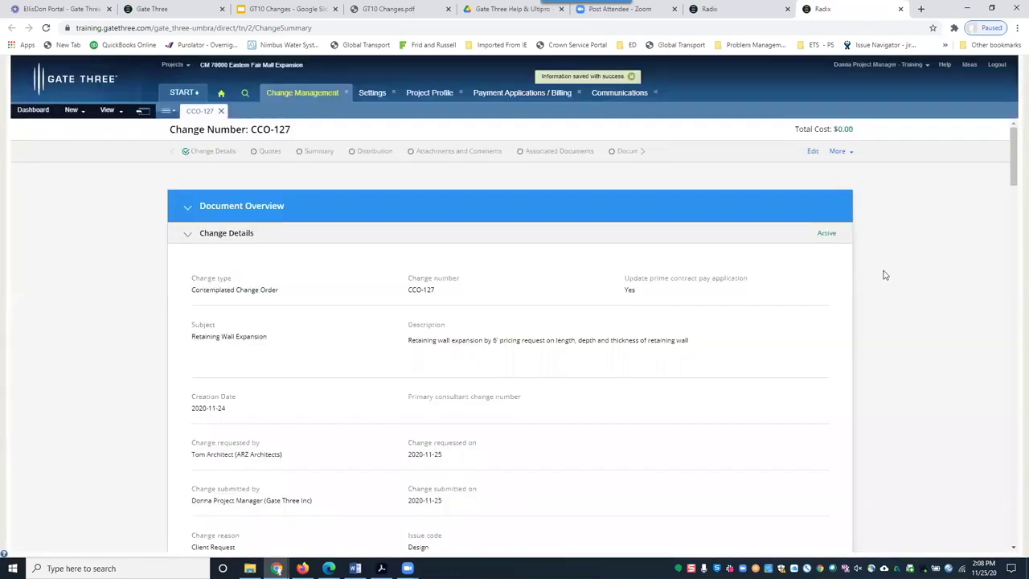
Step: Refresh CCO-127 and start adding another subcontracted quote from its Quotes section
click(852, 158)
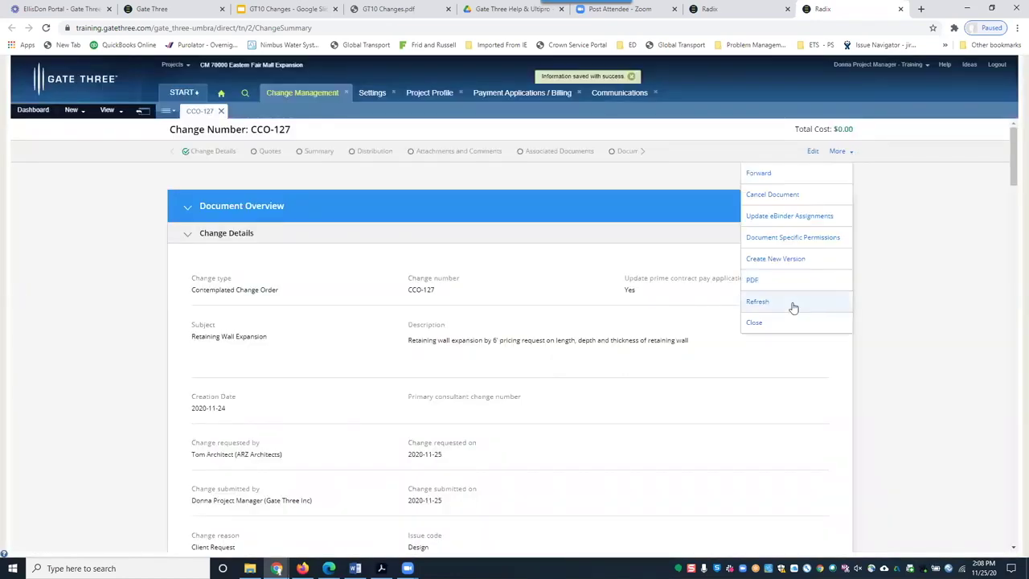
click(794, 301)
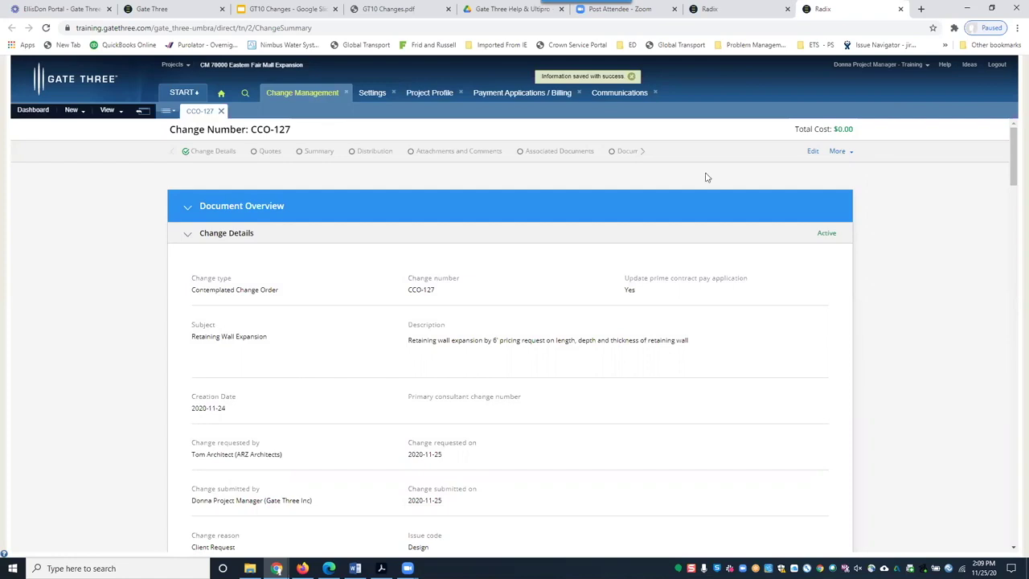
click(265, 153)
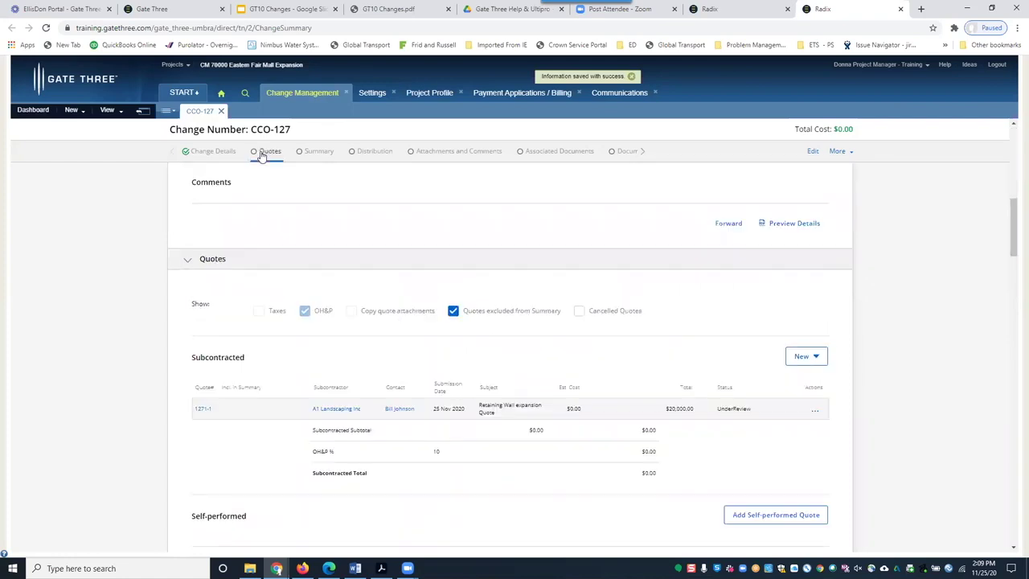
click(814, 281)
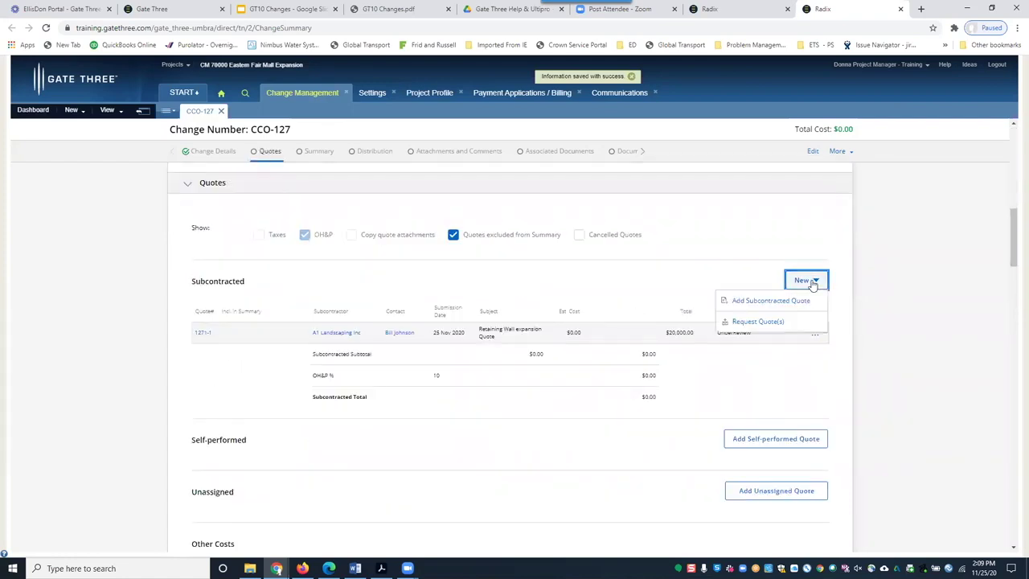
click(770, 302)
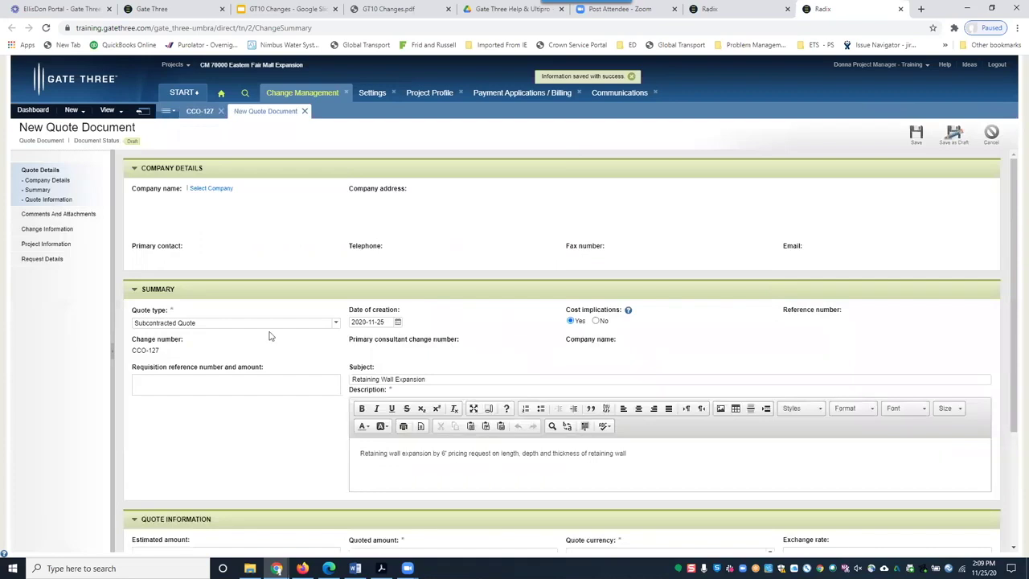
Step: Choose Geo-Foundations as the company for the new subcontracted quote and acknowledge the pay application notice
click(216, 190)
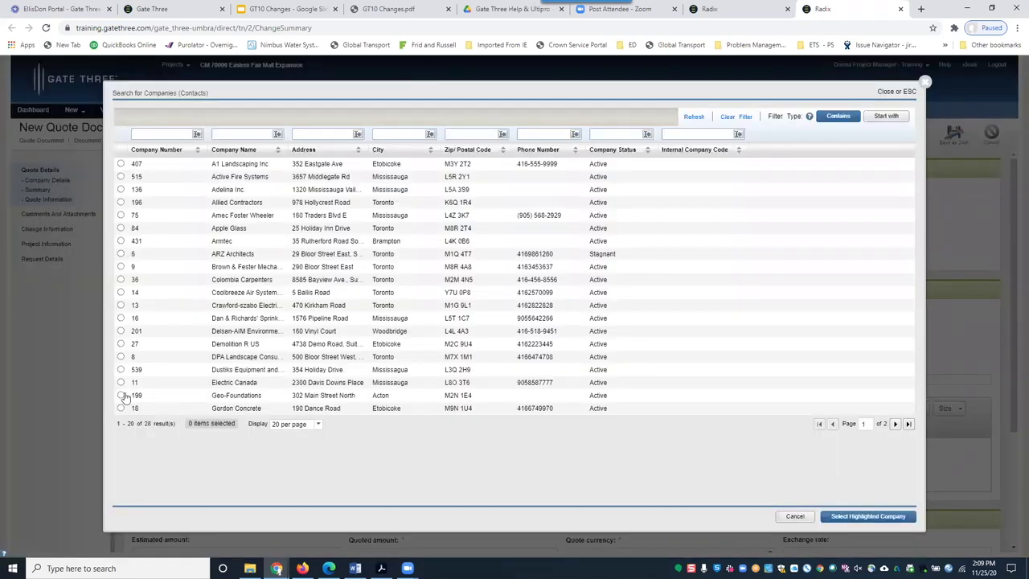
click(121, 396)
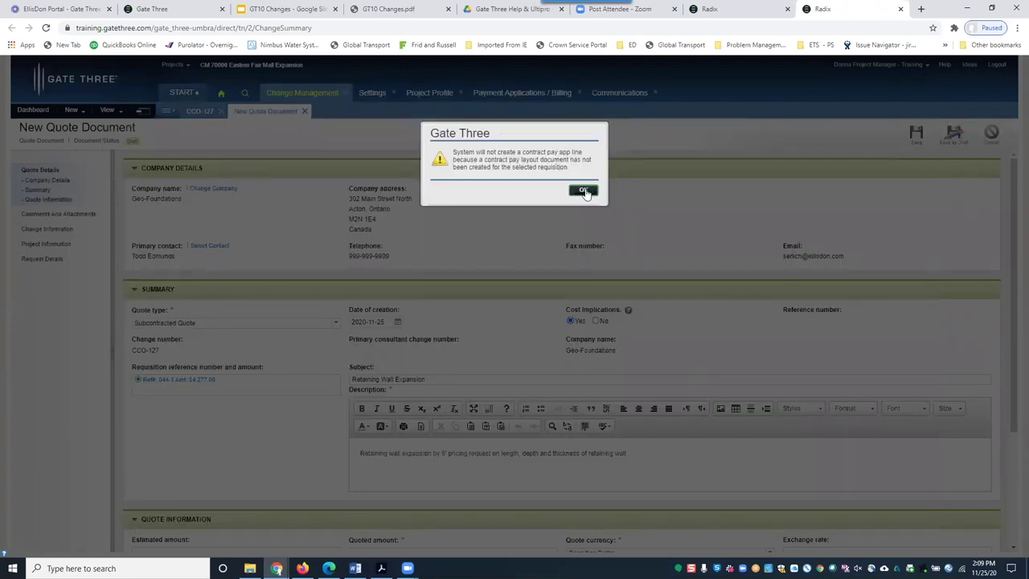
click(585, 193)
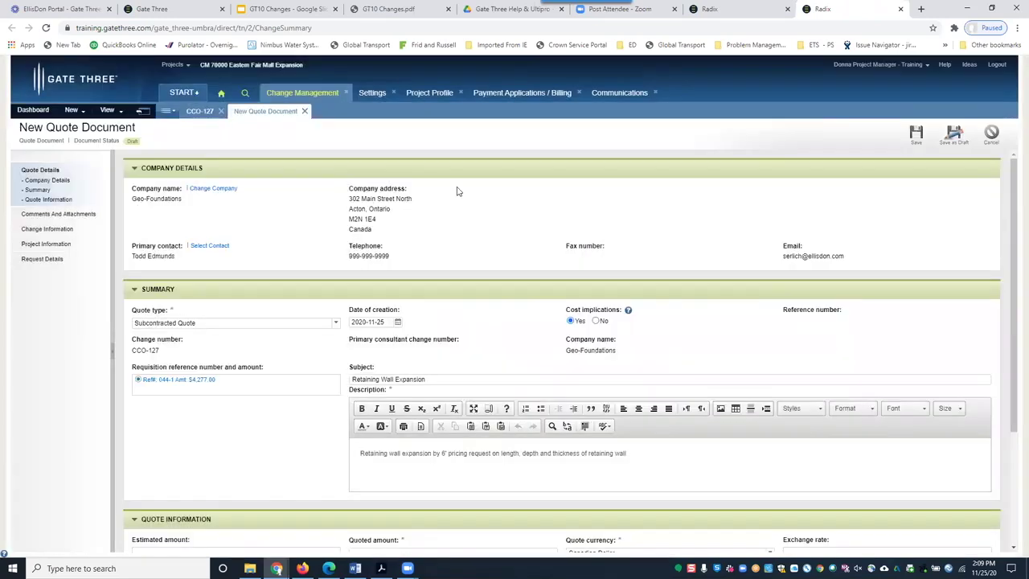
Step: Change the new quote's company to Gordon Concrete and select requisition reference 012-1
click(206, 189)
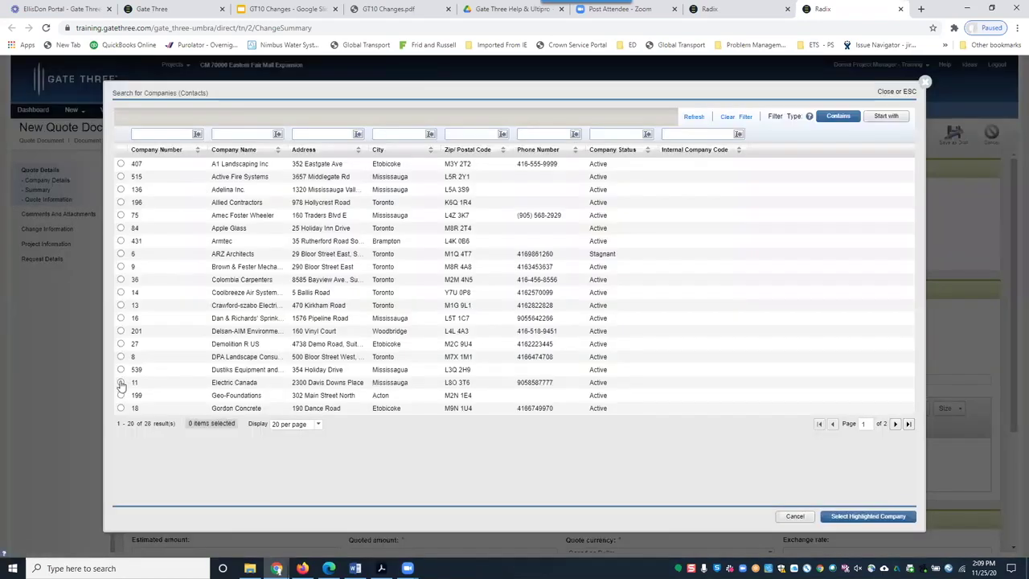
double_click(120, 407)
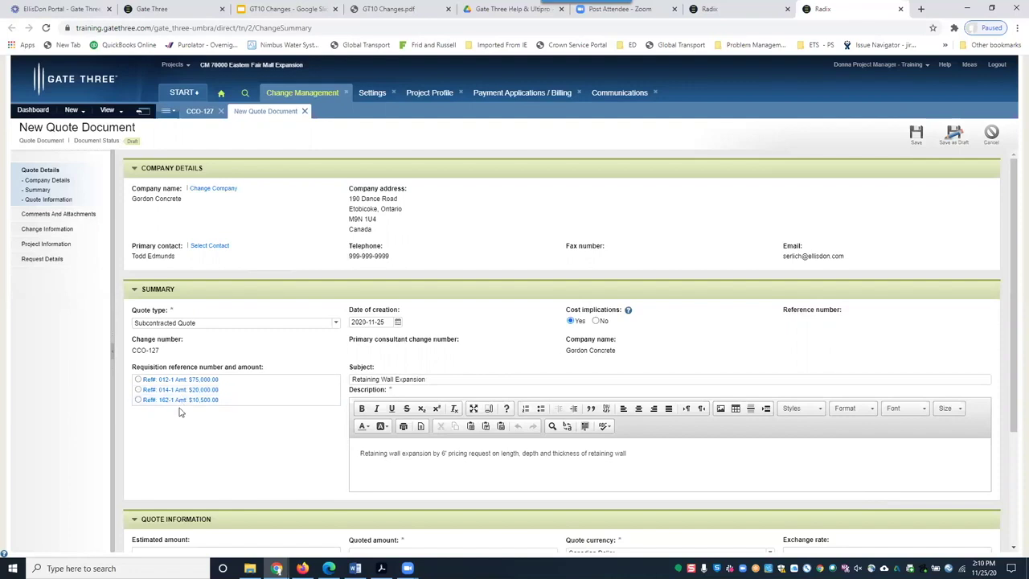
click(139, 381)
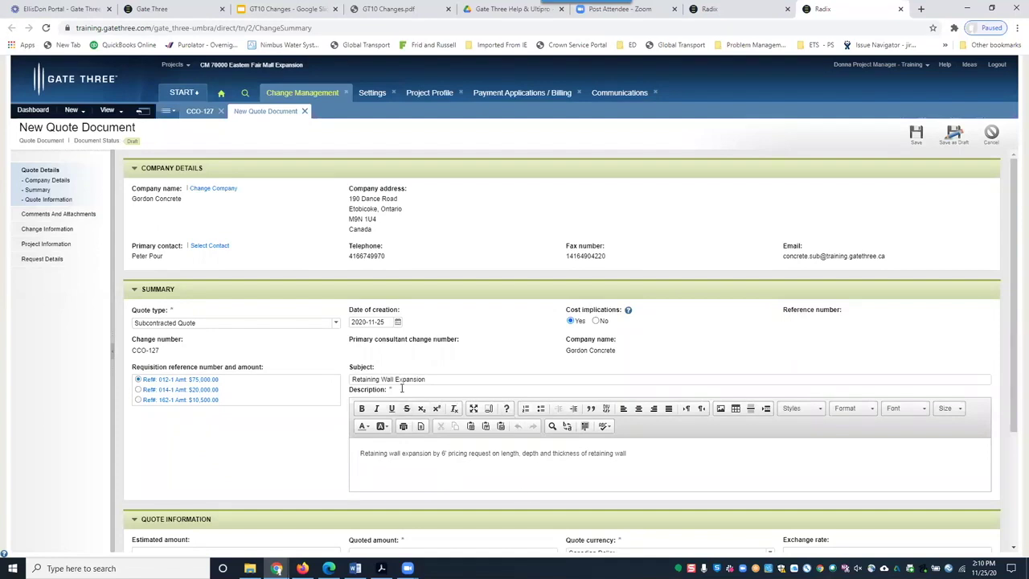
Step: Set the quoted amount of the Gordon Concrete quote to 30,000
scroll(402, 388, down, 2)
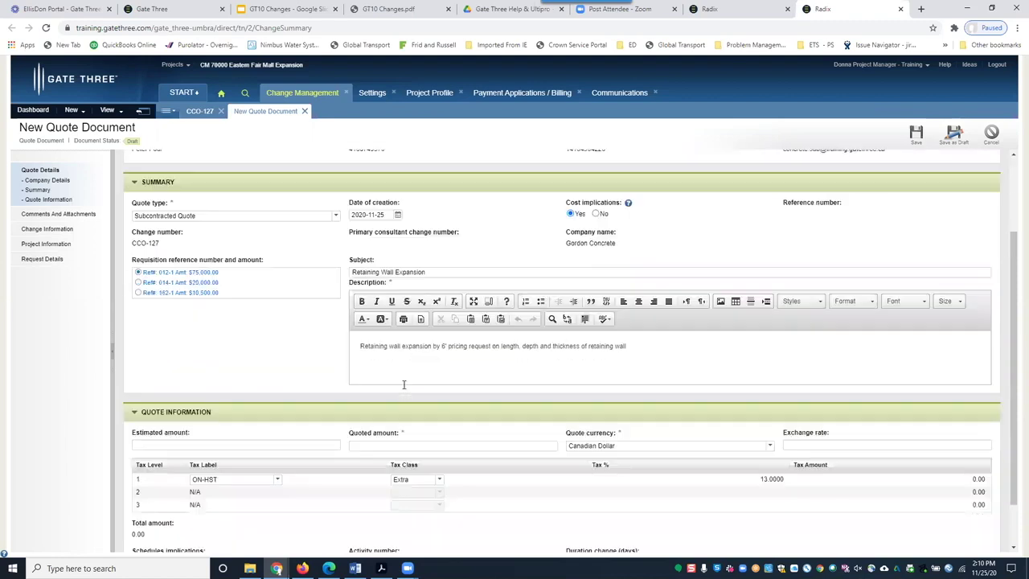
click(374, 444)
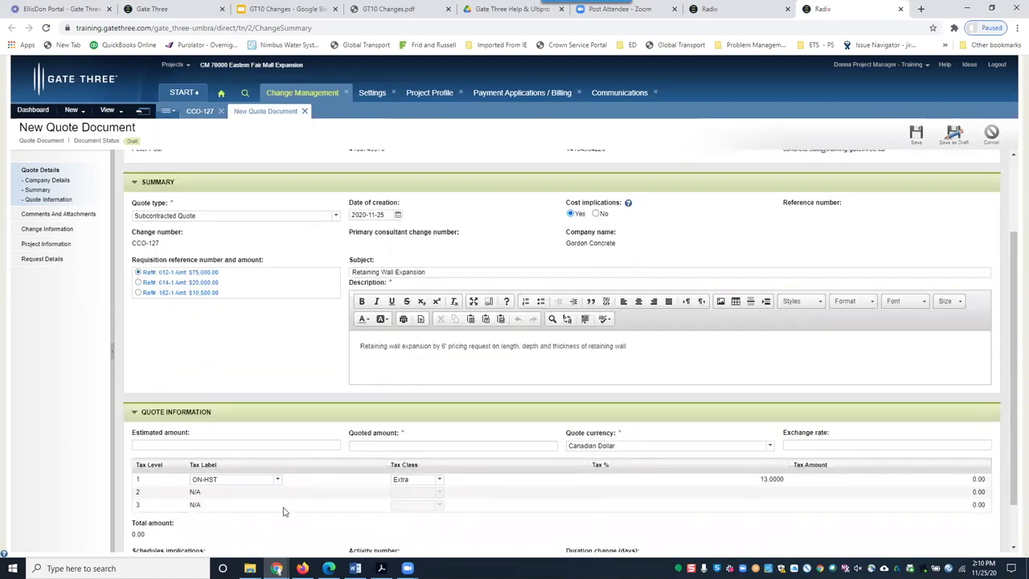
text(3000)
key(Tab)
scroll(283, 511, down, 1)
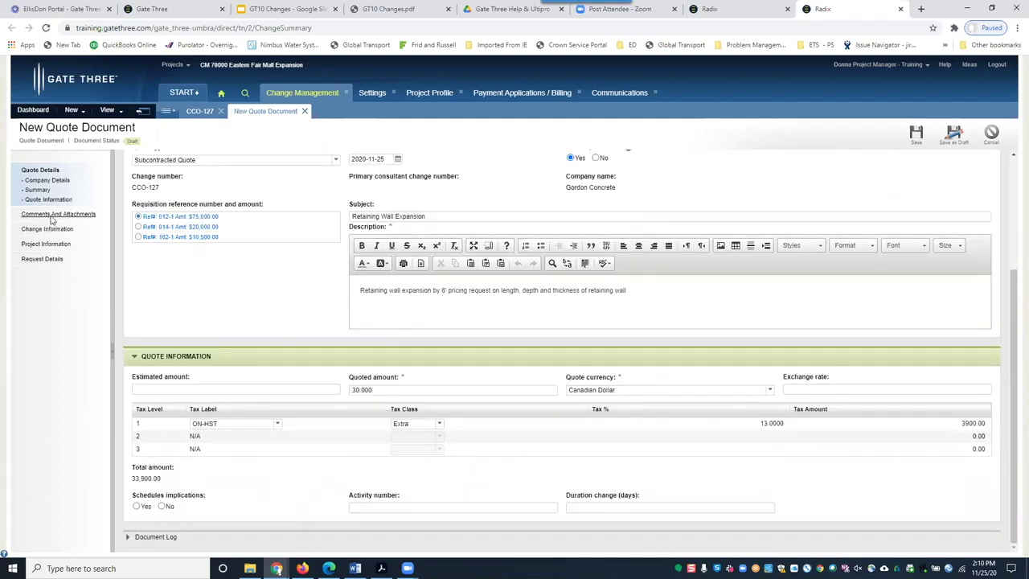
Step: Attach the file Retaining Wall Quote to the Gordon Concrete quote's comments and apply it
click(53, 215)
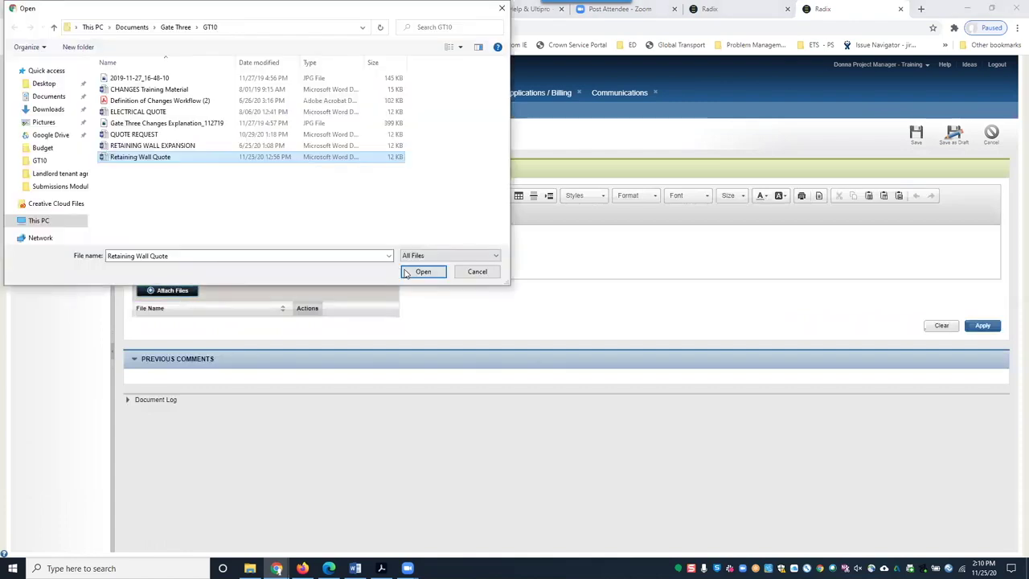
click(423, 272)
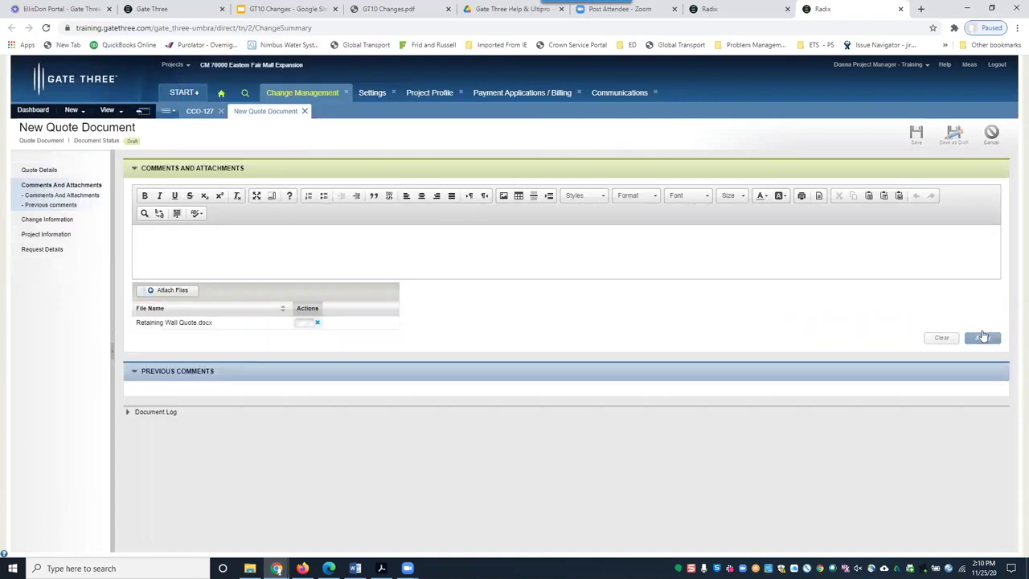
click(982, 338)
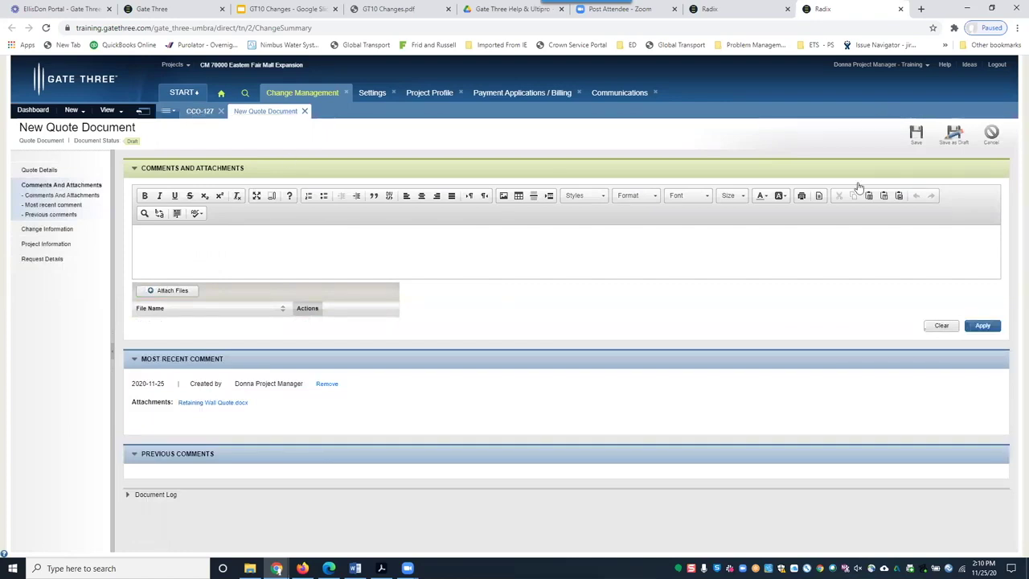
Step: Save and close the Gordon Concrete quote, refresh change CCO-127 and go to its quotes section
click(920, 143)
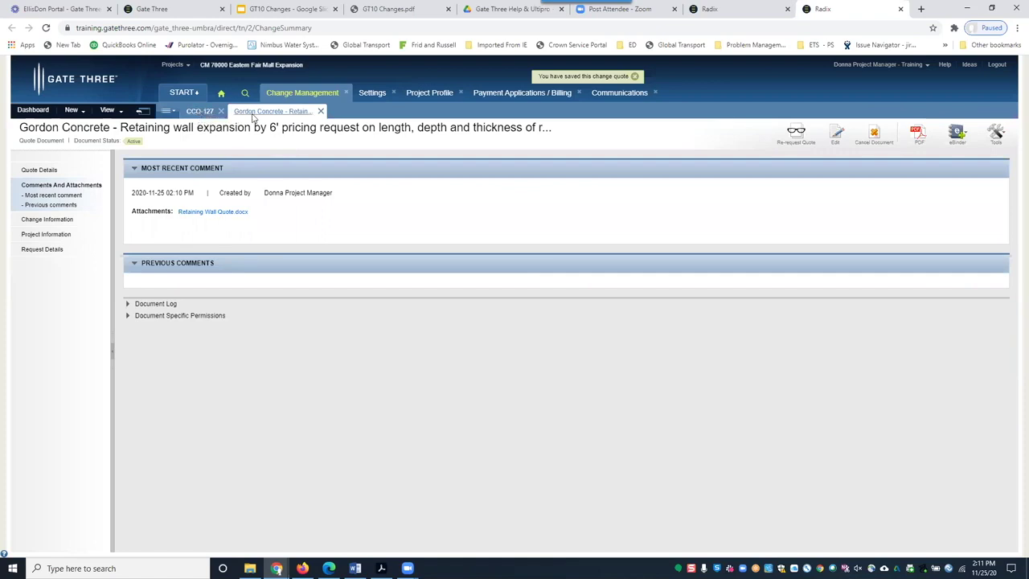
click(320, 112)
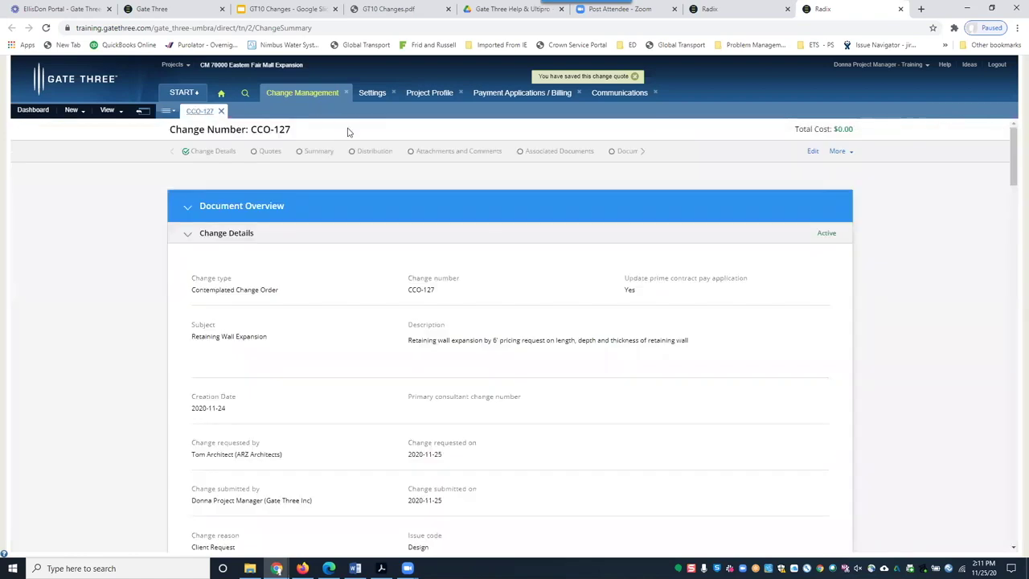
click(850, 151)
click(778, 302)
click(268, 153)
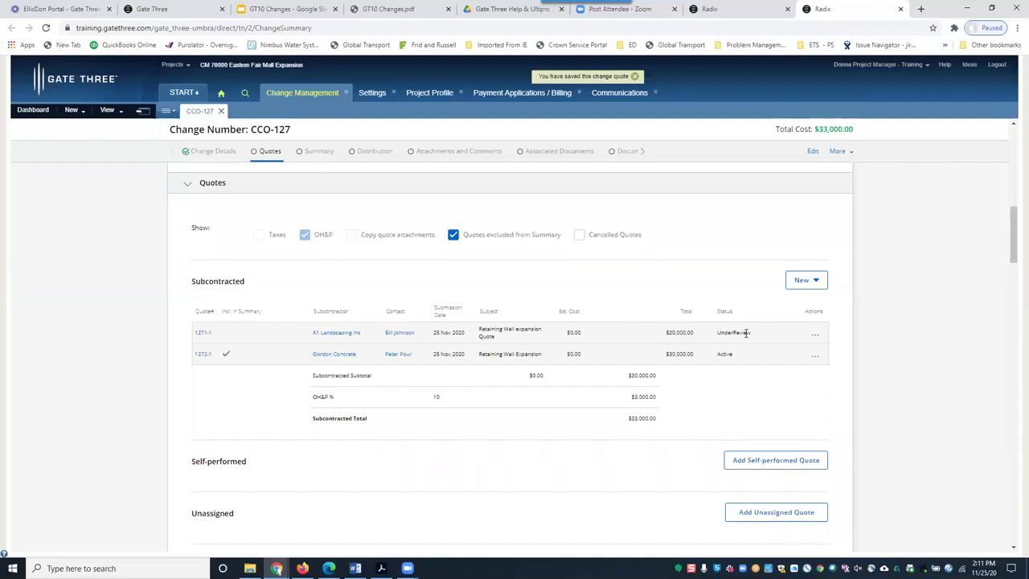
Step: Open and approve the A1 Landscaping quote that is under review, and refresh change CCO-127 to update its quotes
click(810, 337)
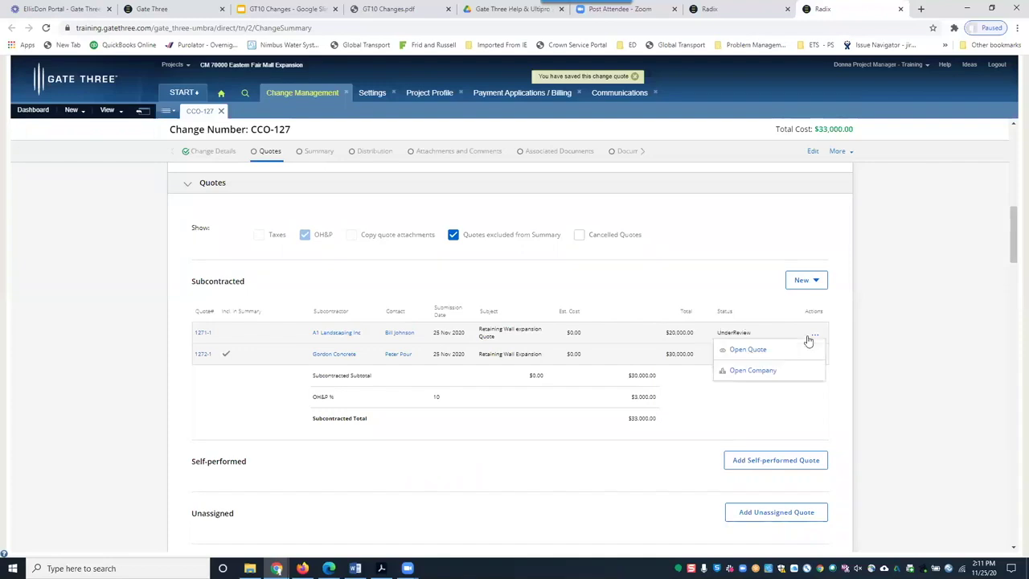
click(755, 350)
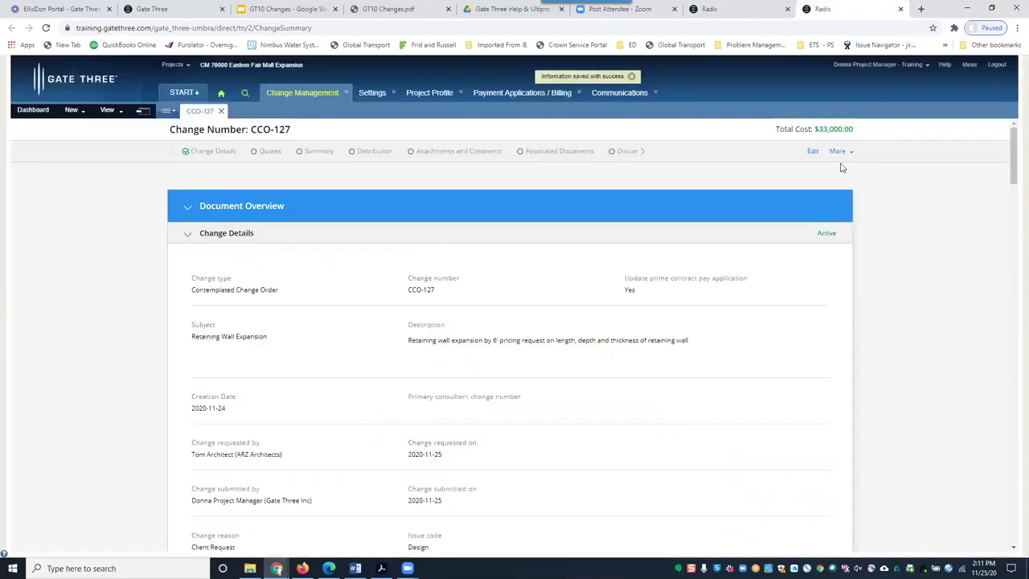
click(840, 164)
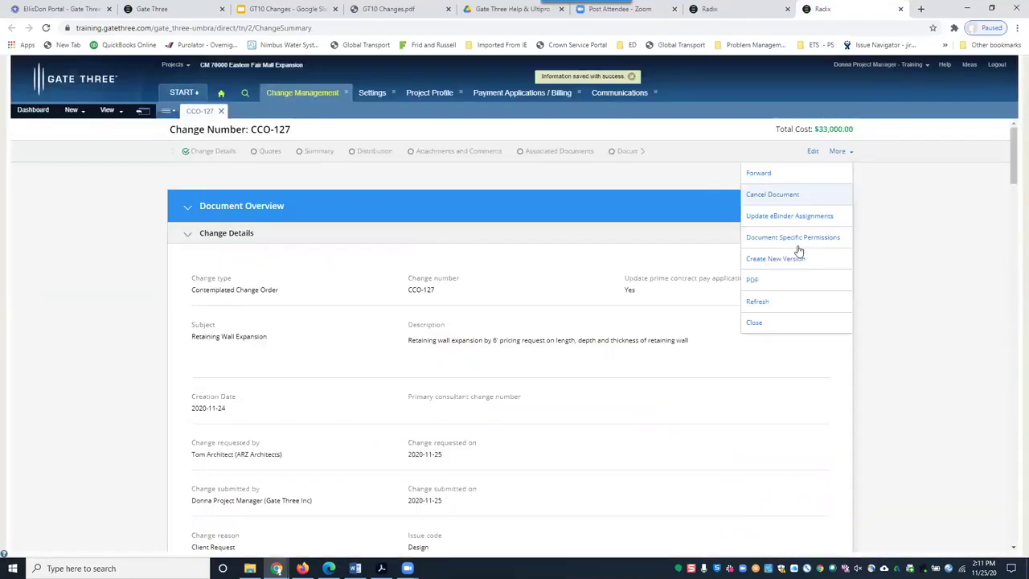
click(757, 302)
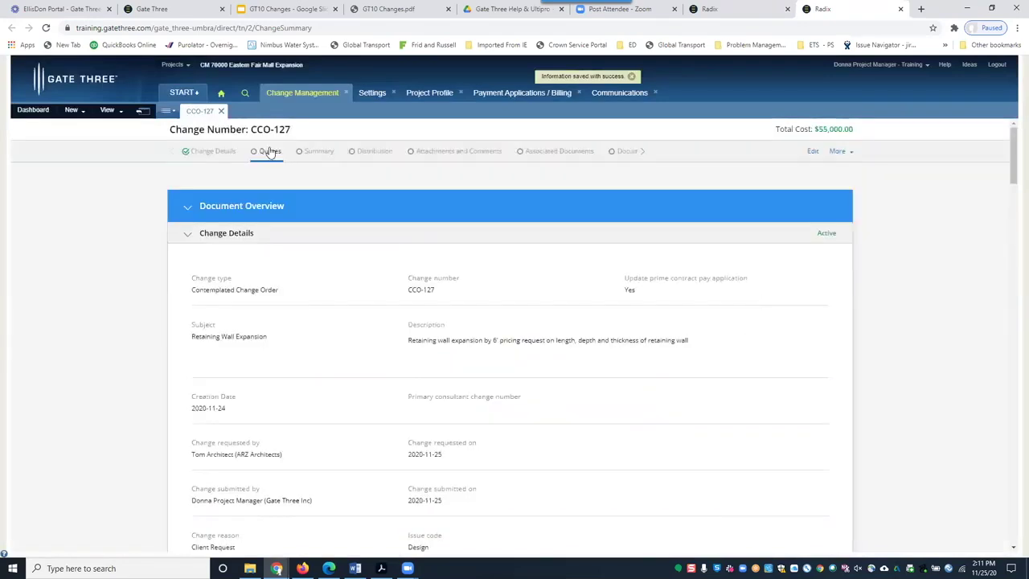
click(270, 152)
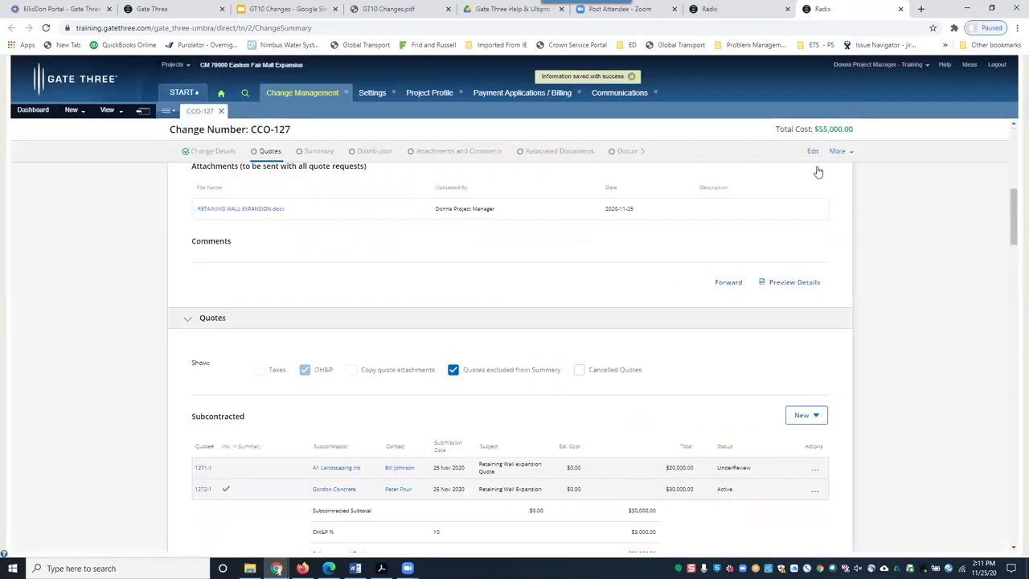
click(840, 153)
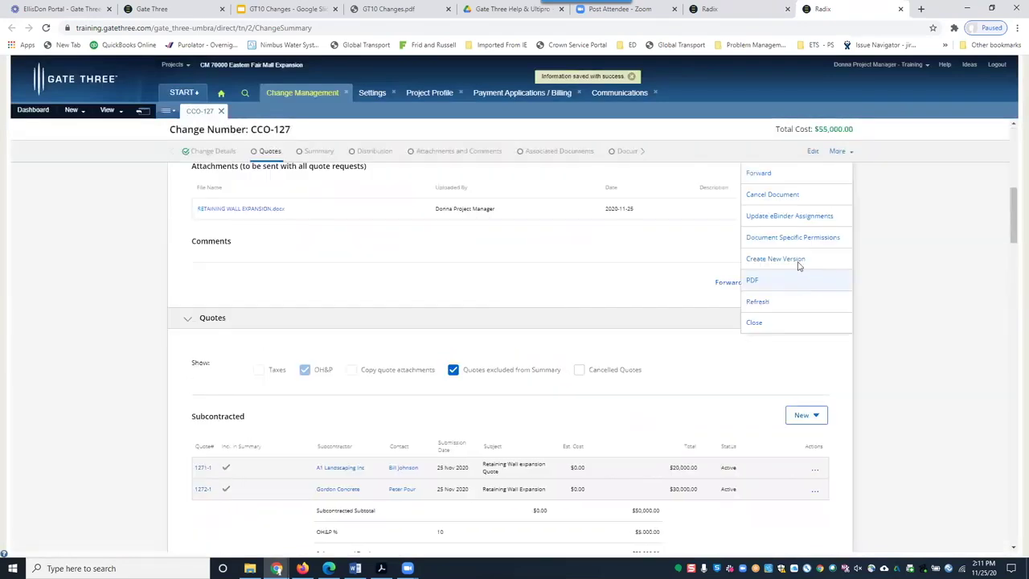
Step: Start a new unassigned quote in the quotes section of change CCO-127
scroll(723, 422, down, 1)
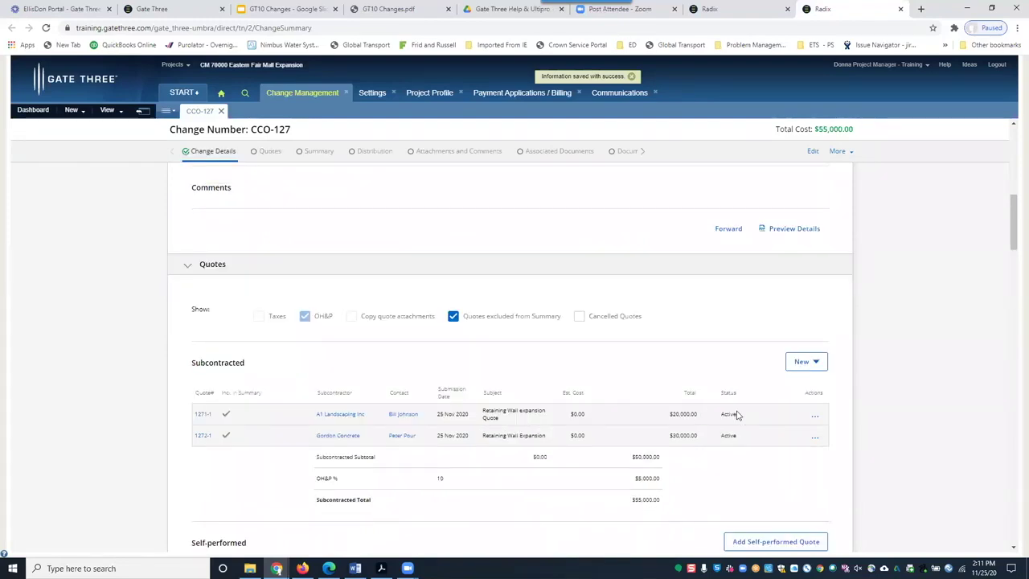
scroll(733, 385, down, 1)
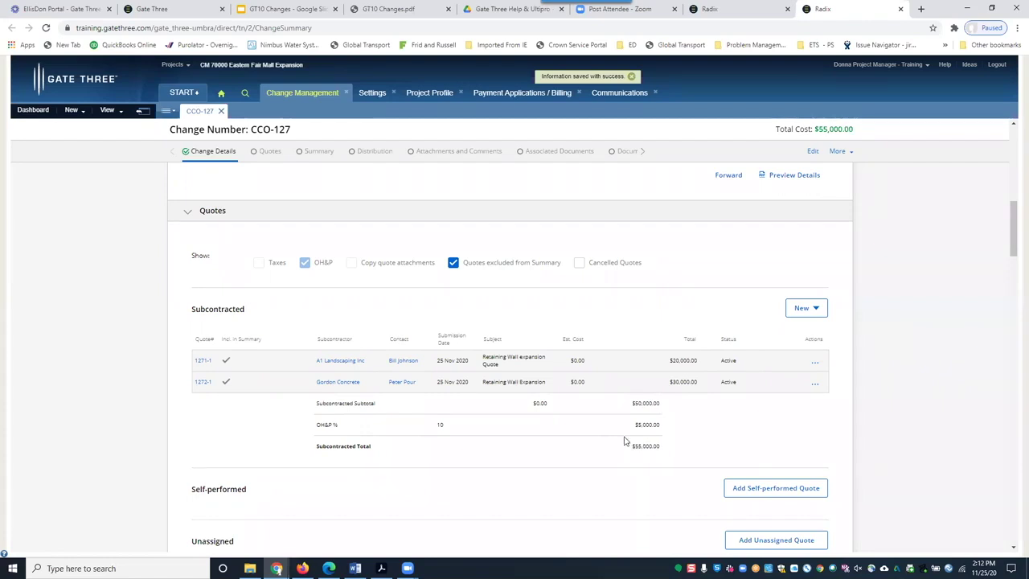
scroll(616, 363, down, 1)
scroll(606, 357, down, 1)
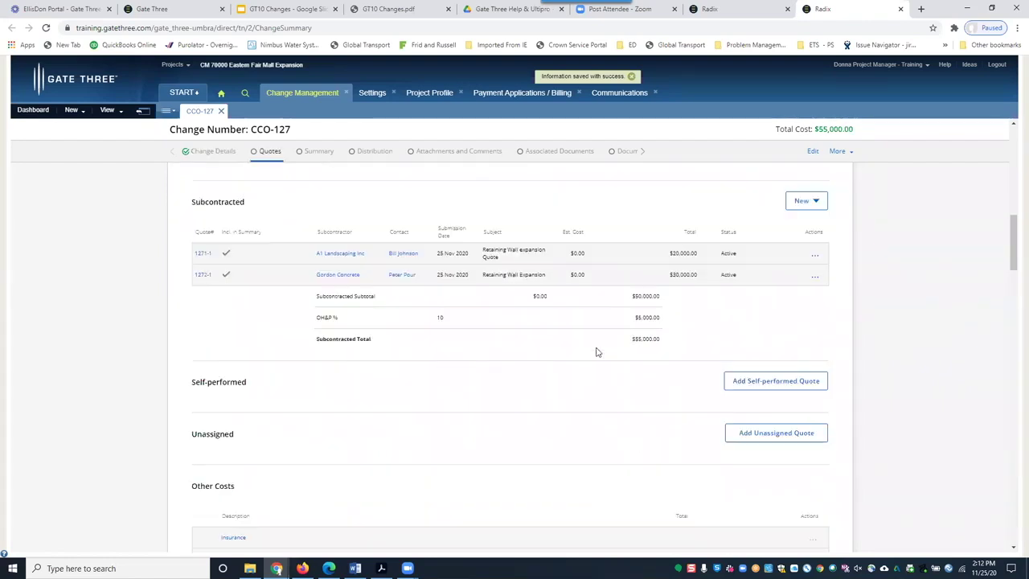
scroll(144, 376, down, 1)
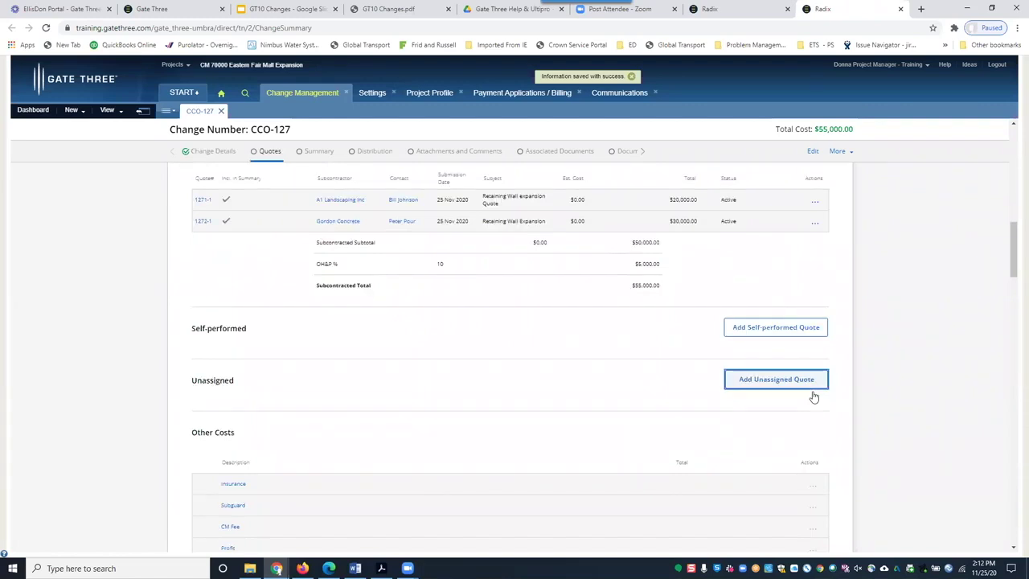
click(786, 381)
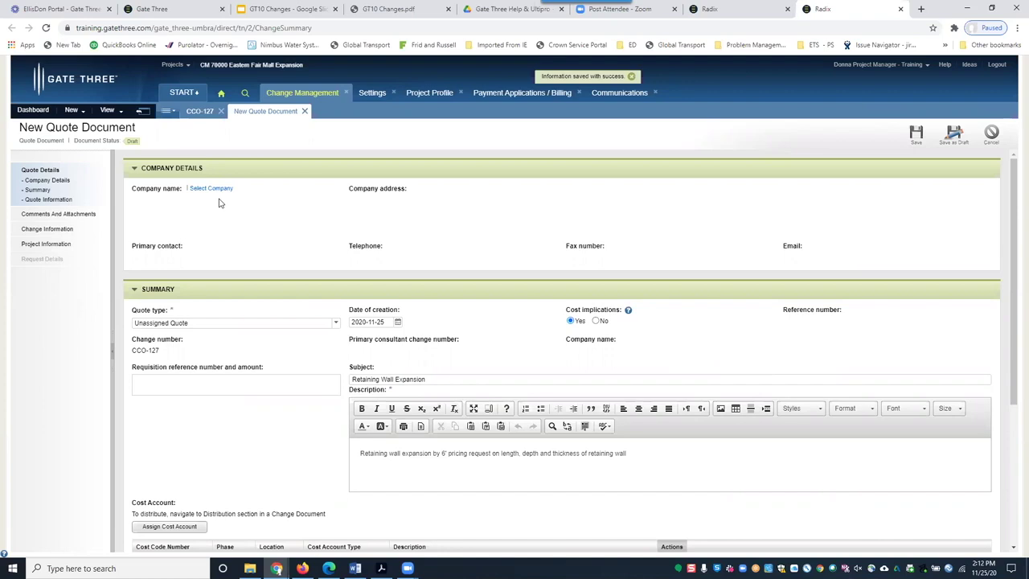
Step: Assign the cost account 01 54 30 Material Office to the new unassigned quote
scroll(218, 203, down, 2)
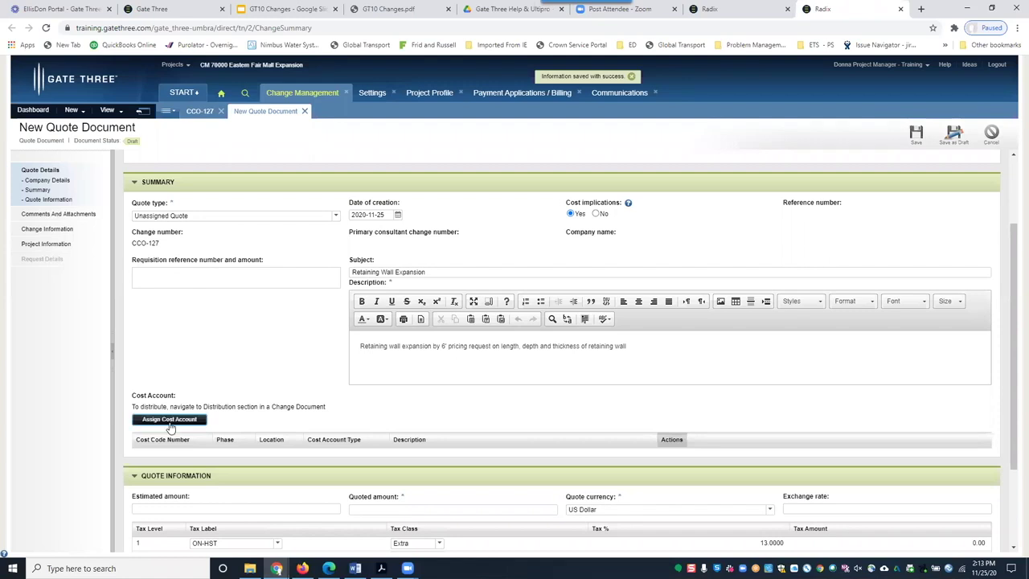
click(368, 508)
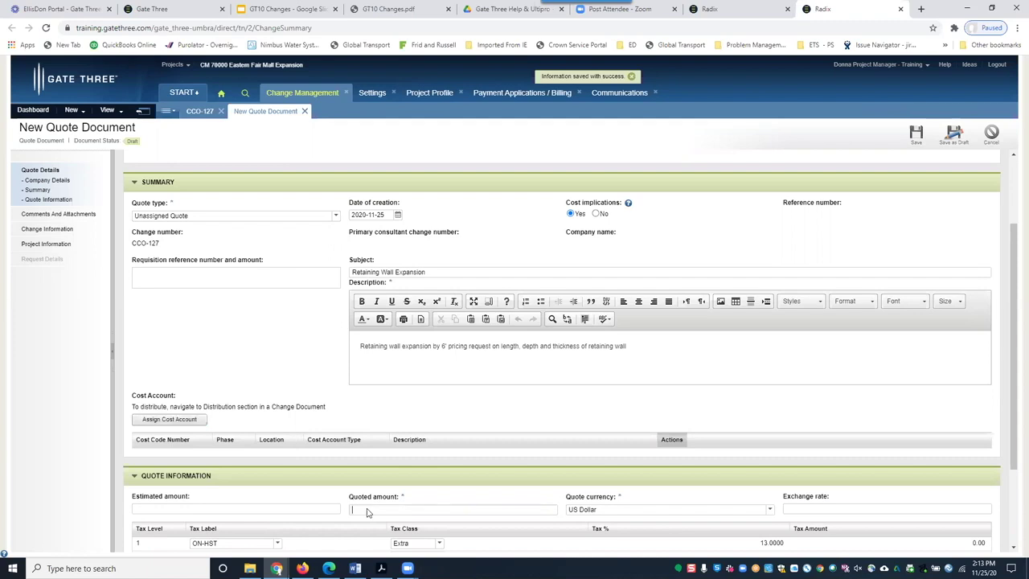
click(191, 420)
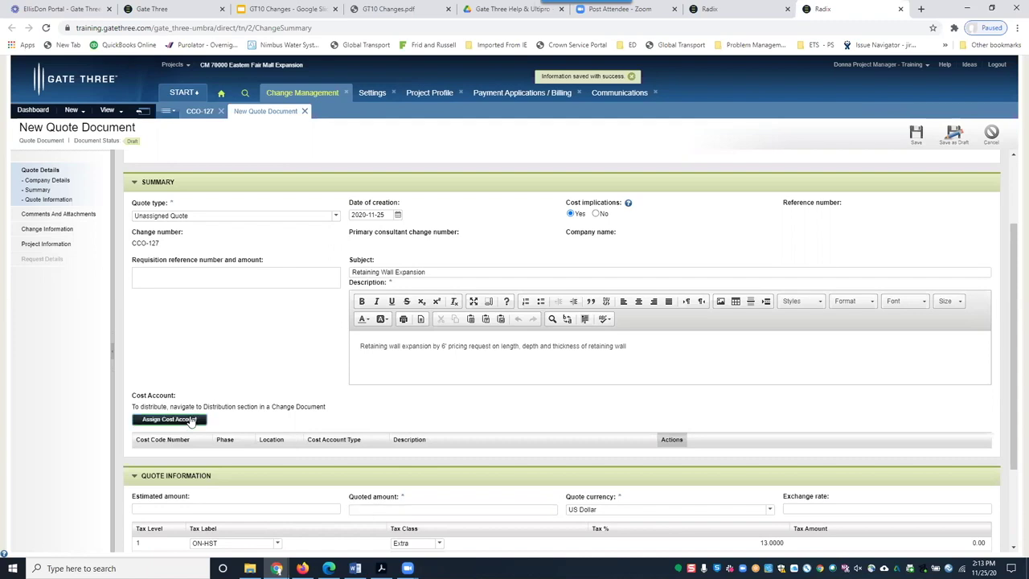
click(191, 418)
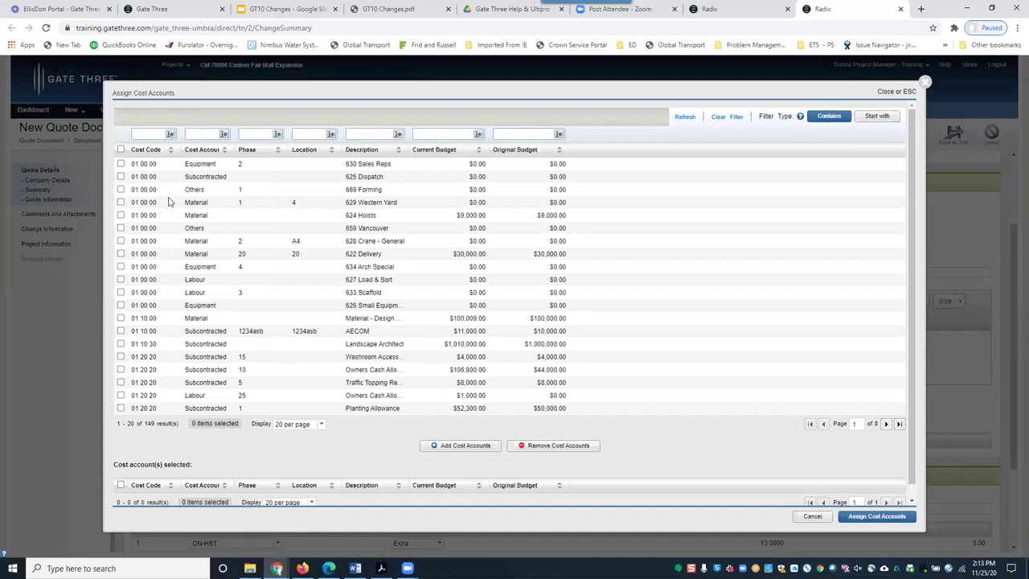
click(886, 424)
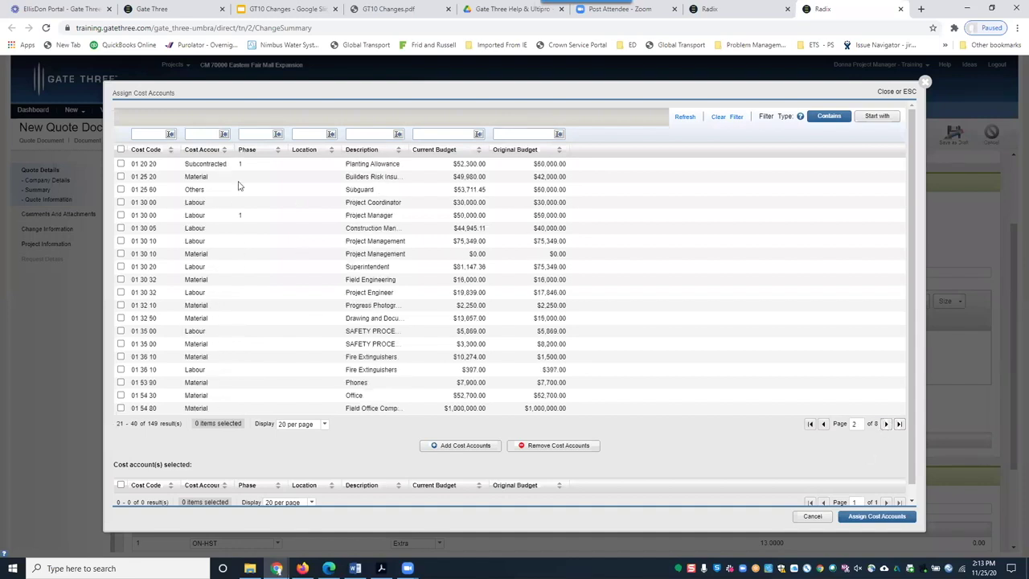
click(138, 395)
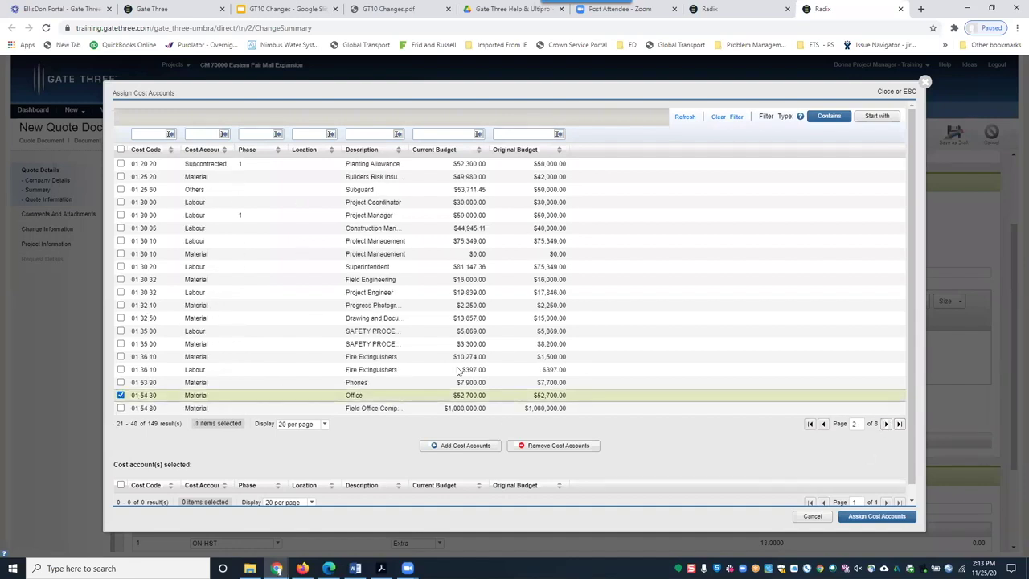
scroll(457, 369, down, 1)
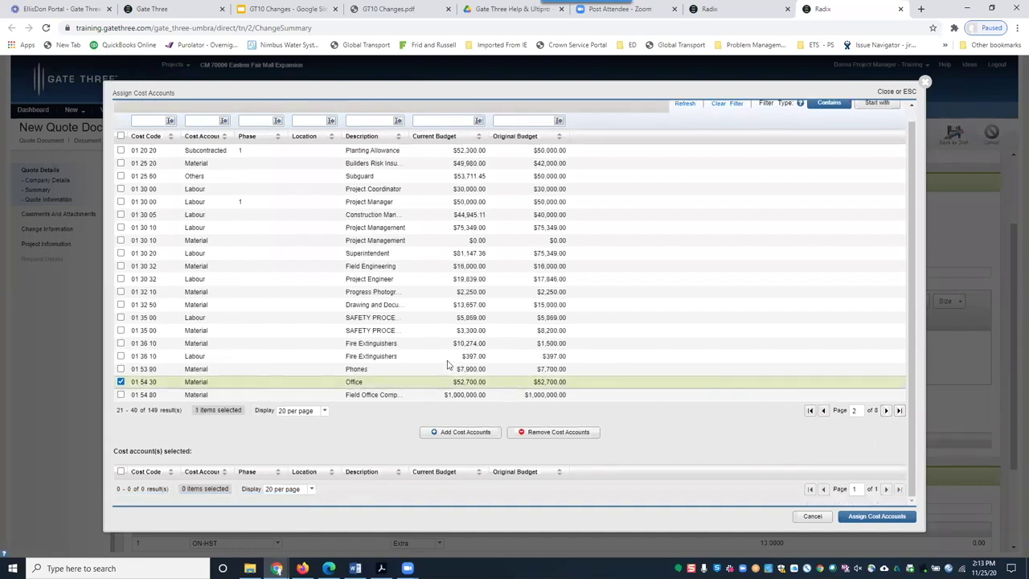
click(485, 435)
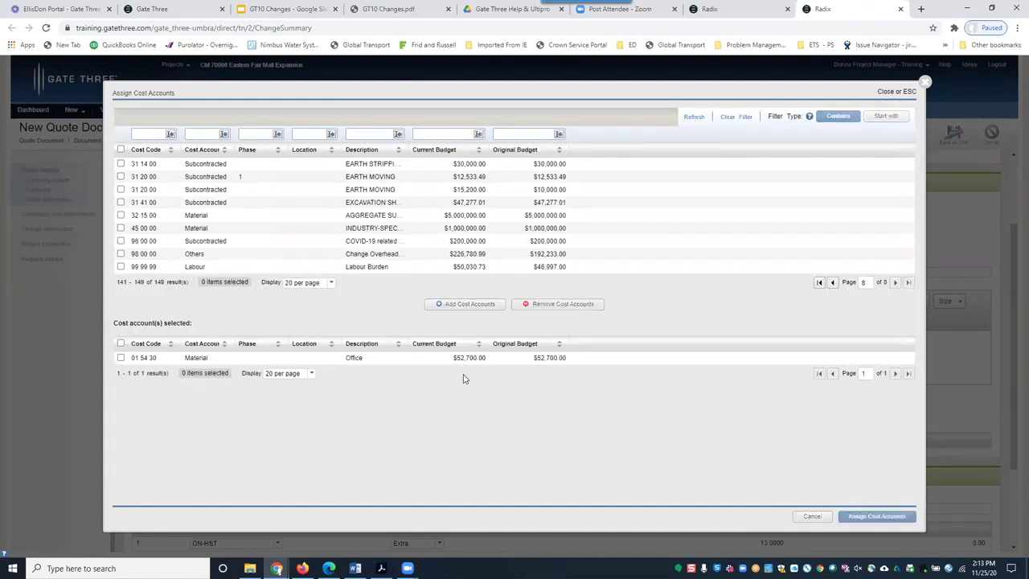
key(Return)
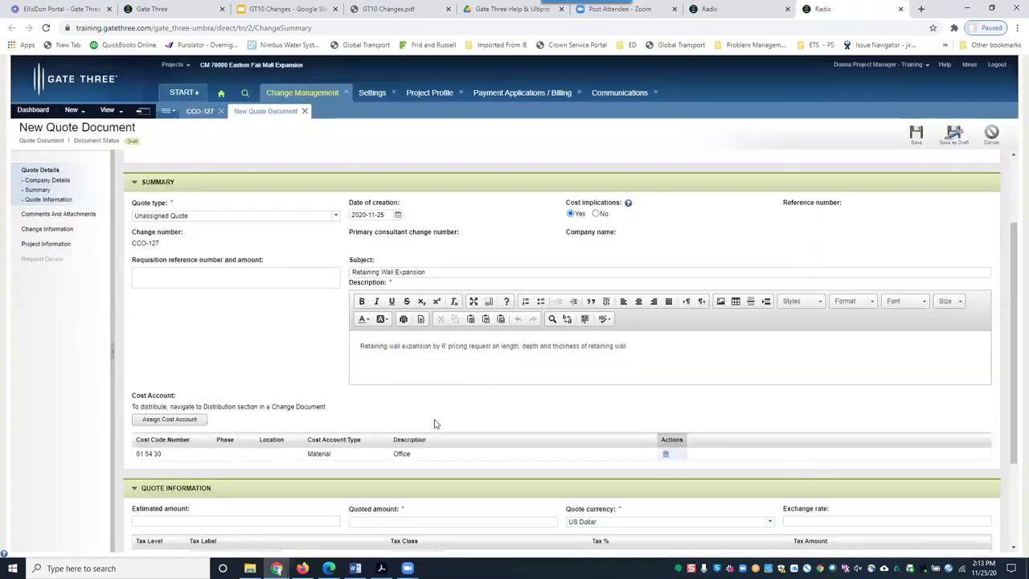
Step: Set the quoted amount of the unassigned quote to 30,000
scroll(423, 430, down, 1)
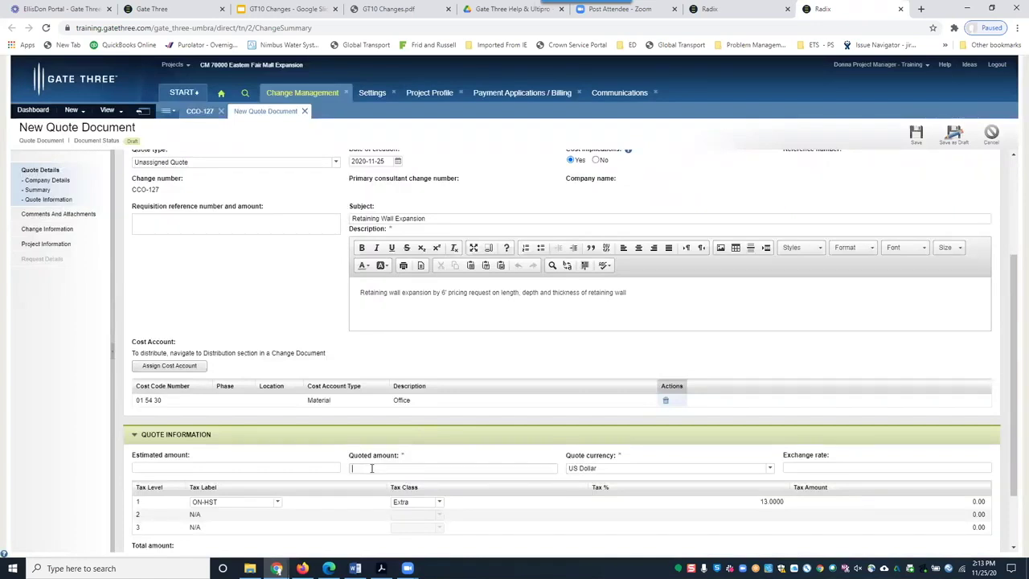
text(0000)
key(Tab)
scroll(374, 472, down, 1)
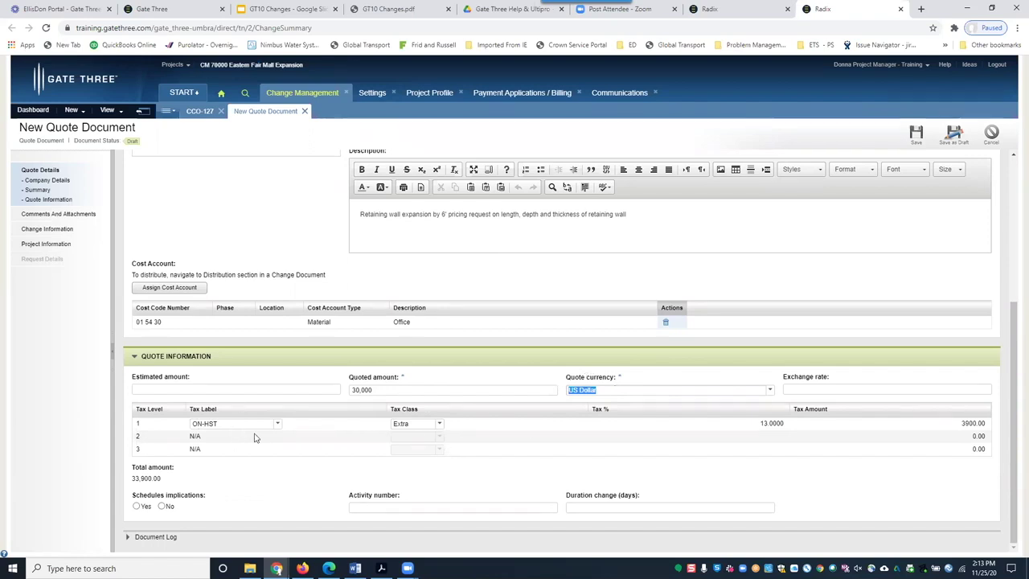
Step: Attach the file Retaining Wall Quote to the unassigned quote's comments and apply it
click(64, 215)
click(166, 293)
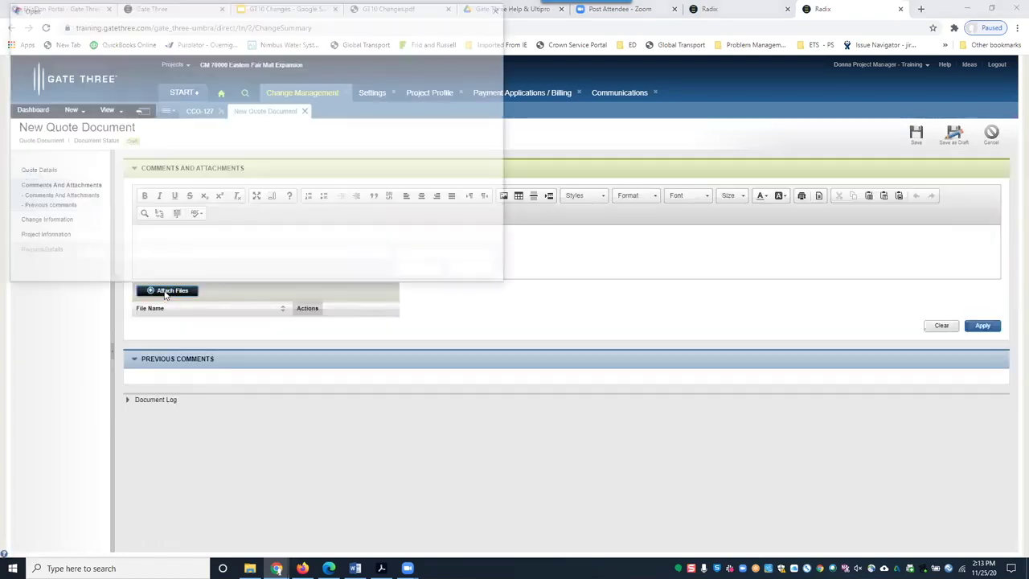
click(138, 156)
key(Return)
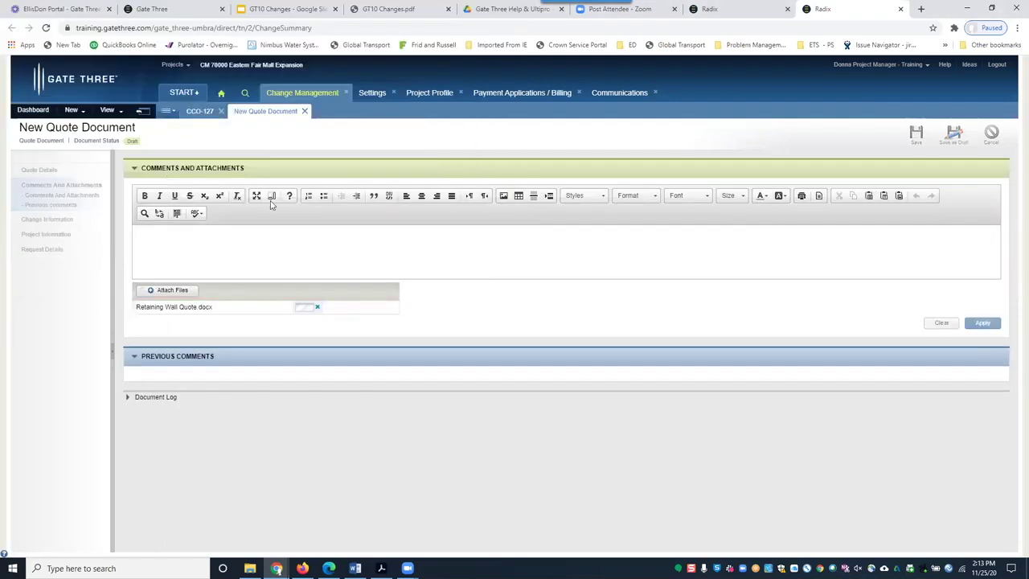
click(984, 340)
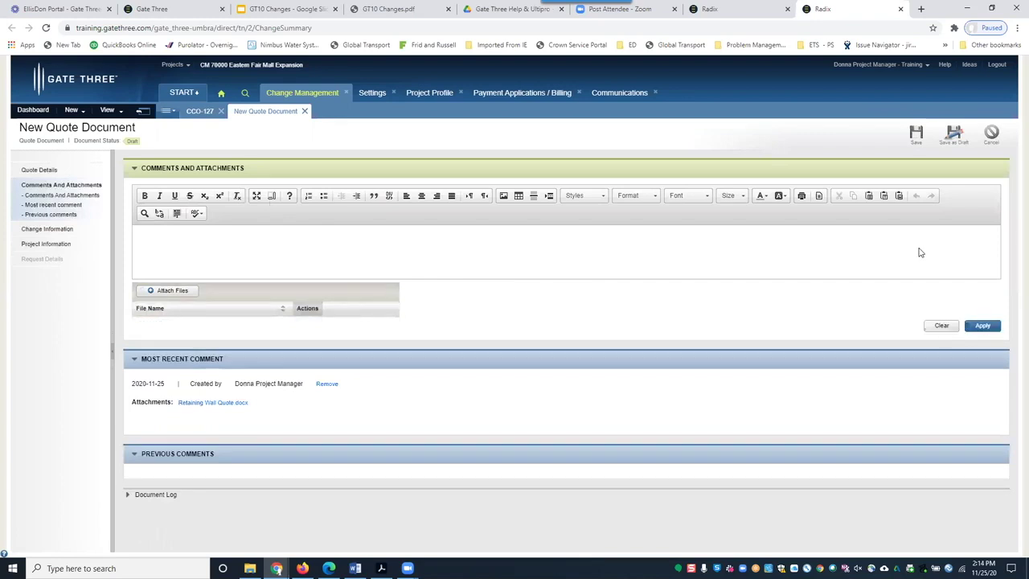
Step: Save and close the unassigned quote, and refresh change CCO-127 to review its subcontracted and unassigned quotes
click(915, 134)
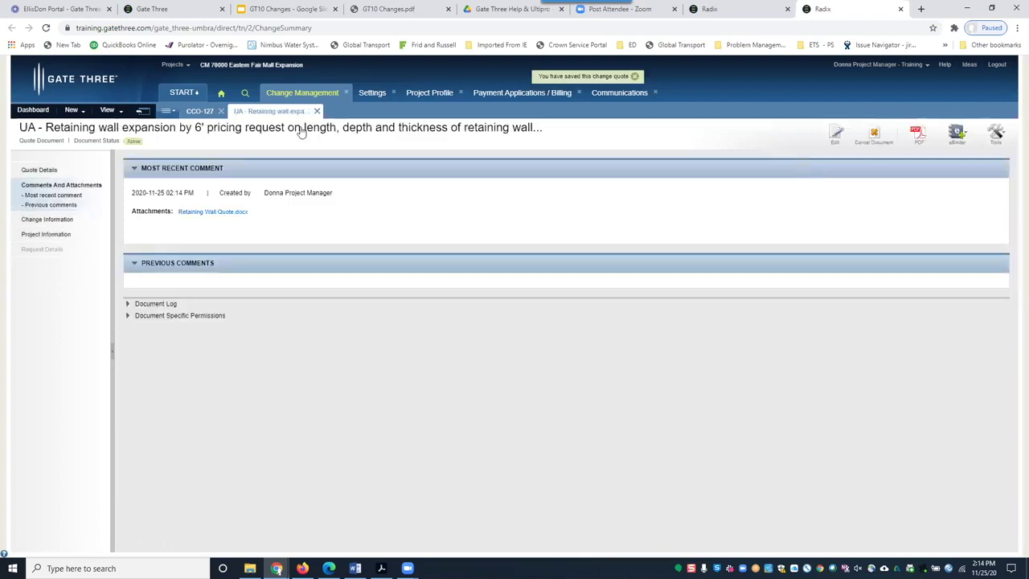
click(317, 112)
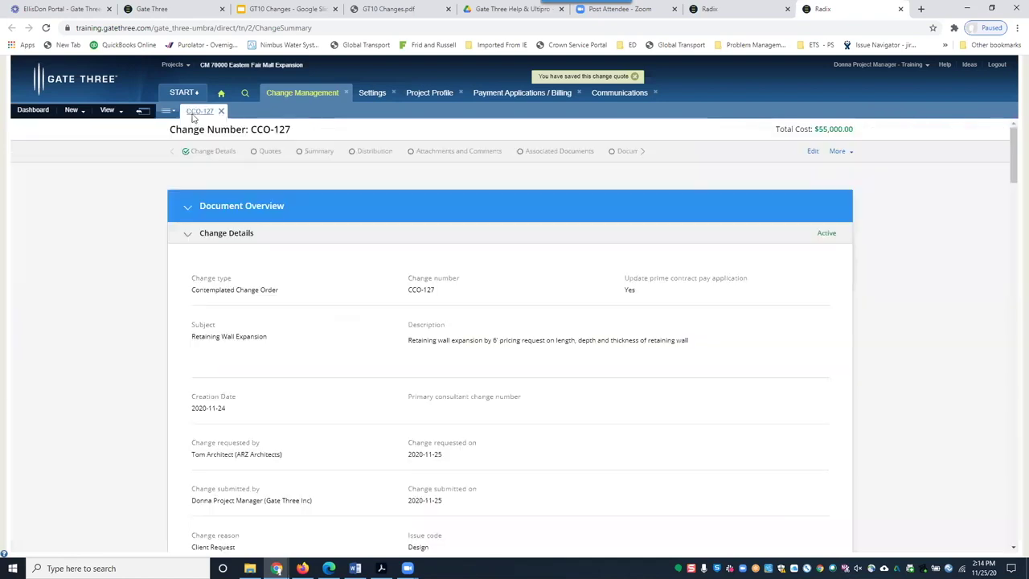
click(839, 152)
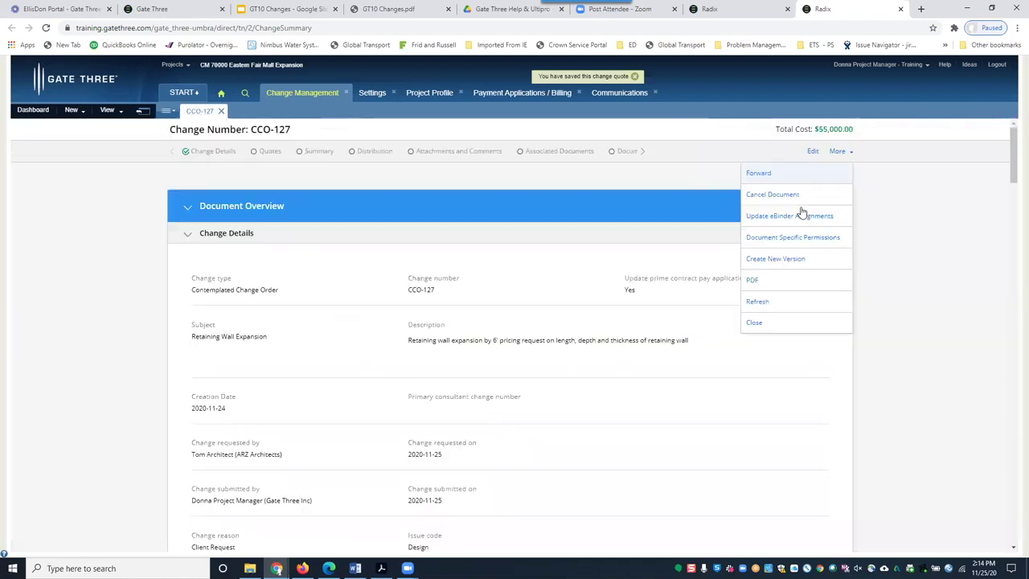
click(760, 303)
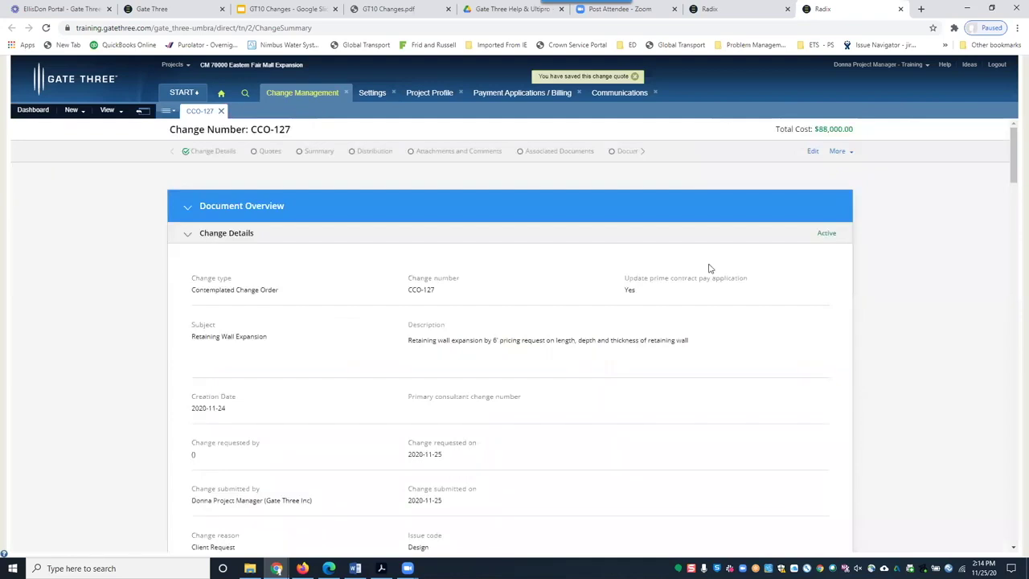
scroll(618, 223, down, 1)
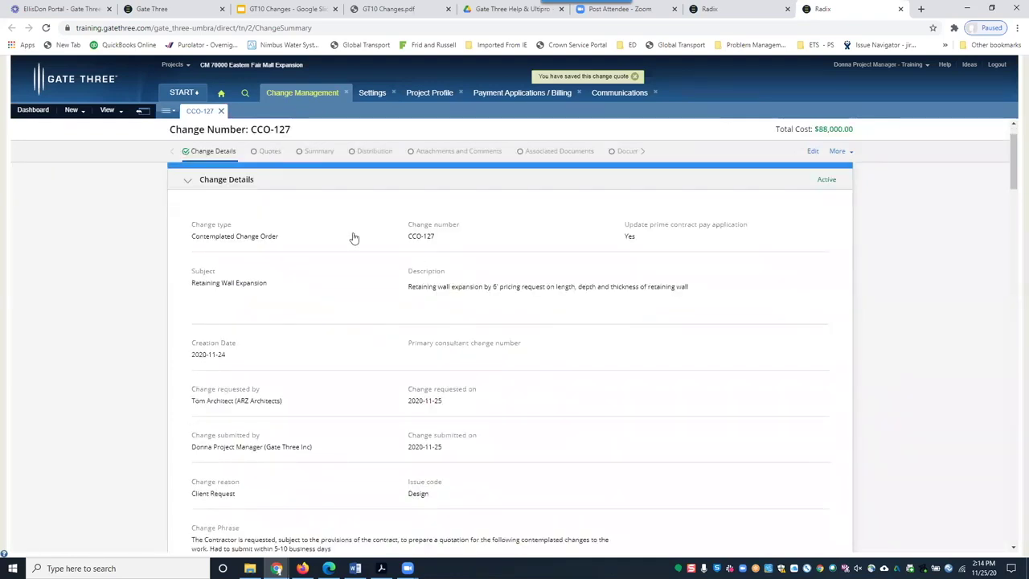
scroll(333, 230, down, 3)
scroll(333, 230, down, 1)
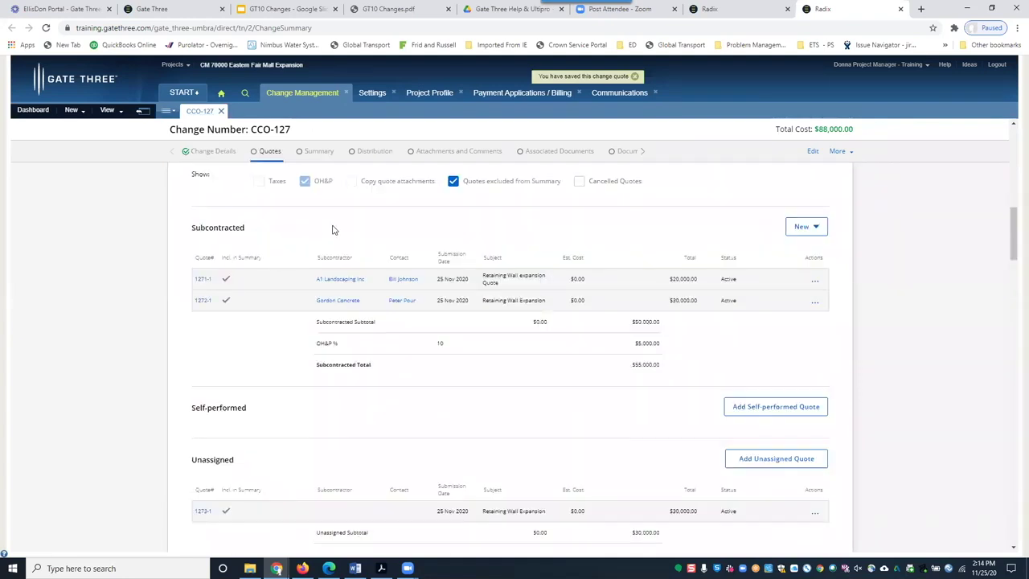
scroll(333, 230, down, 1)
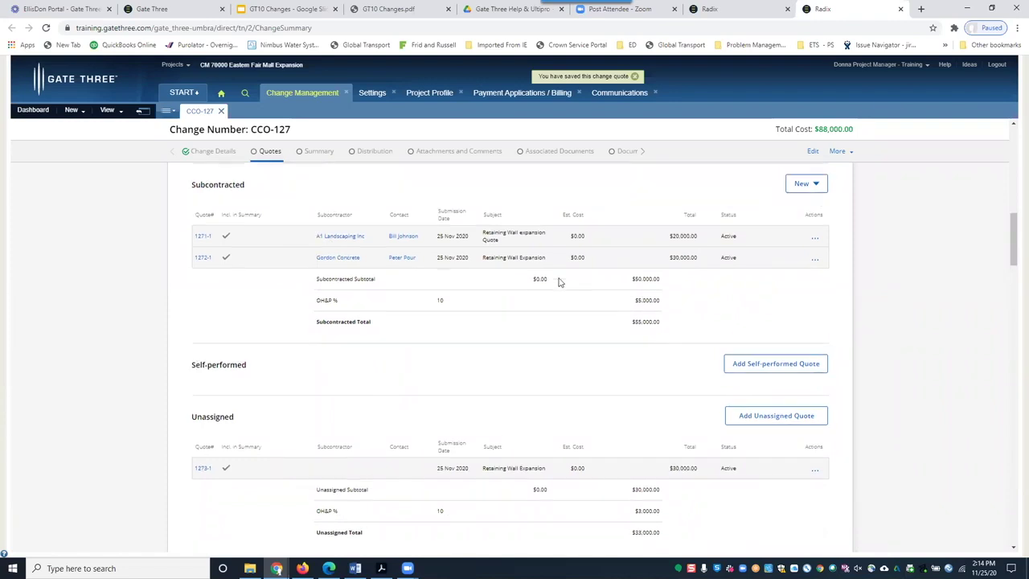
Step: Start editing change CCO-127 and set the subcontracted quotes' OH&P percentage to 10
scroll(560, 281, up, 1)
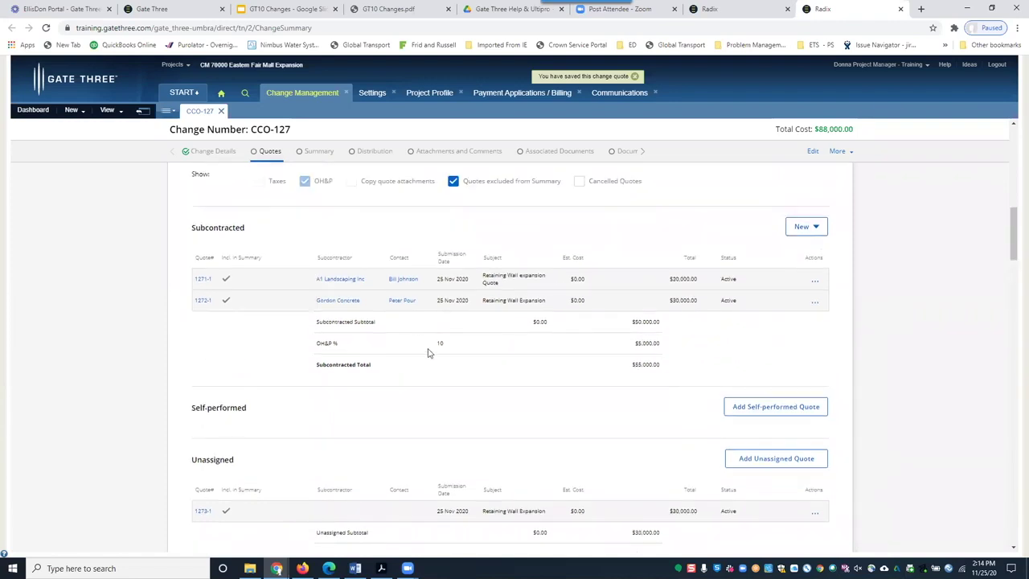
click(812, 152)
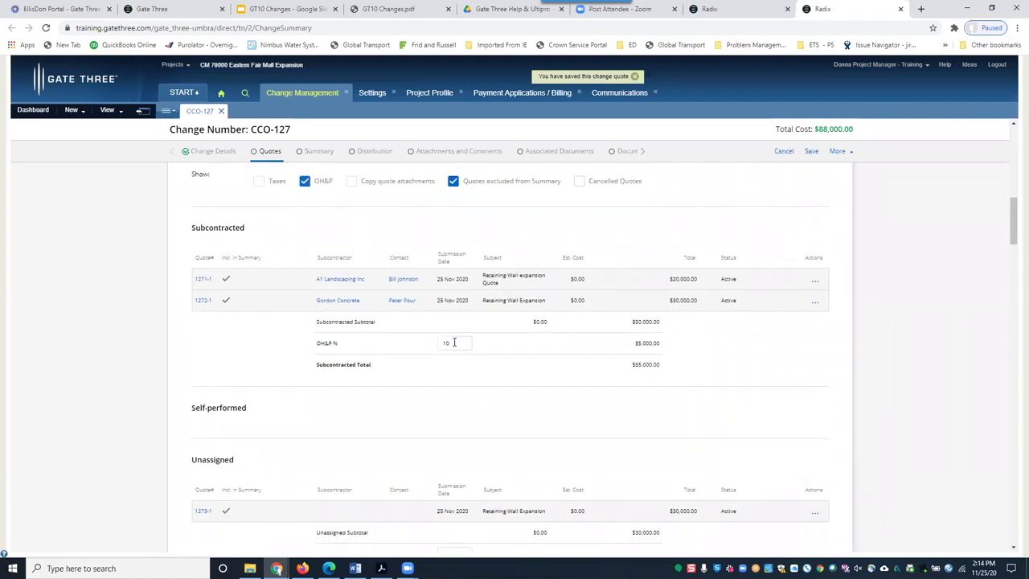
drag(454, 342, 417, 344)
key(BackSpace)
text(10)
click(416, 387)
scroll(370, 287, up, 1)
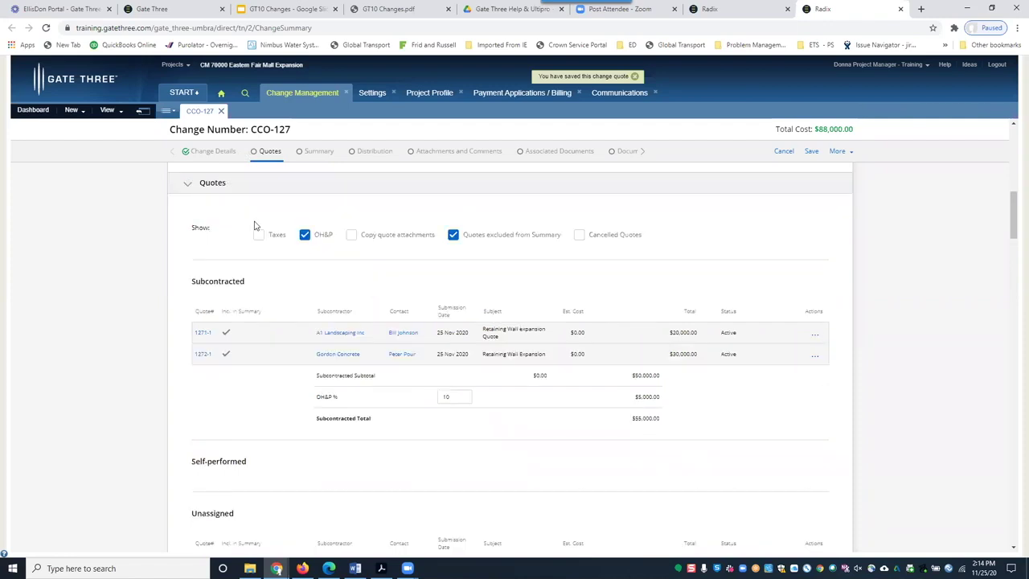
Step: Show taxes in the change's quotes, and switch the copying of quote attachments on and off again
click(258, 238)
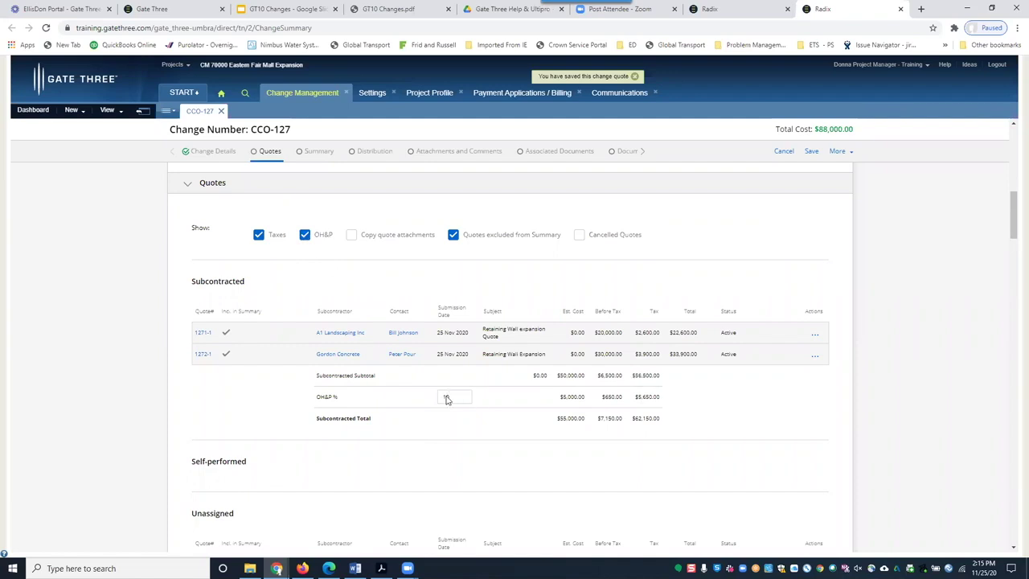
click(354, 237)
click(353, 237)
Step: Exclude the Gordon Concrete quote from the summary, hide and redisplay excluded quotes, and include the quote again
click(227, 355)
click(454, 237)
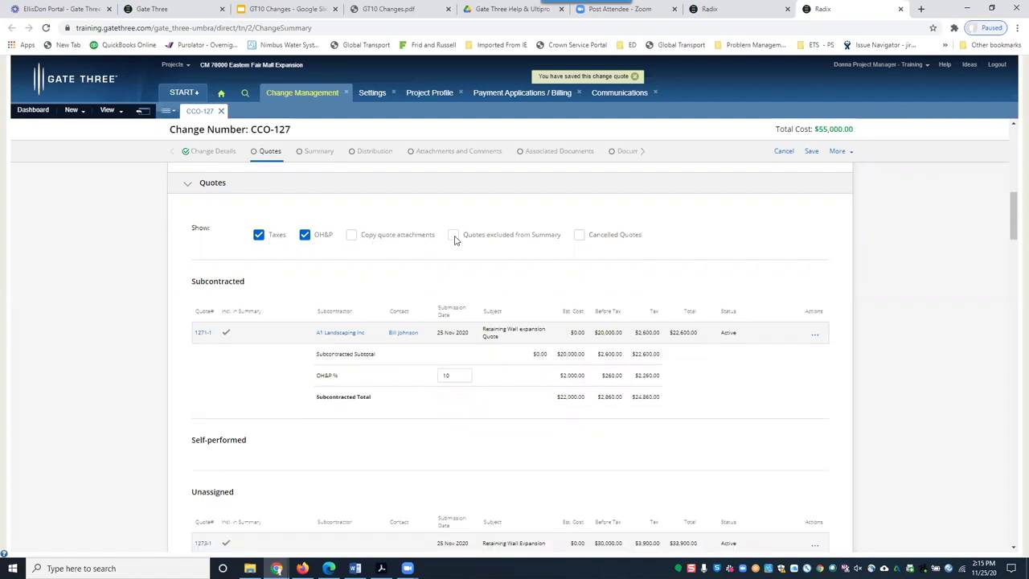
click(453, 237)
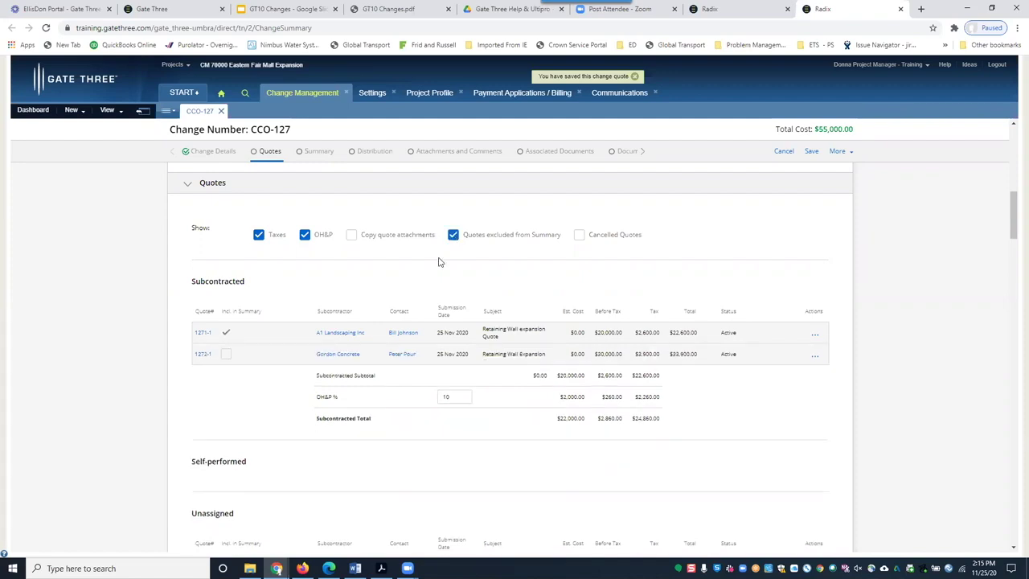
click(225, 358)
Step: Toggle the taxes display for the quotes and leave it switched off
click(259, 236)
click(259, 235)
click(259, 237)
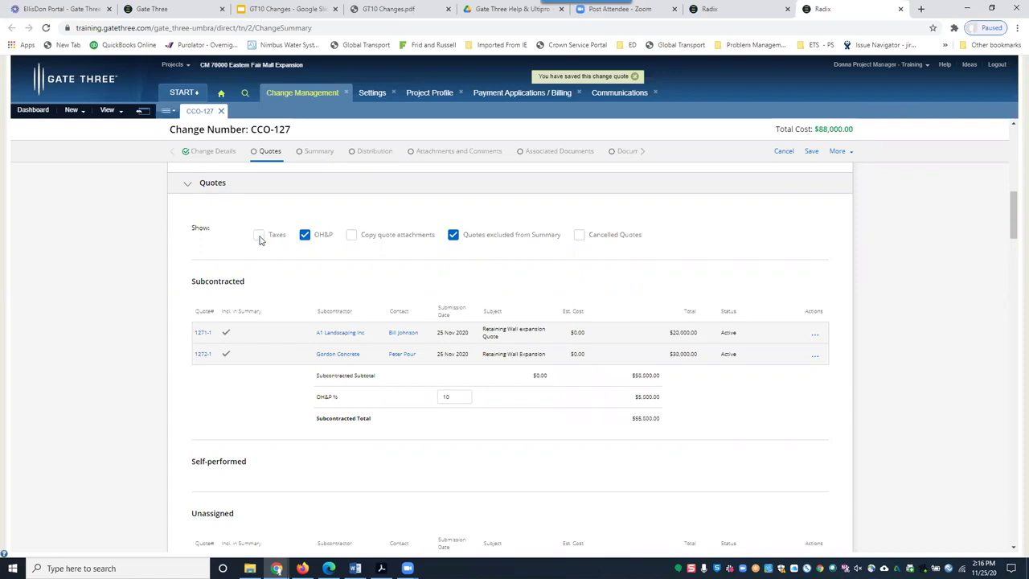
Step: Open the unassigned Retaining Wall Expansion quote from change CCO-127, cancel that quote and close its document
scroll(259, 239, down, 2)
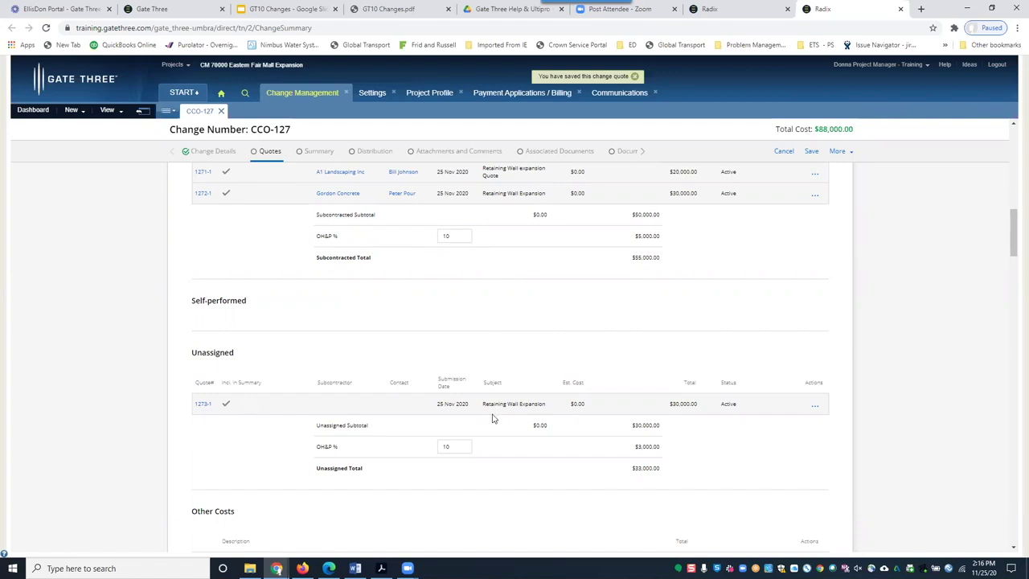
click(814, 409)
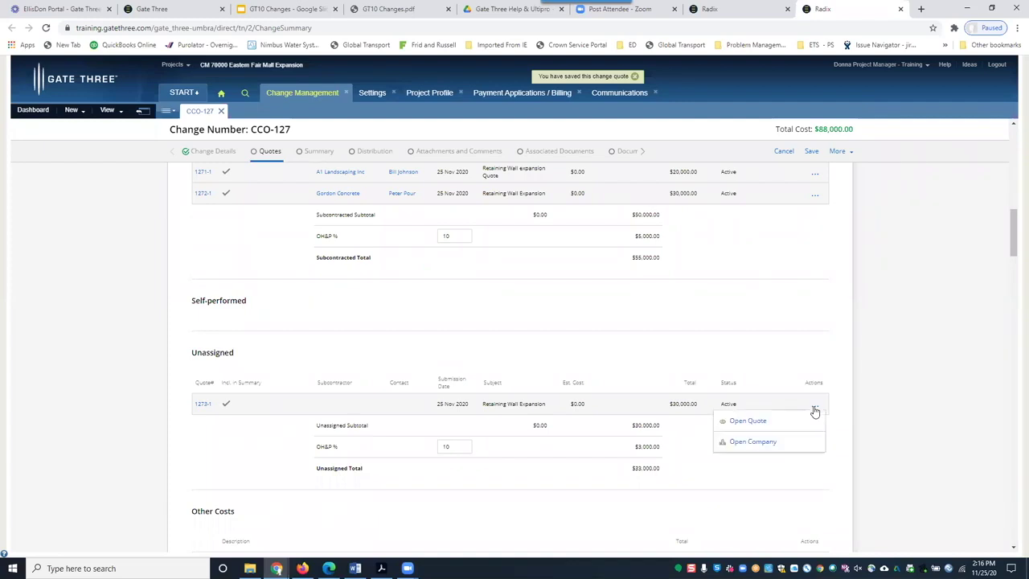
click(748, 421)
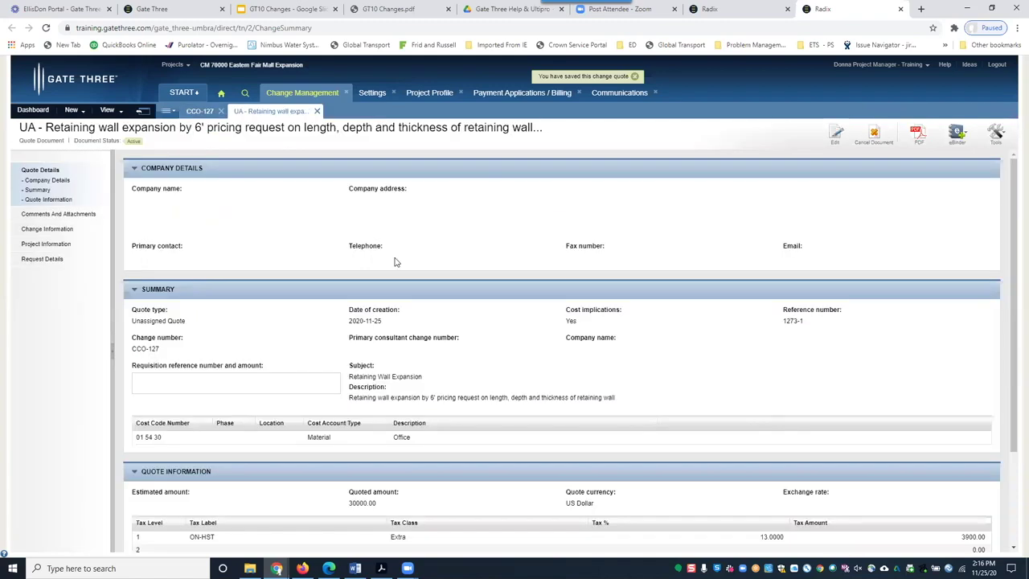
click(872, 137)
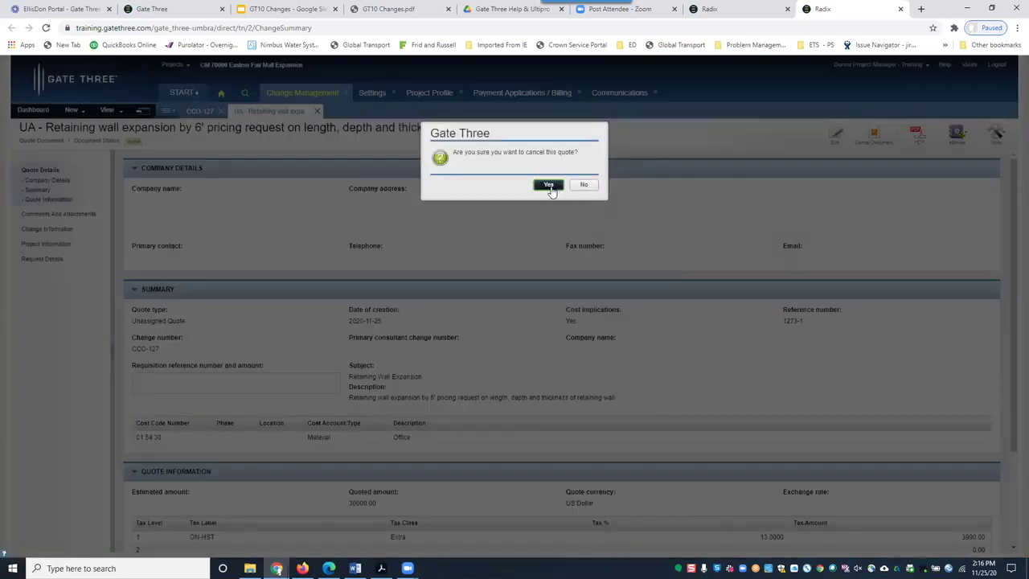
click(550, 186)
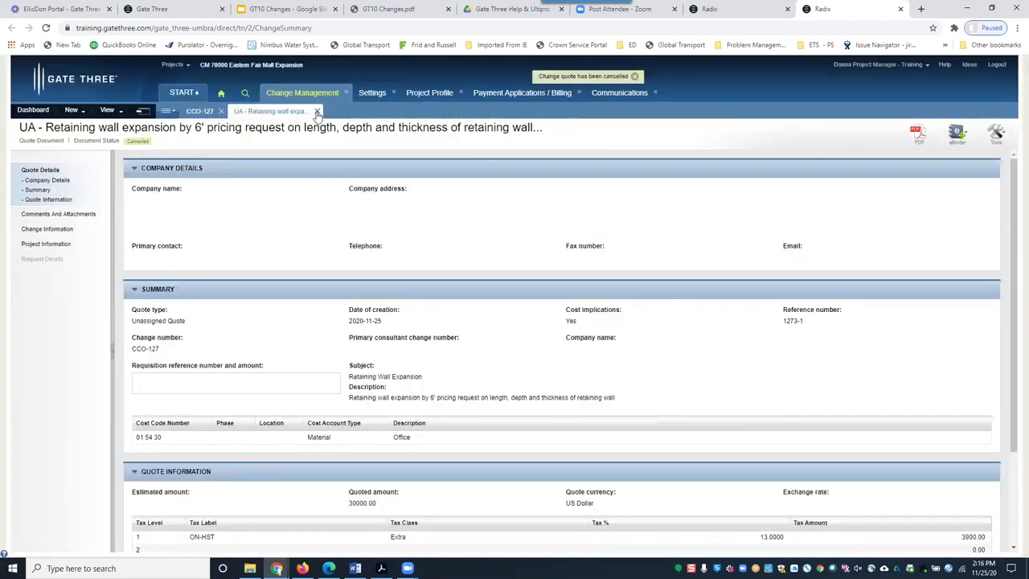
click(317, 112)
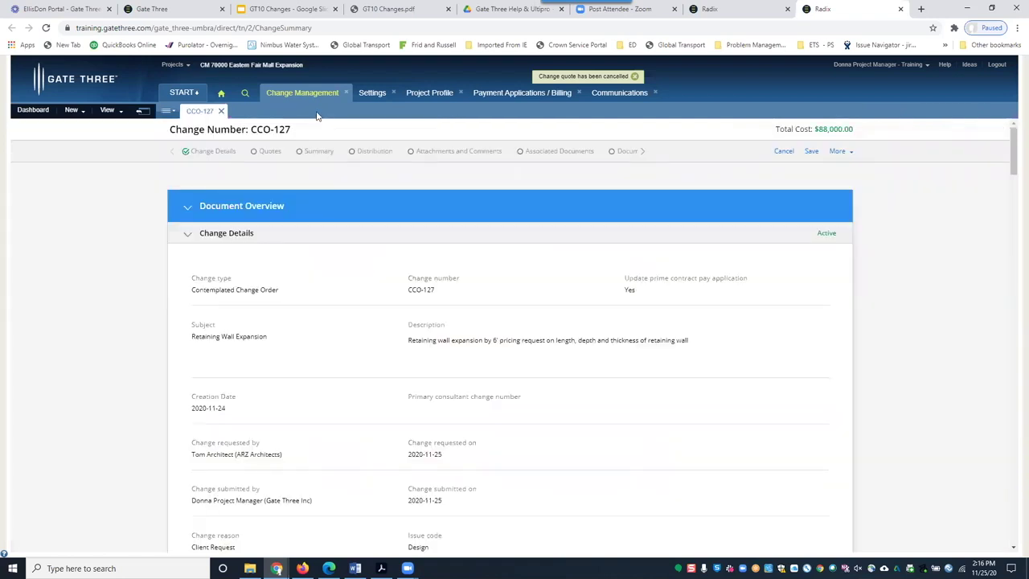
Step: Try to save change CCO-127, discard its unsaved edits and dismiss the error notice
click(812, 152)
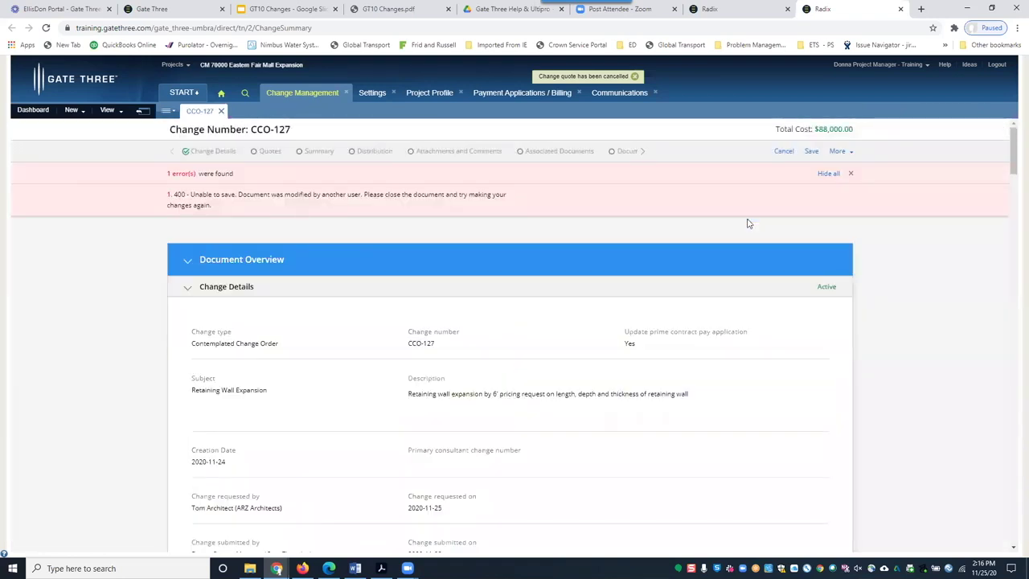
click(782, 151)
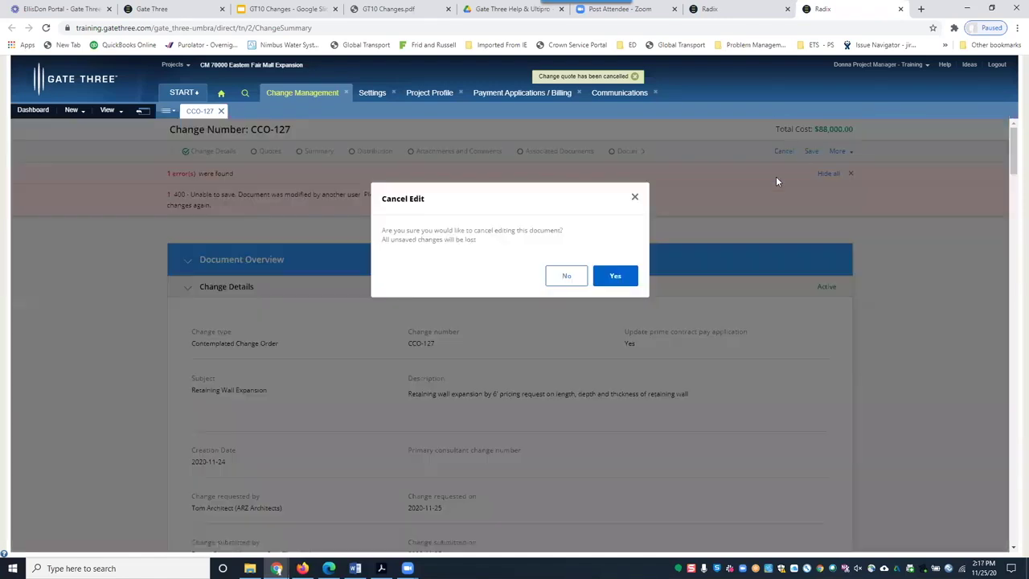
click(615, 276)
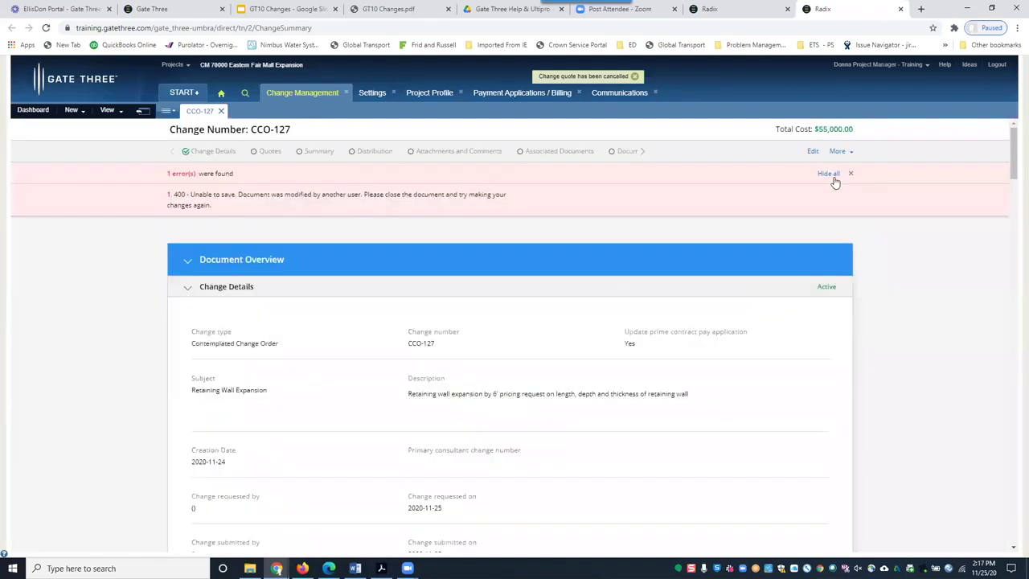
click(851, 175)
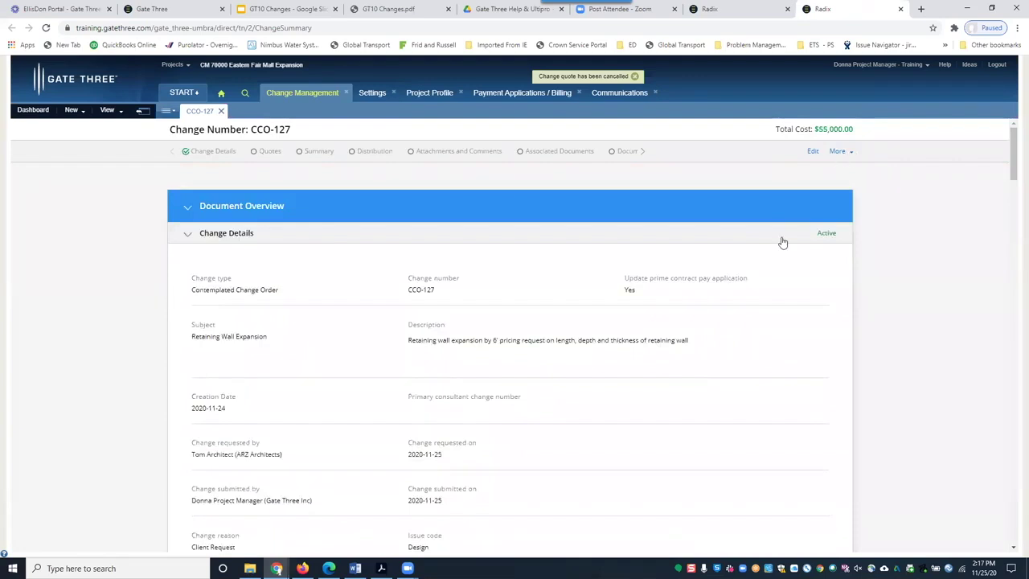
click(837, 156)
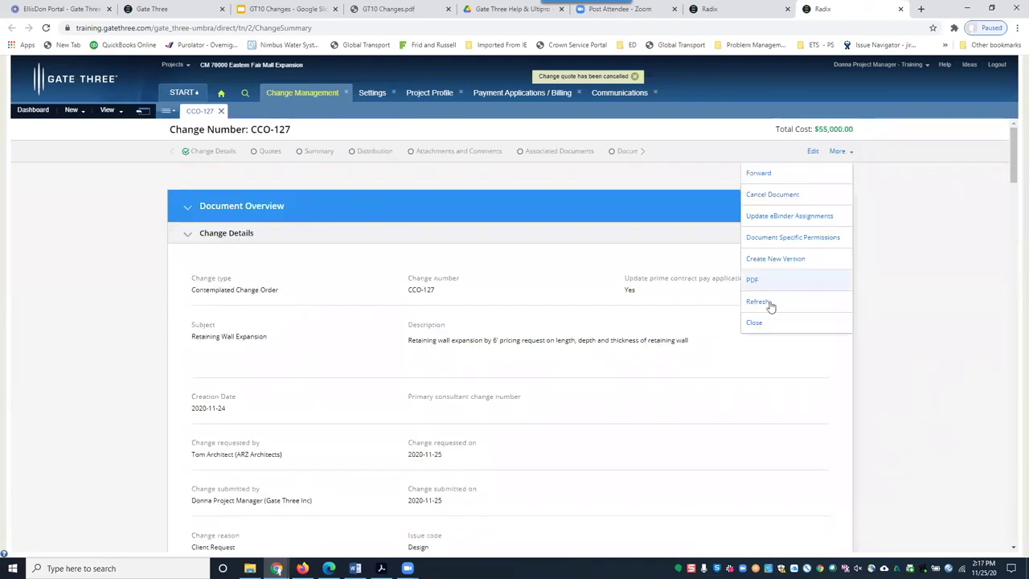
Step: Examine the subcontracted, unassigned, other cost and summary sections of change CCO-127 after the quote cancellation
click(270, 153)
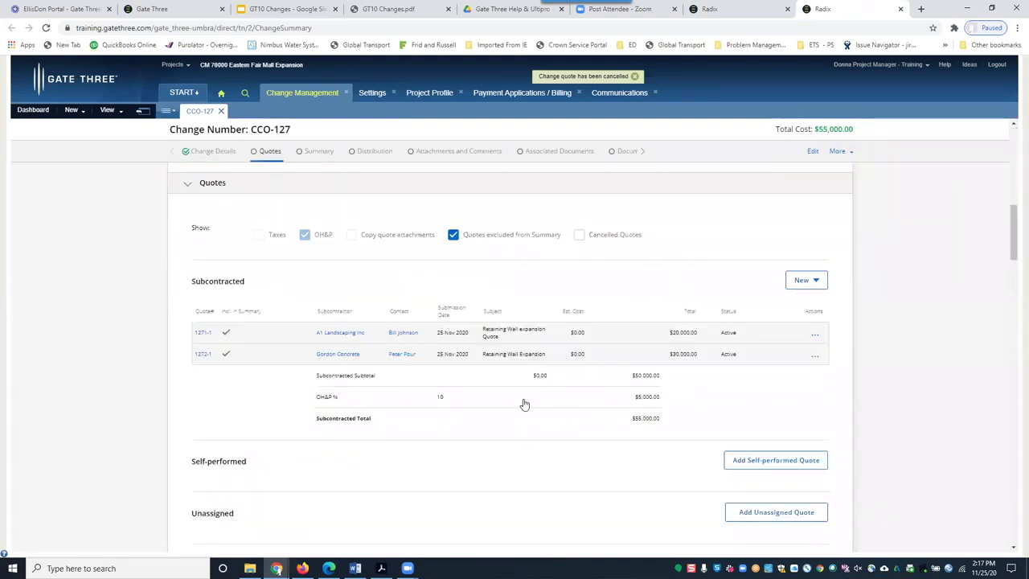
scroll(524, 404, down, 2)
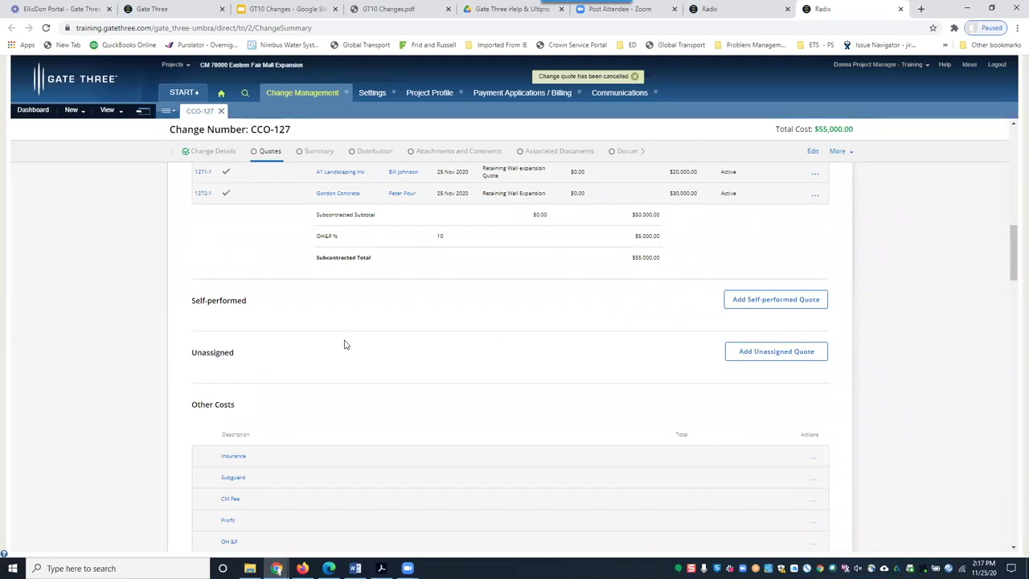
scroll(344, 344, up, 2)
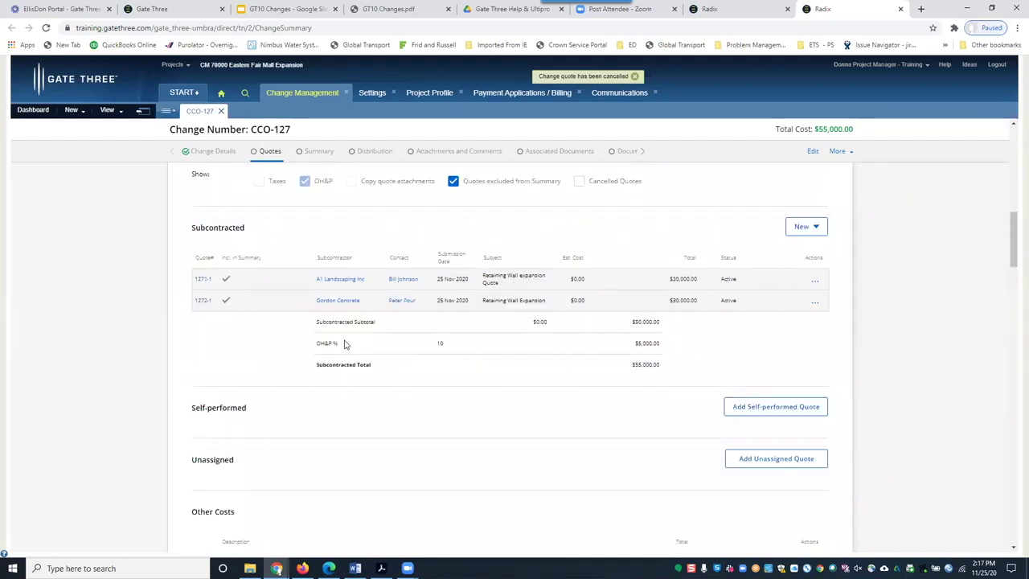
scroll(344, 343, down, 2)
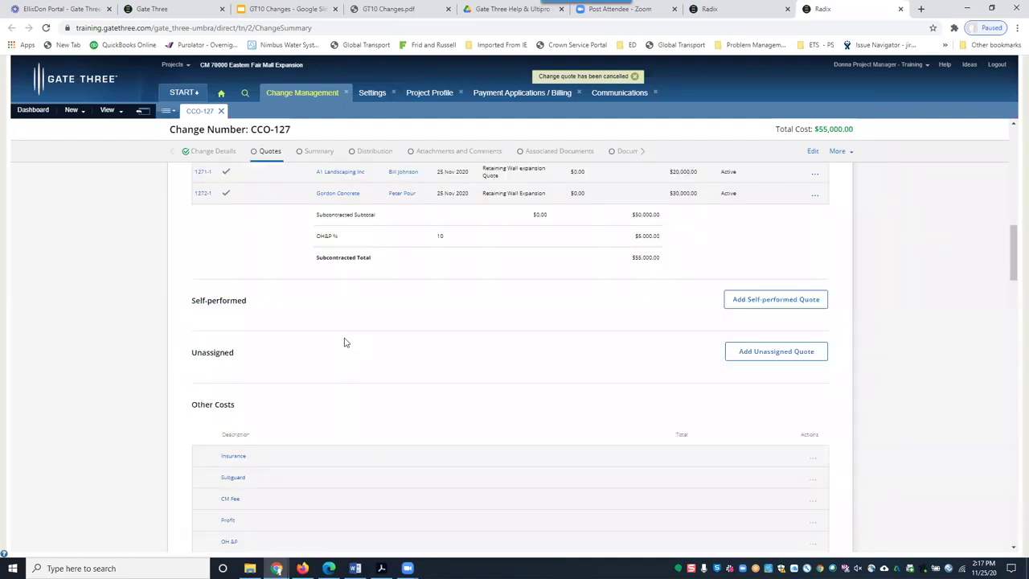
scroll(344, 342, down, 3)
scroll(344, 341, down, 3)
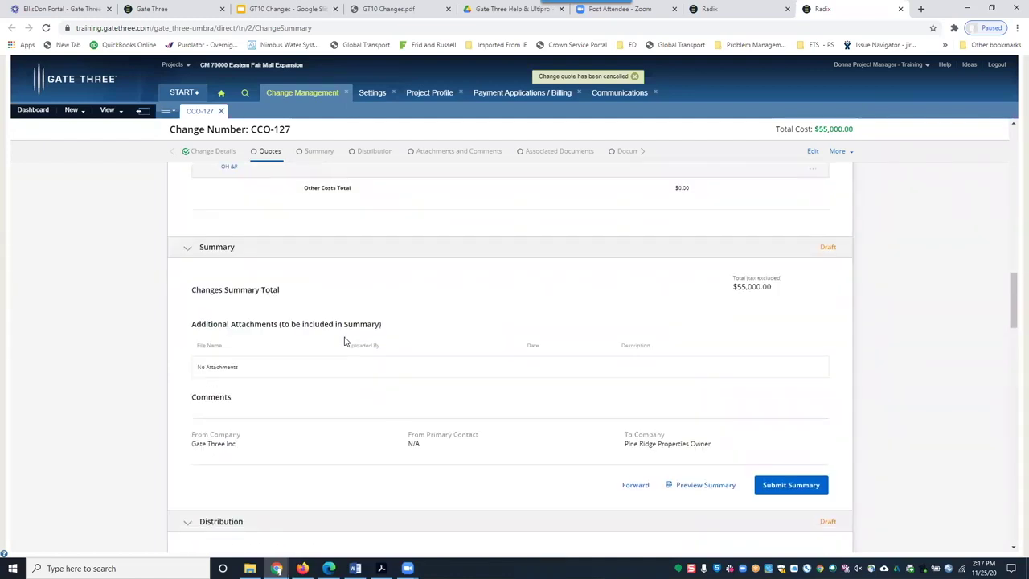
scroll(344, 342, up, 5)
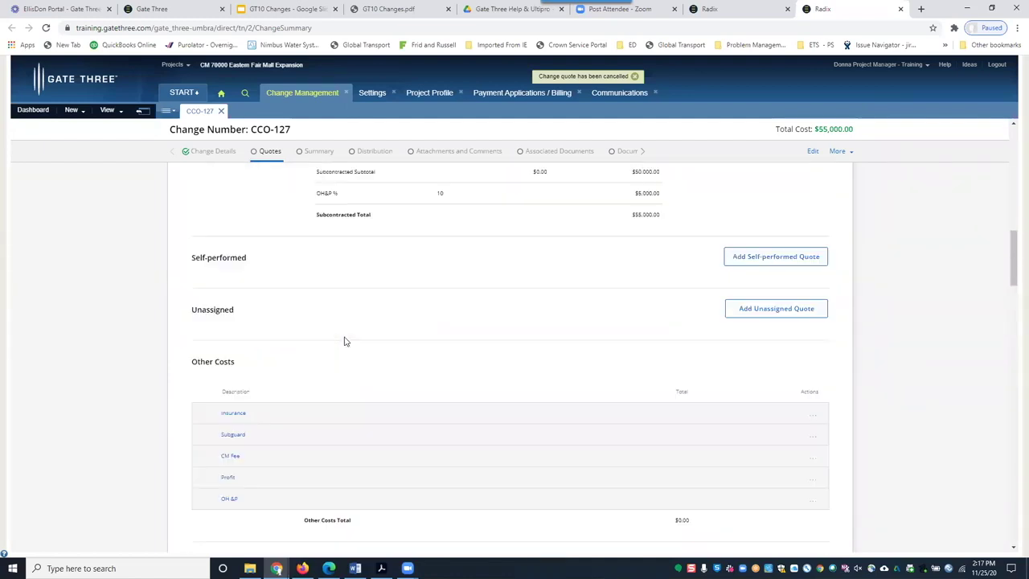
scroll(344, 342, up, 2)
scroll(343, 342, up, 1)
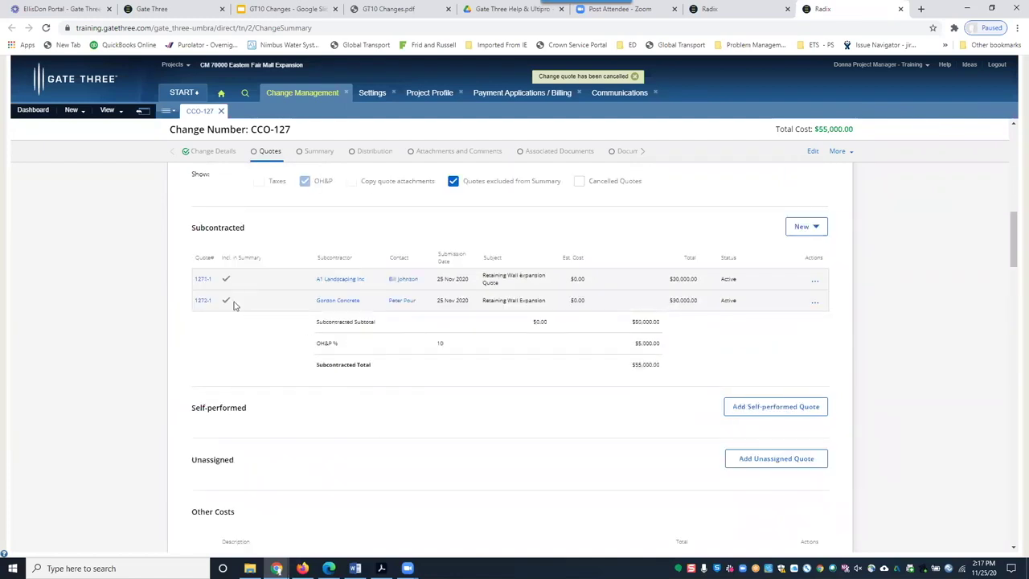
Step: Exclude the Gordon Concrete quote from the summary of change CCO-127 and save the change
click(811, 152)
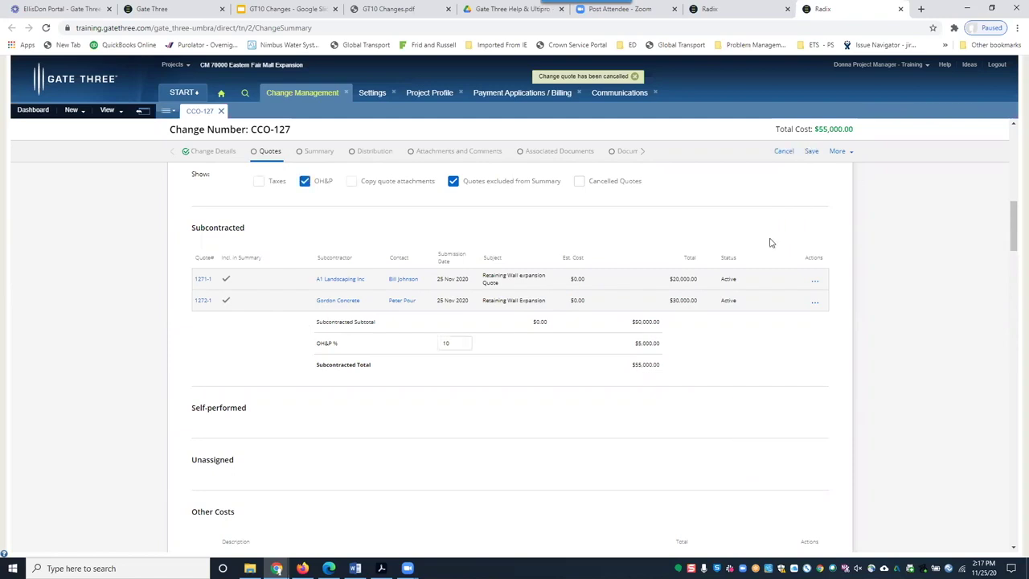
scroll(770, 243, down, 4)
scroll(769, 243, down, 8)
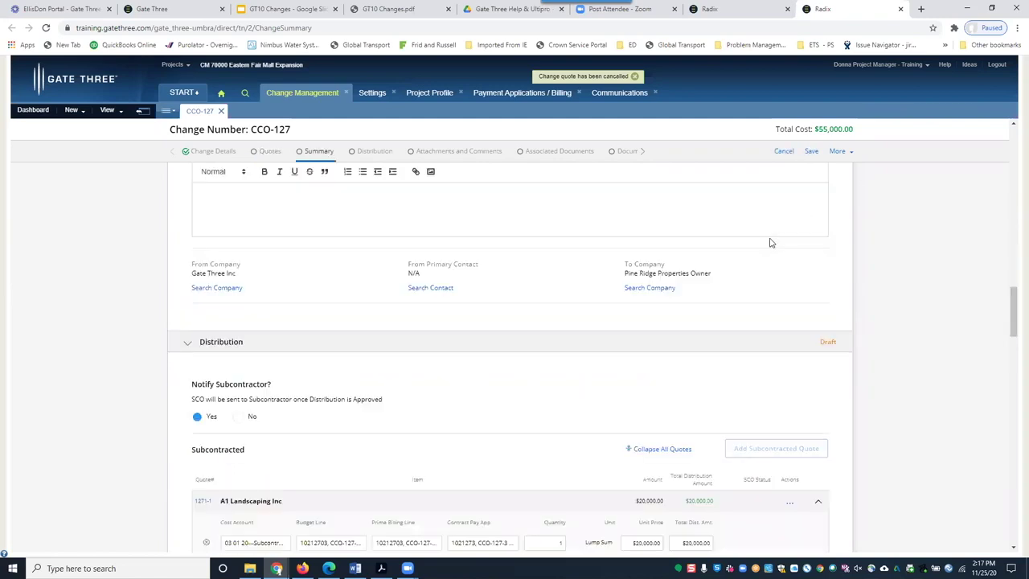
scroll(750, 246, up, 8)
scroll(389, 391, up, 4)
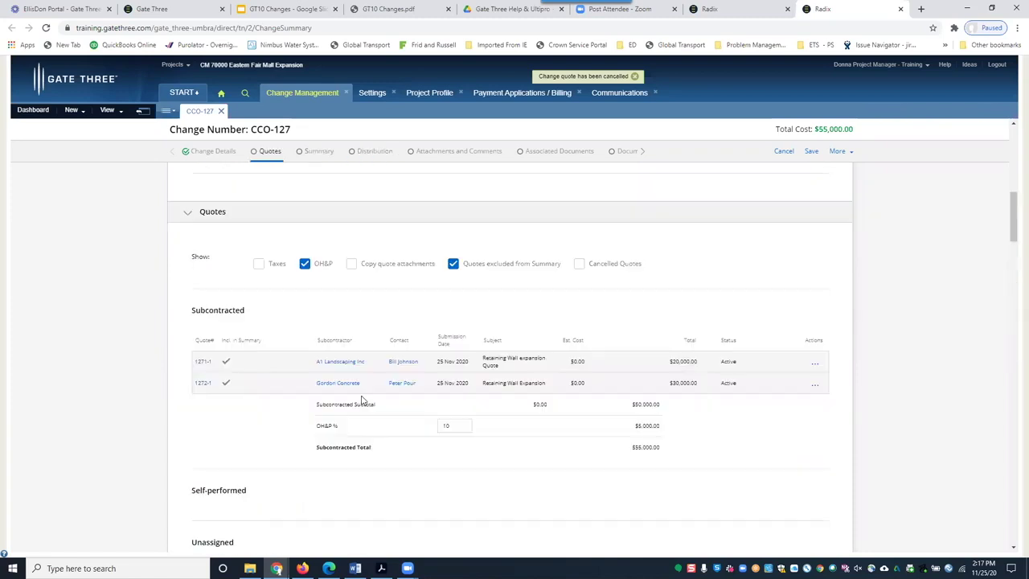
scroll(255, 418, up, 1)
click(225, 409)
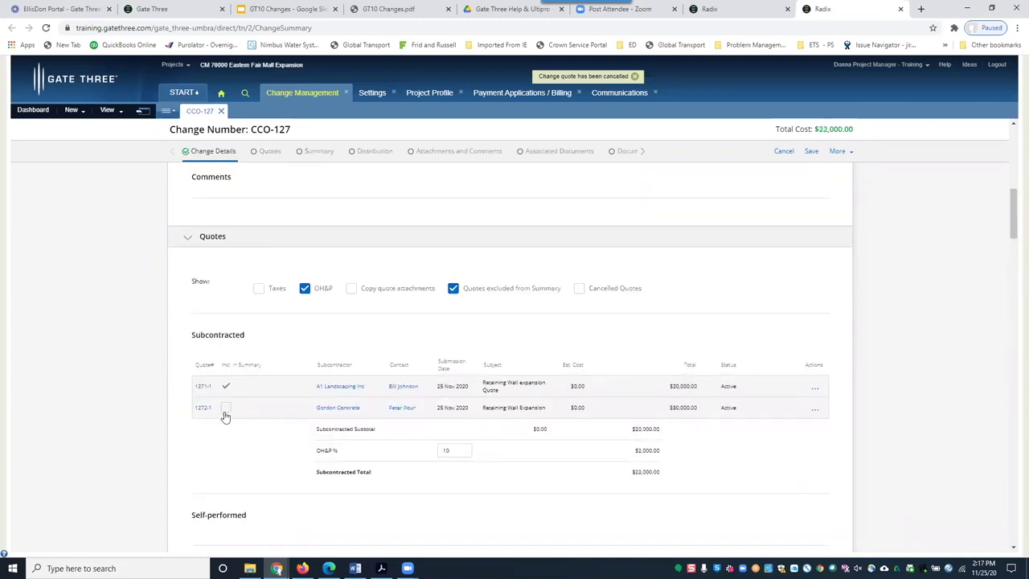
click(811, 152)
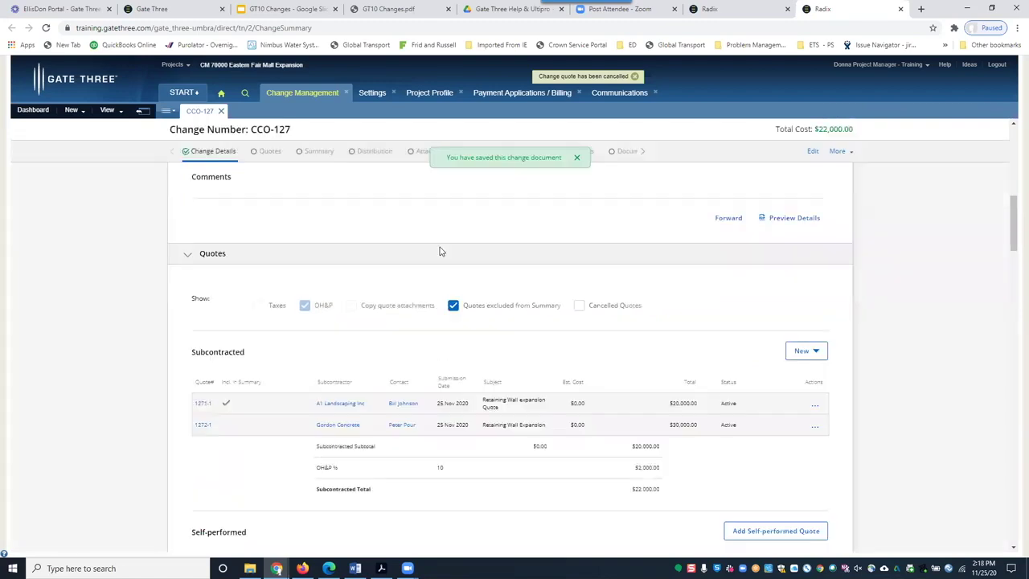
Step: Preview the change summary as a PDF, review its quotes, other costs and total, and close the preview
scroll(440, 251, down, 5)
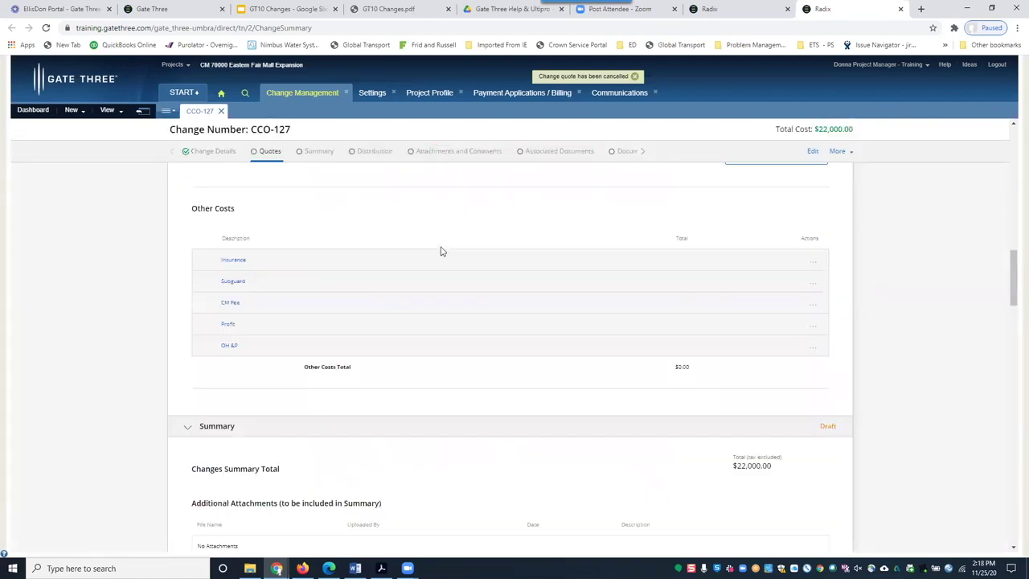
scroll(440, 251, down, 3)
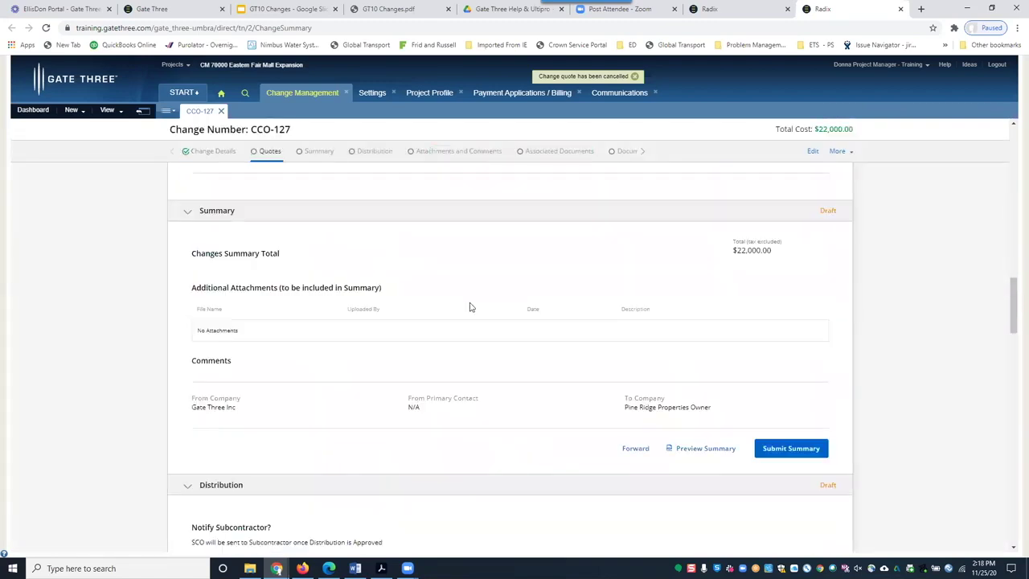
click(703, 450)
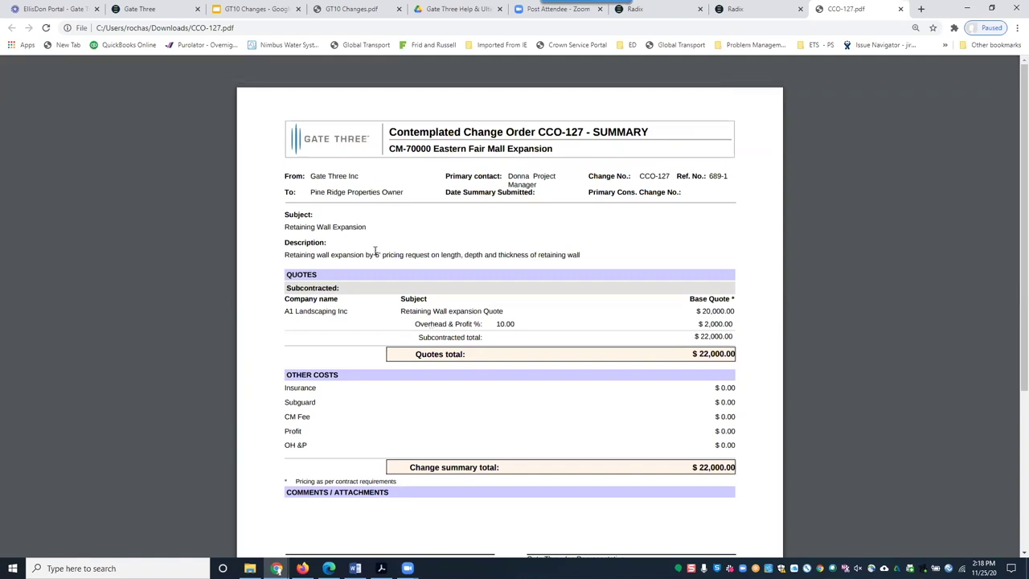
scroll(357, 307, down, 1)
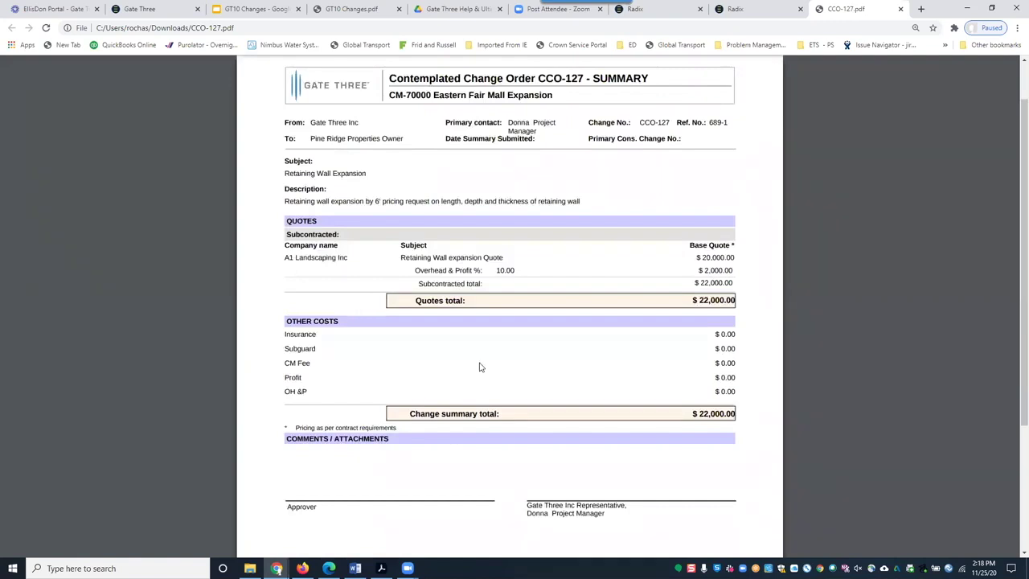
scroll(480, 365, down, 2)
scroll(882, 164, up, 3)
key(ctrl+w)
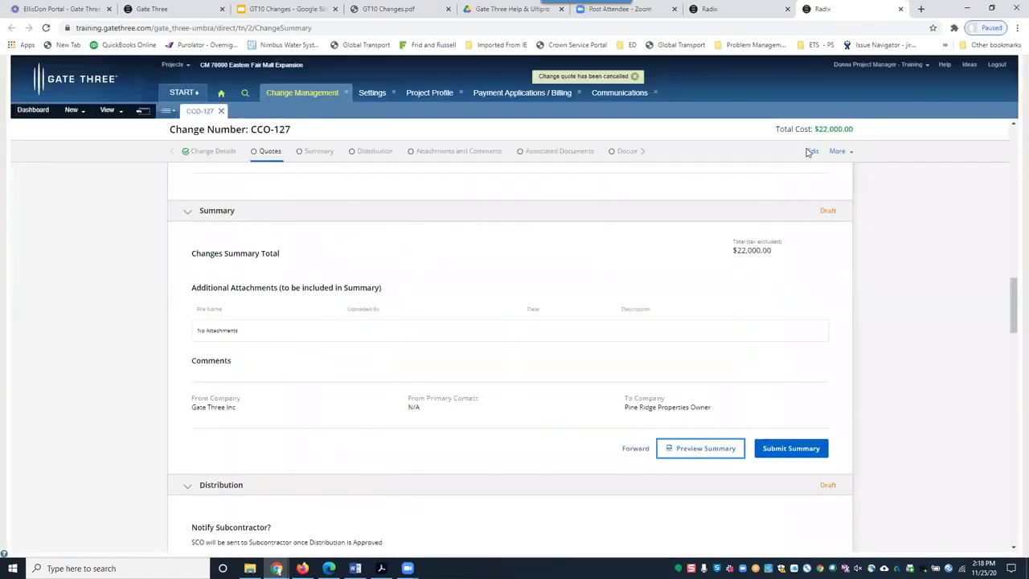
Step: Try to include the Gordon Concrete quote in the summary of change CCO-127, and consult the changes workflow PDF in Acrobat
click(811, 152)
scroll(478, 292, down, 5)
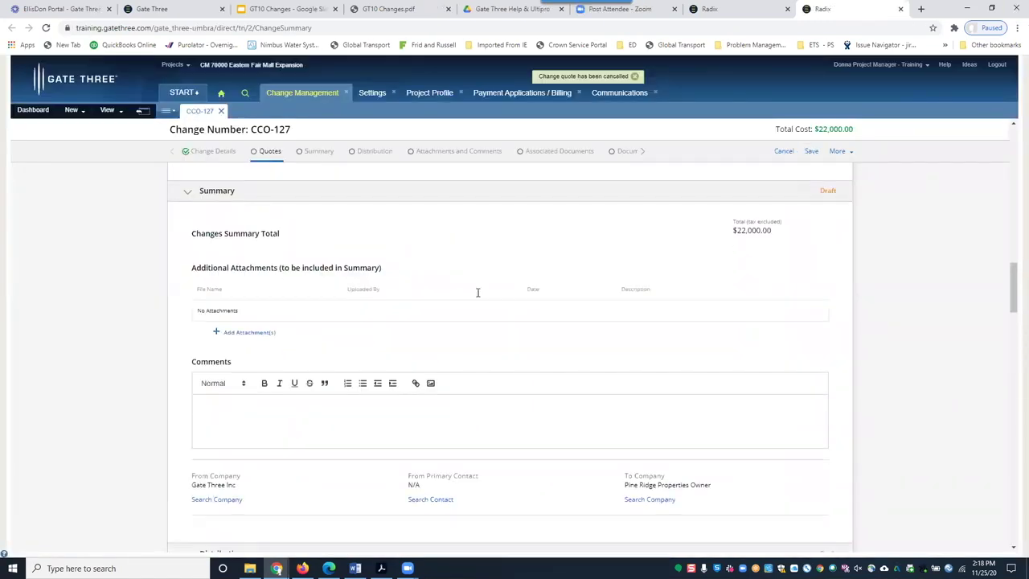
click(274, 152)
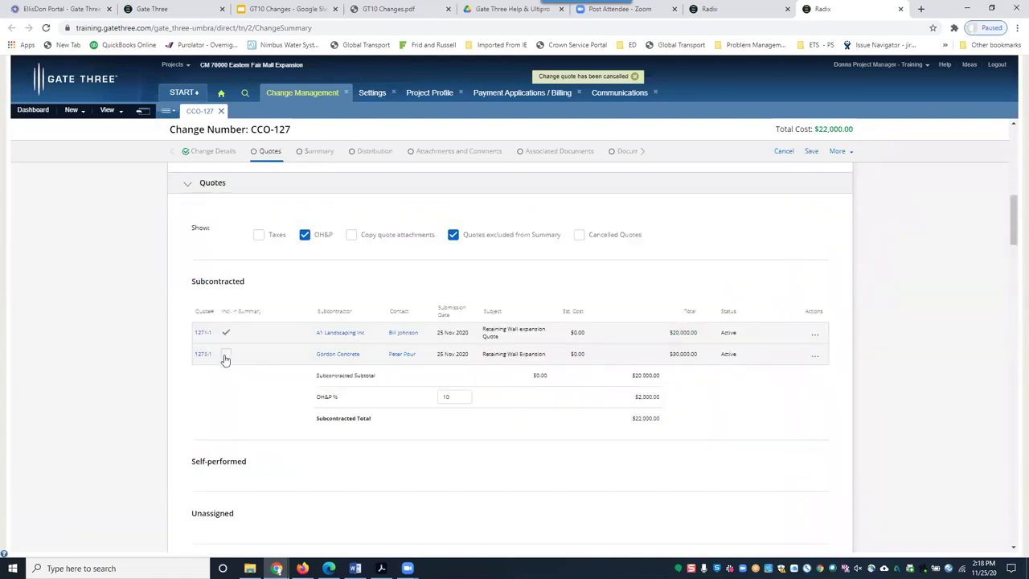
click(226, 355)
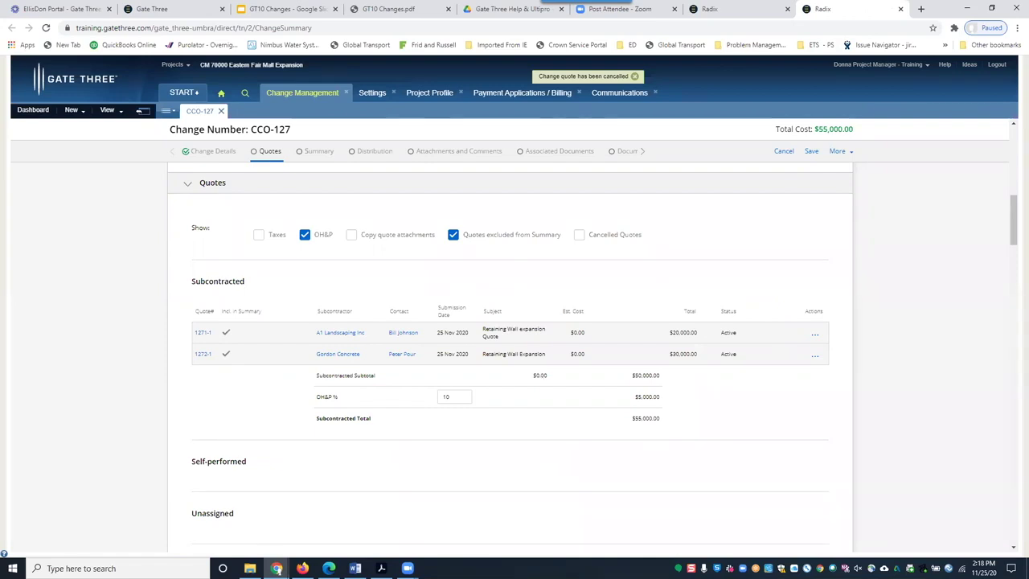
key(alt+Tab)
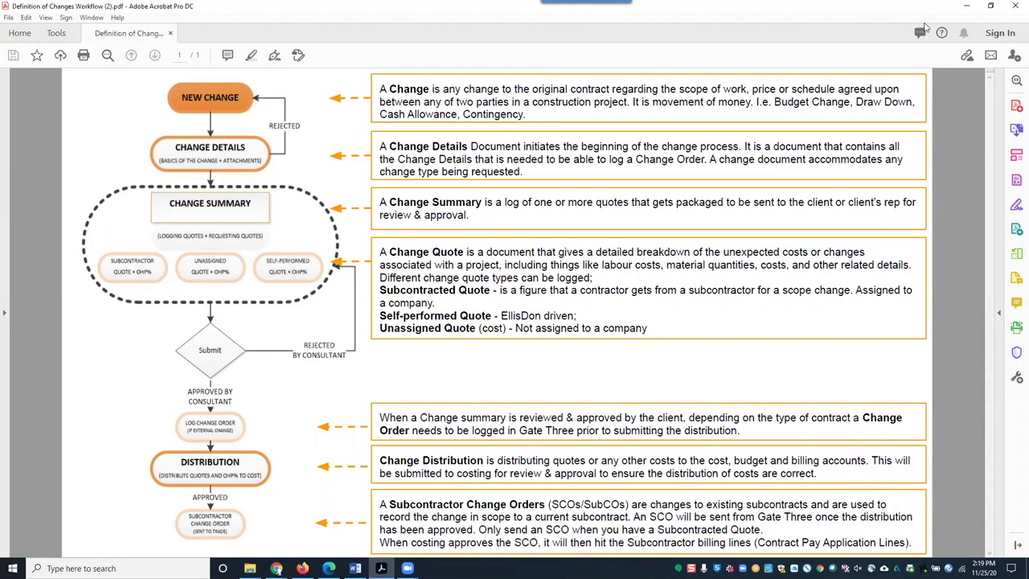
key(alt+Tab)
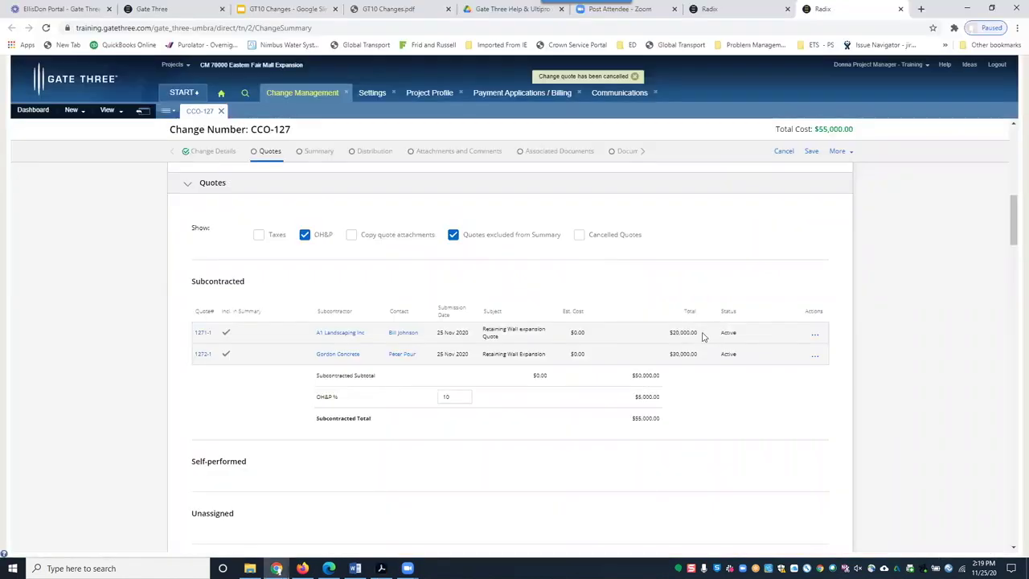
Step: Compare the other cost types of change CCO-127 with those configured in the project's change summary settings
scroll(704, 338, down, 3)
scroll(560, 292, down, 1)
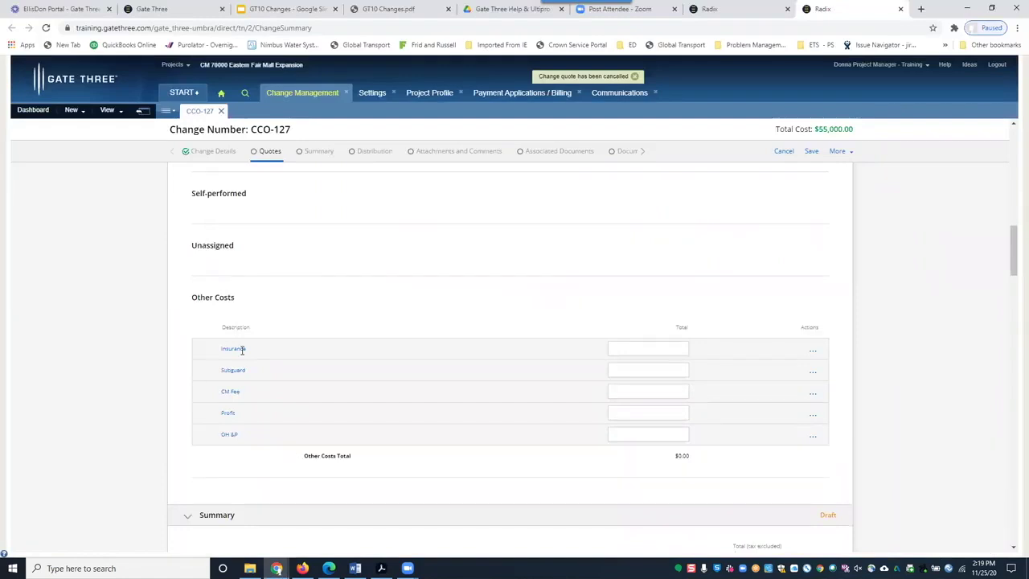
click(373, 94)
scroll(331, 383, down, 3)
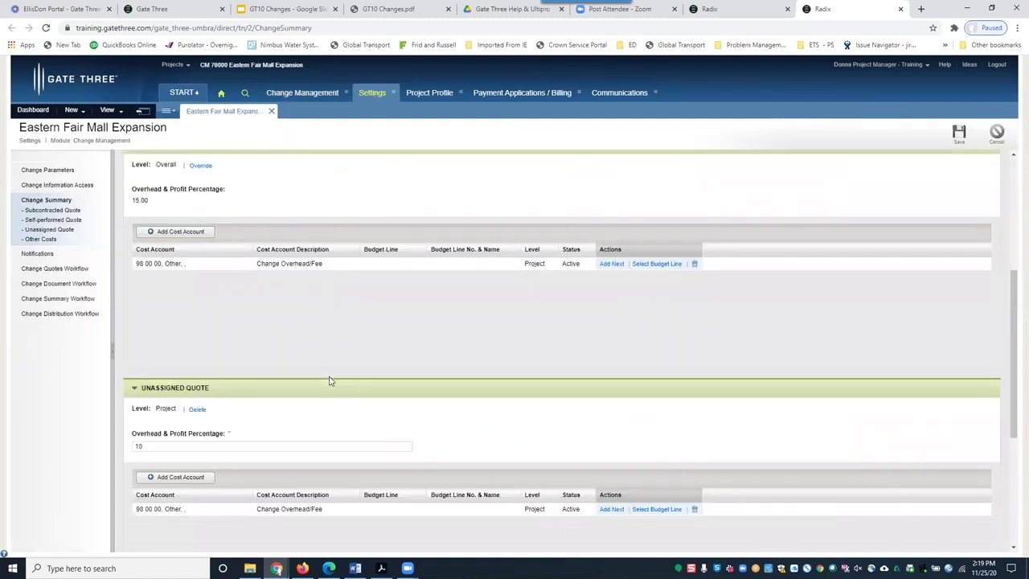
scroll(176, 358, down, 3)
scroll(147, 428, down, 1)
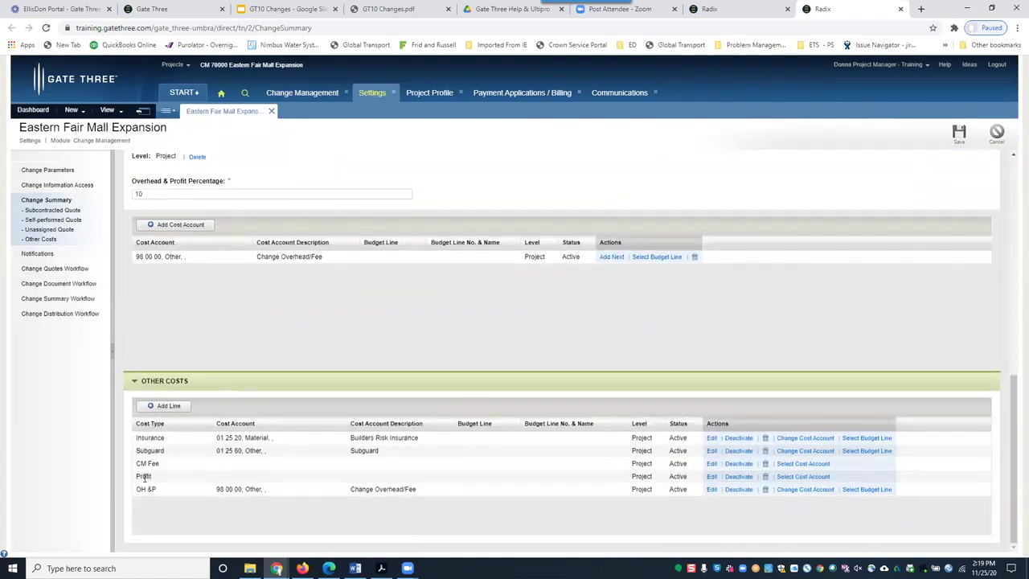
Step: Return to change CCO-127 and examine its other cost amount fields, summary and subcontracted distribution lines
click(304, 94)
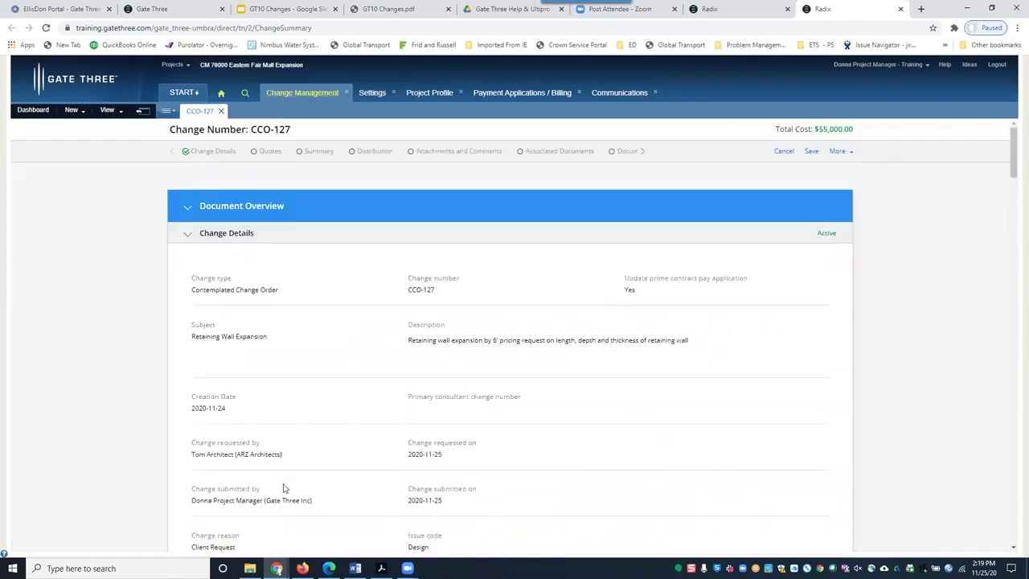
click(270, 152)
scroll(547, 399, down, 10)
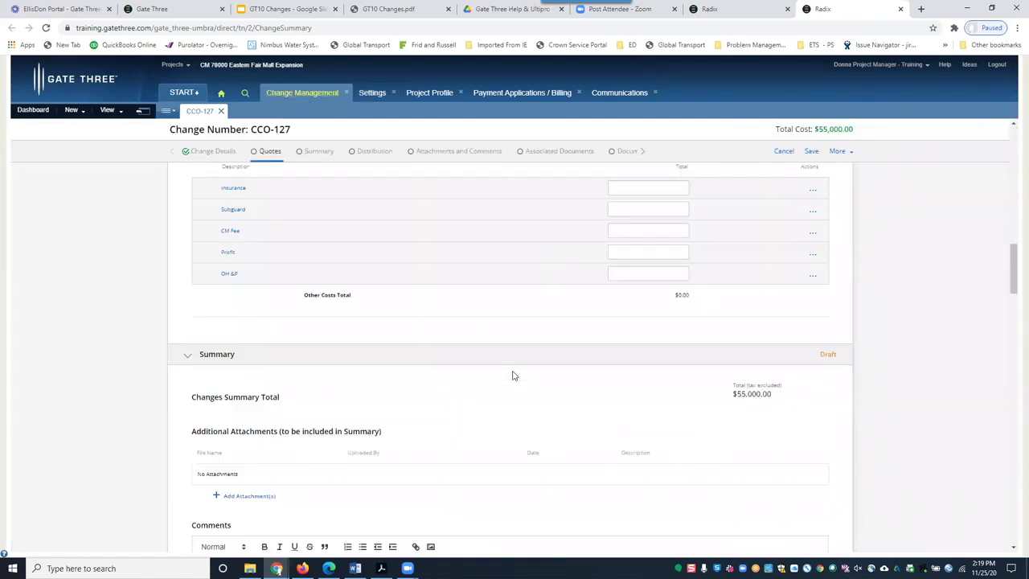
scroll(378, 239, up, 1)
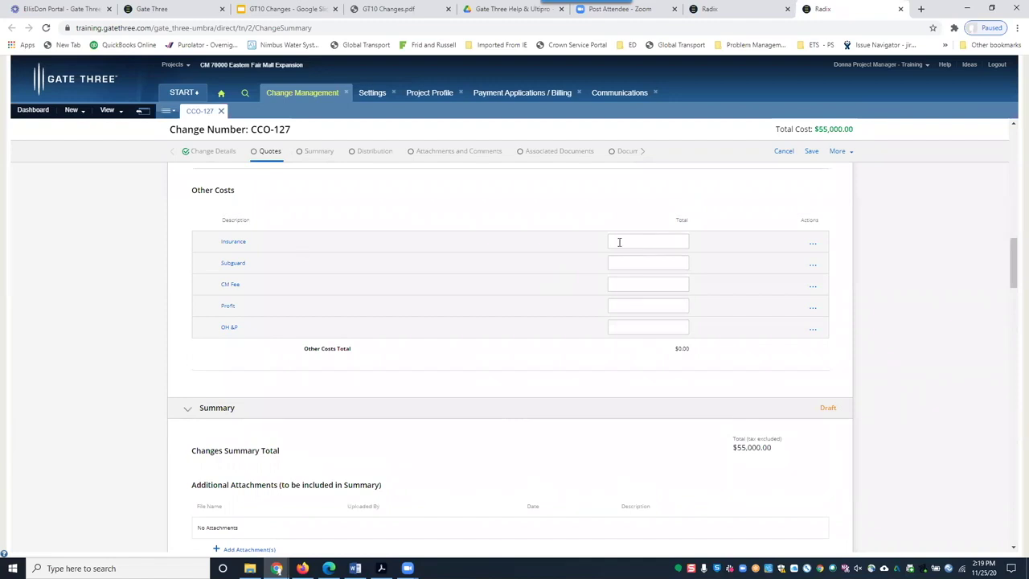
click(638, 242)
click(635, 261)
click(637, 284)
click(626, 326)
scroll(577, 325, down, 4)
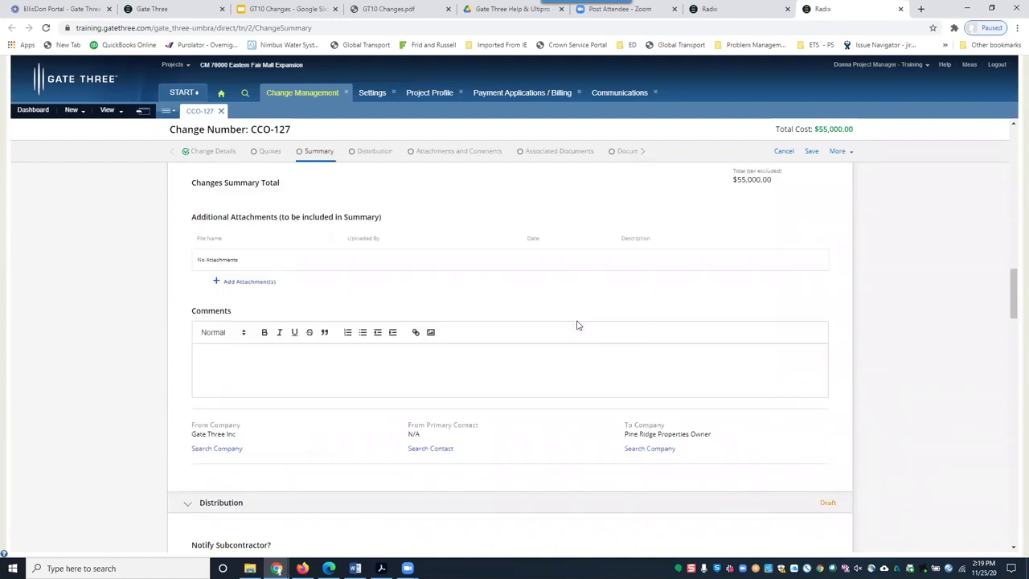
scroll(576, 324, up, 4)
scroll(576, 324, up, 3)
scroll(576, 323, down, 2)
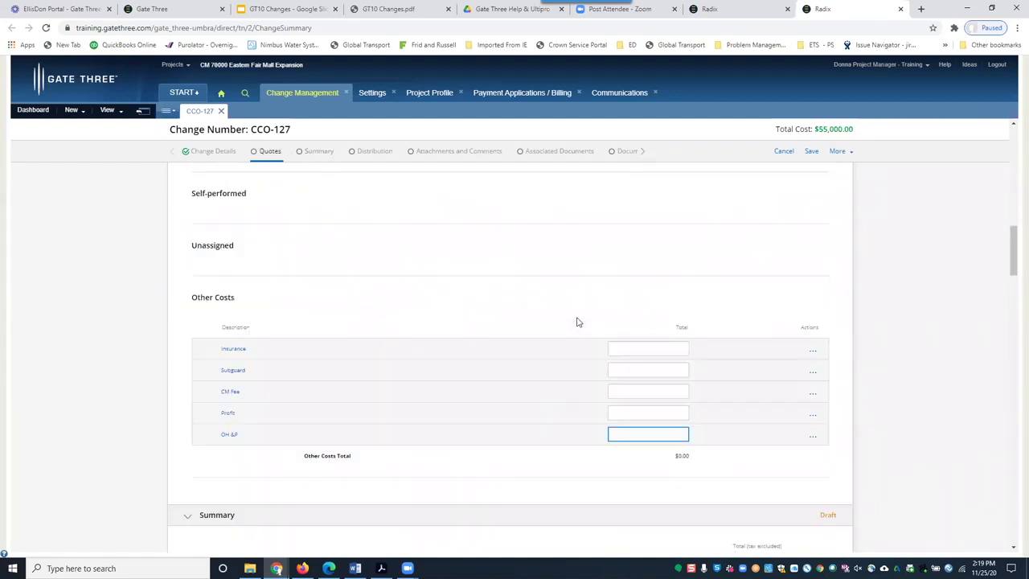
scroll(576, 322, down, 10)
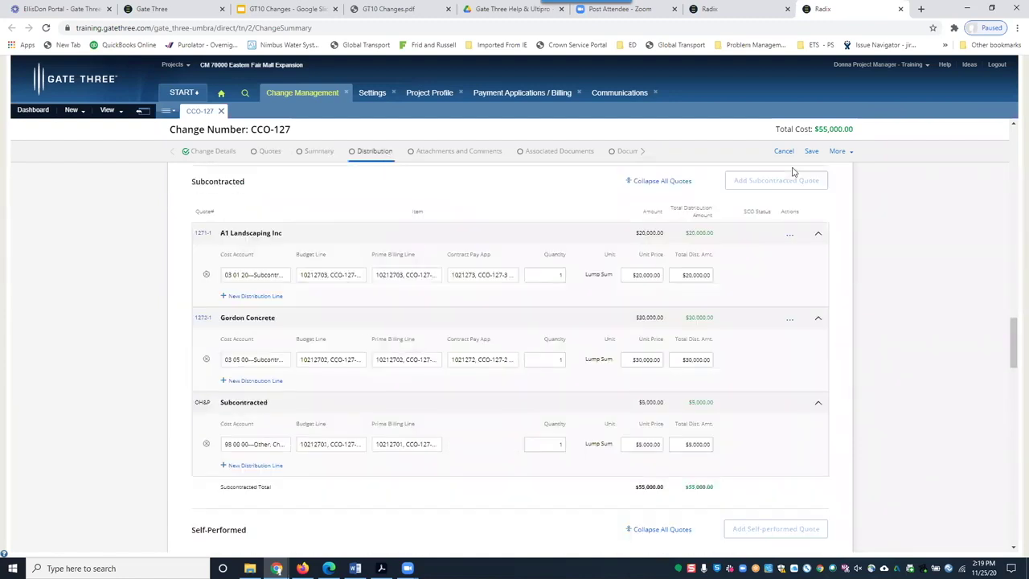
Step: Discard the unsaved edits to change CCO-127 and return to its quotes
click(781, 152)
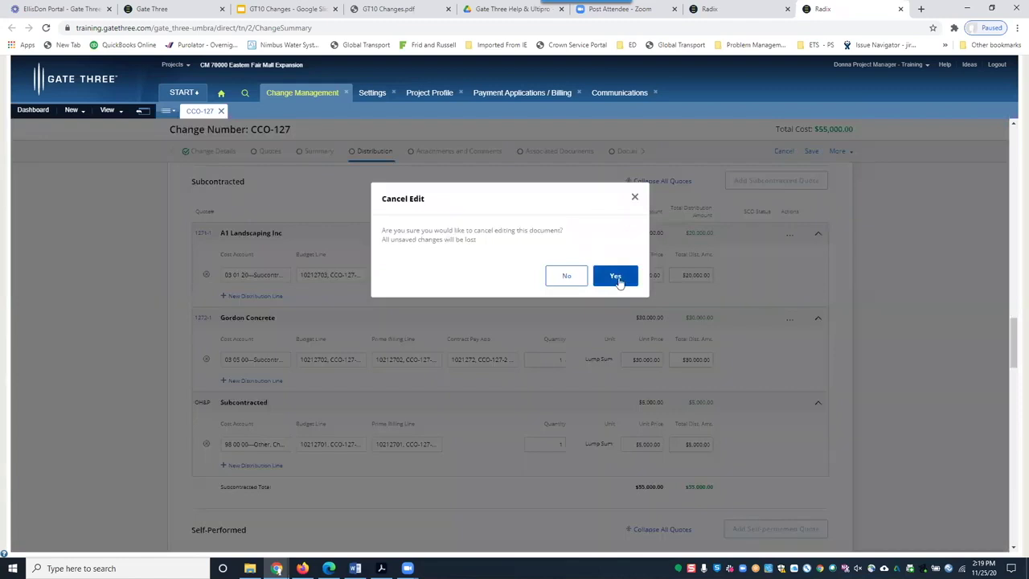
click(615, 275)
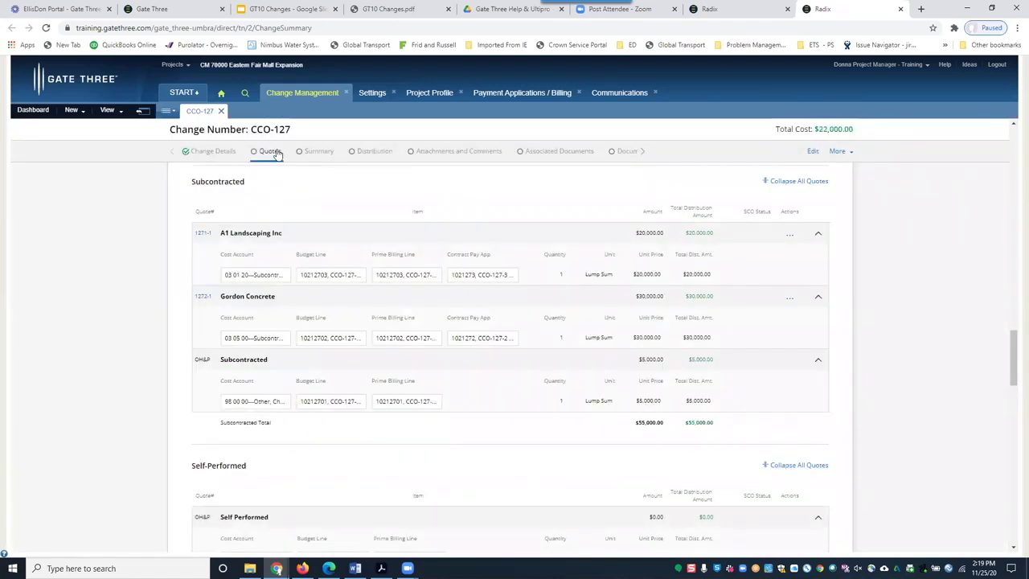
click(273, 153)
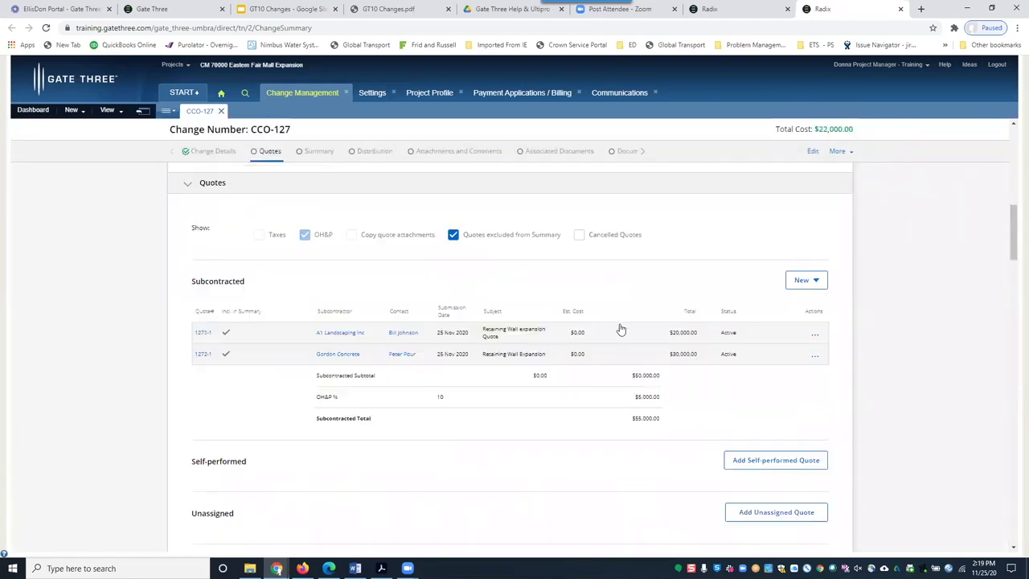
Step: Submit the change summary of CCO-127
scroll(621, 329, down, 3)
scroll(620, 325, down, 10)
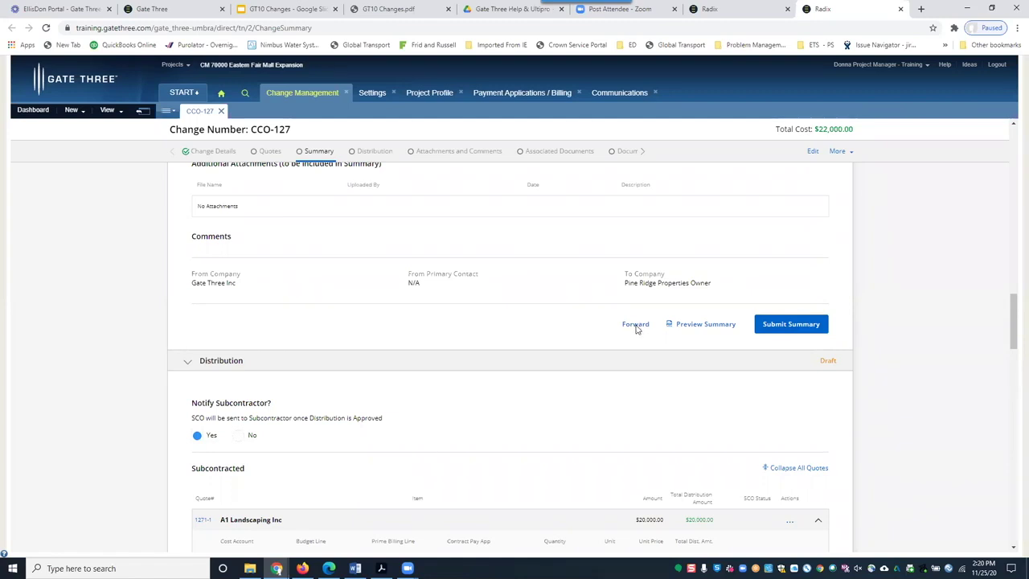
click(787, 330)
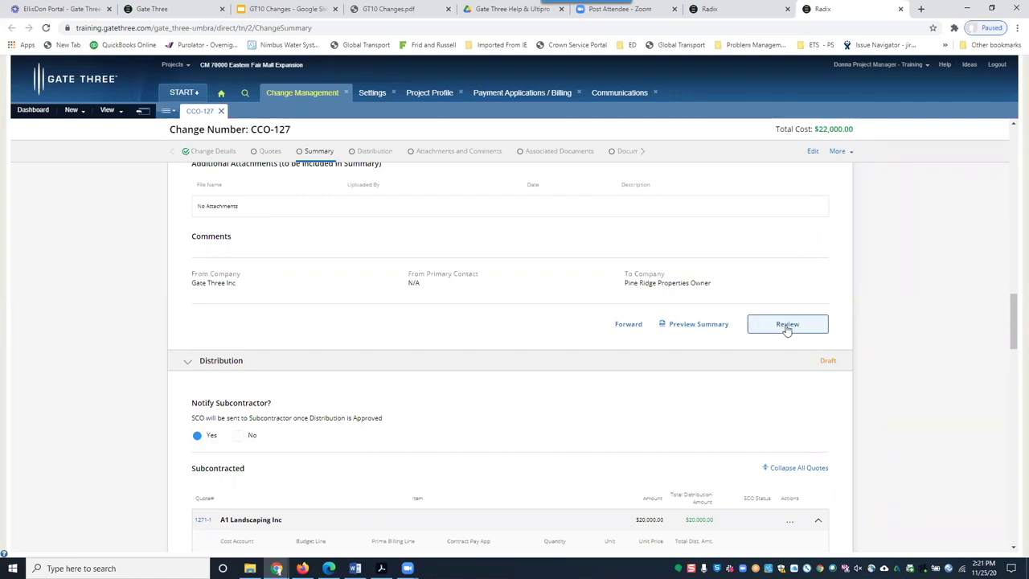
Step: Review the submitted change summary of CCO-127 and approve it without comments
click(786, 325)
scroll(780, 331, up, 1)
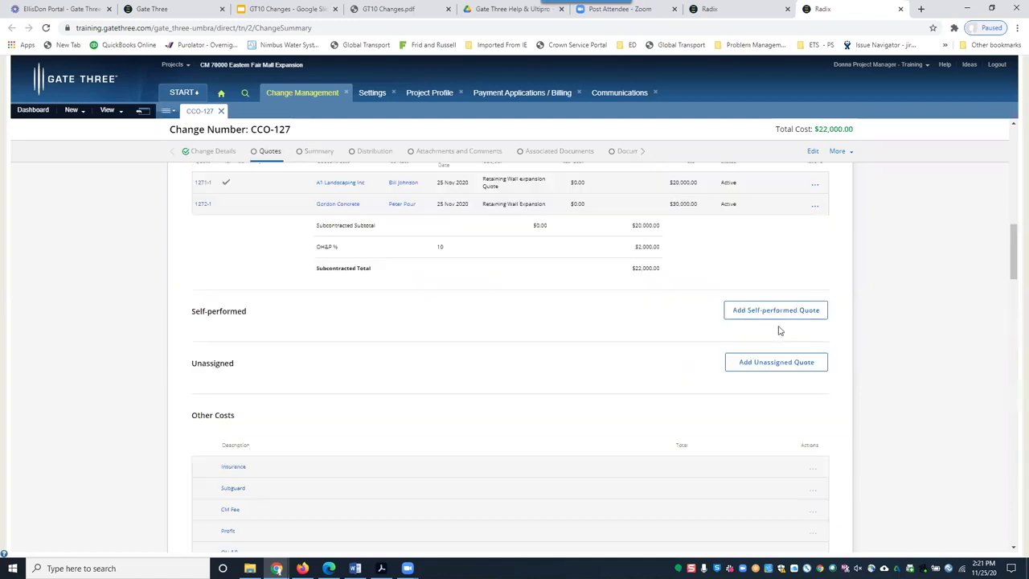
scroll(778, 330, down, 8)
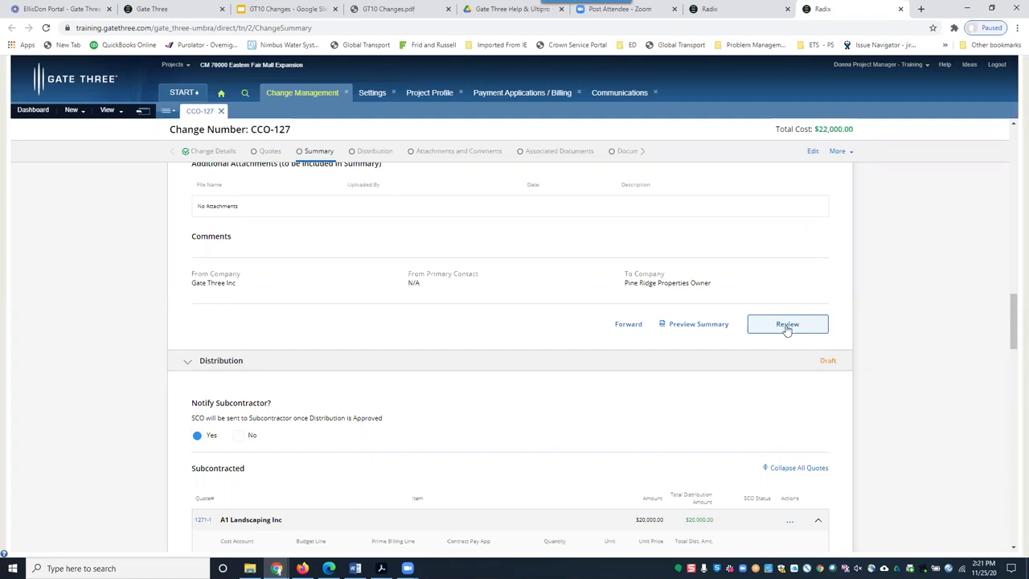
click(787, 325)
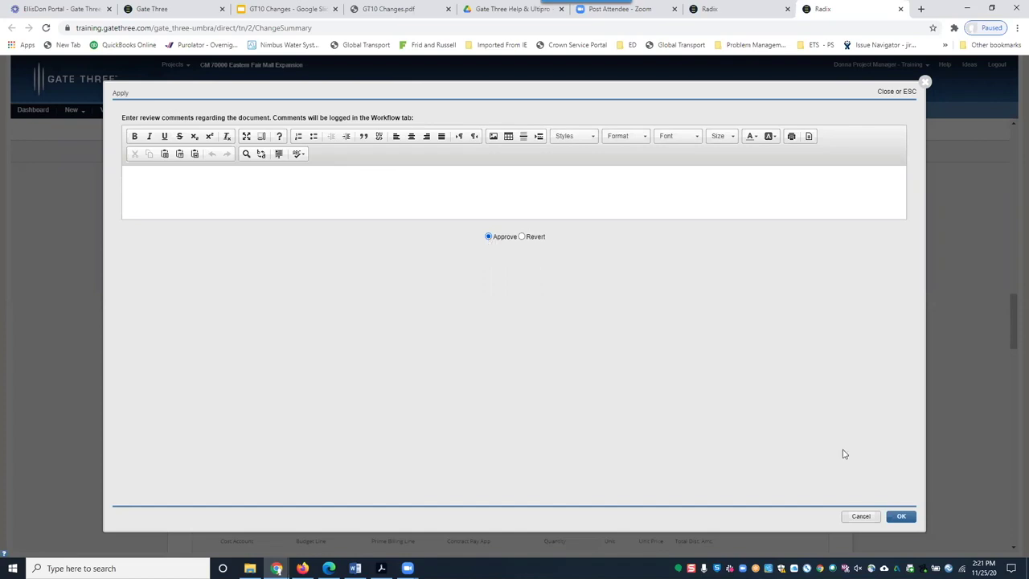
key(Tab)
key(Return)
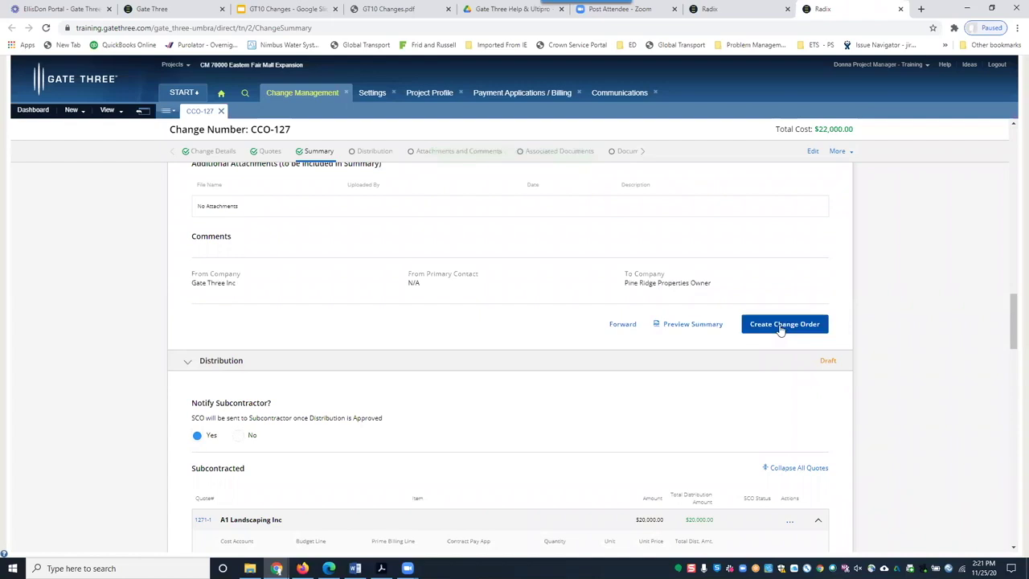
Step: Forward the CCO-127 change summary with its document attachments to the ARZ Architects contact, leaving the comments empty
click(624, 327)
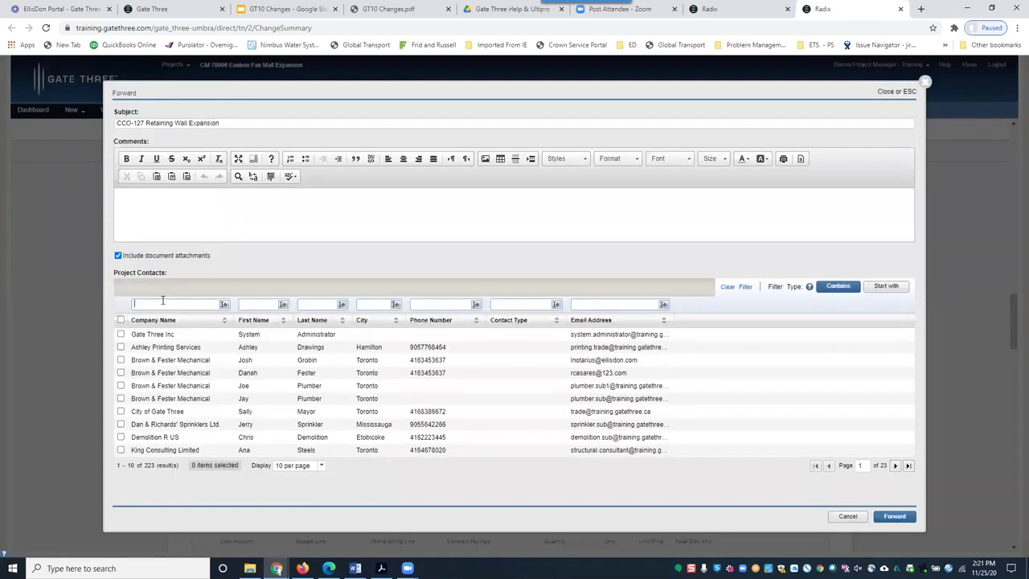
click(273, 304)
text(tom)
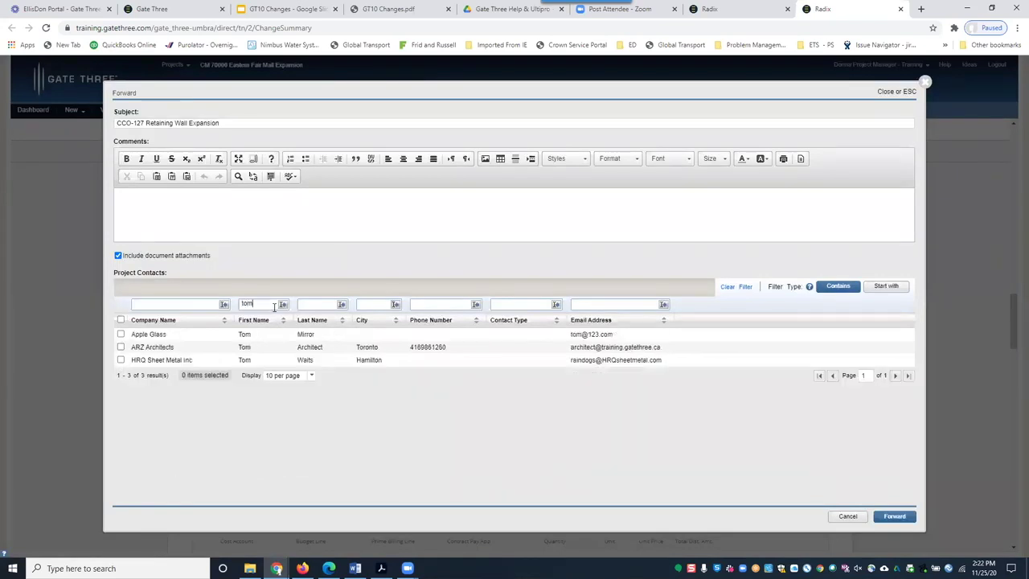
click(121, 348)
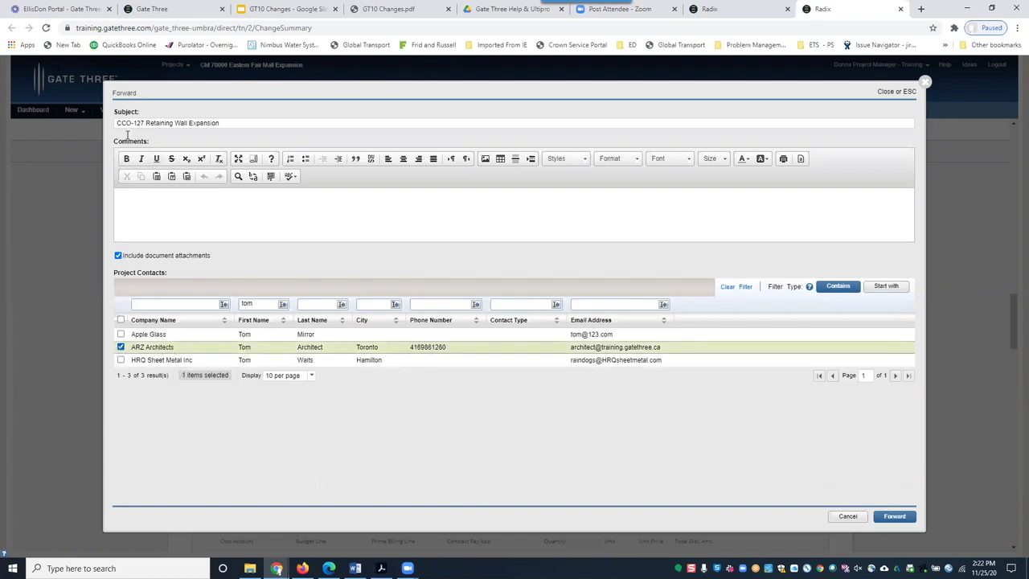
click(155, 198)
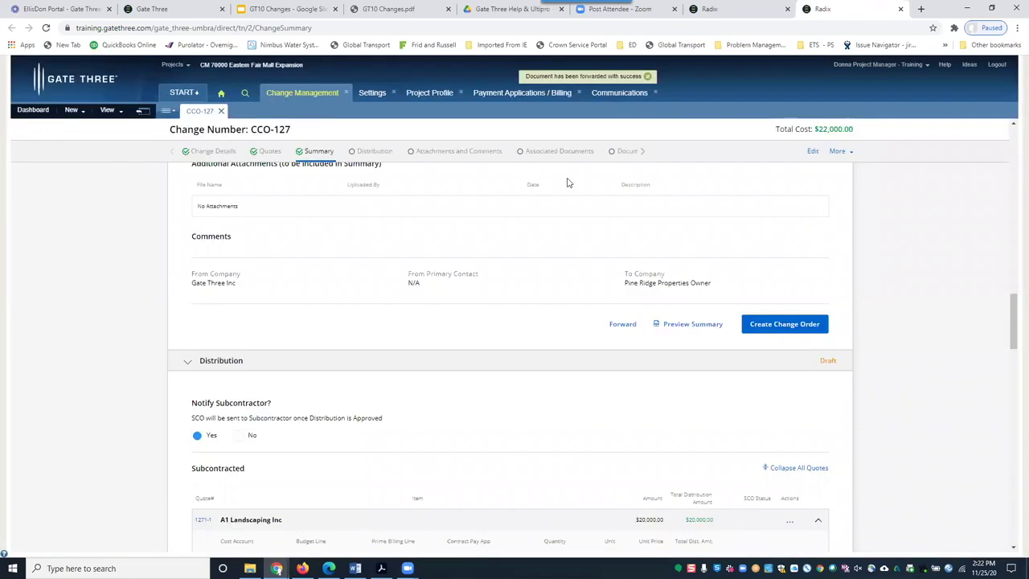
Step: Refresh the project's message archive, check the forwarded CCO-127 Retaining Wall Expansion email and return to the archive
click(615, 95)
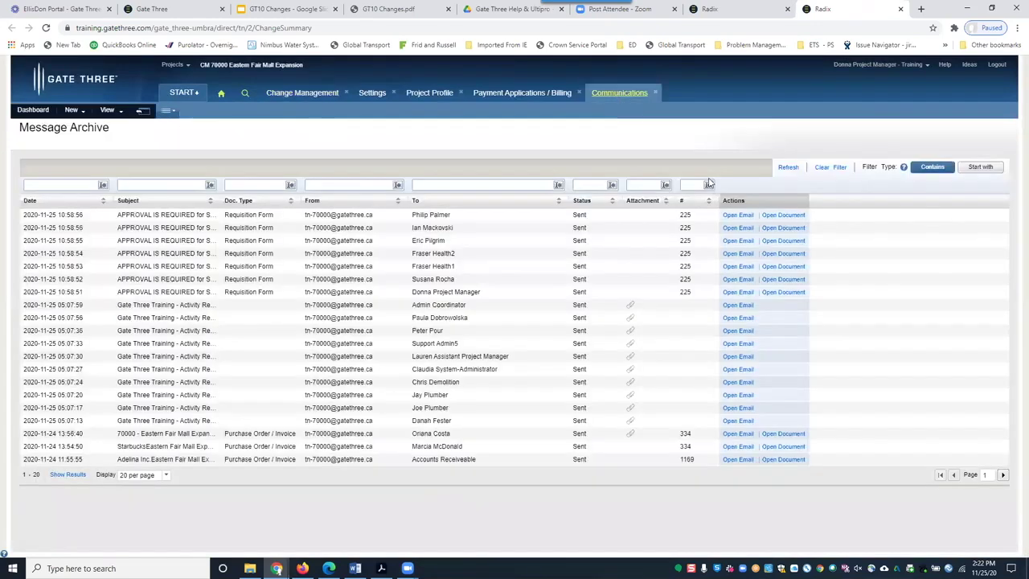
click(788, 168)
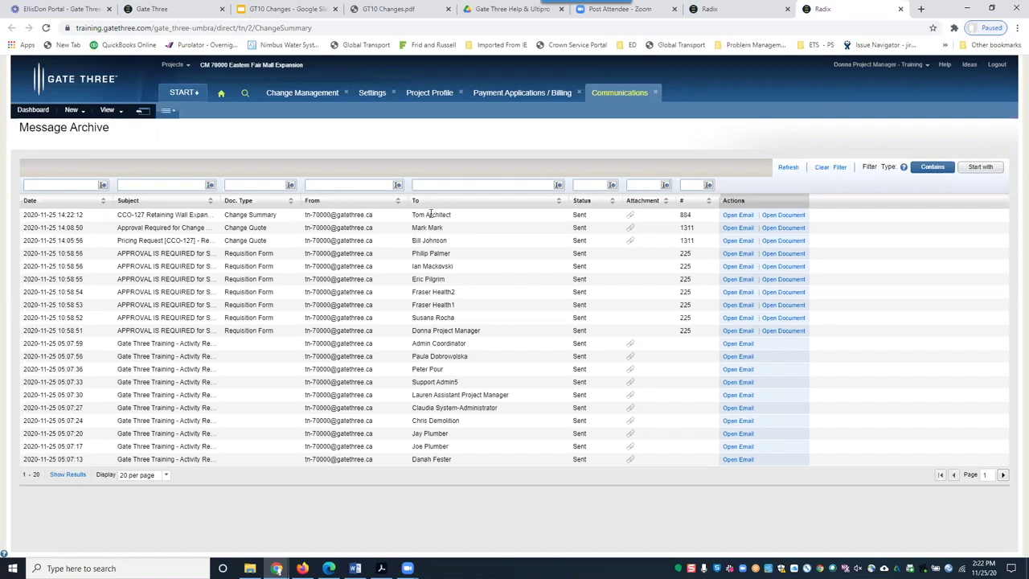
click(737, 215)
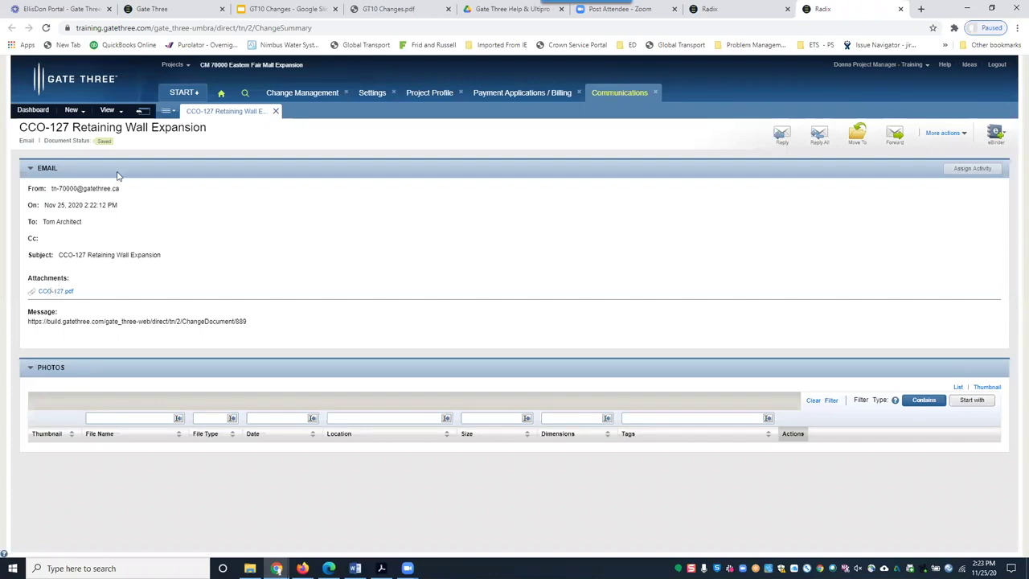
click(142, 111)
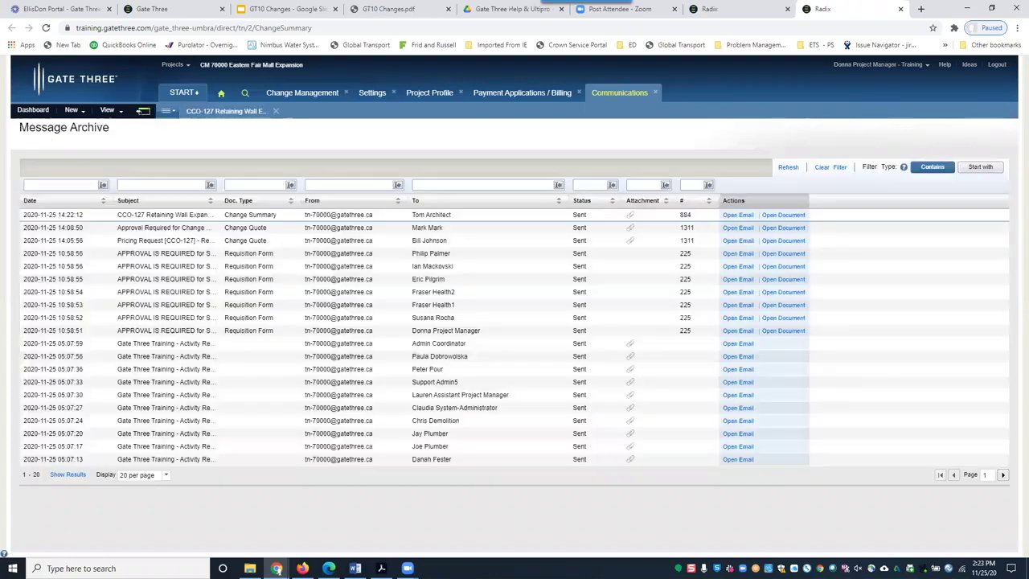
click(107, 111)
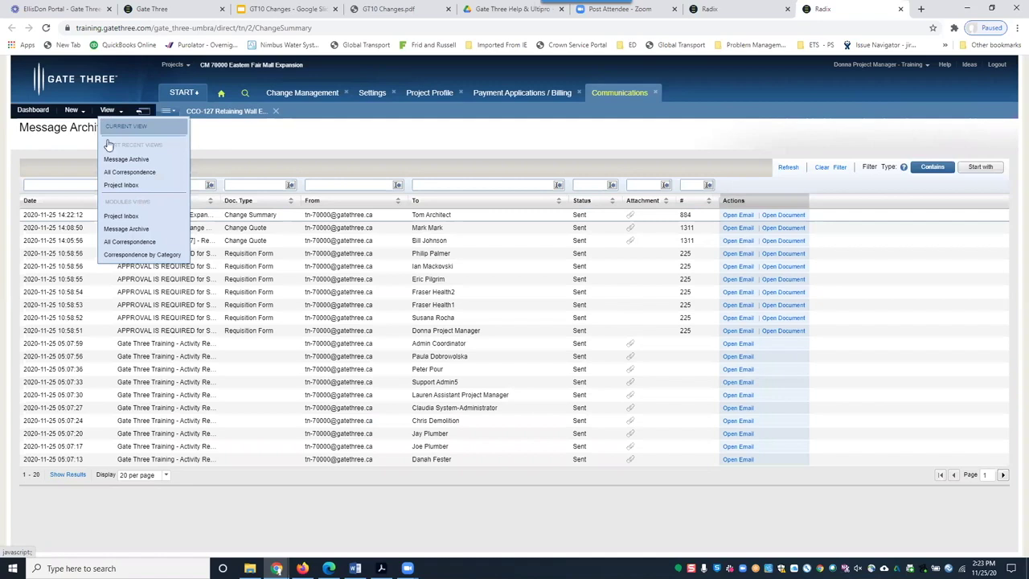
click(133, 160)
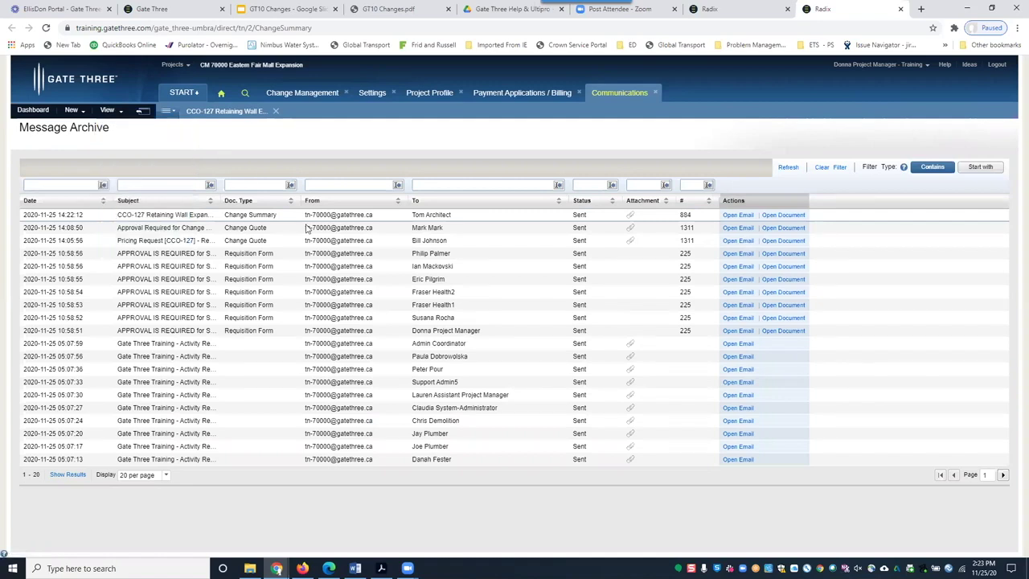
Step: Review the subcontractor notification option and quote amounts in CCO-127's distribution, consulting the changes workflow PDF in Adobe Acrobat
click(302, 92)
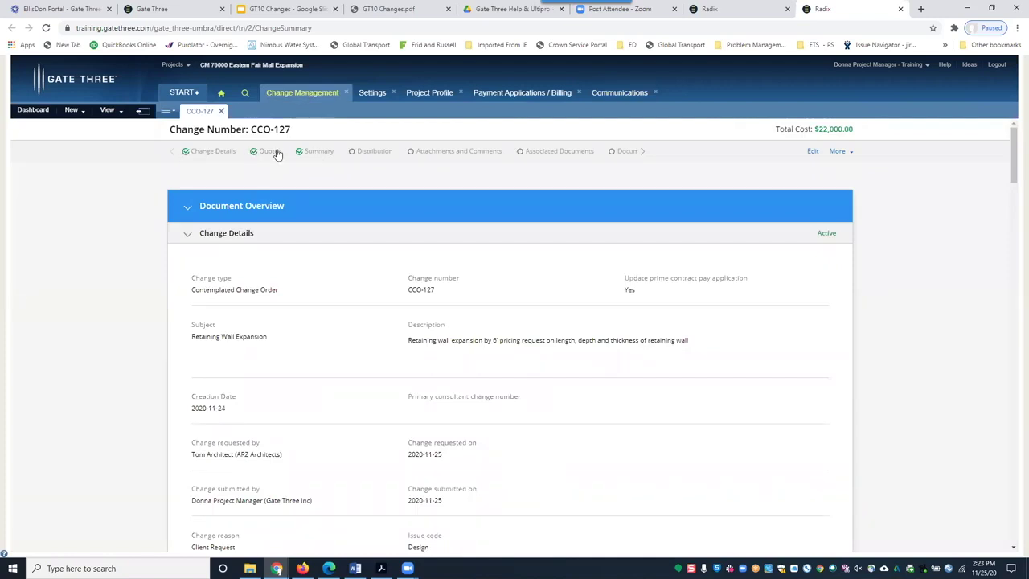
click(369, 156)
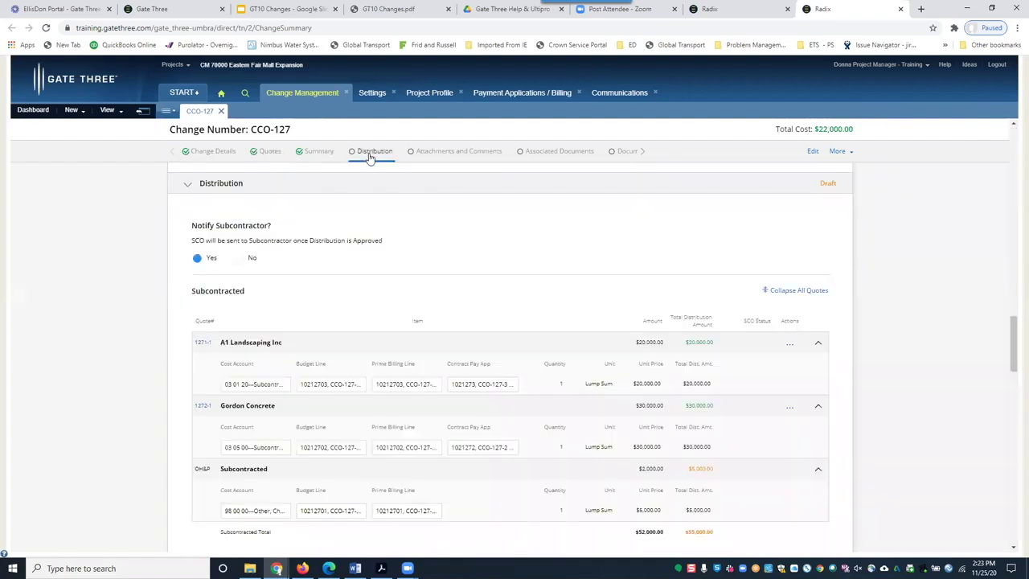
key(alt+Tab)
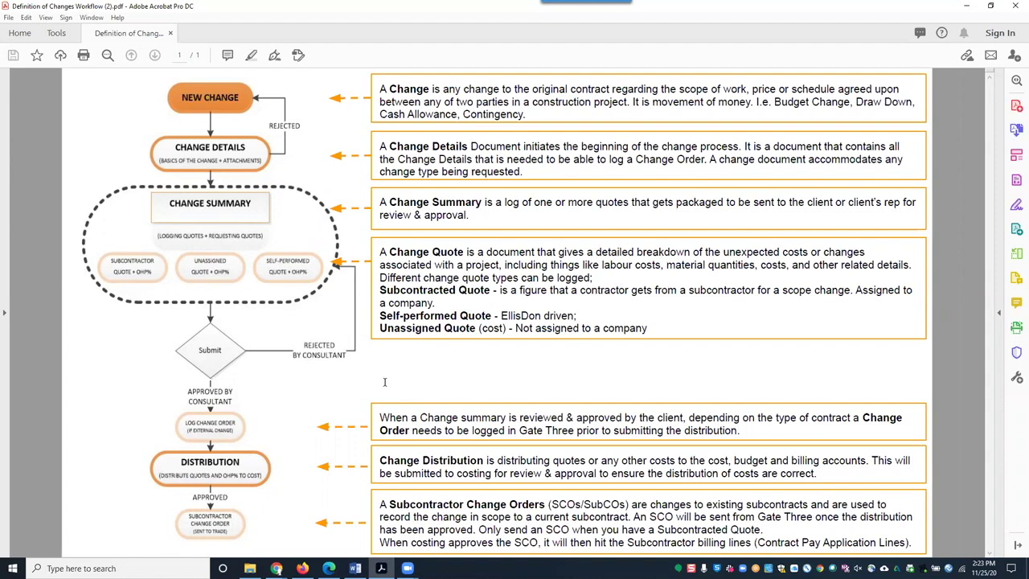
key(alt+Tab)
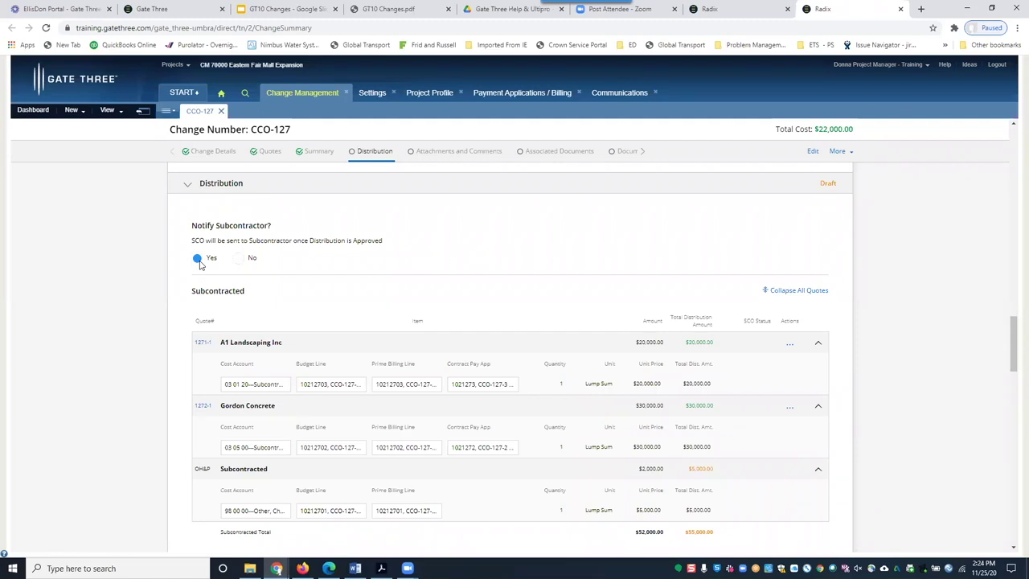
Step: Check the Automatic SCO Issuing option in the project's change parameters and return to the change order
click(372, 94)
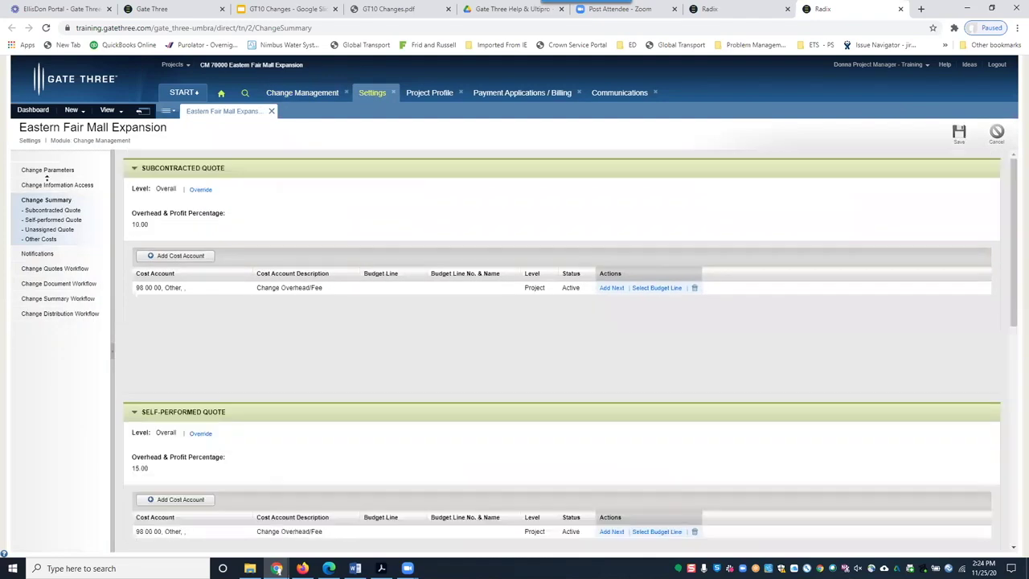
click(49, 172)
scroll(151, 303, down, 5)
scroll(215, 404, down, 5)
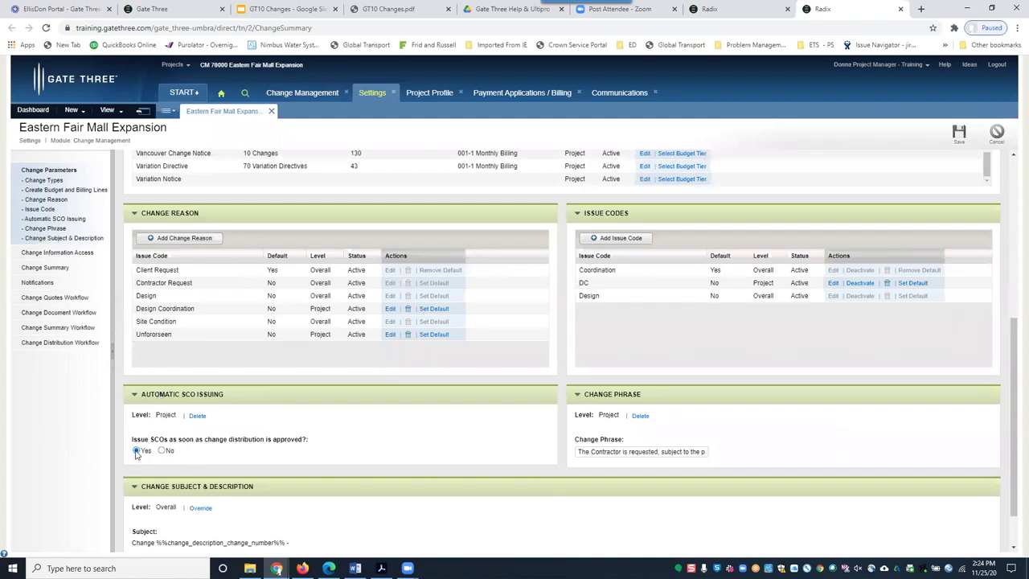
click(306, 96)
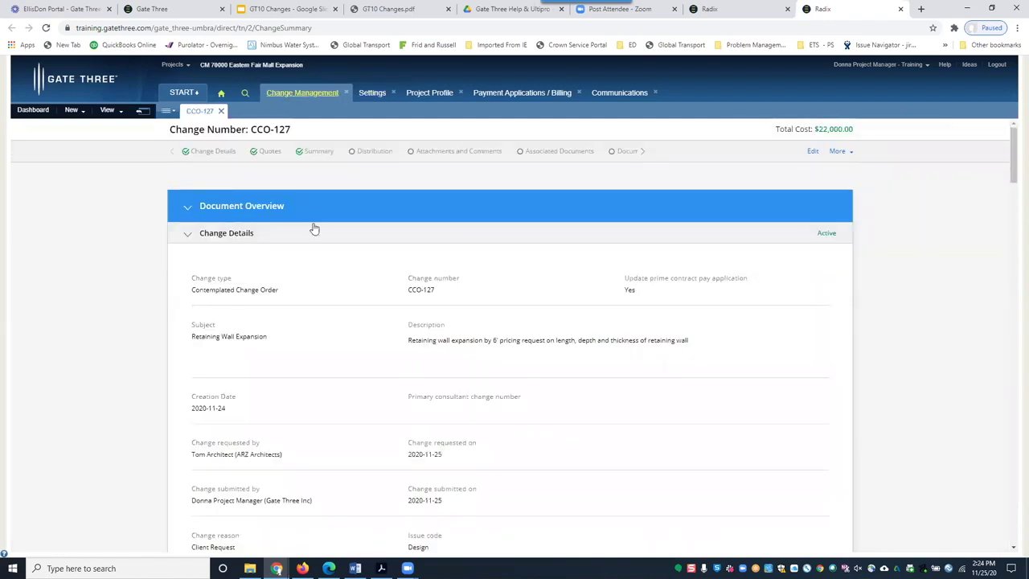
Step: Review the Summary section of CCO-127, including its total, companies and change order option
click(319, 152)
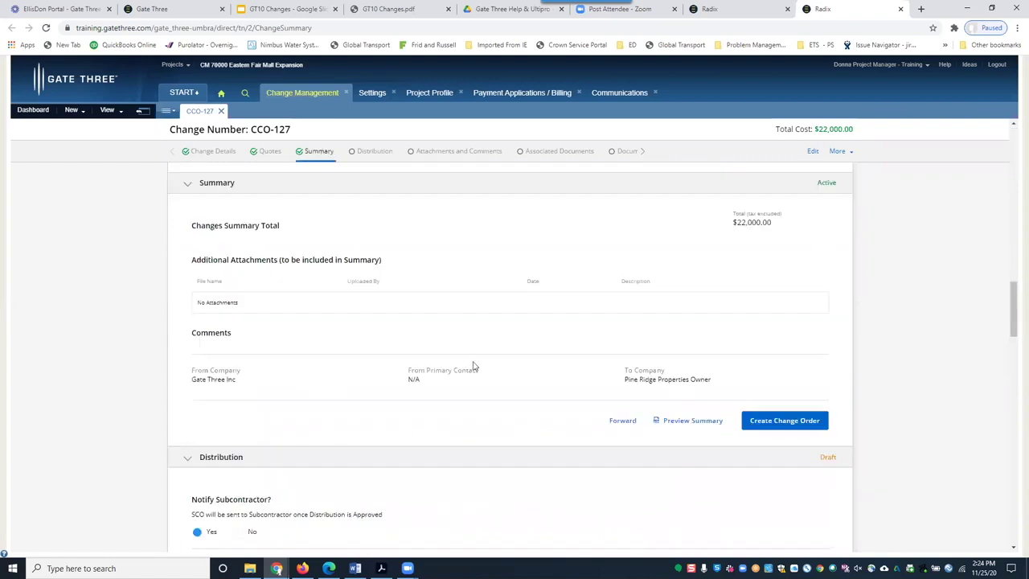
scroll(459, 397, down, 1)
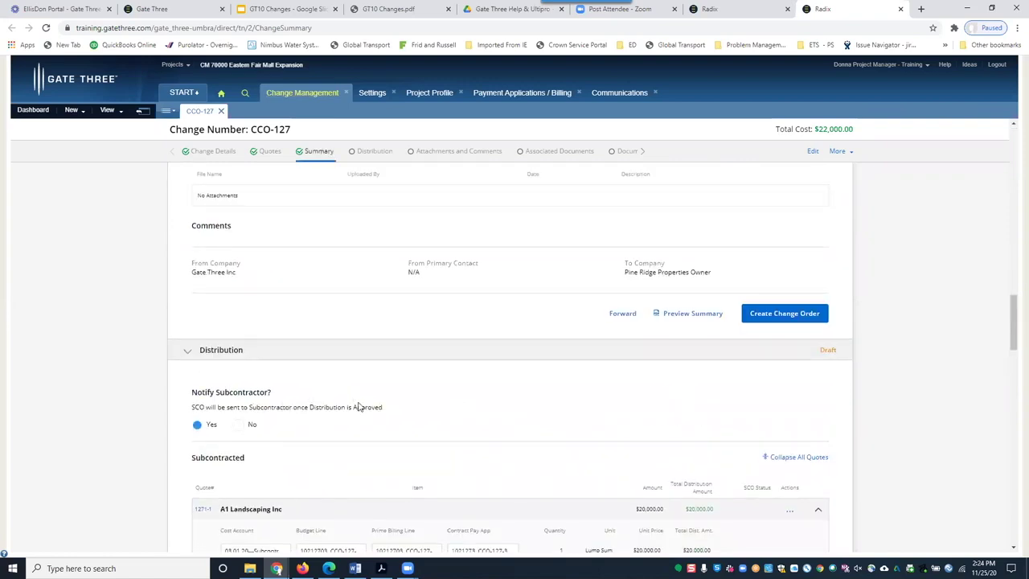
scroll(340, 405, up, 1)
scroll(341, 406, up, 1)
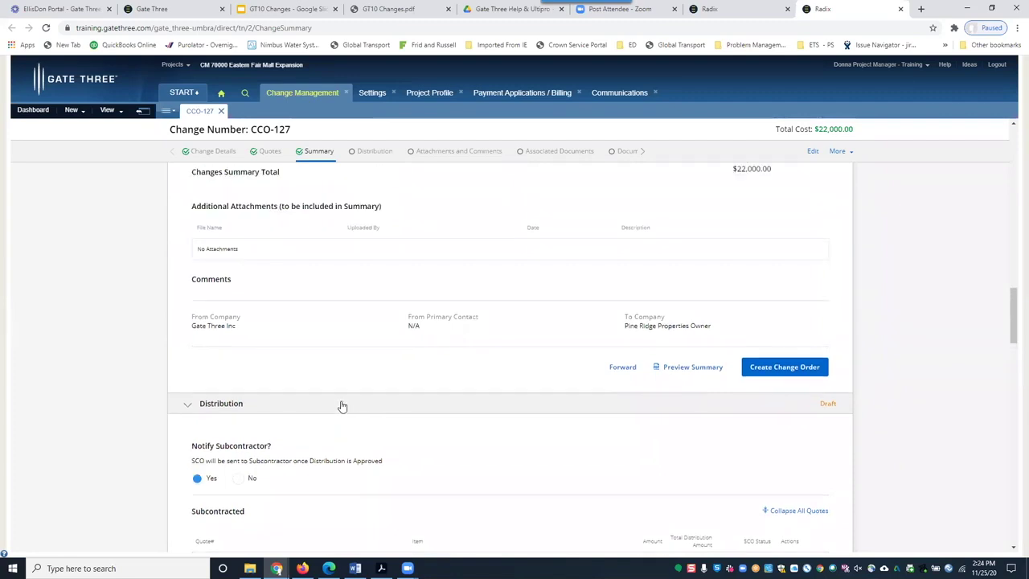
scroll(428, 370, up, 3)
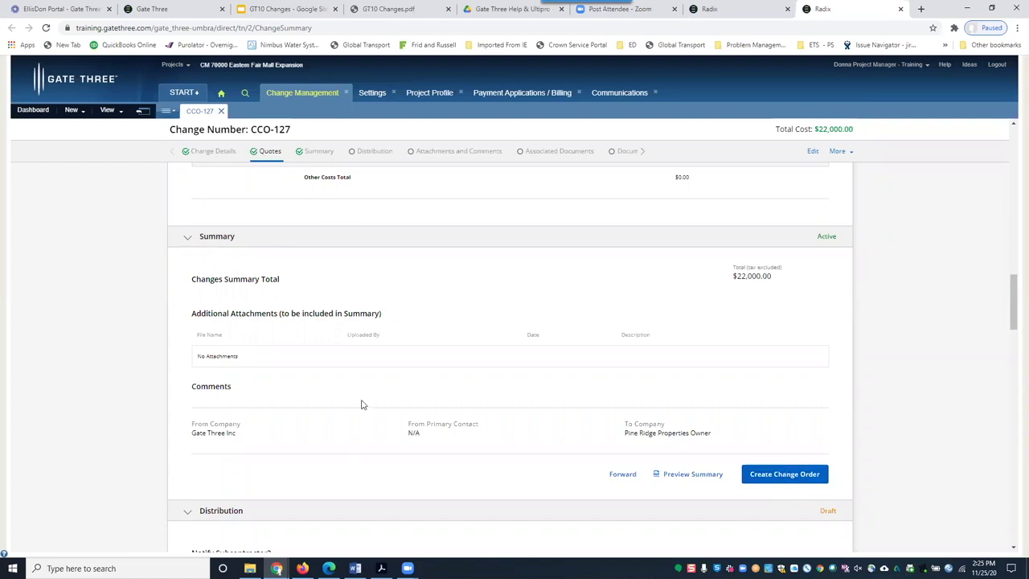
Step: Refresh the Monthly Billing layout lines filtered by CCO-127 and check their pending change amounts
click(524, 94)
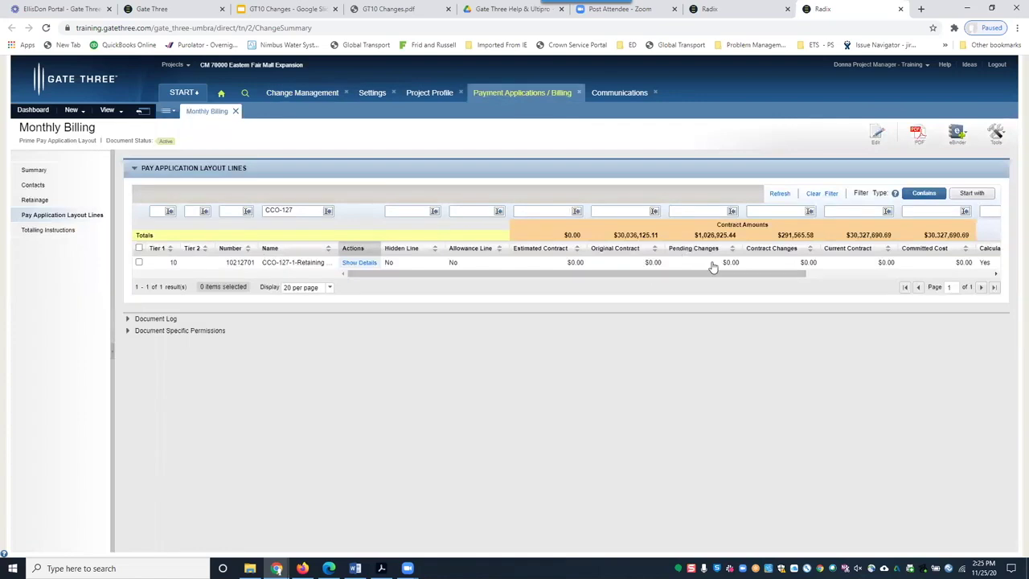
click(779, 195)
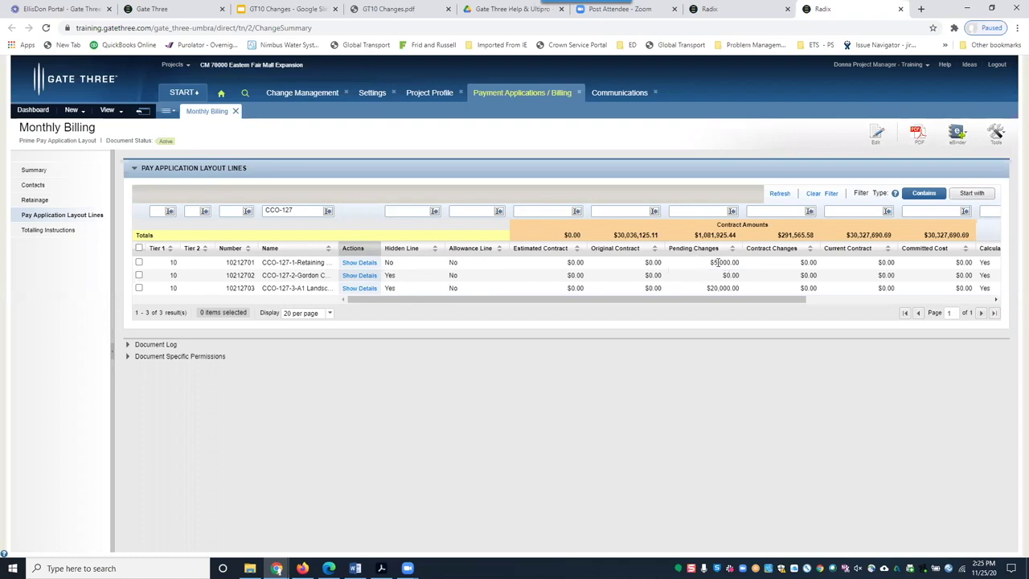
double_click(737, 263)
Step: Compare CCO-127's subcontracted distribution amounts and OH&P with the quotes included in its summary
click(302, 93)
click(374, 151)
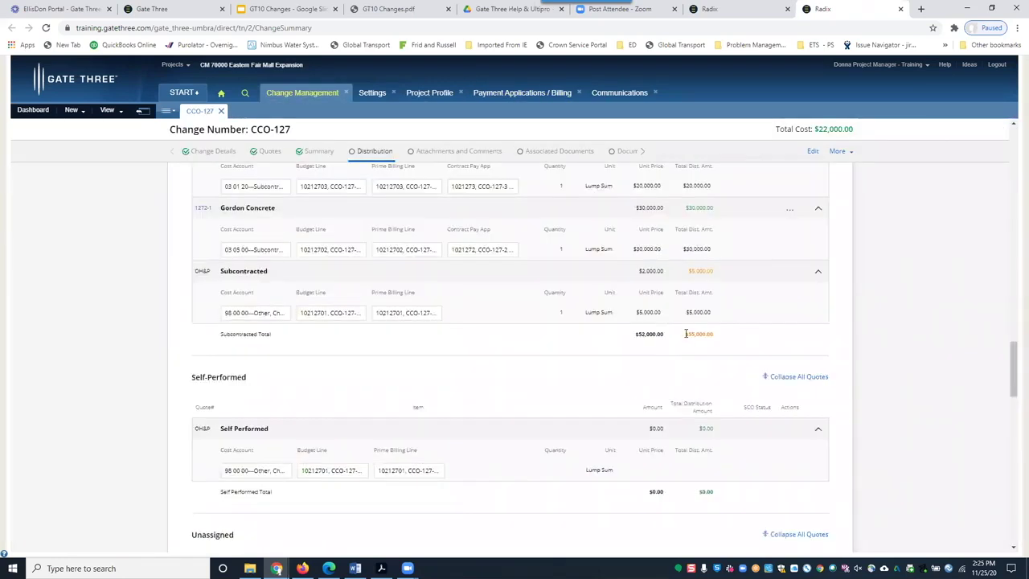
scroll(675, 325, up, 2)
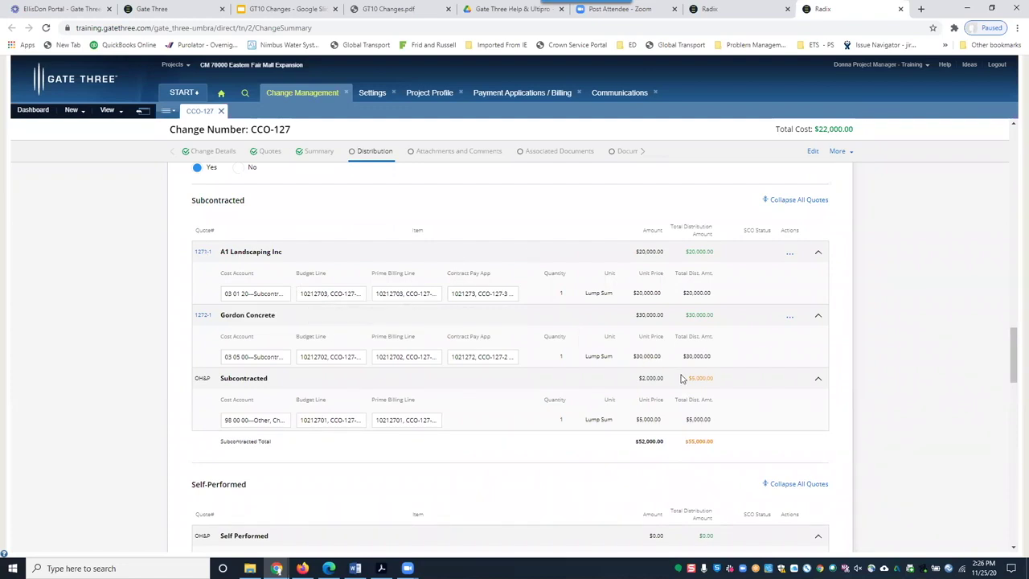
scroll(681, 378, up, 2)
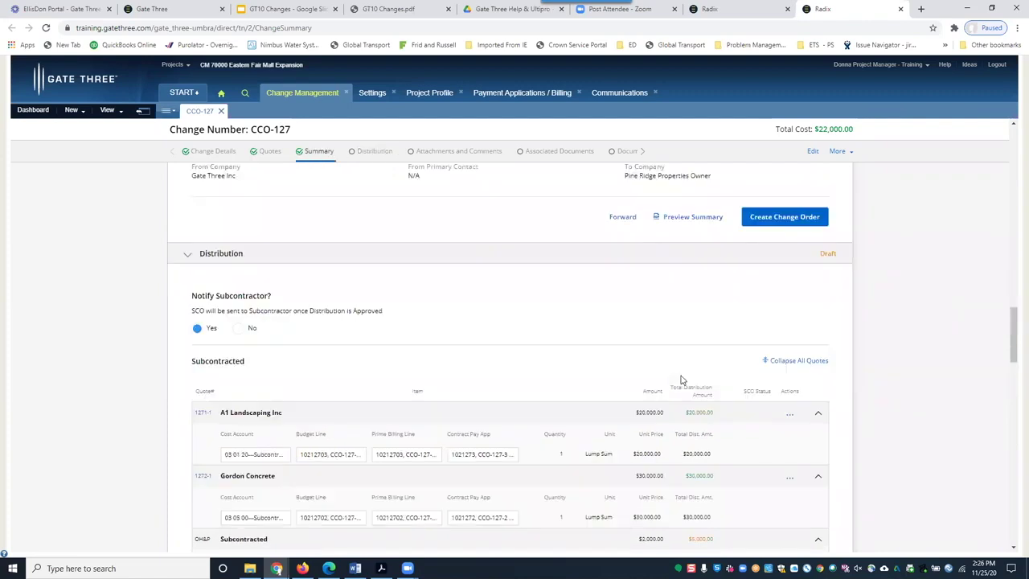
scroll(680, 378, up, 8)
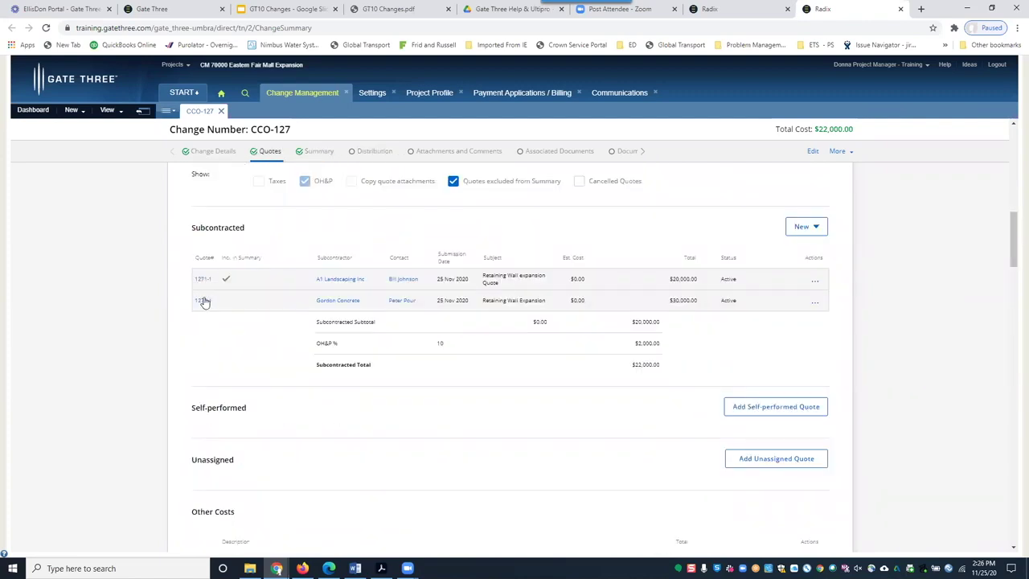
Step: Examine the Gordon Concrete quote and, with CCO-127 in edit mode, check which subcontracted quotes are included in the summary
click(203, 301)
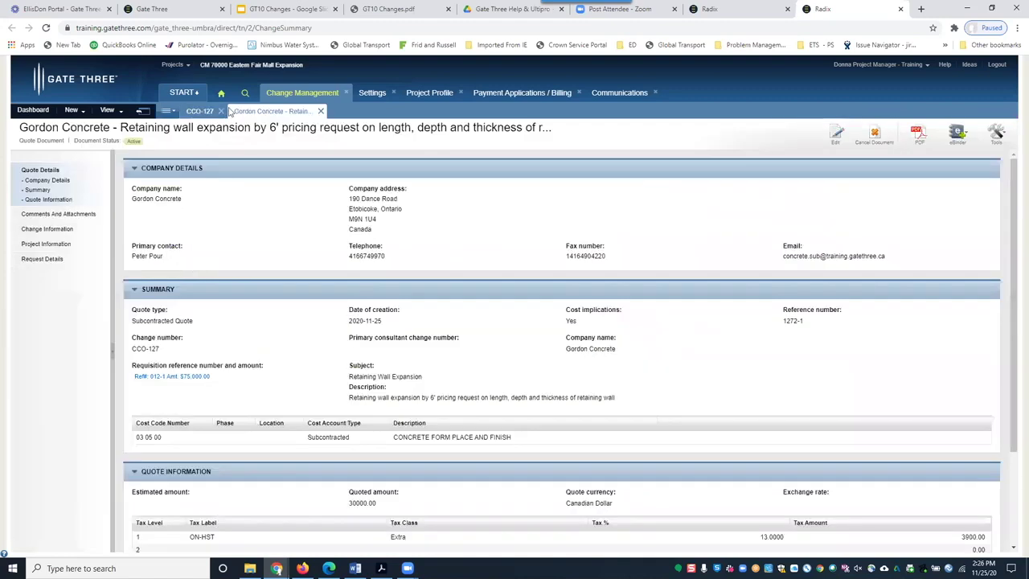
click(201, 113)
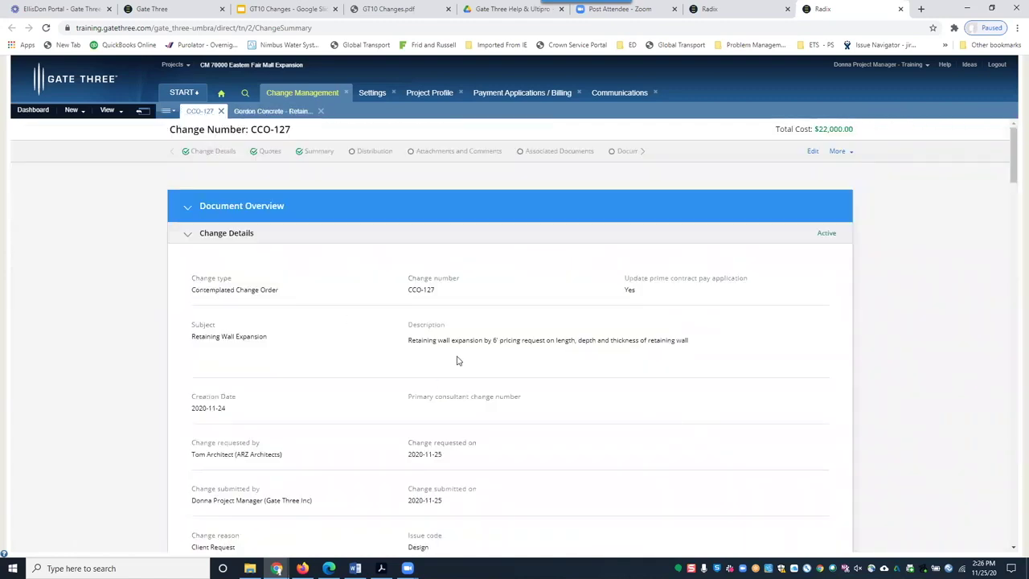
click(275, 155)
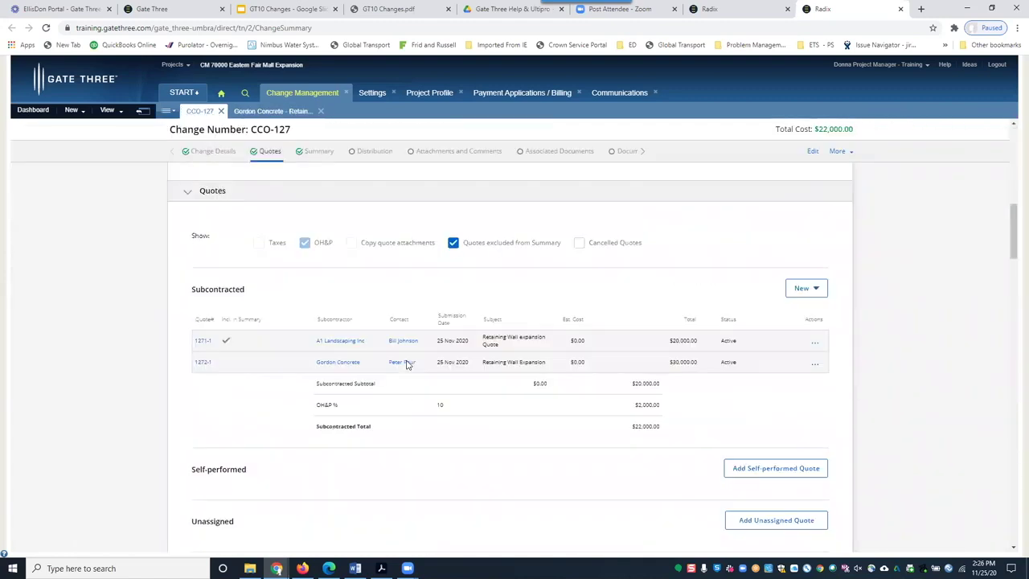
scroll(410, 392, down, 1)
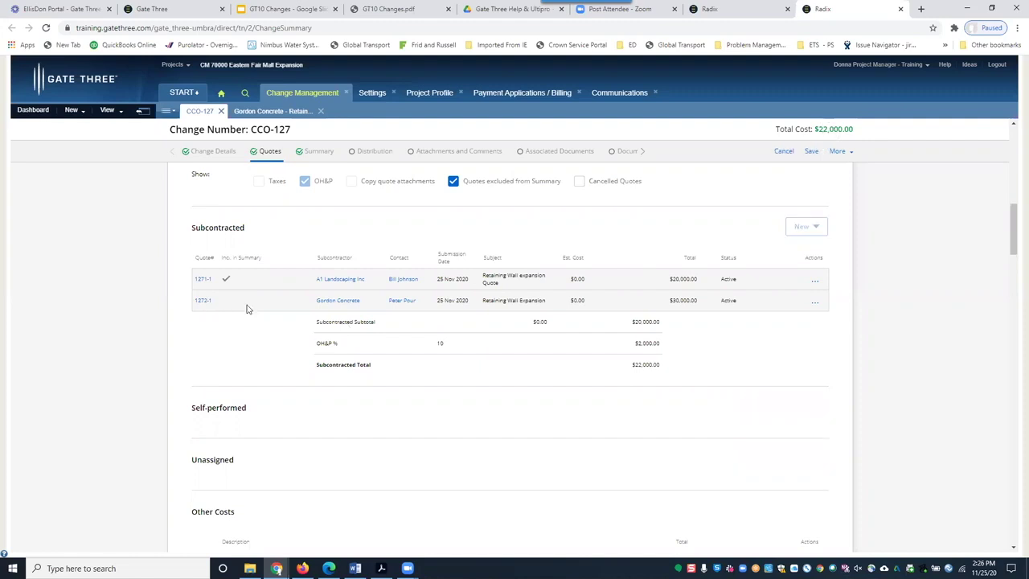
click(217, 303)
click(206, 111)
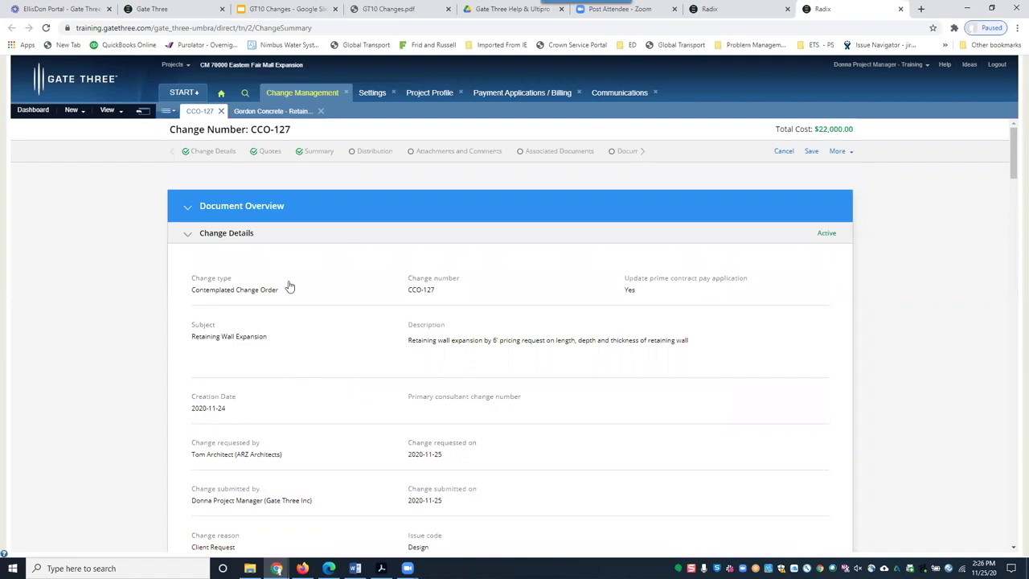
scroll(319, 301, down, 1)
click(271, 153)
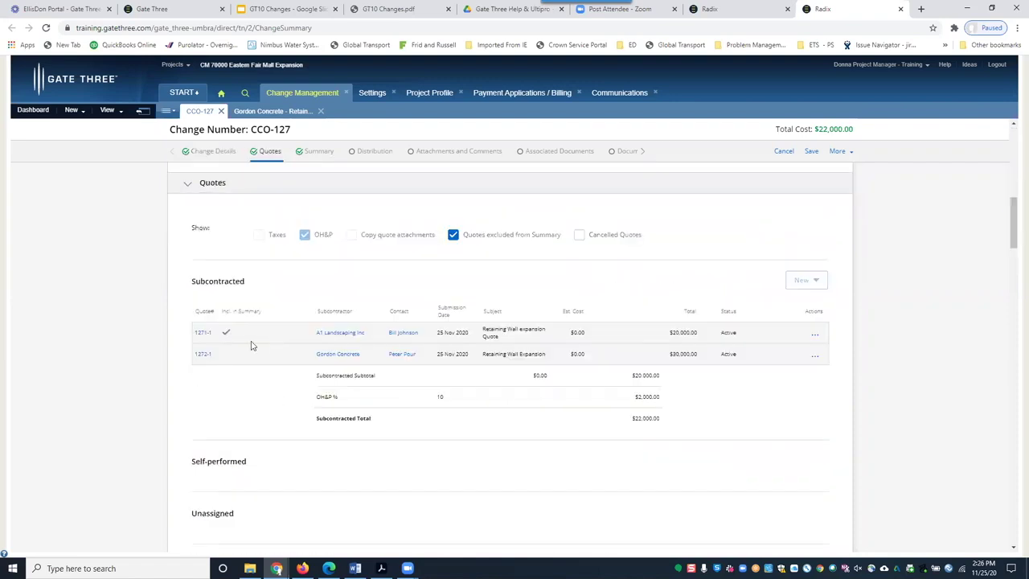
Step: Cancel the Gordon Concrete retaining wall quote document
click(272, 113)
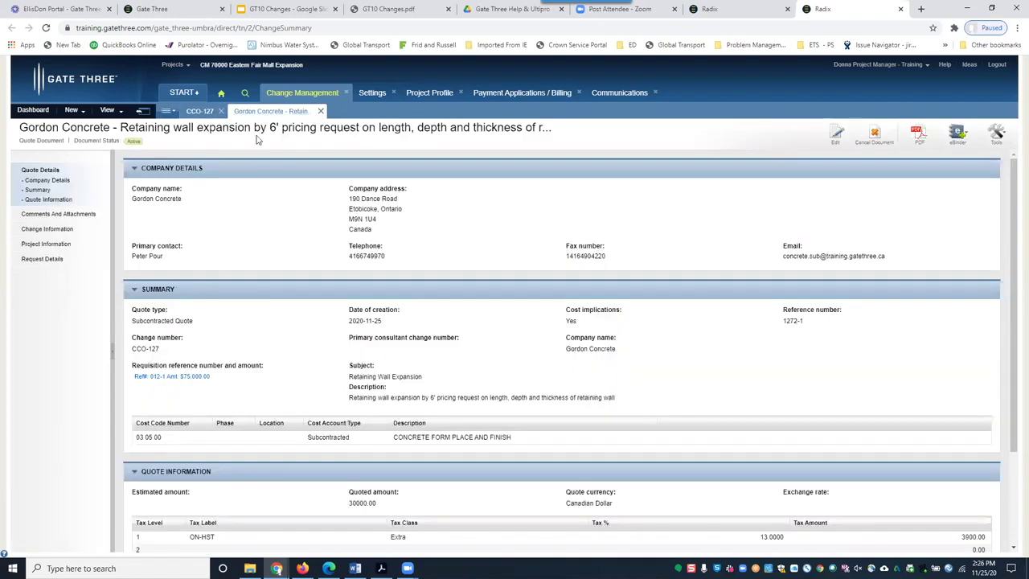
click(875, 135)
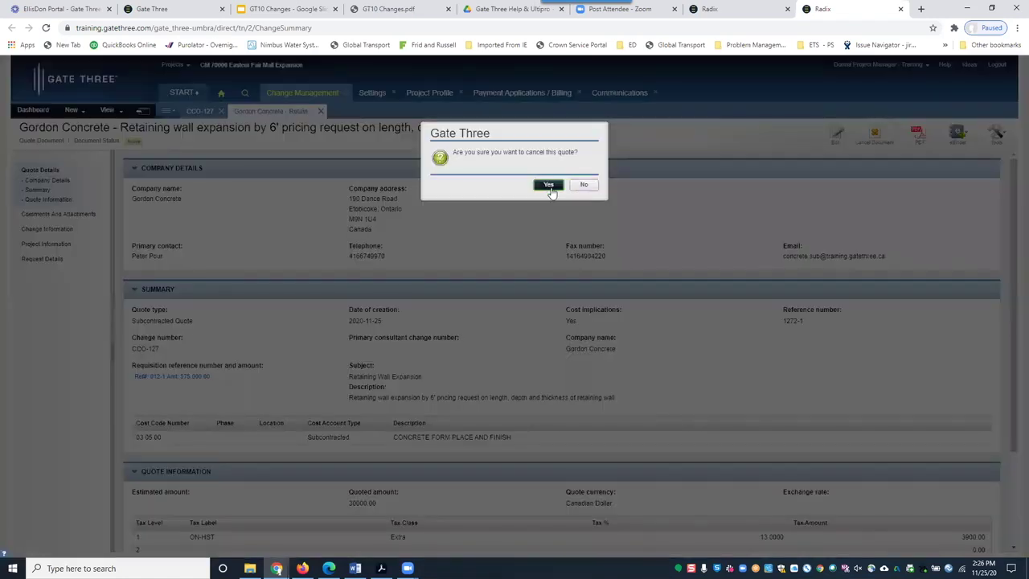
click(549, 184)
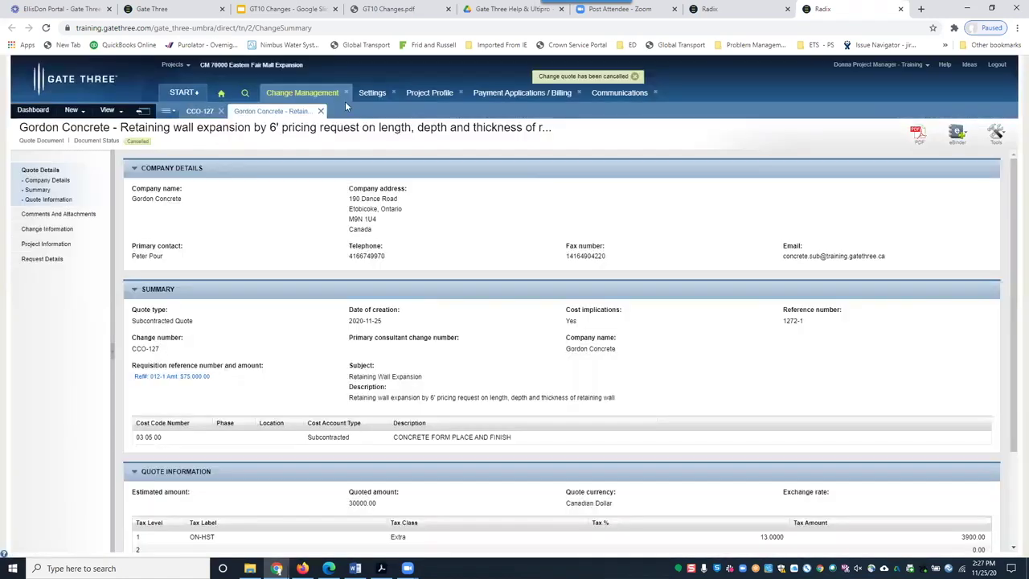
Step: Refresh CCO-127 and review its subcontracted quotes and other costs
click(198, 112)
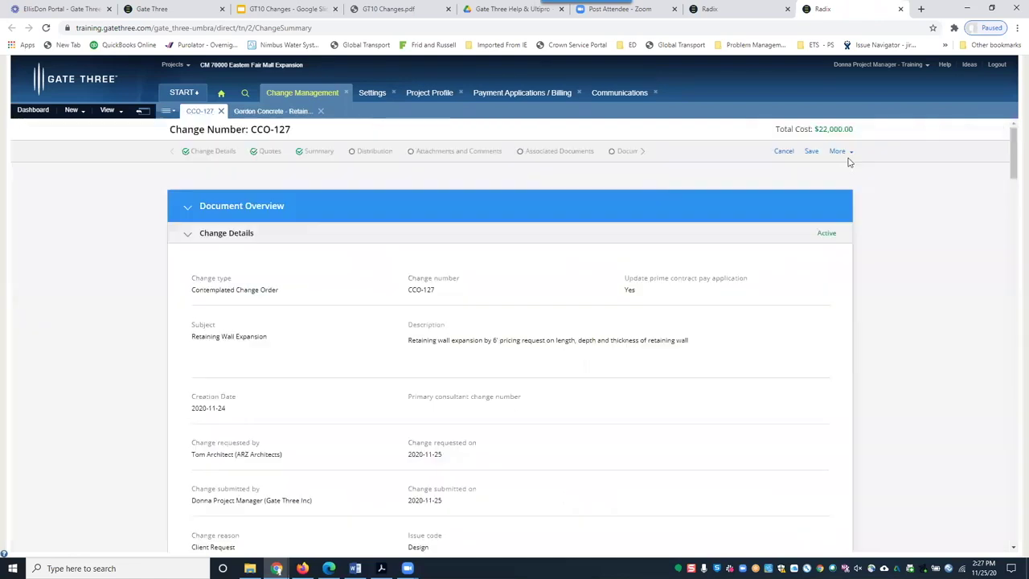
click(838, 161)
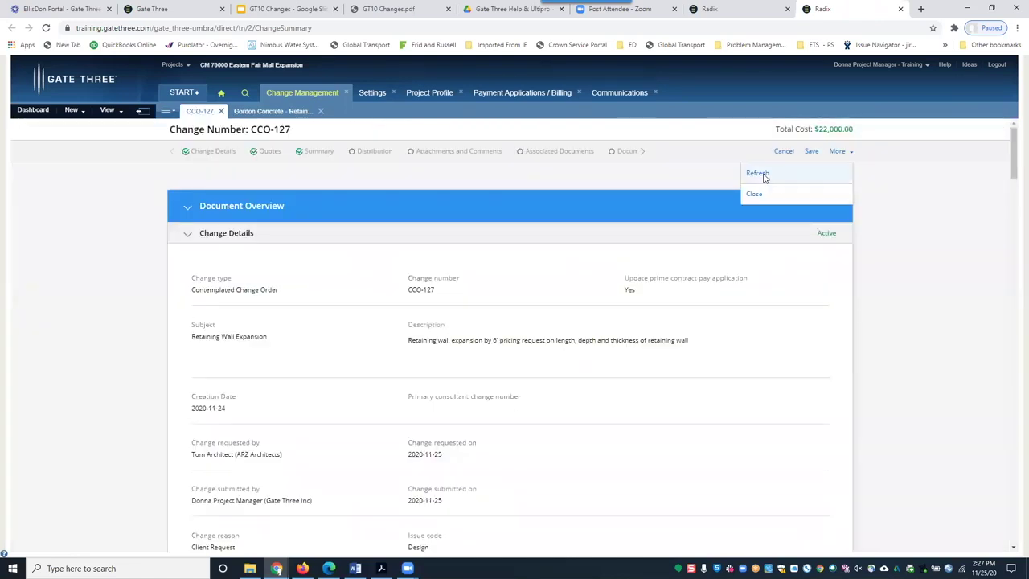
click(269, 153)
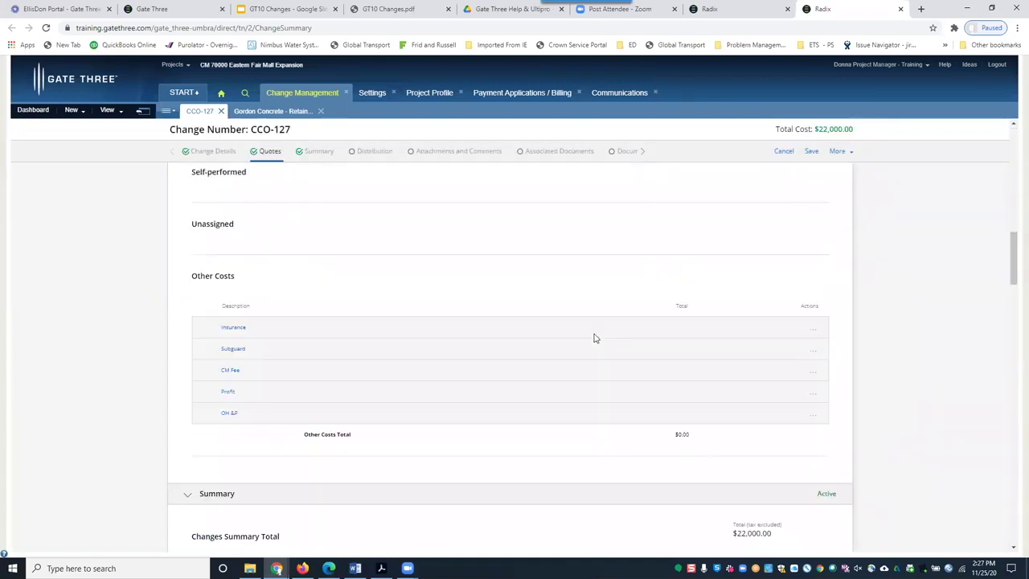
scroll(593, 338, down, 8)
scroll(594, 339, up, 6)
scroll(594, 338, up, 5)
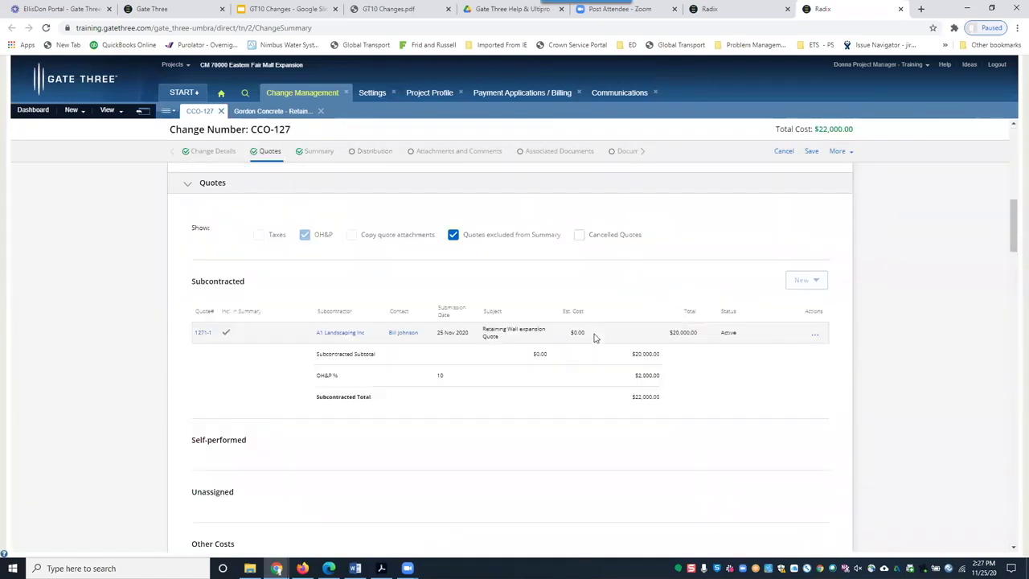
Step: Check the line numbers and pending change amounts of the CCO-127 lines in the Monthly Billing layout
click(519, 93)
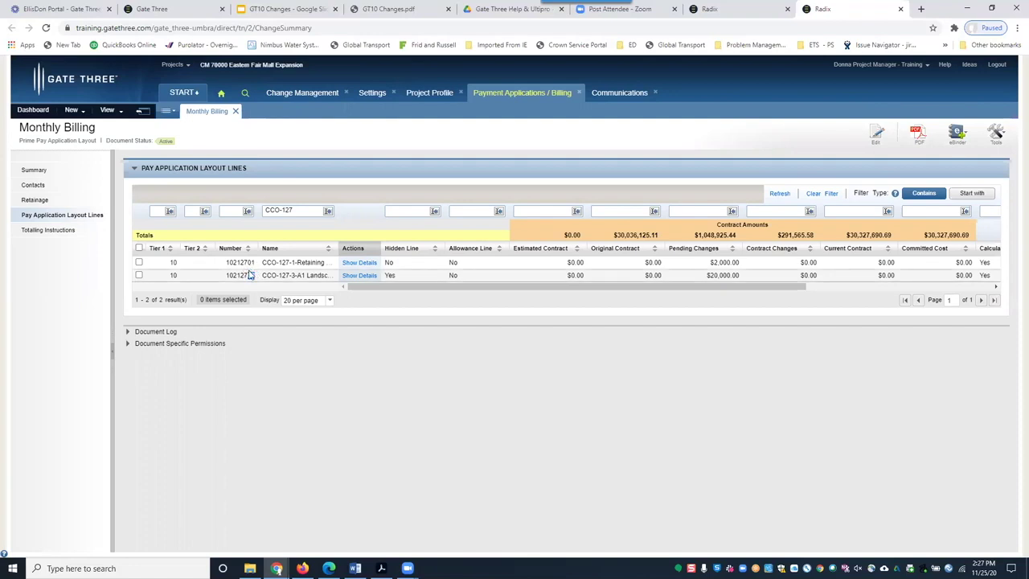
drag(250, 275, 255, 274)
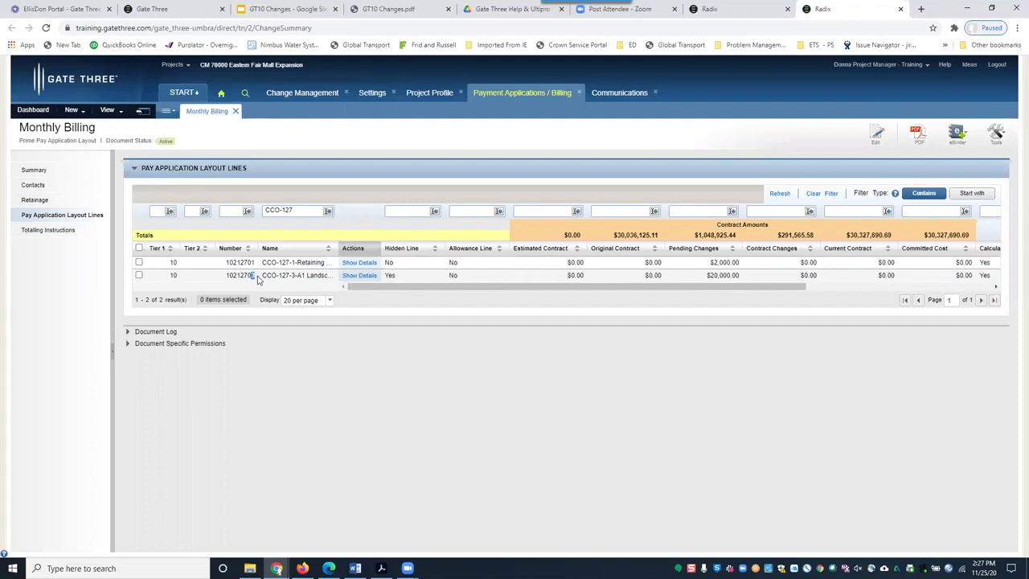
drag(251, 276, 255, 275)
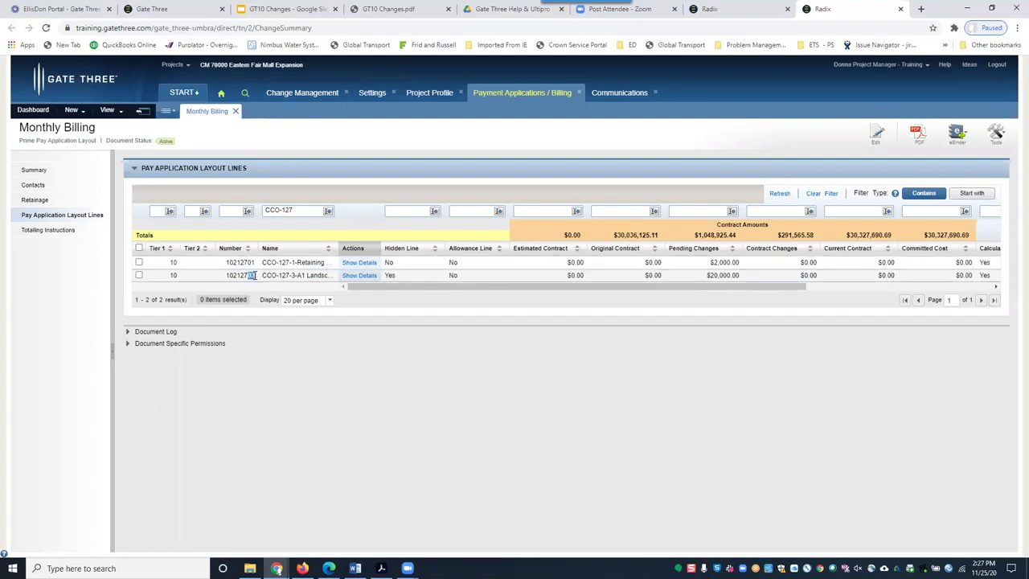
click(228, 262)
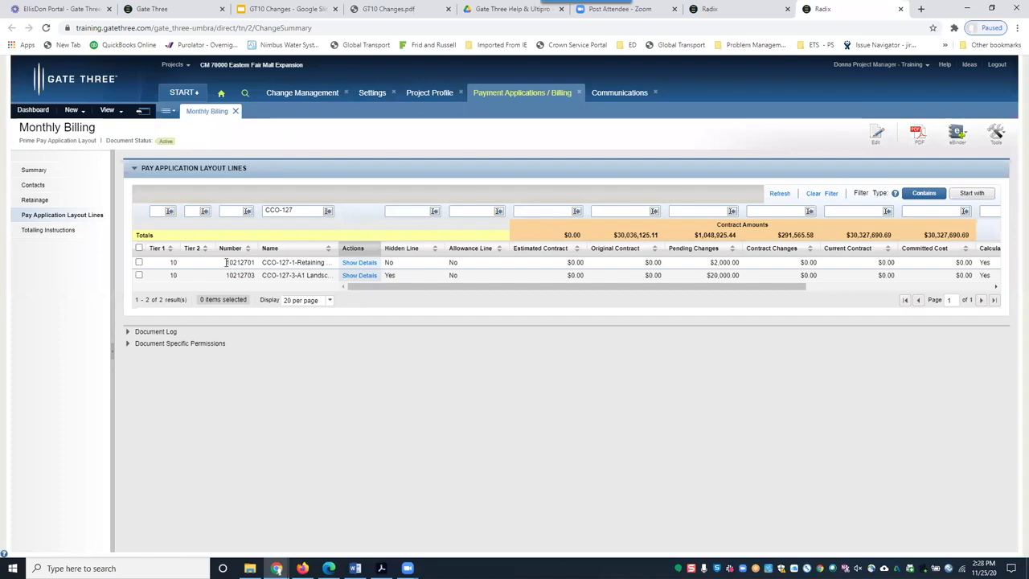
drag(232, 263, 238, 265)
Step: Compare the Contemplated Change Order prefix in the Change Management settings with the CCO-127 line numbers in the Monthly Billing layout
click(362, 95)
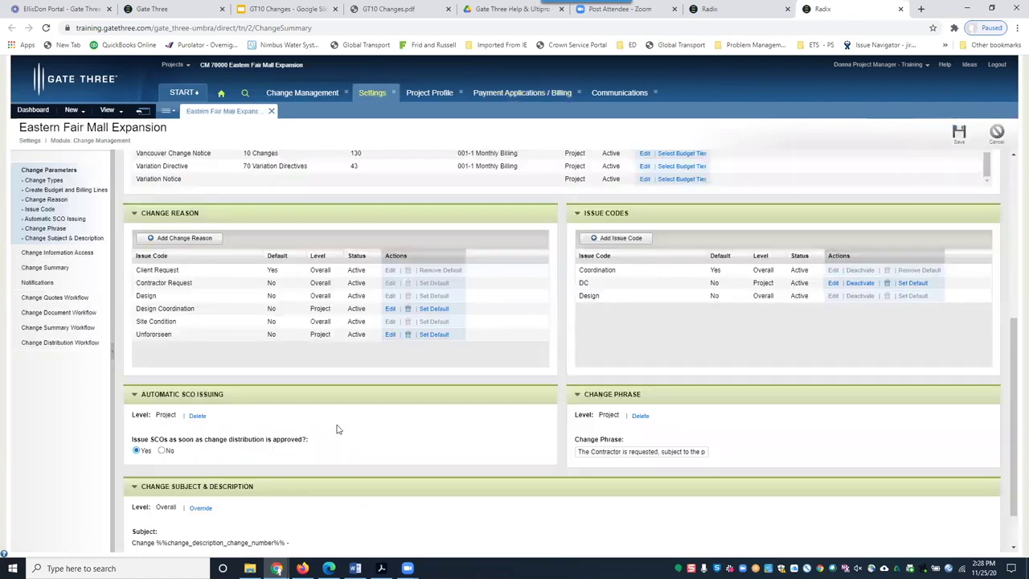
scroll(350, 394, up, 6)
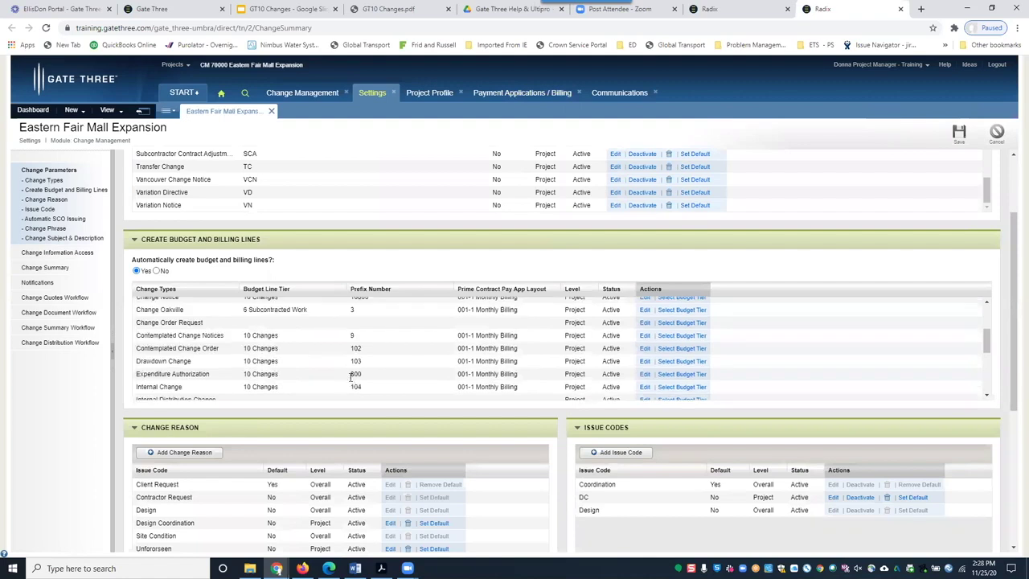
double_click(355, 350)
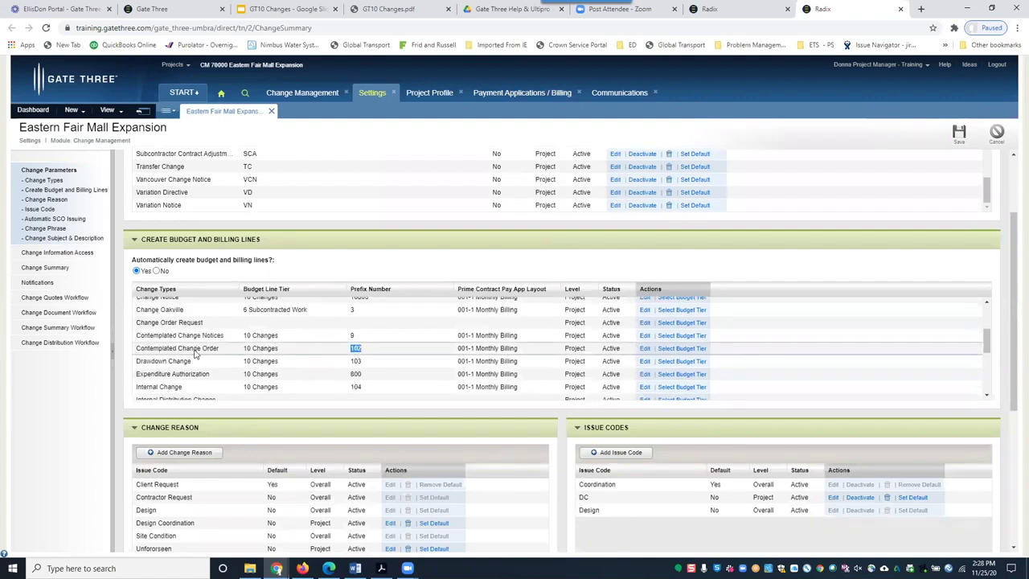
click(492, 94)
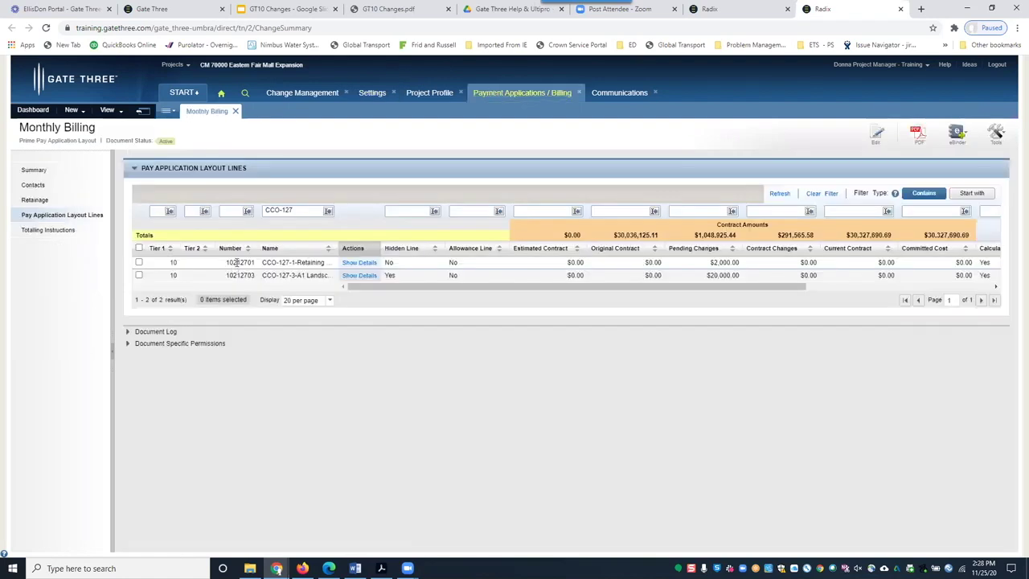
drag(235, 262, 249, 262)
click(297, 93)
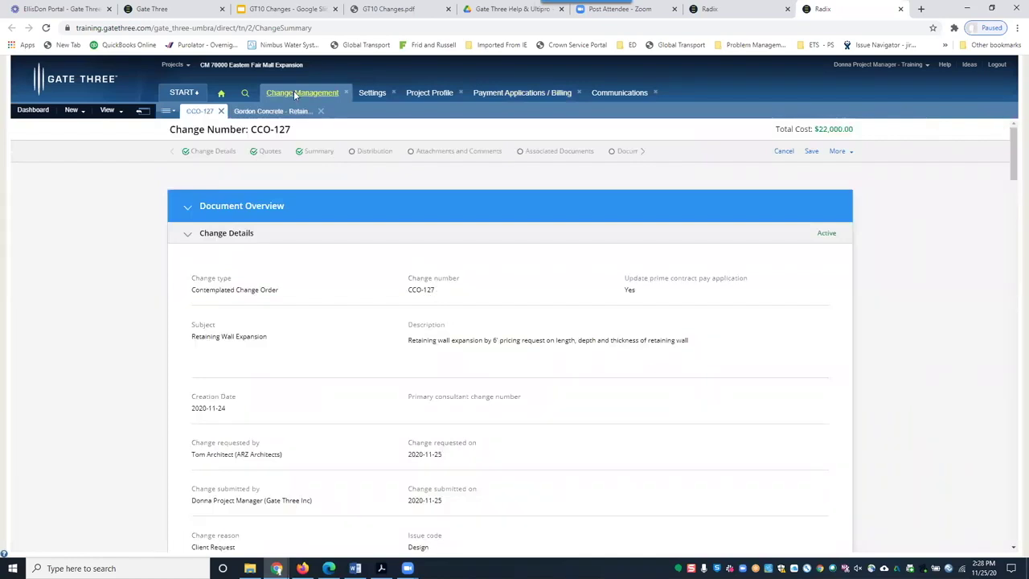
click(546, 92)
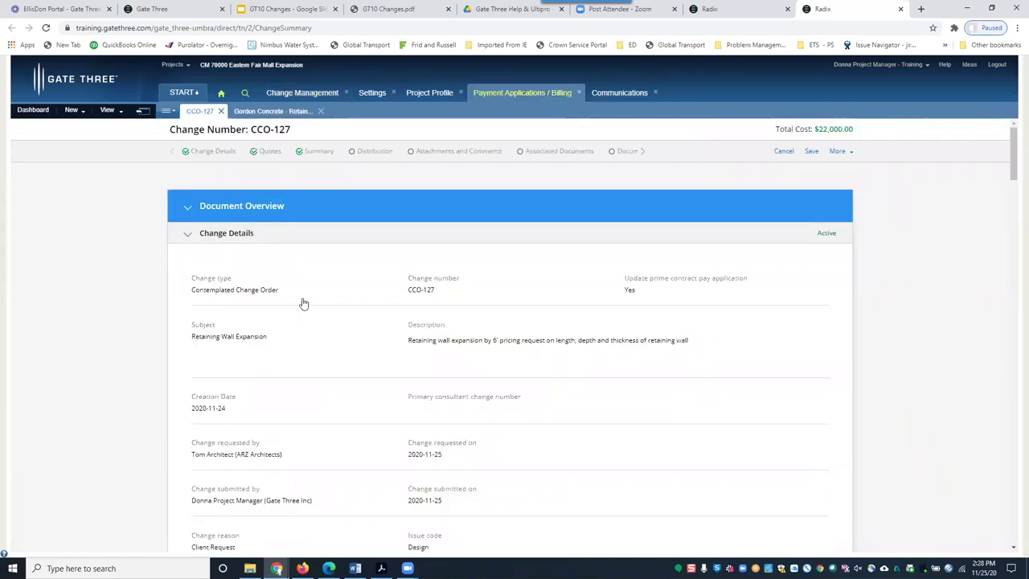
drag(247, 262, 256, 263)
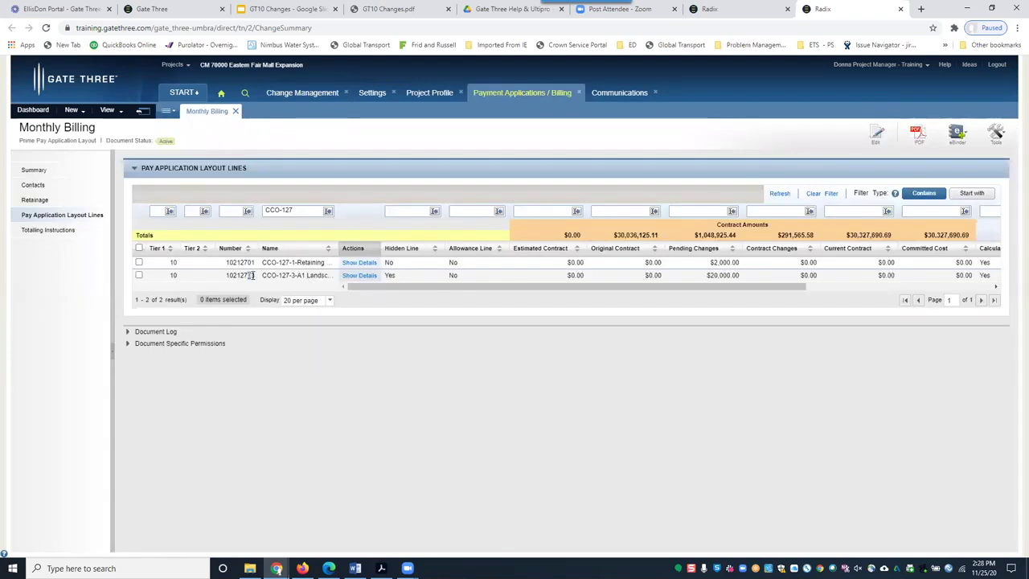
drag(252, 277, 256, 276)
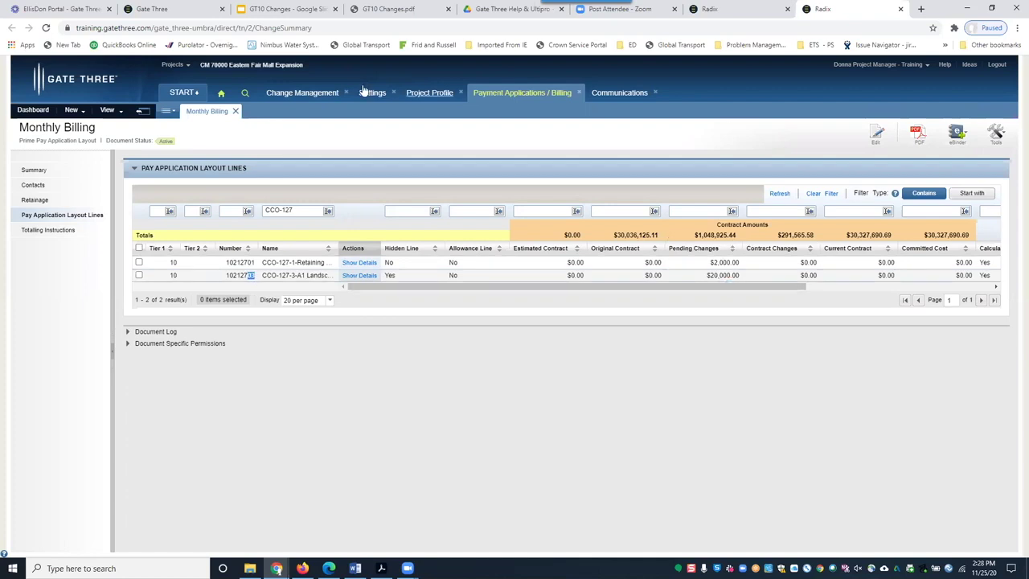
Step: Leave edit mode in CCO-127, start a change order from its Summary section, and consult the changes workflow PDF in Adobe Acrobat
click(303, 94)
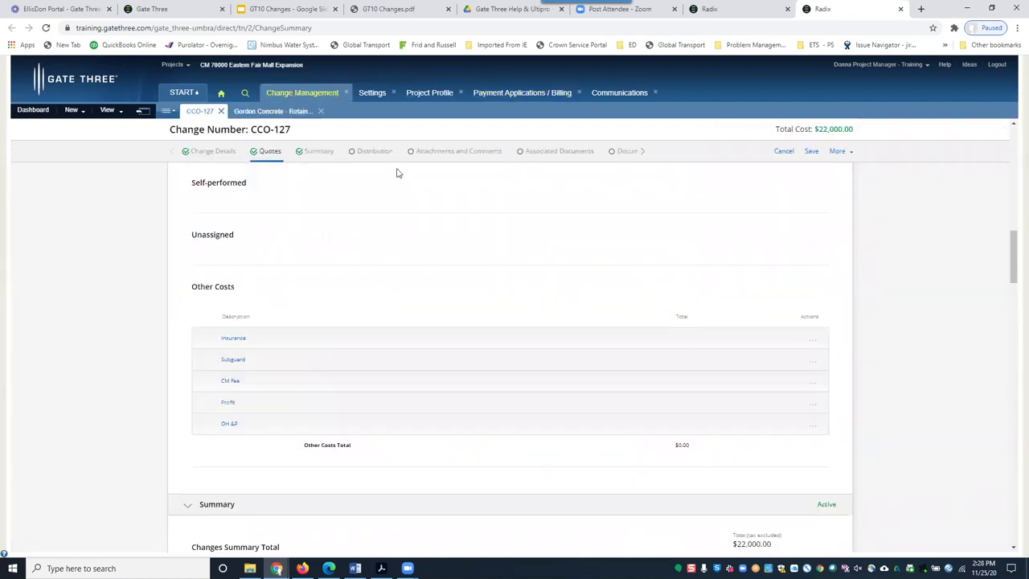
click(320, 153)
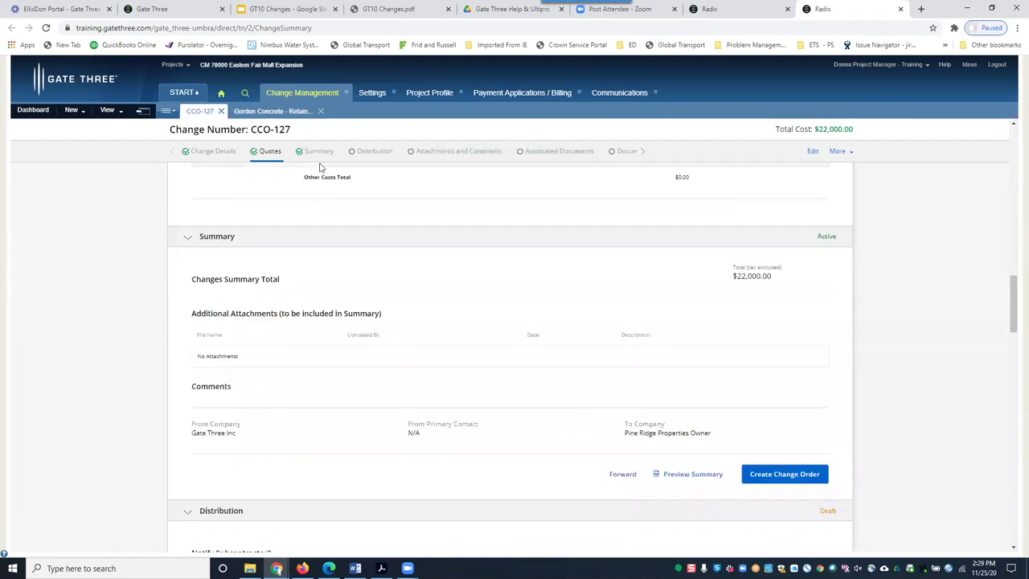
click(319, 152)
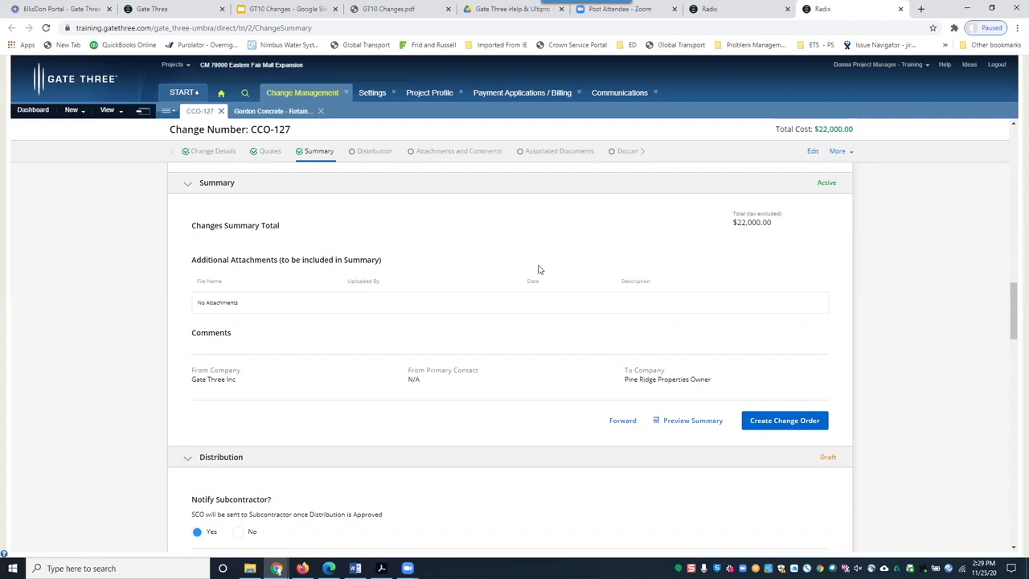
click(781, 424)
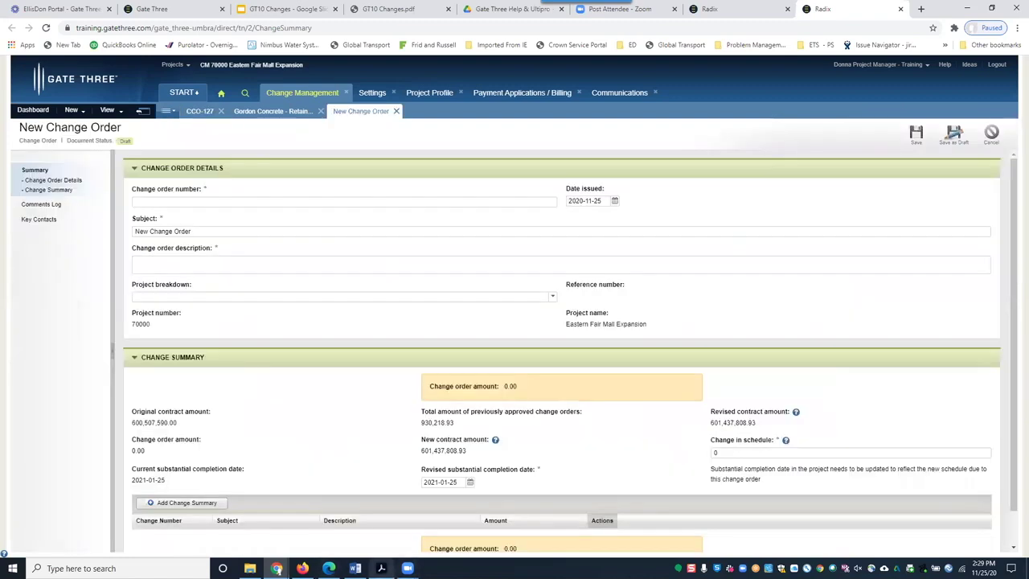
click(381, 568)
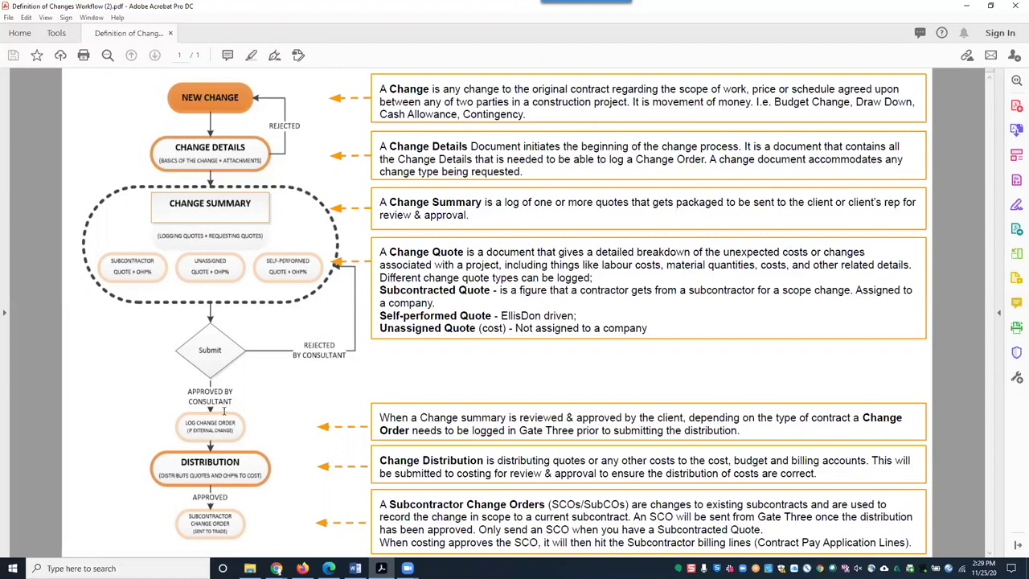
key(alt+Tab)
Step: Enter CO-127 as the change order number and "Retaining wall expansion" as its subject
click(212, 206)
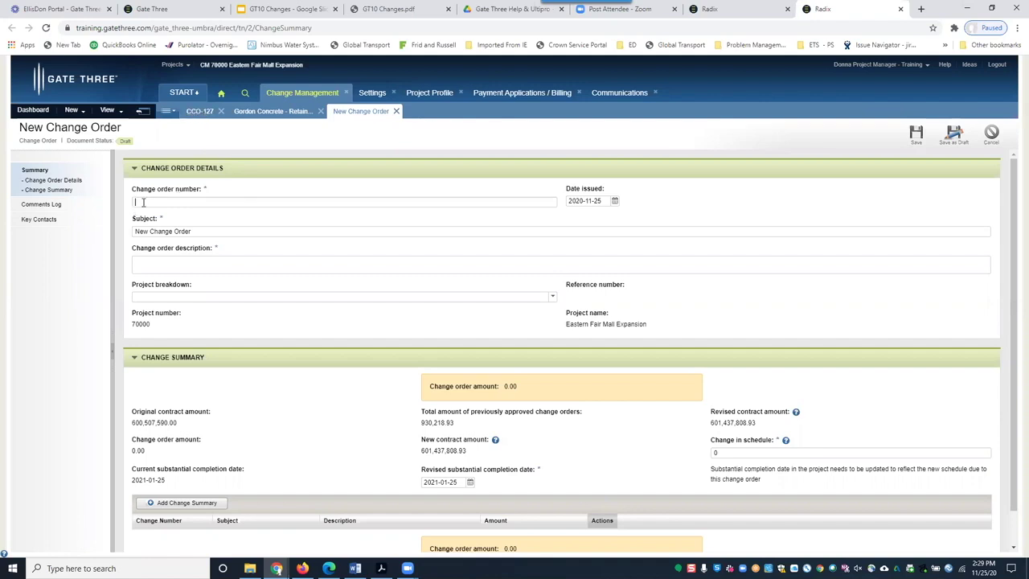
text(CCO-127)
drag(204, 232, 83, 228)
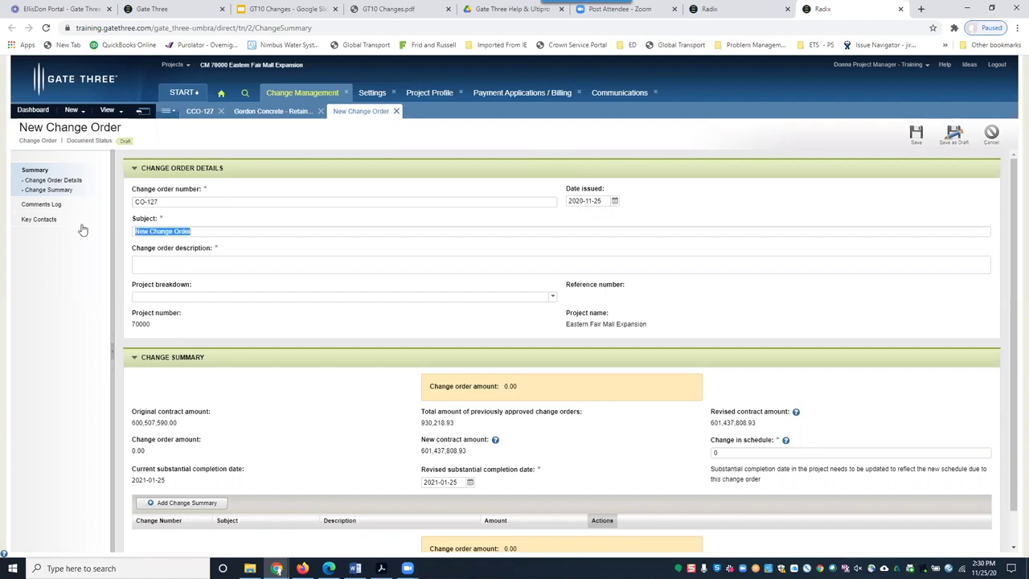
text(Retaining wall expansion)
key(Tab)
drag(191, 231, 234, 232)
click(233, 232)
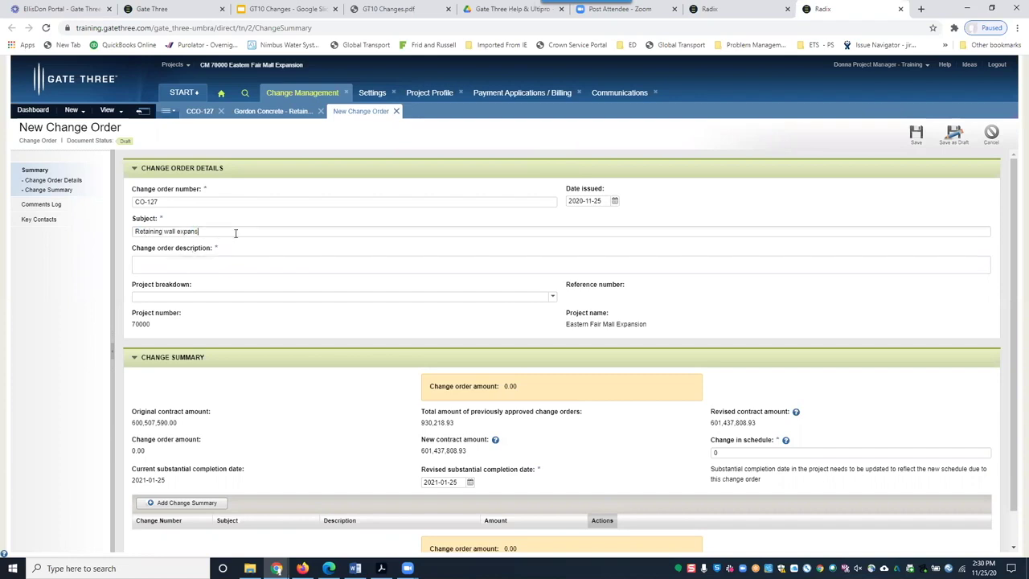
Step: Enter "comments details" as the change order description and set the project breakdown to Construction
click(178, 261)
text(comments details)
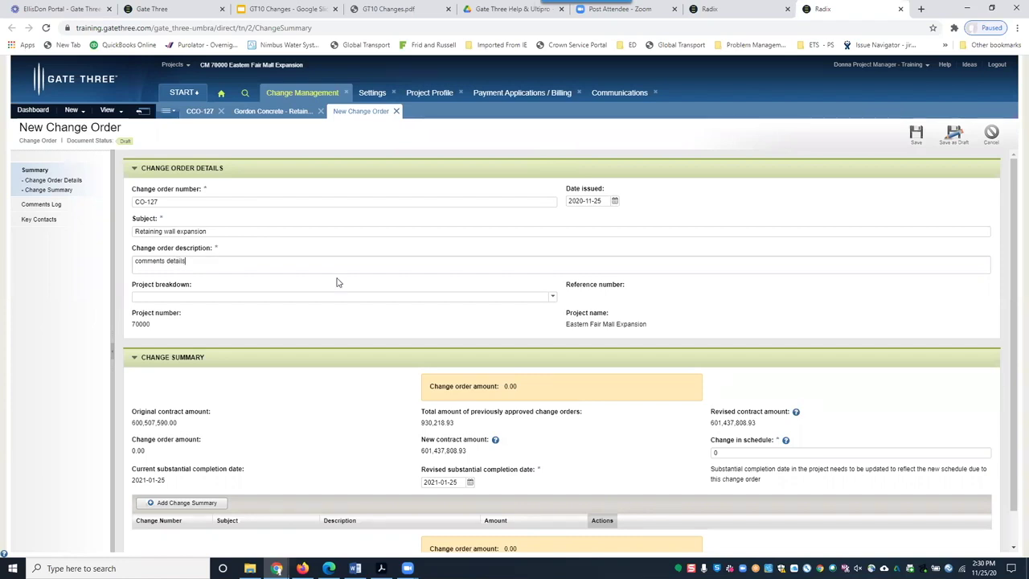
click(552, 296)
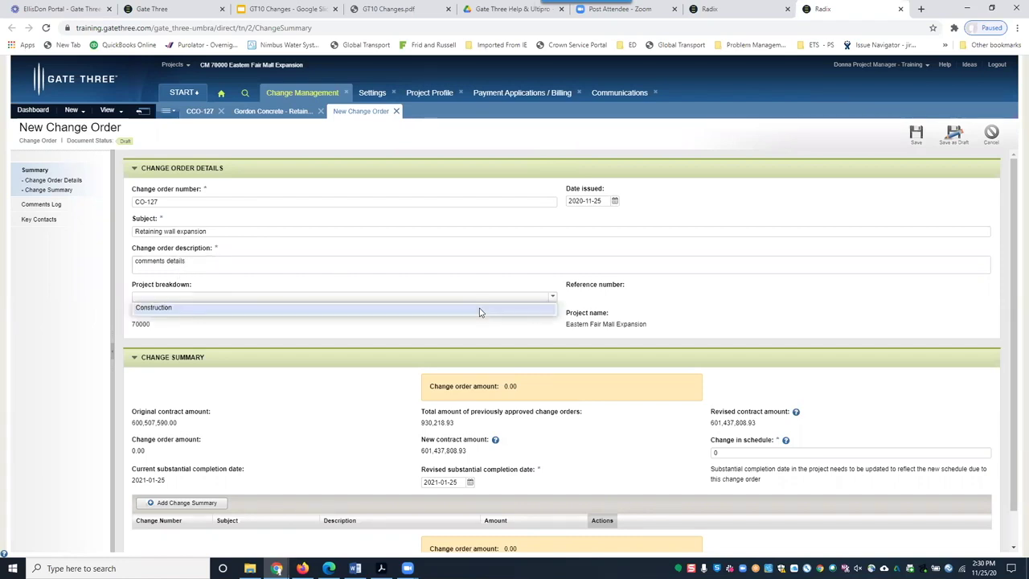
click(182, 309)
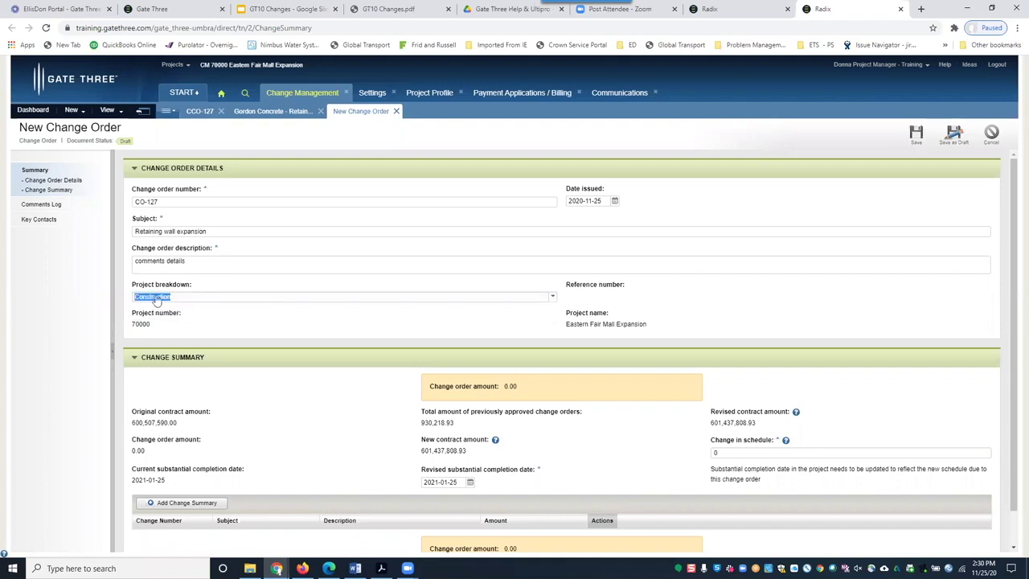
drag(158, 218, 169, 220)
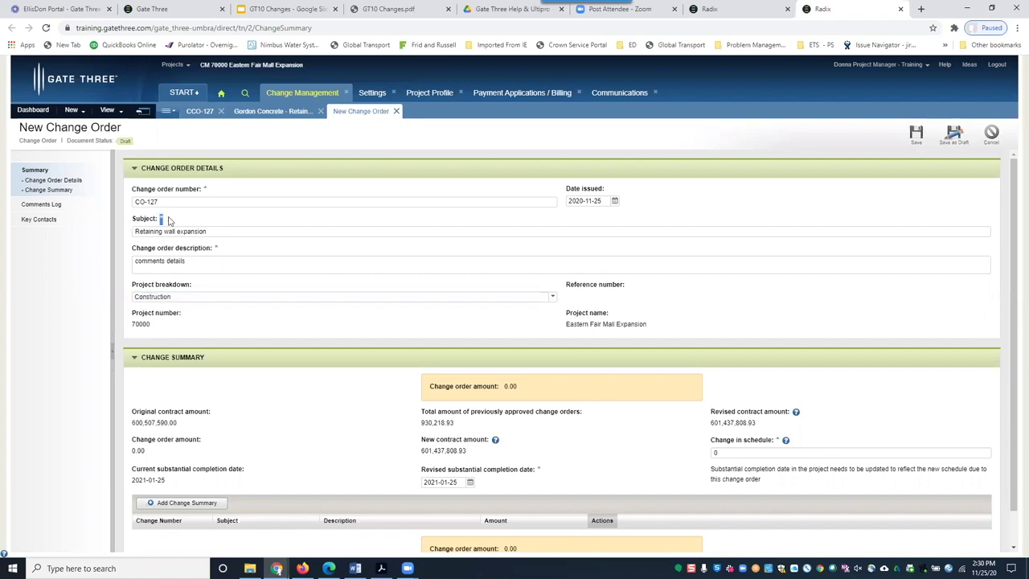
double_click(215, 248)
scroll(230, 267, down, 1)
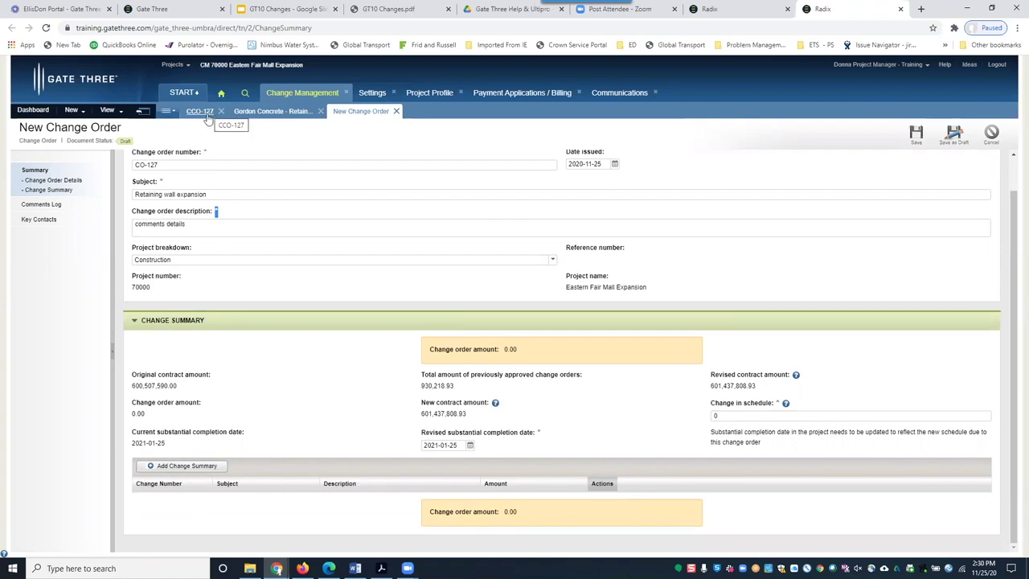
Step: Filter the change summaries by change number cco-127 and add the matching summary to the change order
click(182, 470)
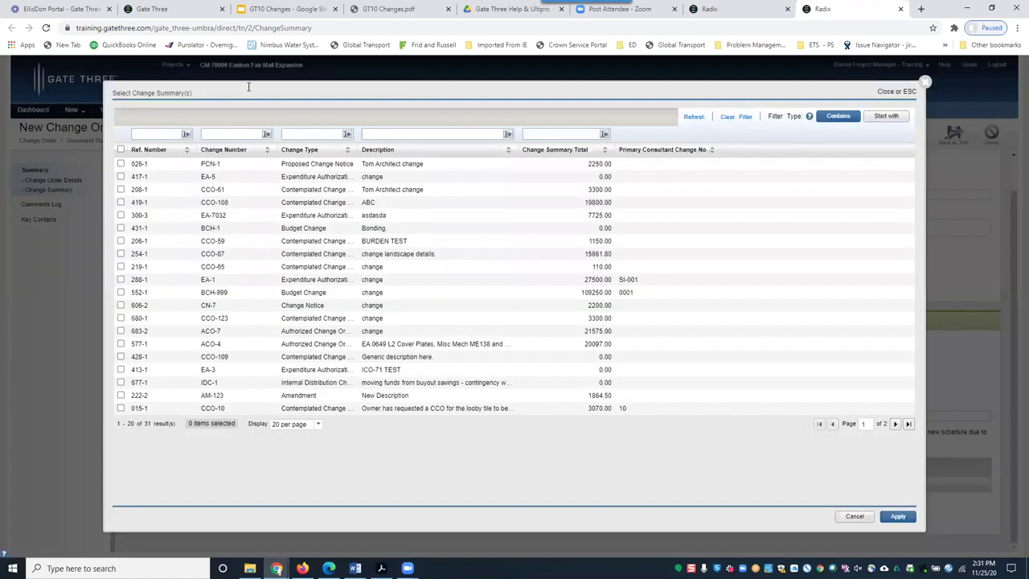
click(216, 135)
text(cco-127)
key(Return)
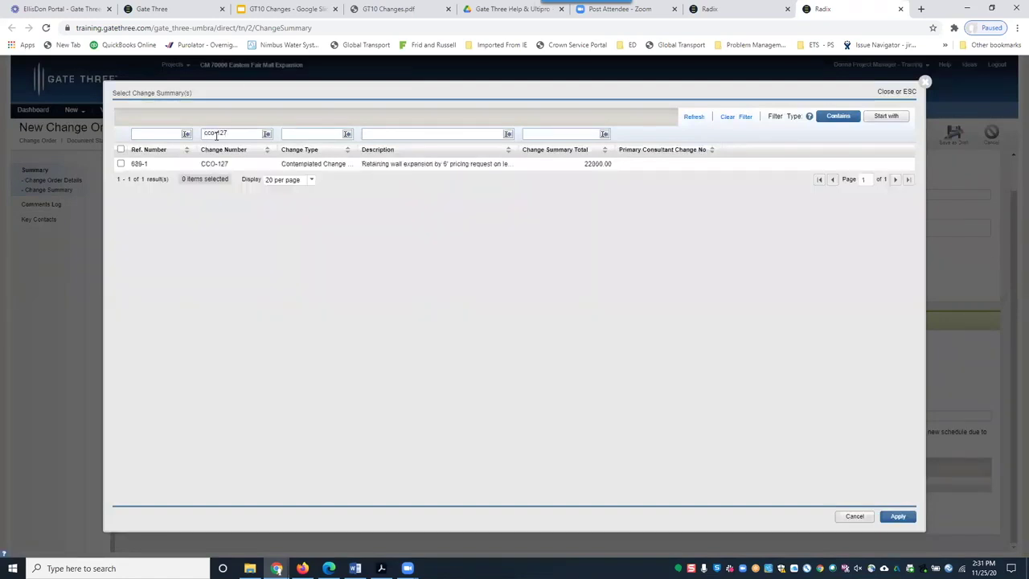
click(120, 164)
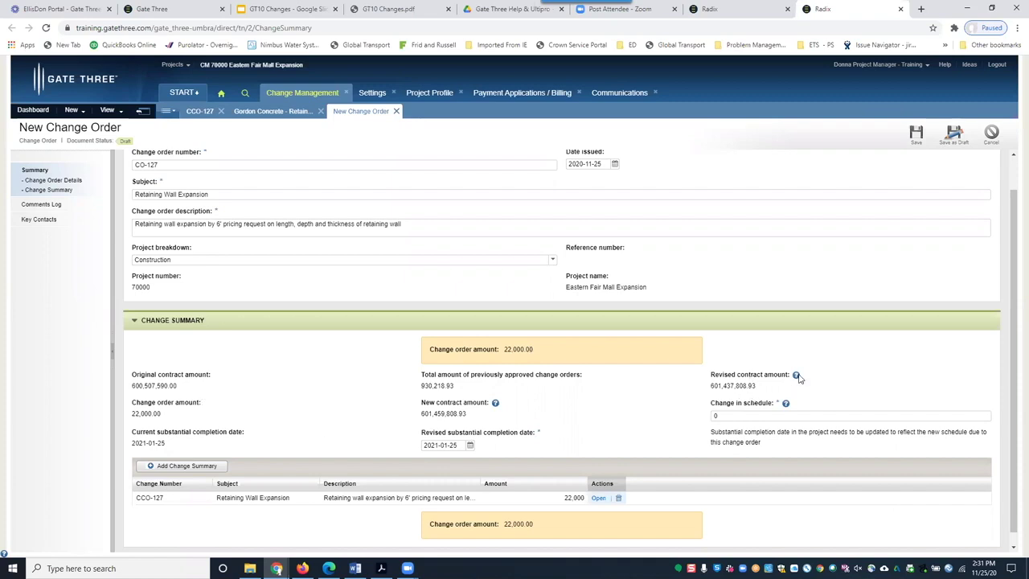
Step: Check the revised contract amount explanation and the change order details, and save the change order
mouse_move(795, 376)
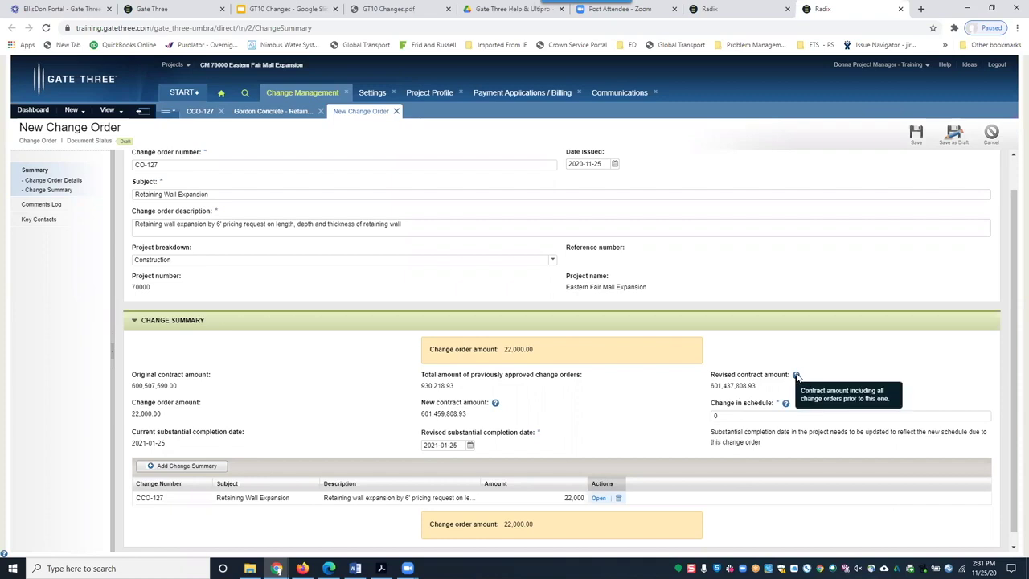
scroll(320, 392, down, 1)
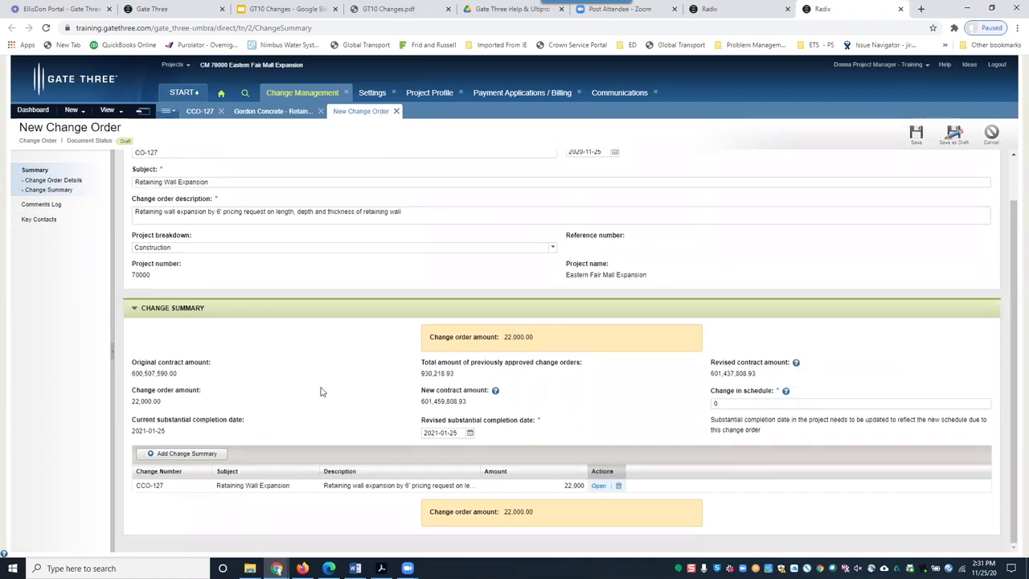
scroll(320, 392, up, 1)
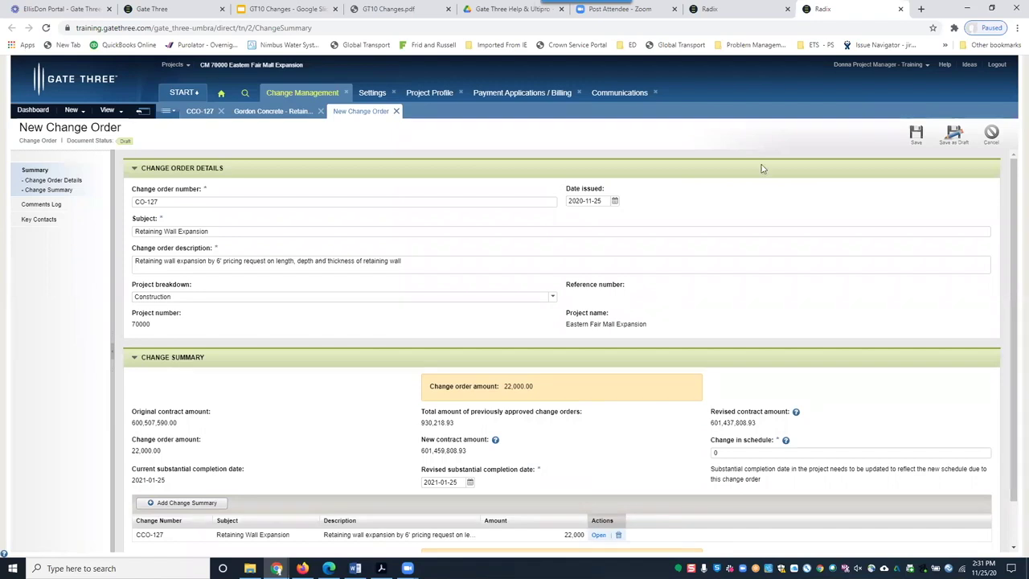
click(916, 134)
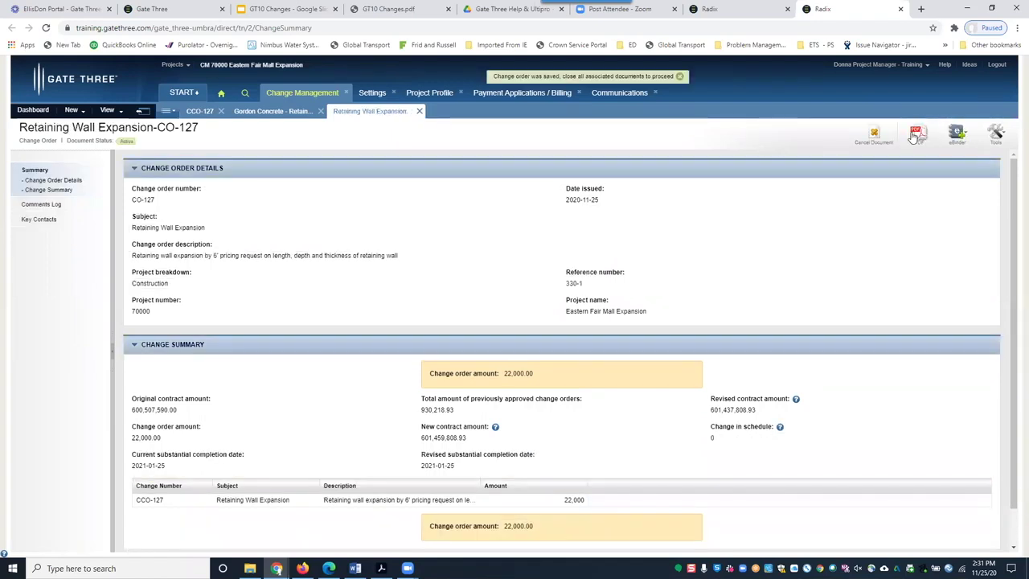
Step: Return to the Summary section of CCO-127 and refresh the document to load its linked change order
click(201, 112)
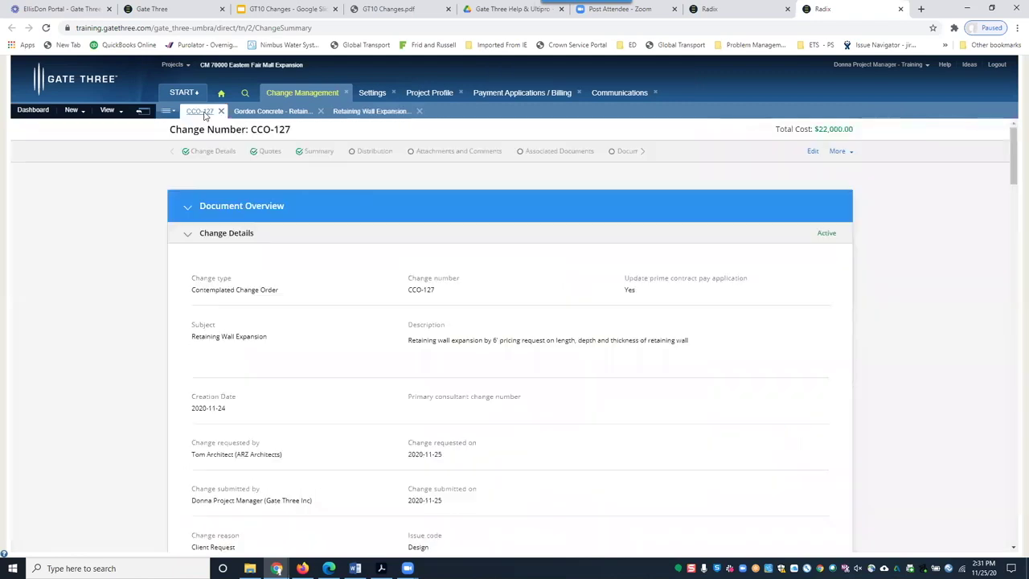
click(315, 152)
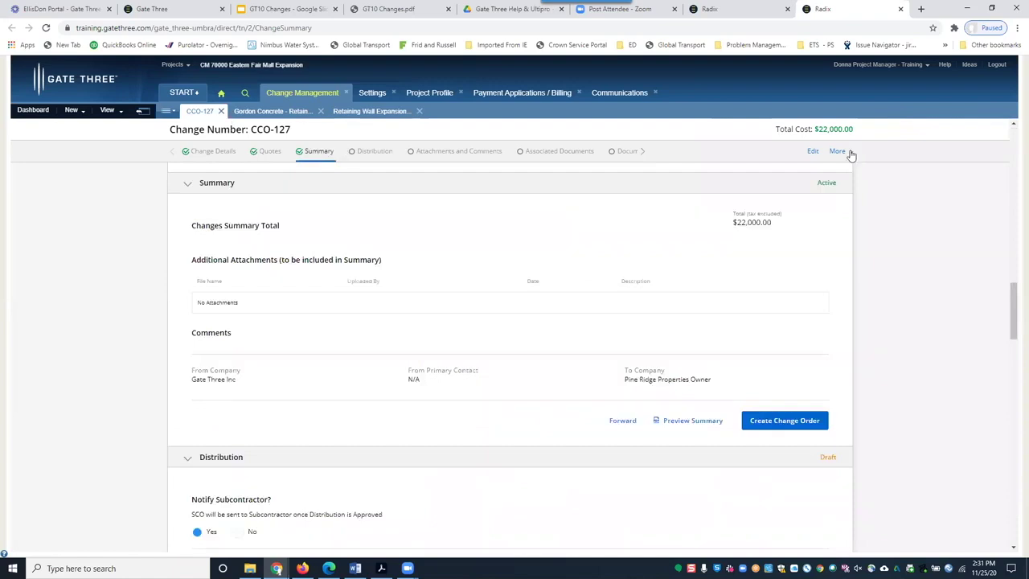
click(840, 151)
click(770, 302)
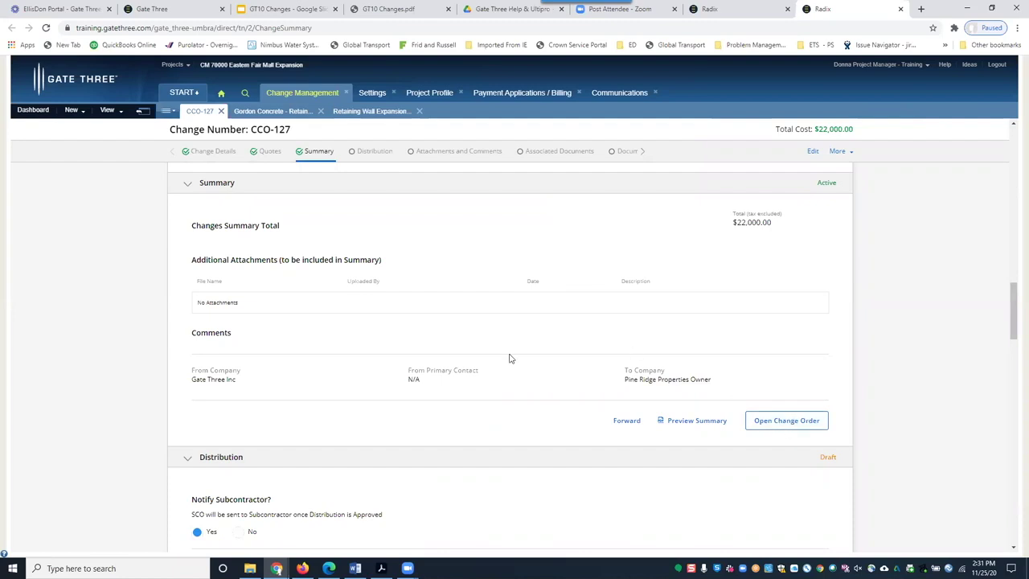
Step: Examine the subcontracted quotes and coding in the CCO-127 Distribution section and consult the changes workflow PDF in Adobe Acrobat
scroll(506, 353, down, 3)
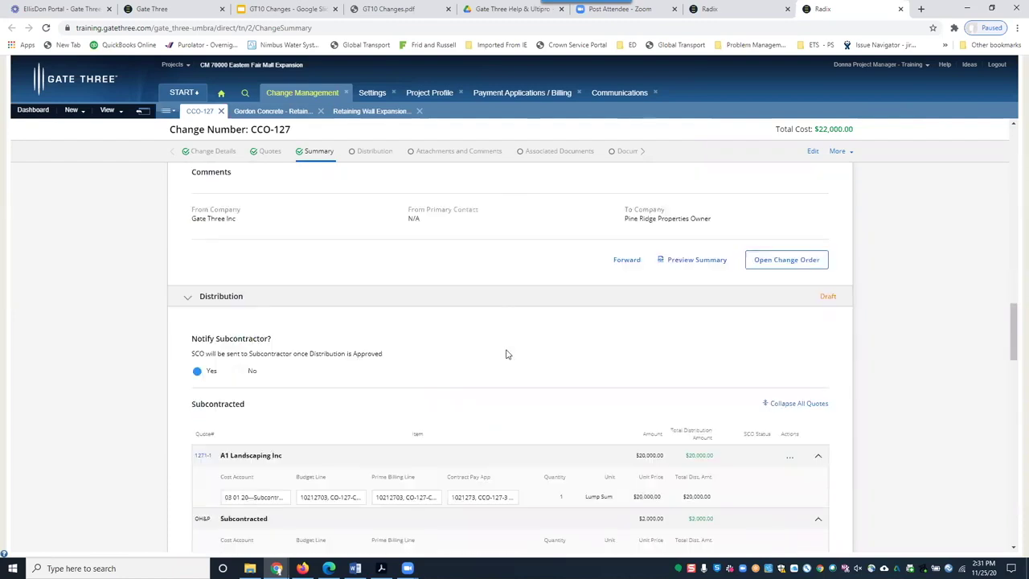
scroll(383, 265, down, 1)
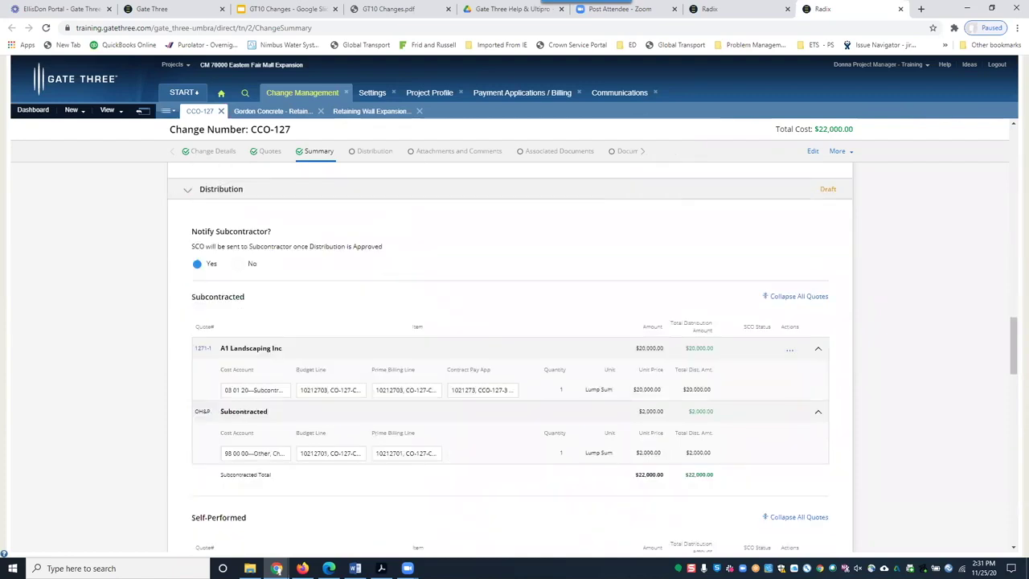
key(alt+Tab)
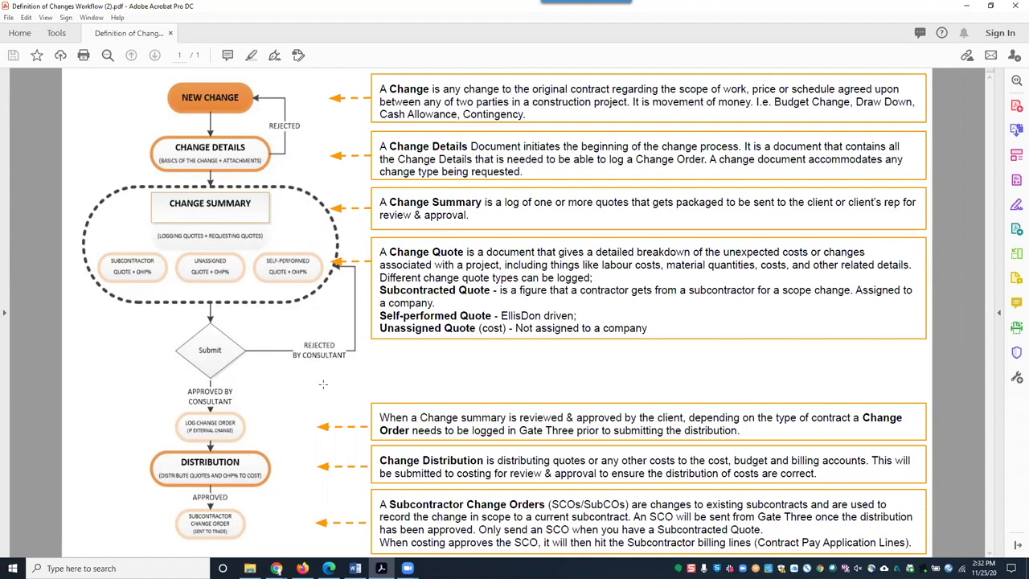
click(967, 6)
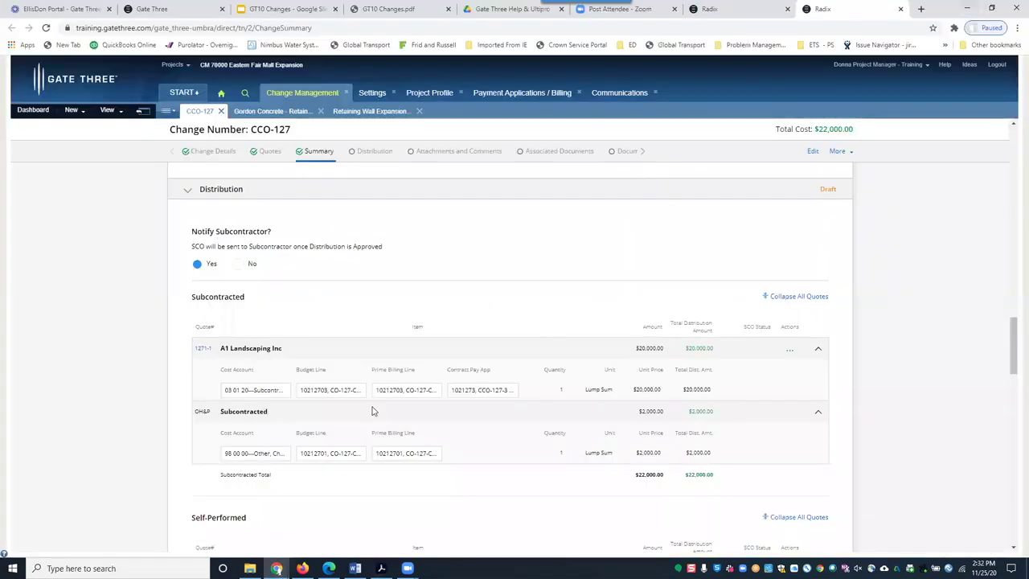
Step: Examine the cost account, budget line and contract pay app assigned to the A1 Landscaping Inc quote in the Distribution section
scroll(601, 426, down, 2)
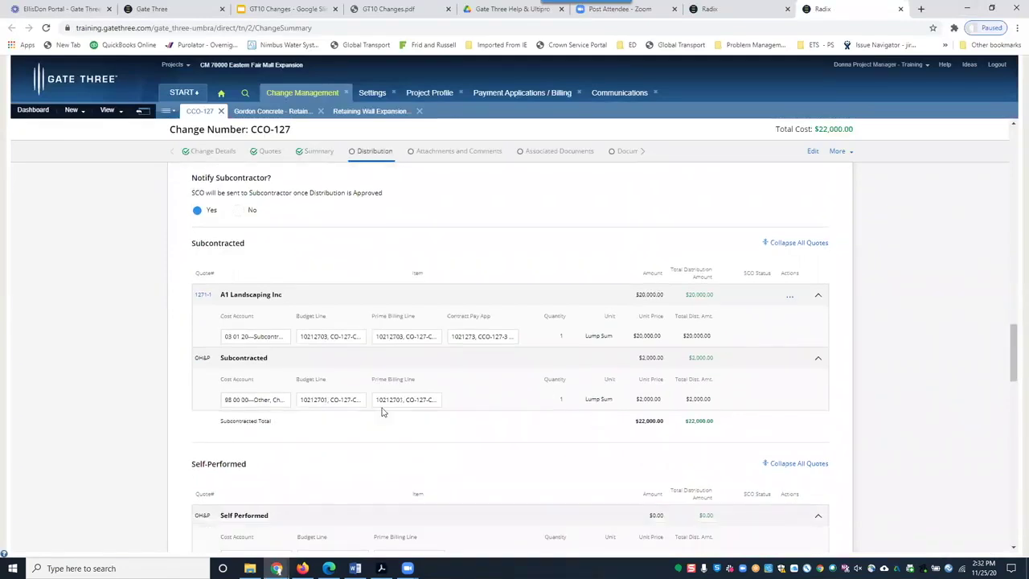
click(243, 336)
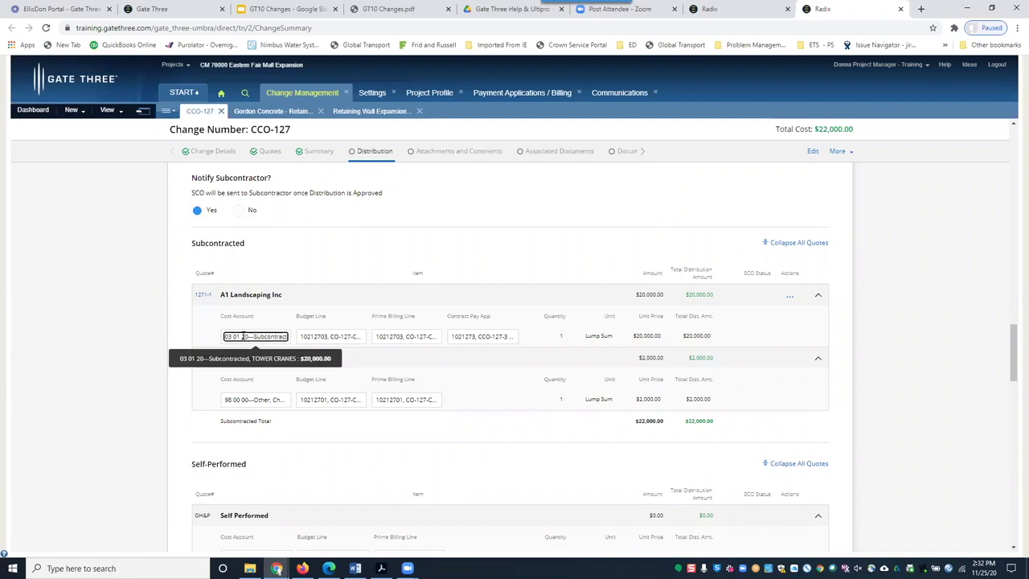
click(301, 337)
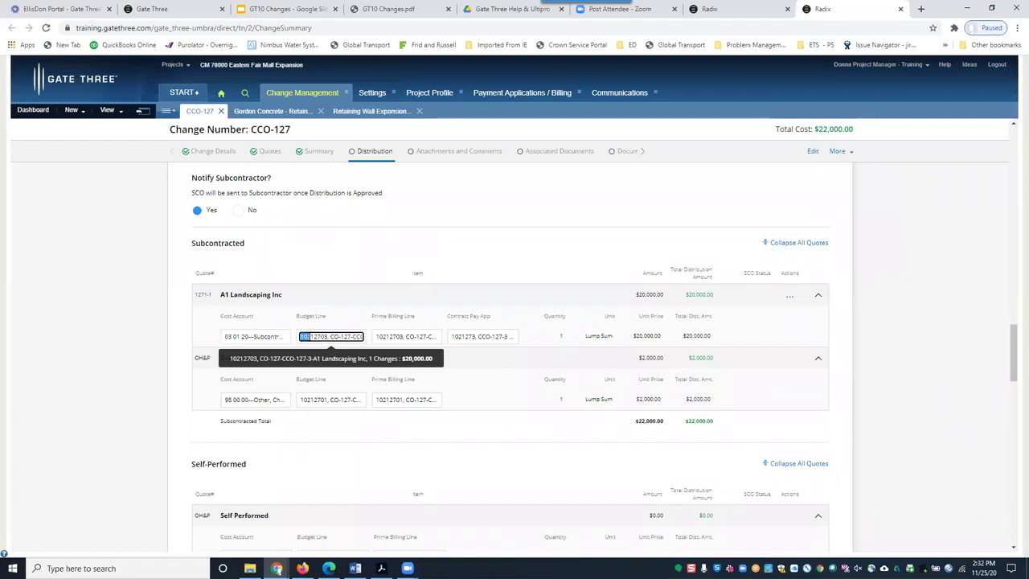
drag(312, 335, 328, 334)
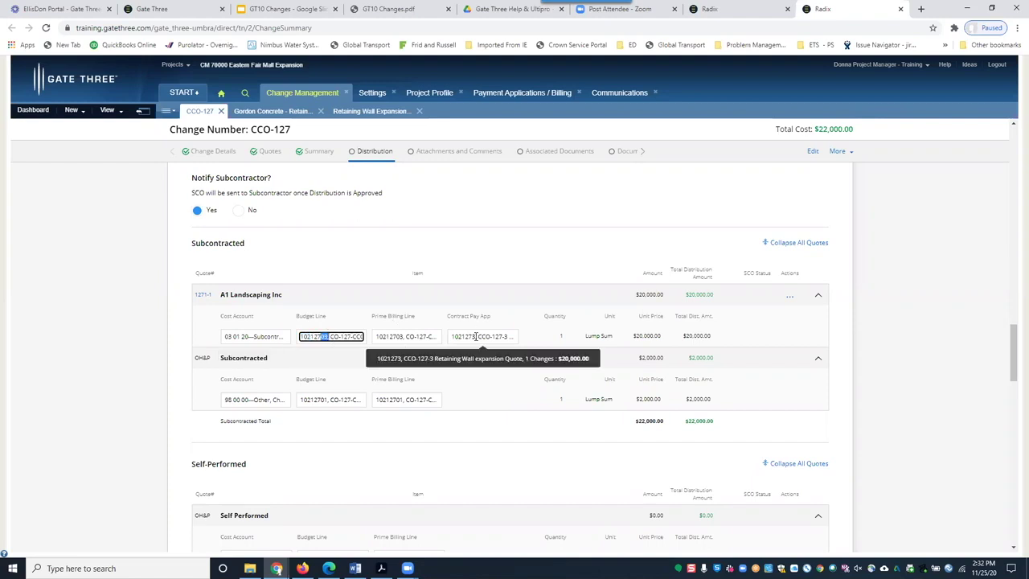
Step: Try replacing the A1 Landscaping Inc distribution line with a new one, view the assignable cost accounts, and discard the edit
click(813, 153)
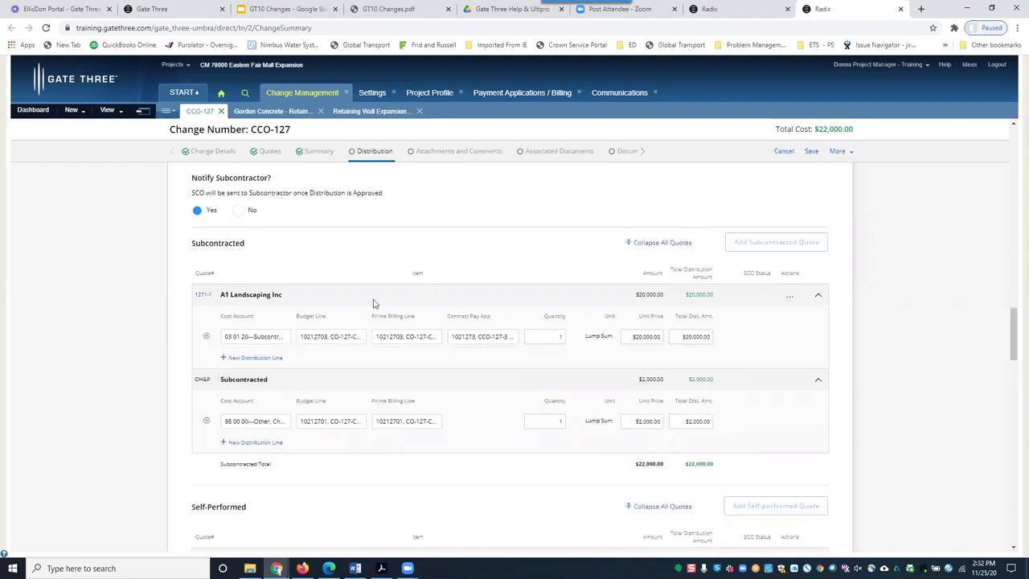
click(207, 339)
click(251, 357)
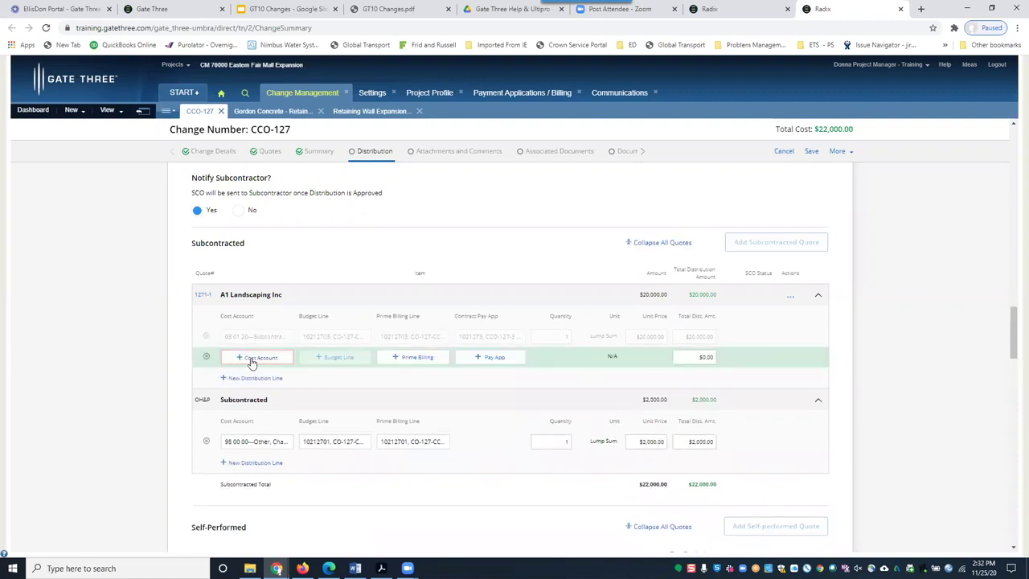
click(250, 359)
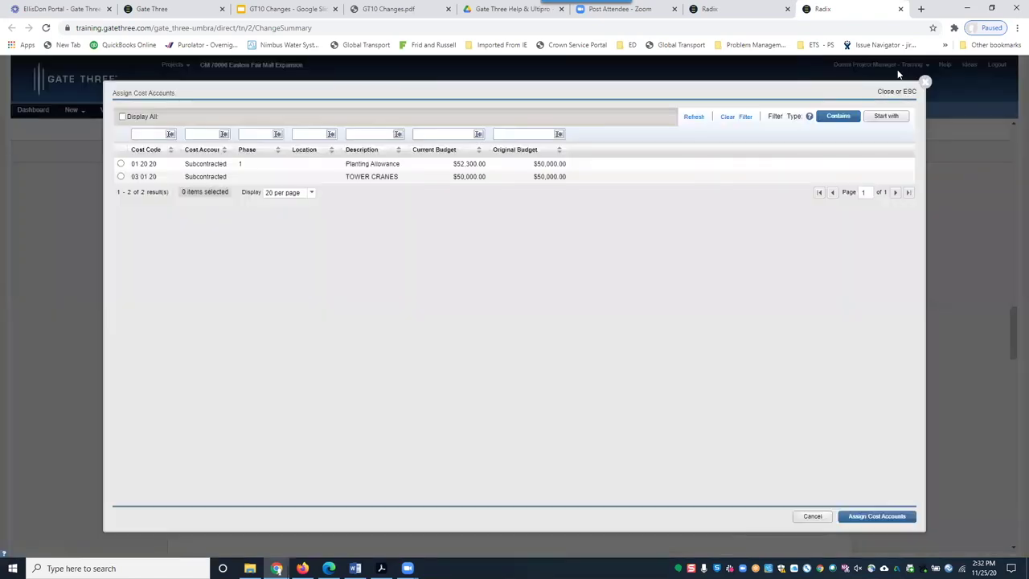
click(924, 82)
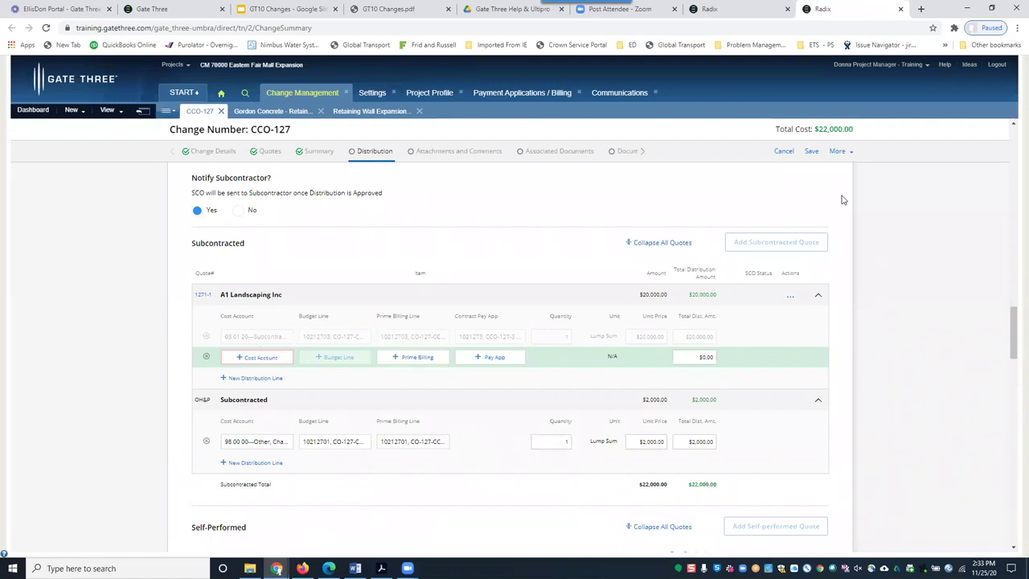
click(783, 153)
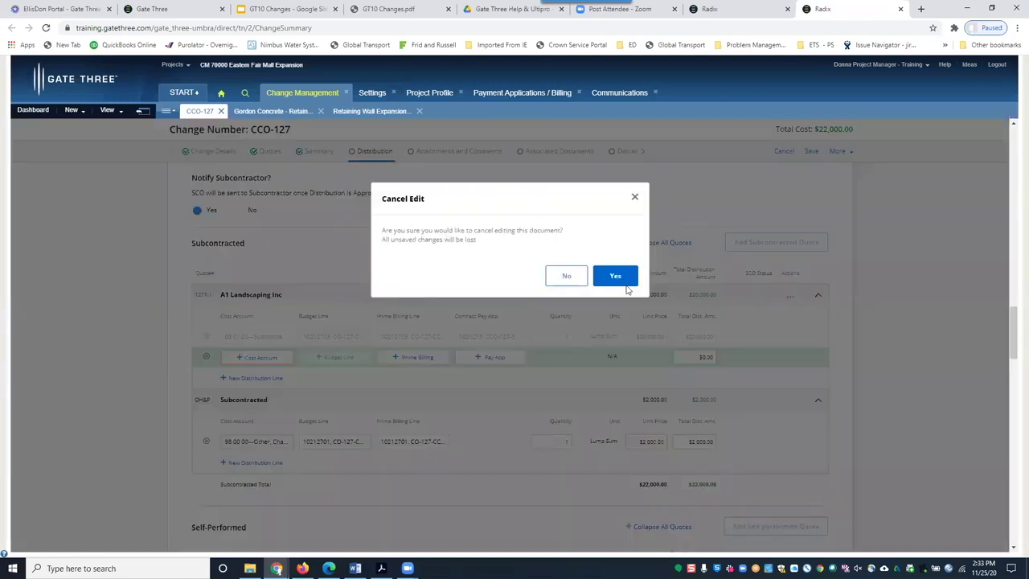
click(616, 276)
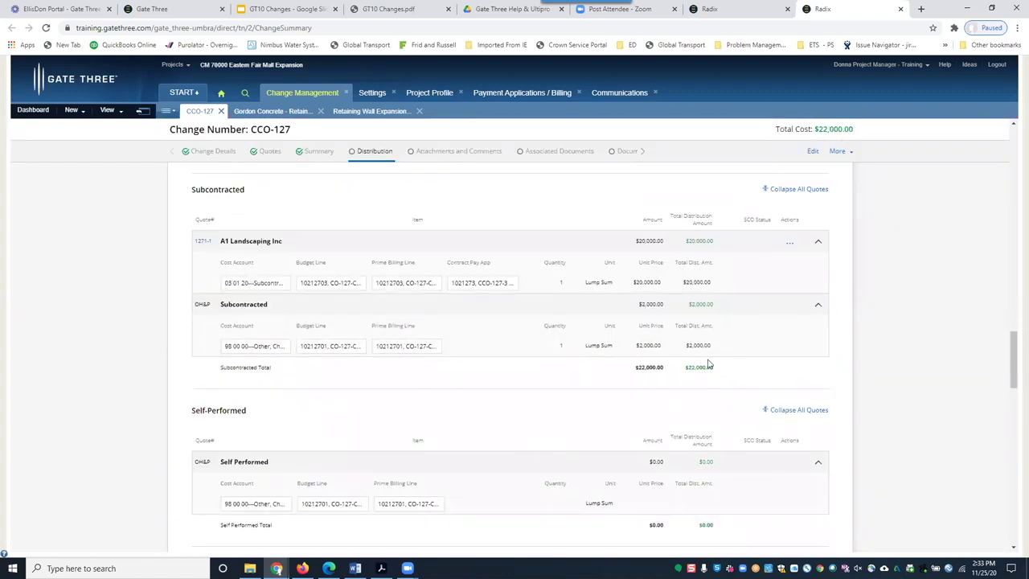
Step: Preview the CCO-127 distribution details as a PDF, check its costing, budget and billing lines, and return to the change document
scroll(708, 364, down, 2)
scroll(708, 364, down, 11)
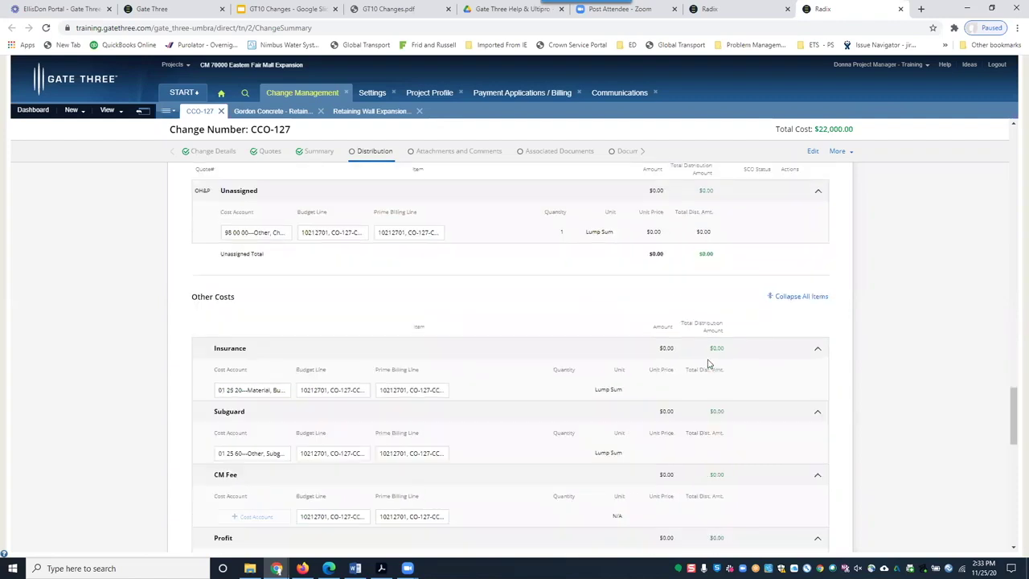
click(697, 398)
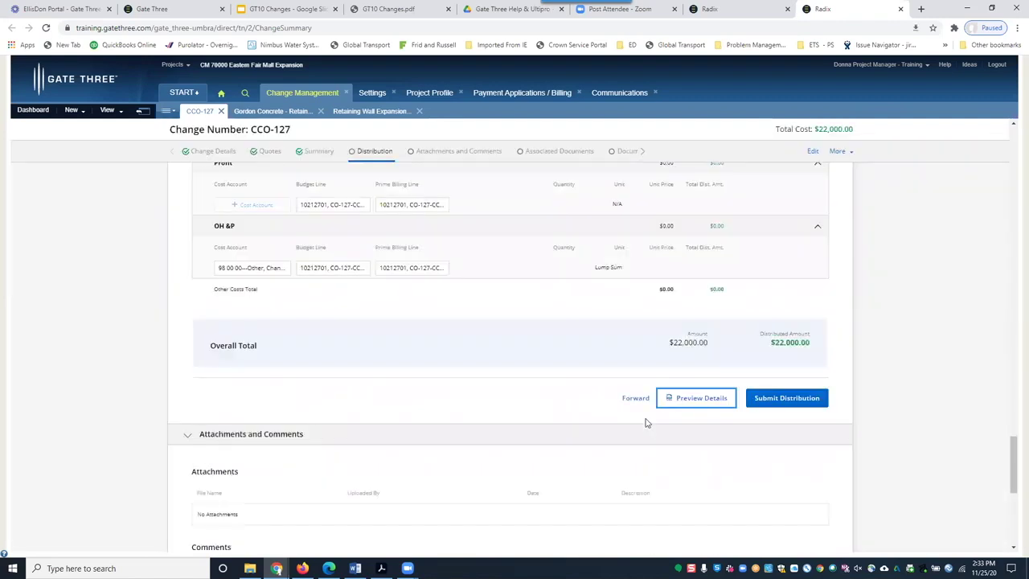
click(83, 540)
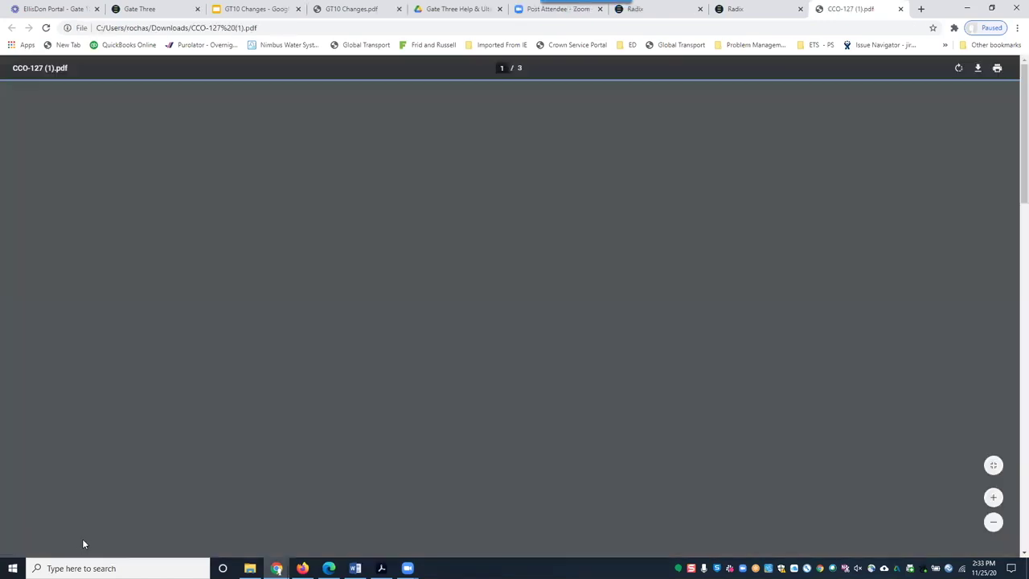
click(993, 499)
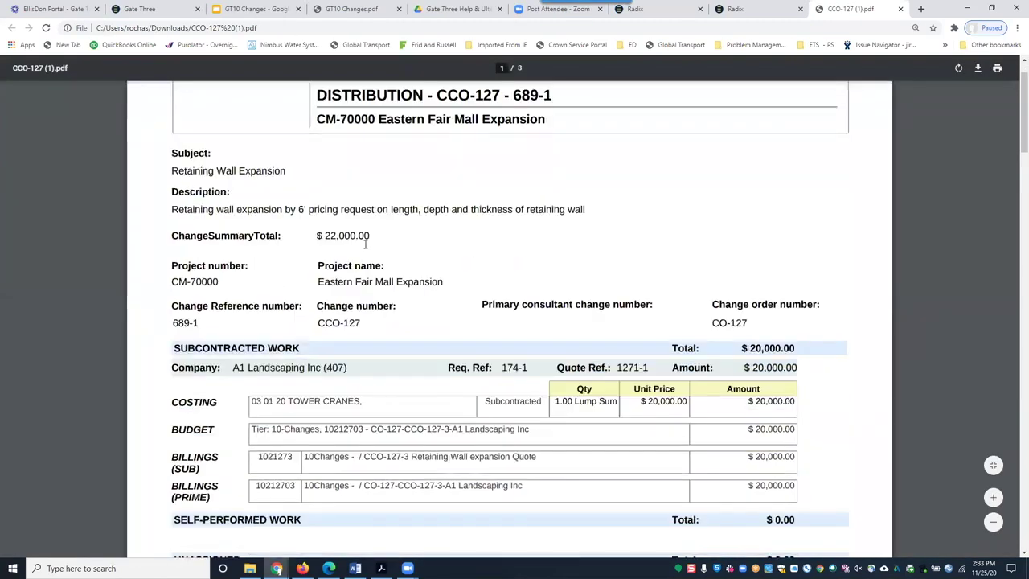
scroll(227, 300, down, 1)
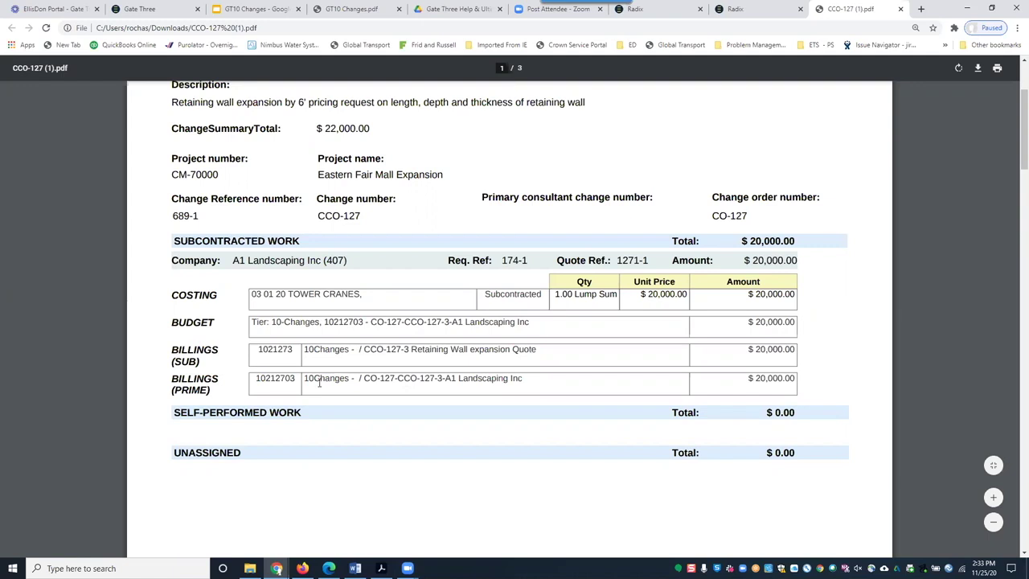
click(736, 9)
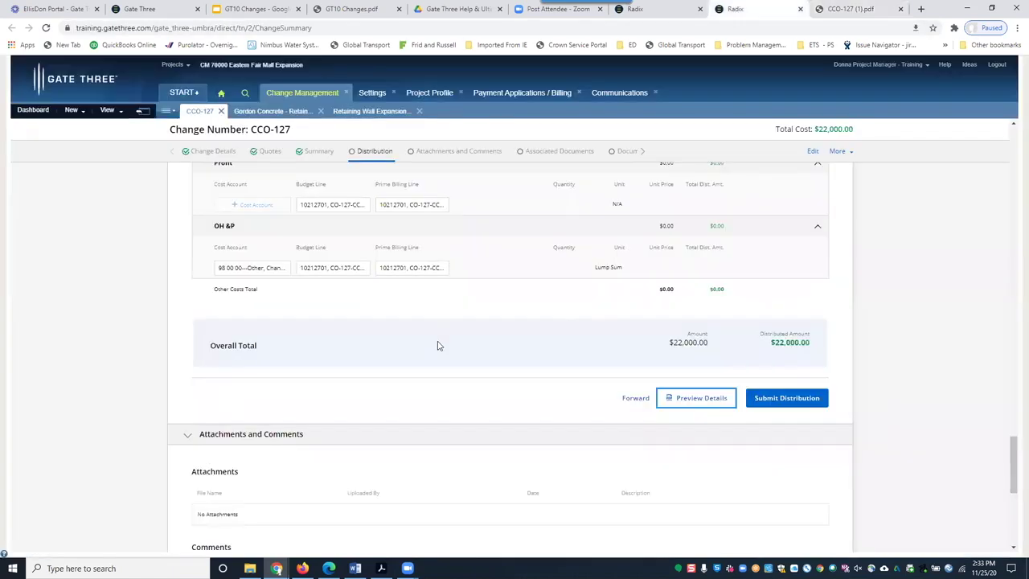
Step: Review the Distribution section including the Notify Subcontractor setting, and inspect the Forward form without sending it
scroll(438, 346, down, 2)
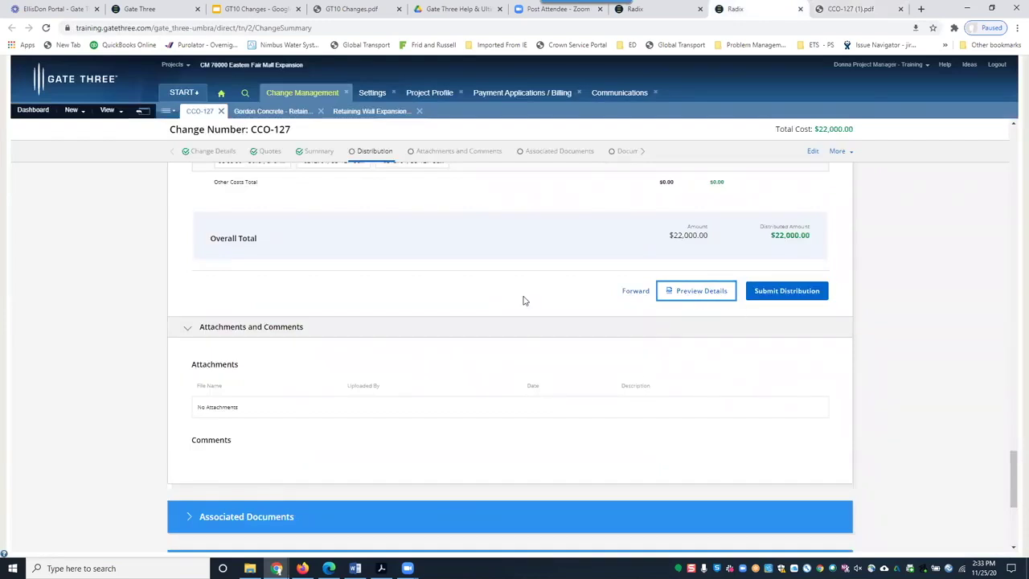
scroll(522, 300, up, 1)
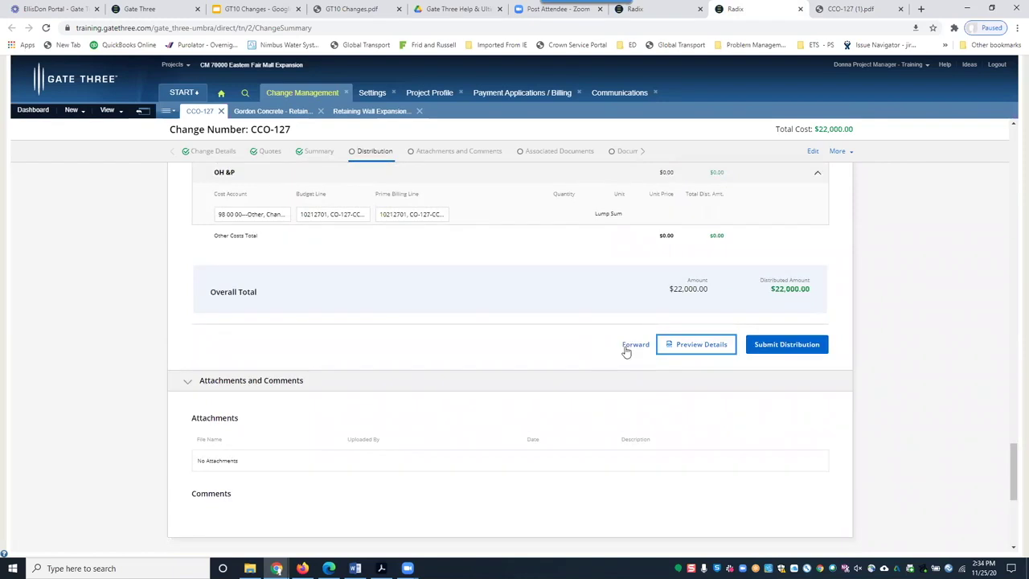
scroll(626, 351, up, 1)
scroll(626, 351, up, 10)
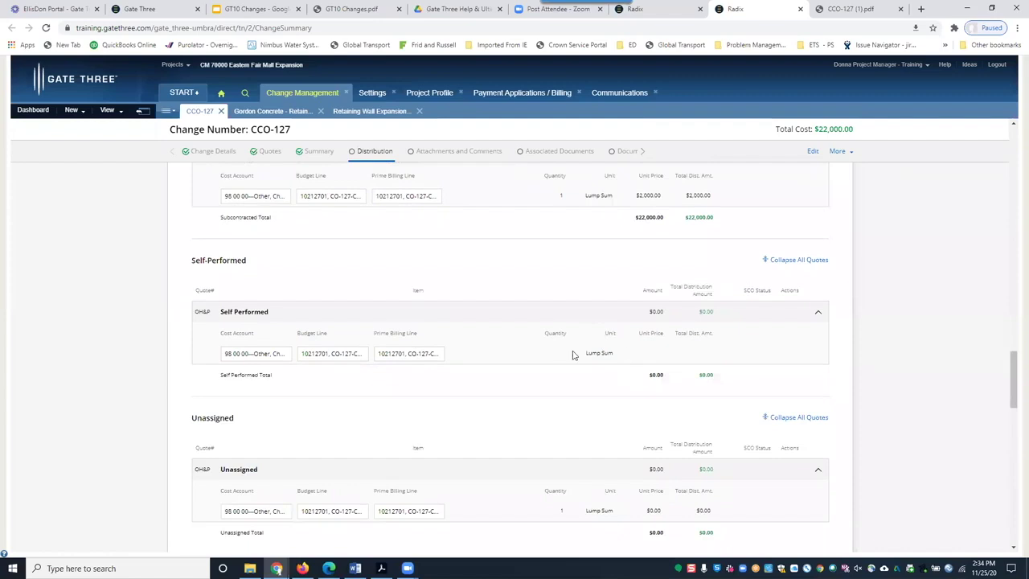
scroll(574, 351, up, 4)
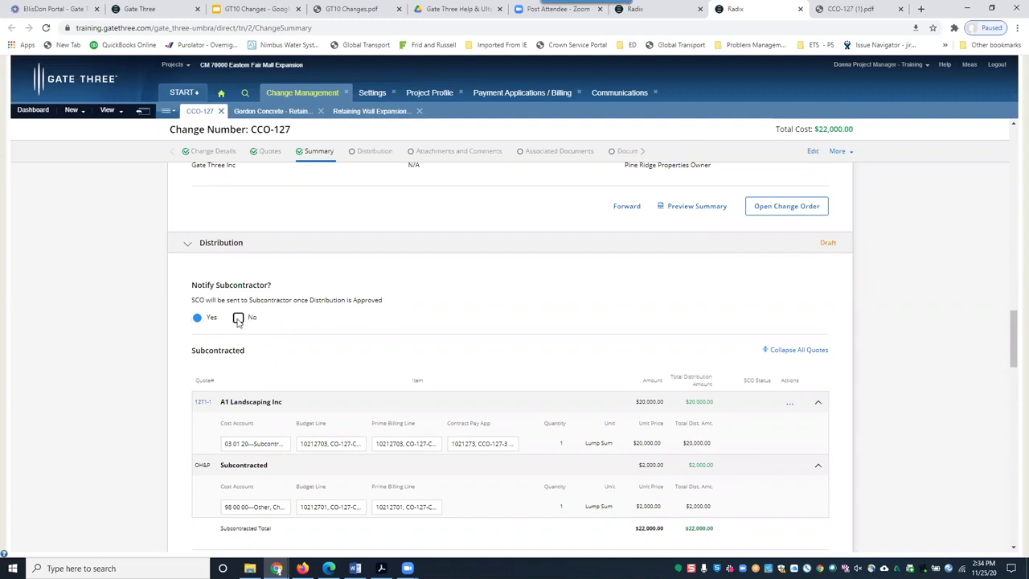
scroll(237, 319, down, 15)
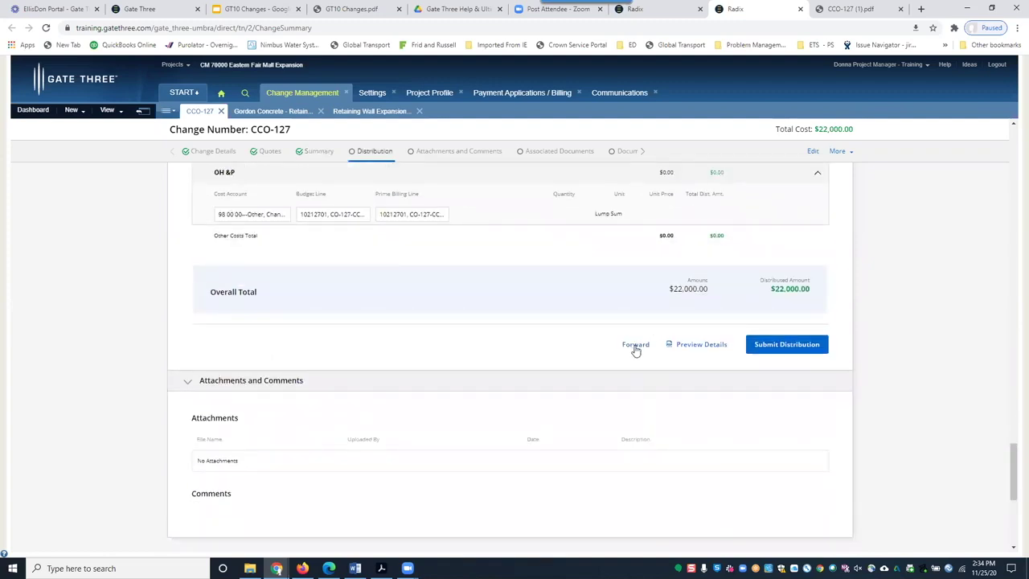
click(635, 347)
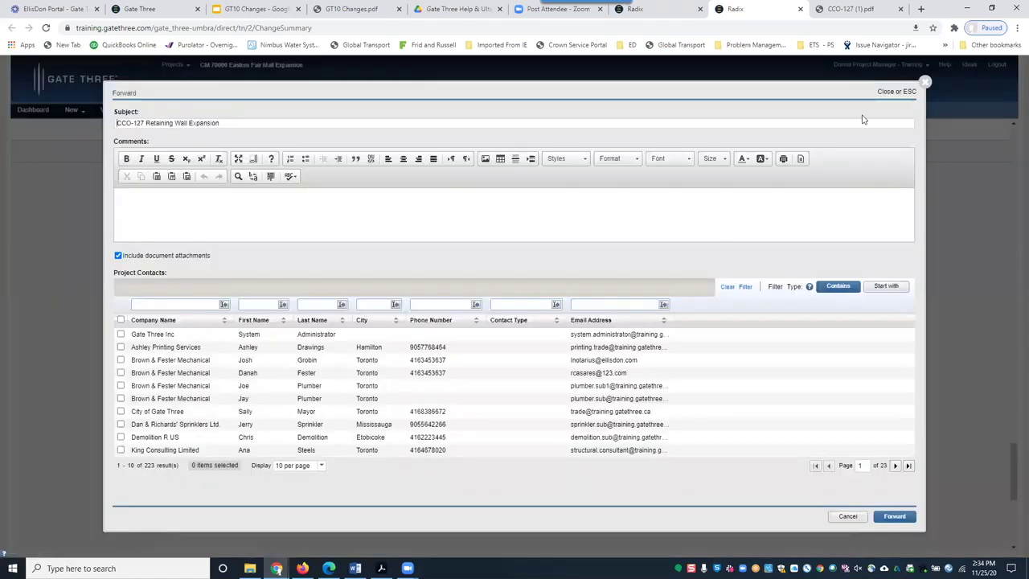
click(925, 81)
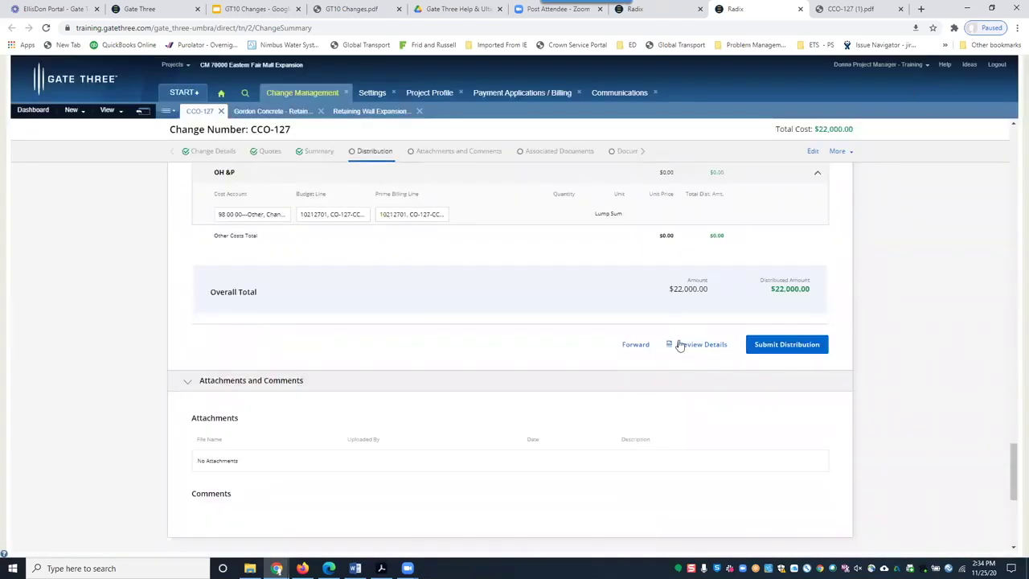
Step: Submit the CCO-127 distribution for approval and refresh the change document
click(776, 353)
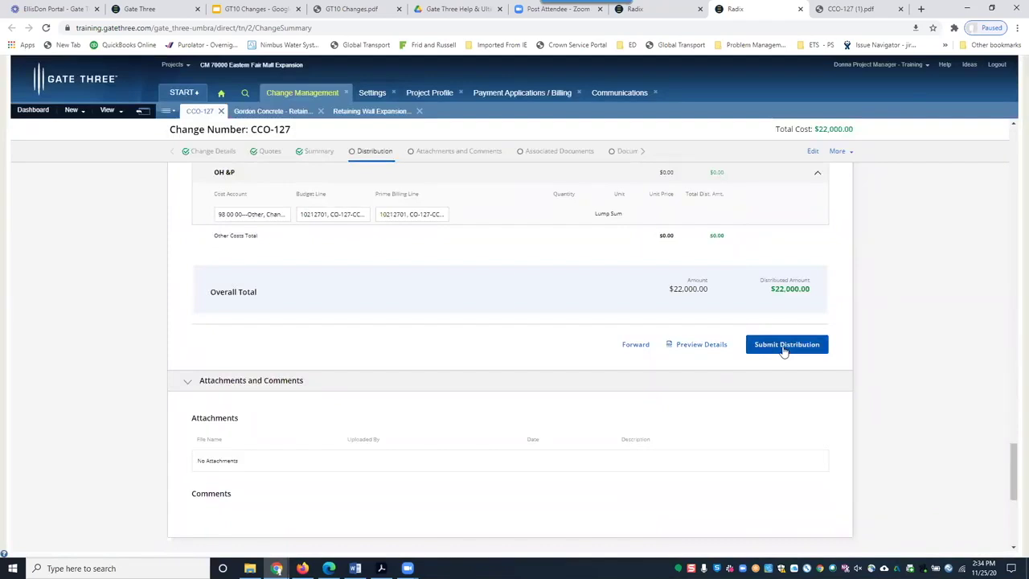
click(783, 351)
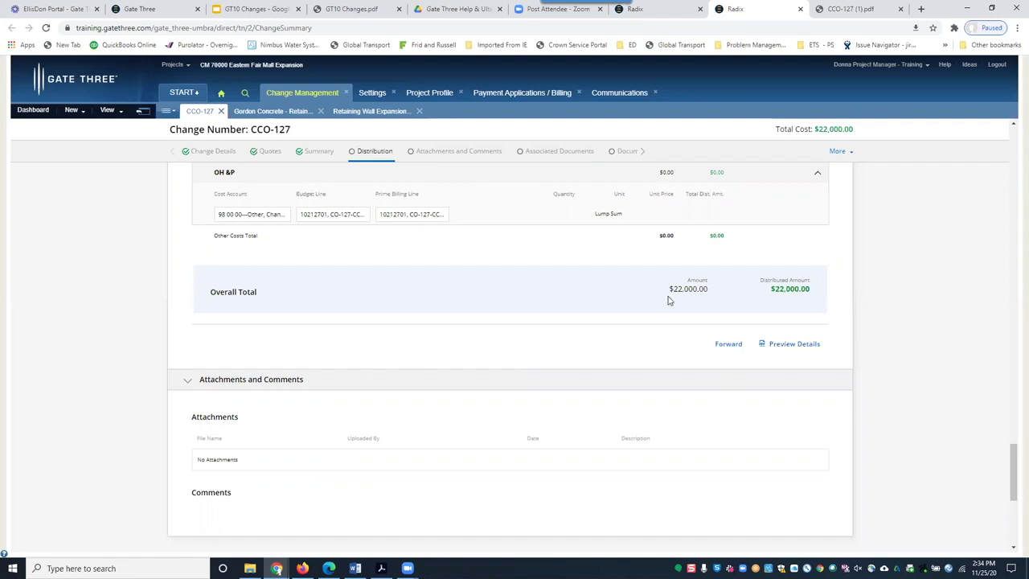
click(848, 155)
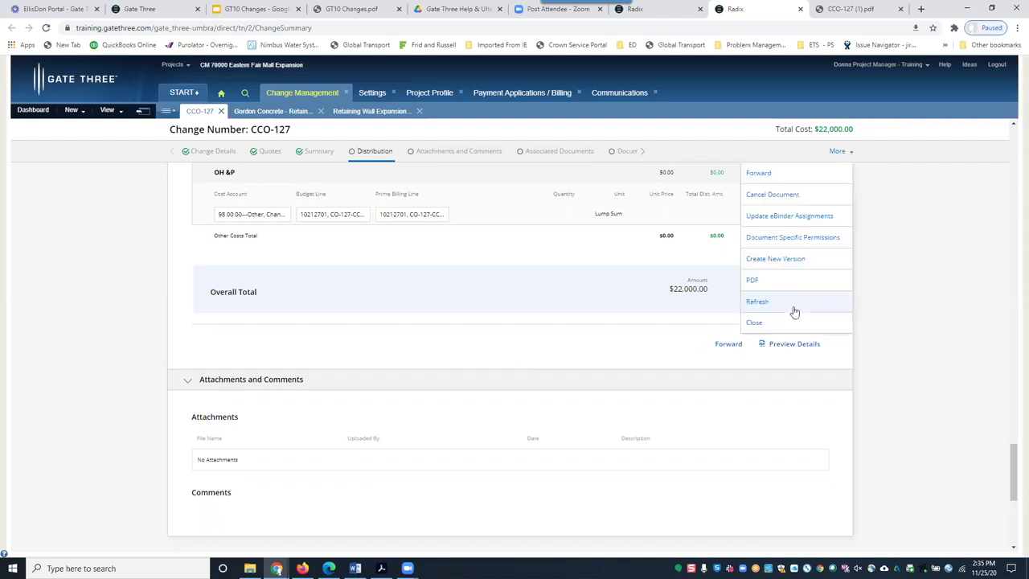
click(793, 310)
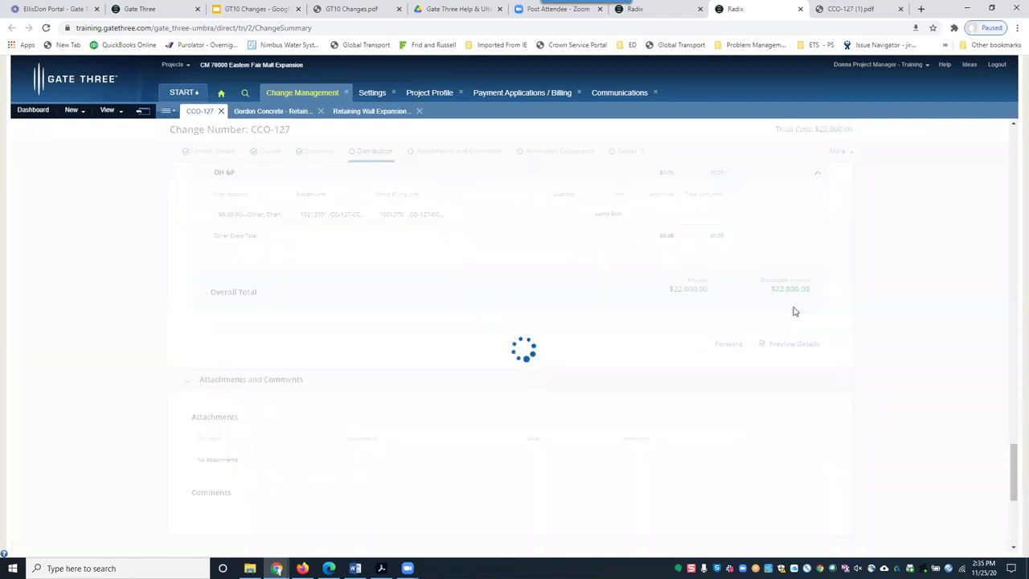
scroll(450, 217, down, 6)
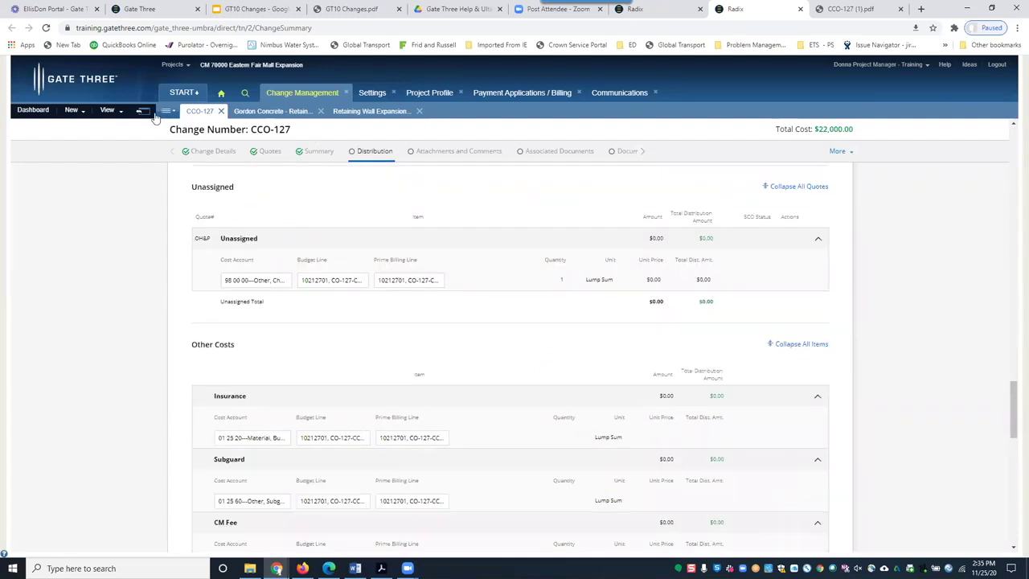
Step: Return to the Changes log and filter it by change number cco-127 to check its distribution status
click(143, 111)
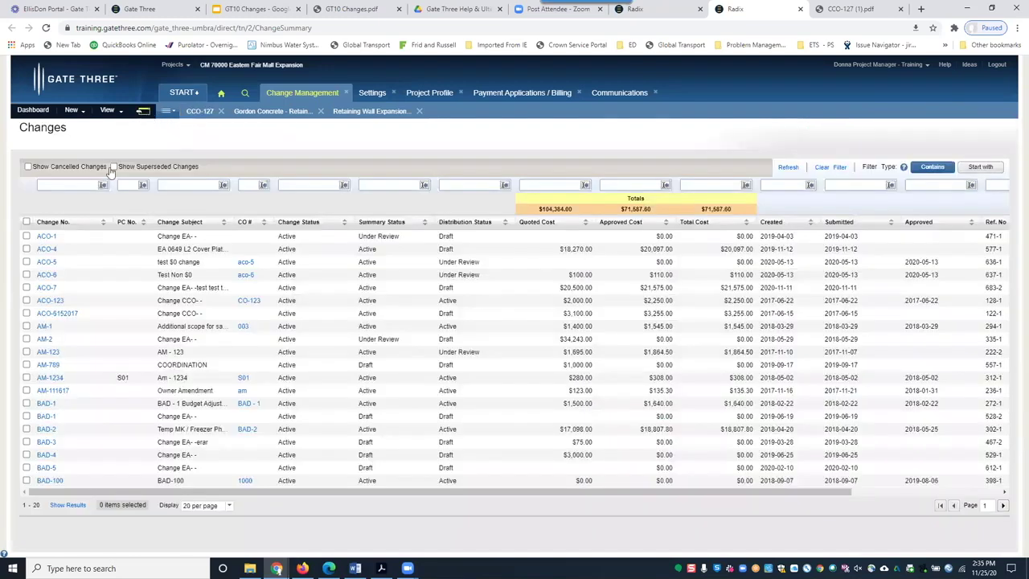
click(70, 189)
text(cco-127)
key(Return)
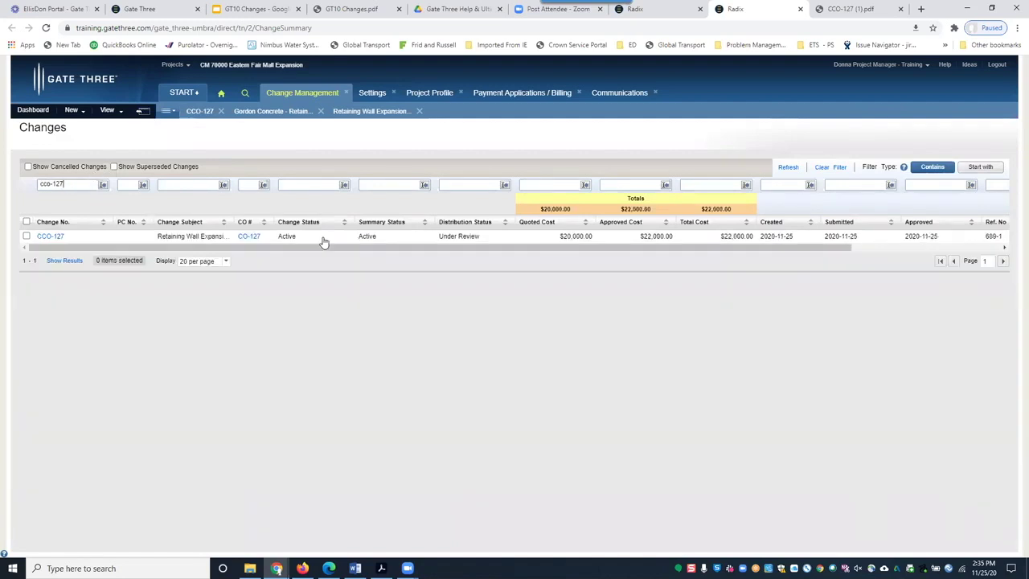
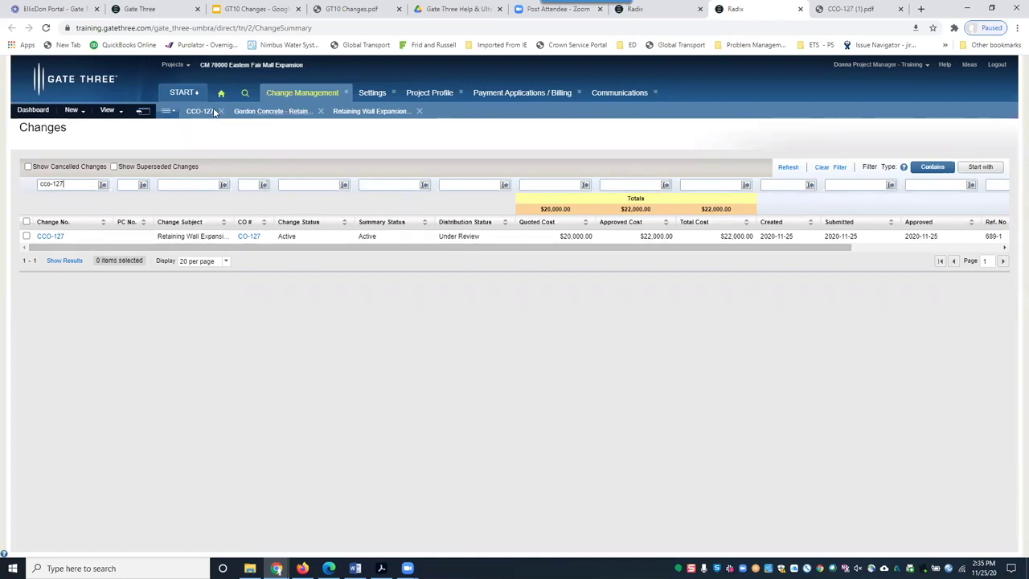
Step: Refresh the Monthly Billing layout lines to check CCO-127's contract amounts, and reopen the change at its Distribution section
click(511, 94)
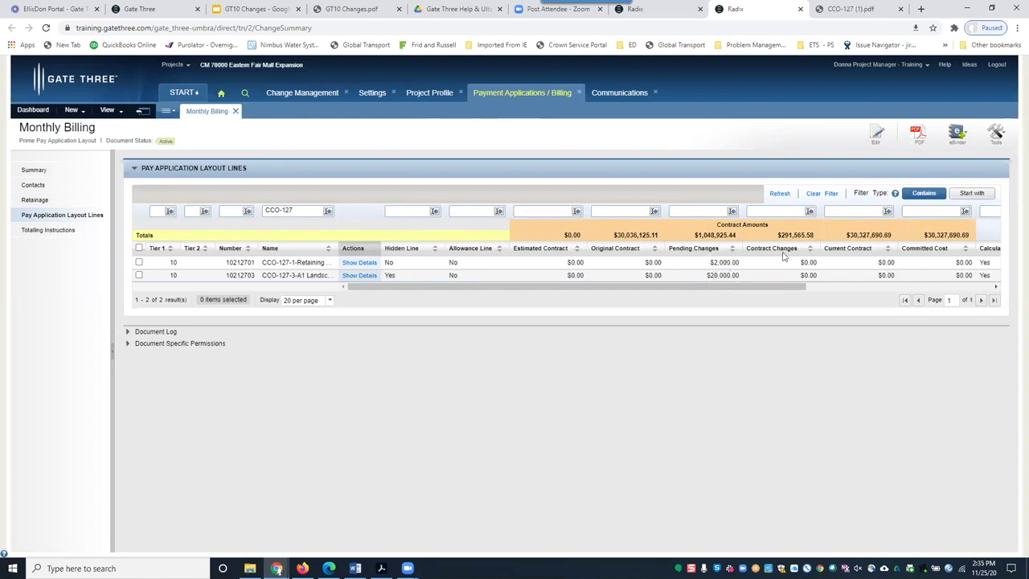
click(779, 193)
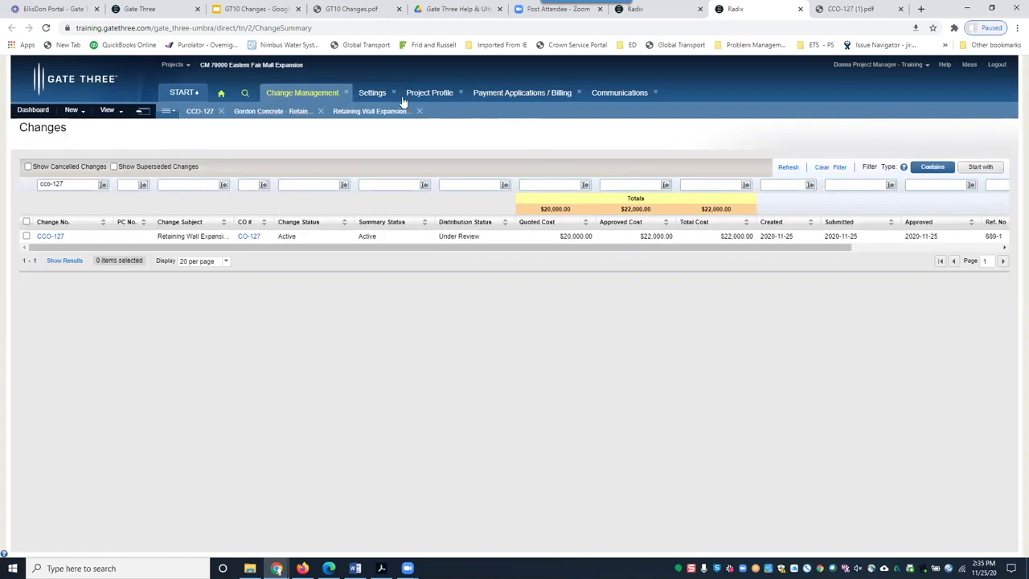
click(53, 235)
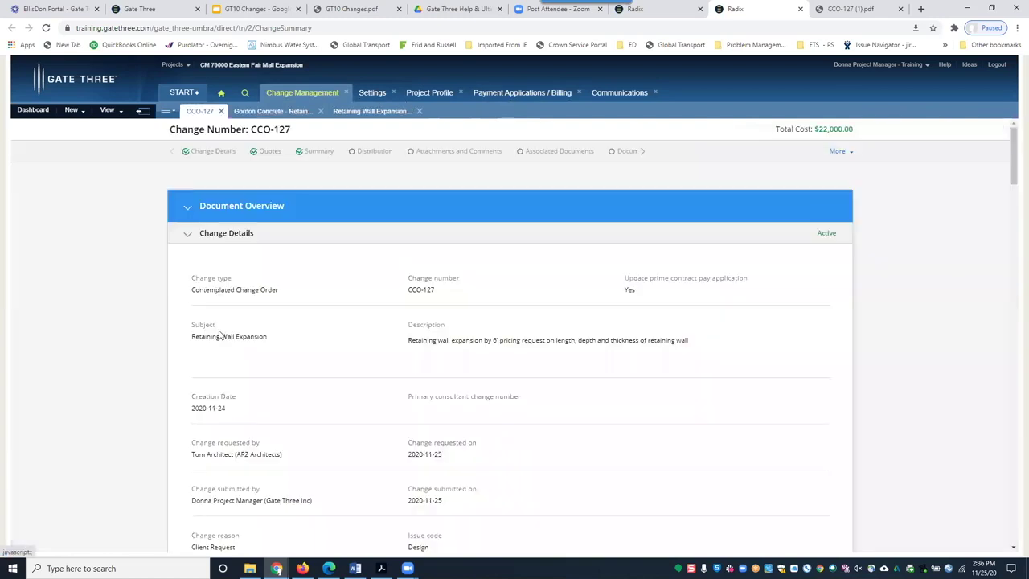
click(375, 151)
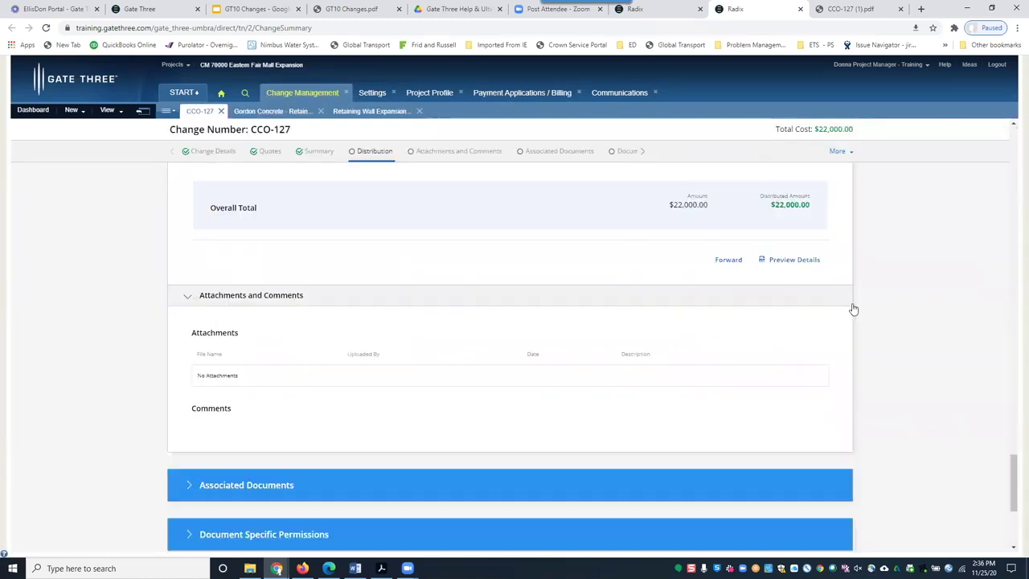
Step: Generate the details preview of the CCO-127 distribution, and filter the Contract Pay Application Layouts by company name a1
click(791, 259)
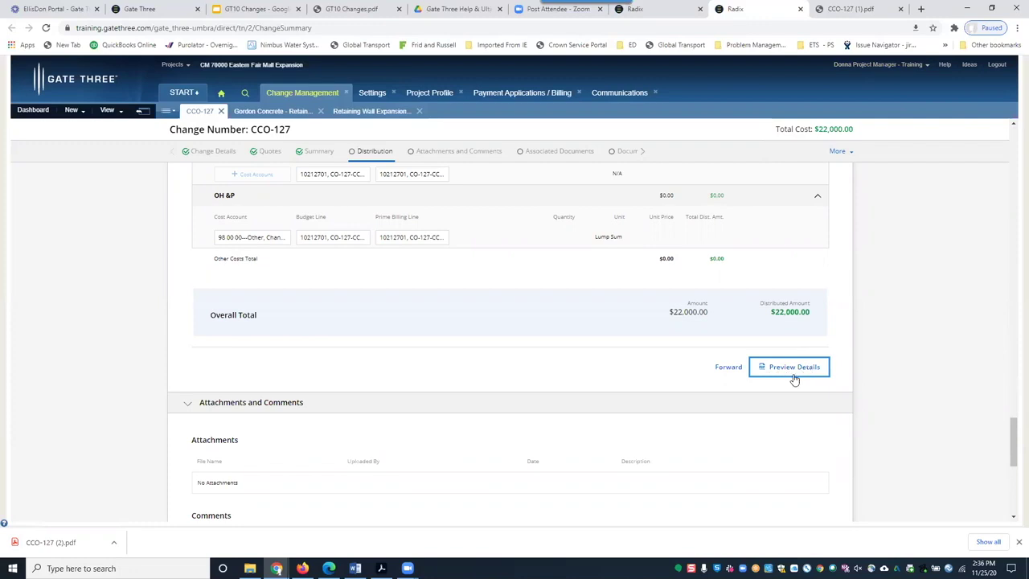
click(512, 93)
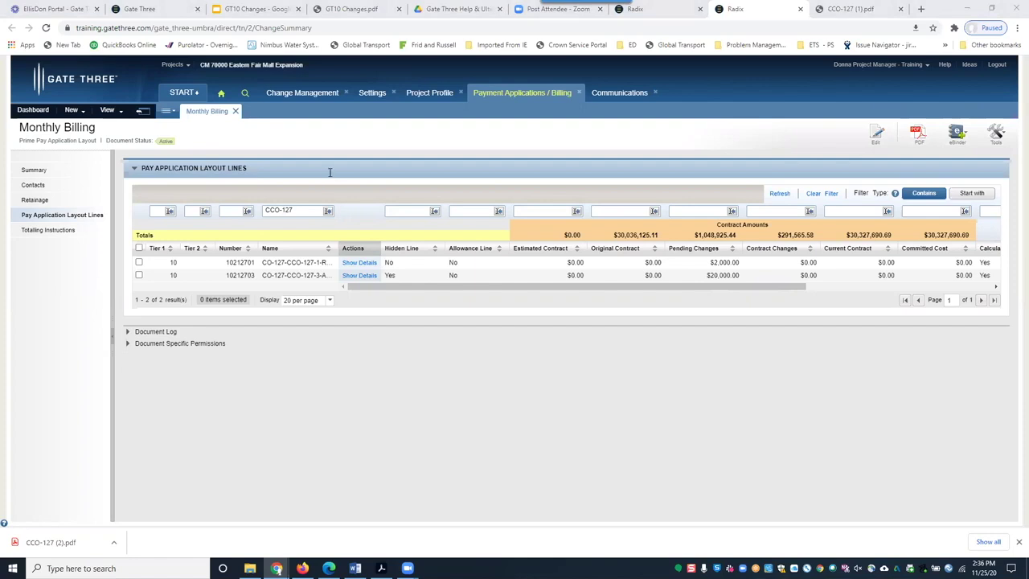
click(107, 112)
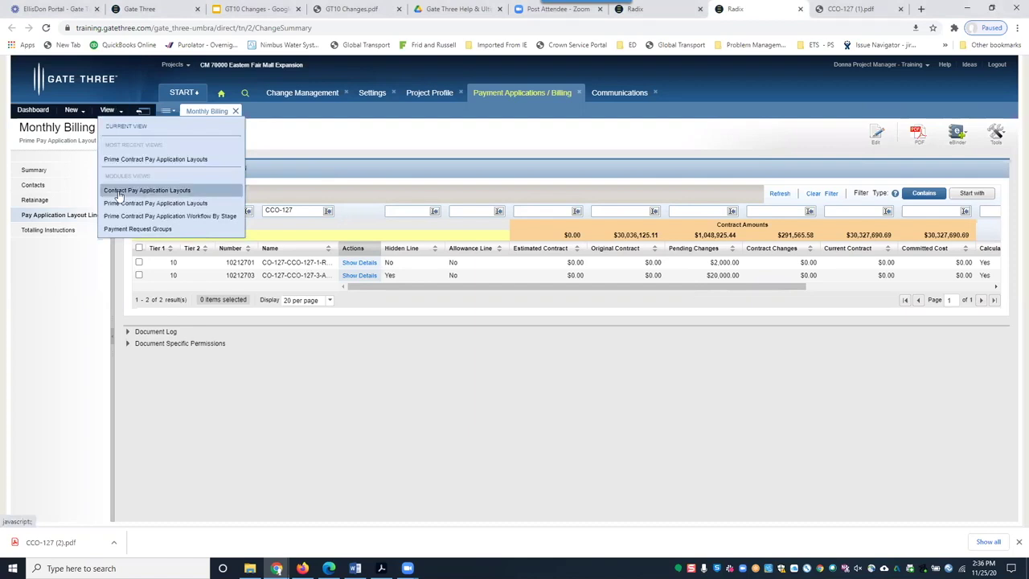
click(160, 193)
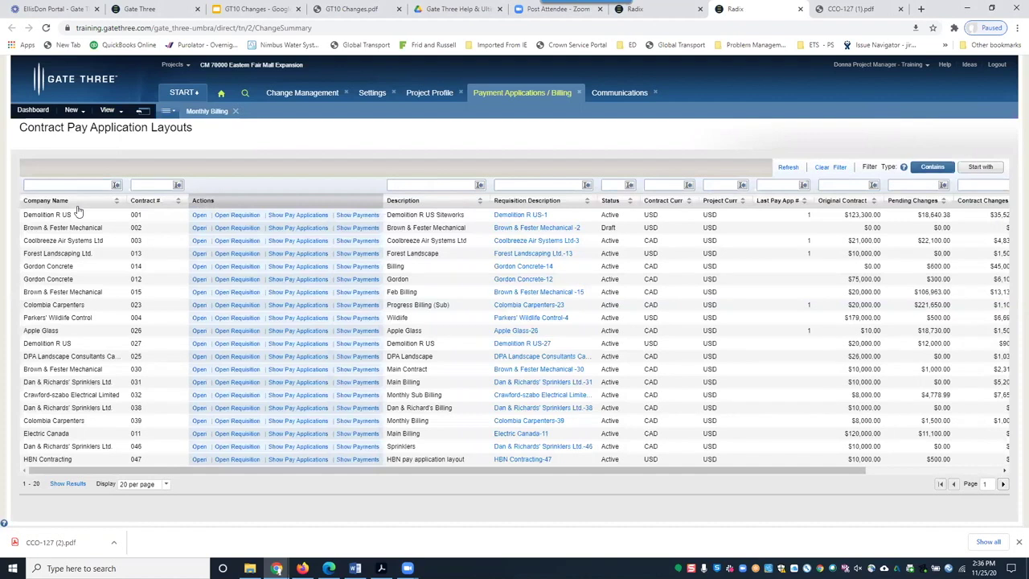
text(a1)
key(Return)
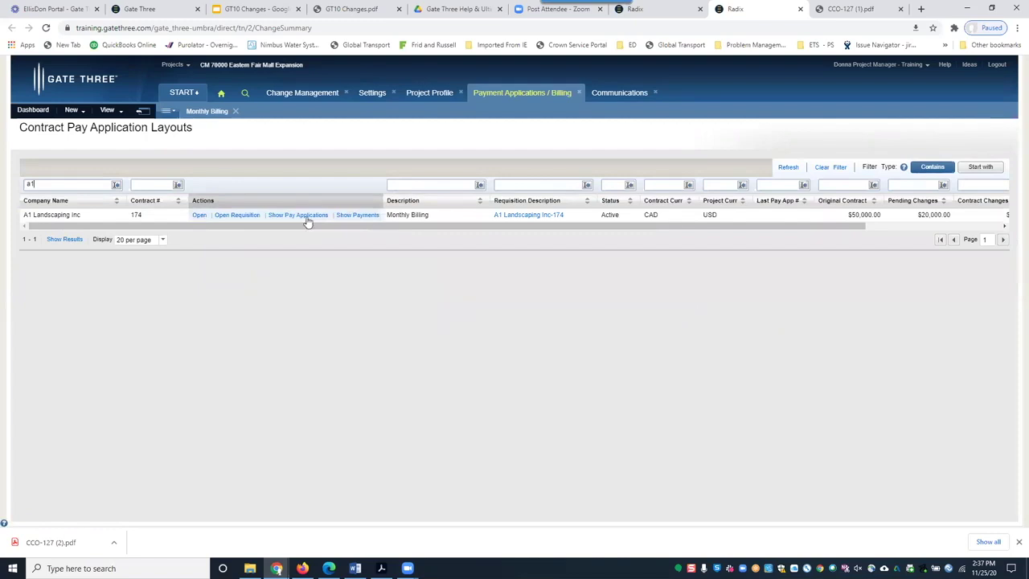
Step: Open A1 Landscaping Inc's Monthly Billing layout and check the CCO-127 line's pending changes in its Pay Application Layout Lines
click(199, 215)
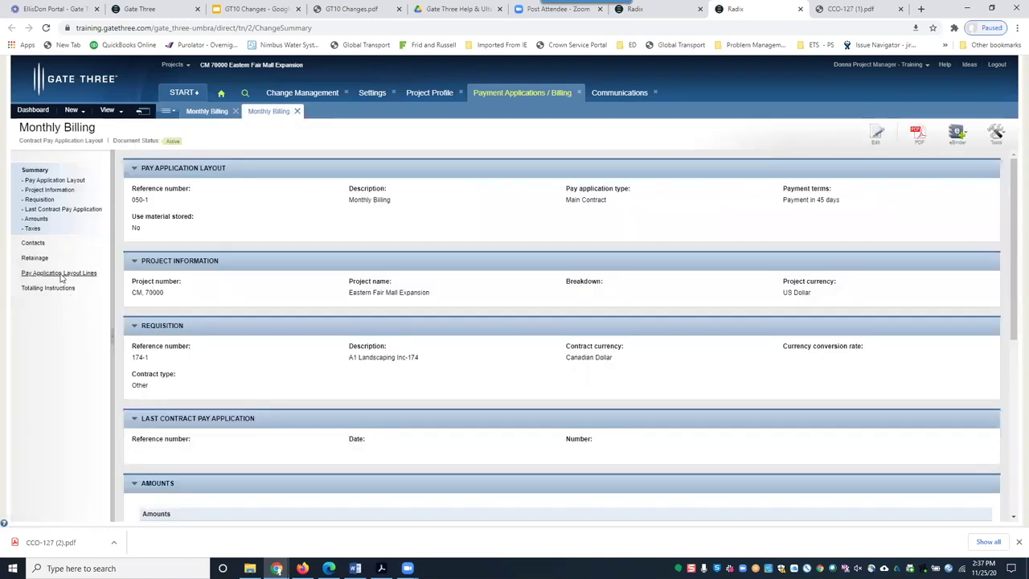
click(60, 276)
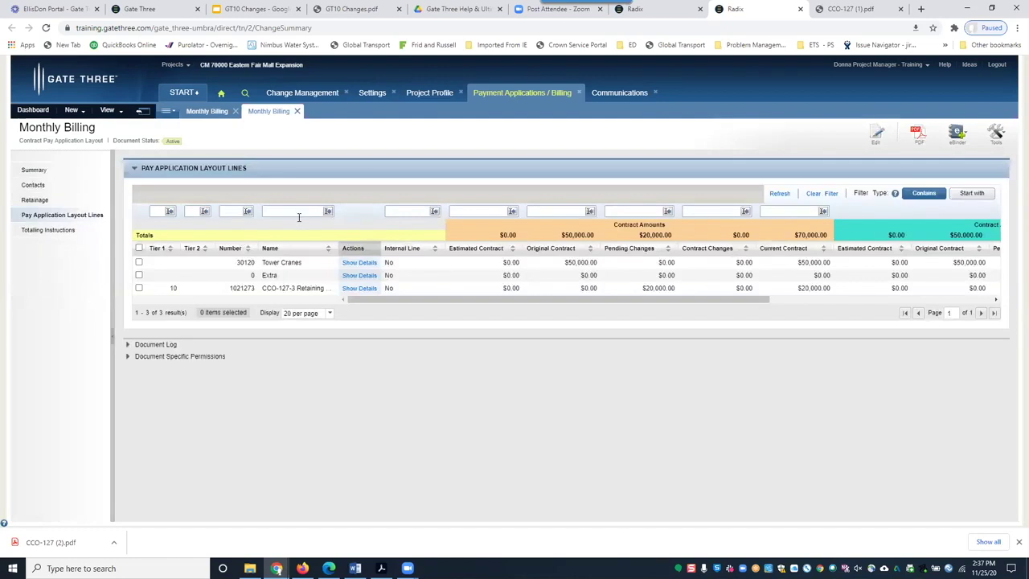
double_click(295, 291)
drag(643, 288, 676, 289)
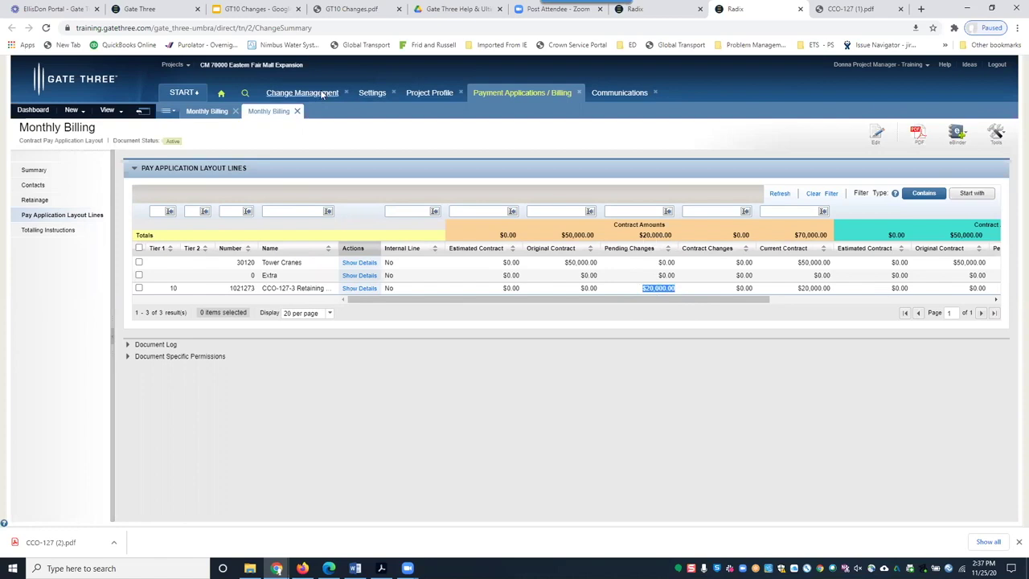
Step: Return to Change Management and filter the All Quotes view by company name a1
click(321, 94)
middle_click(464, 301)
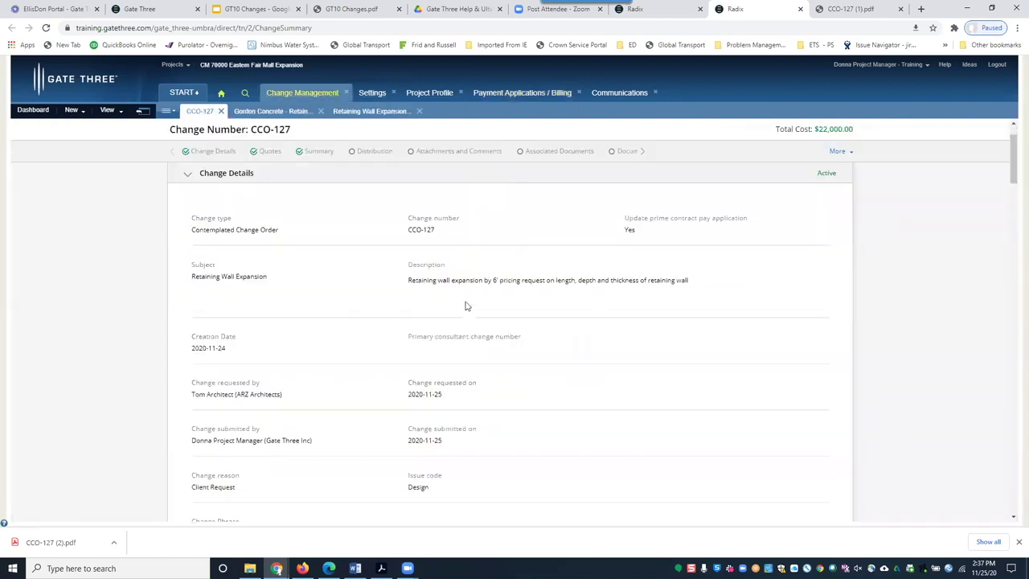
scroll(464, 300, up, 3)
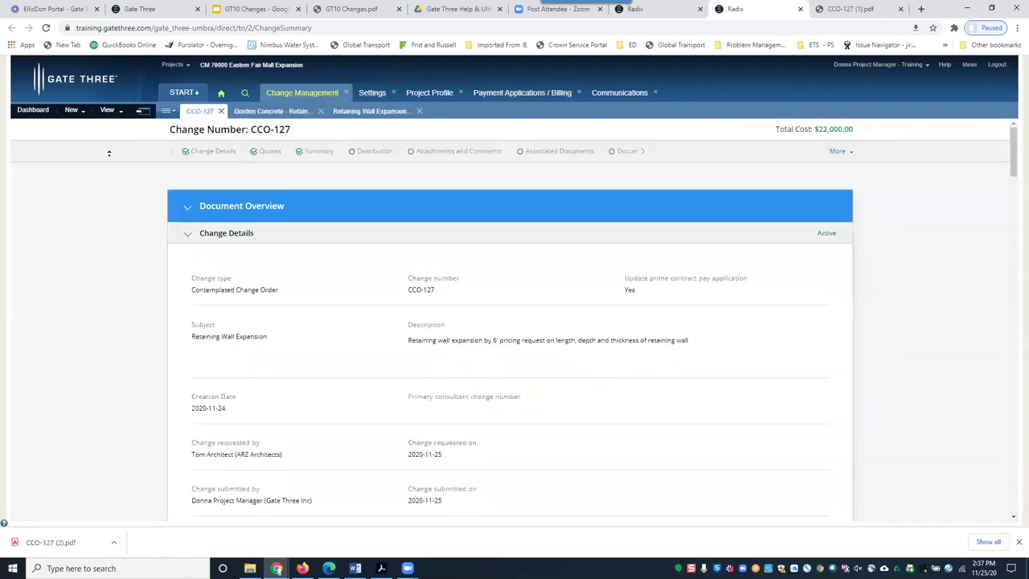
click(117, 114)
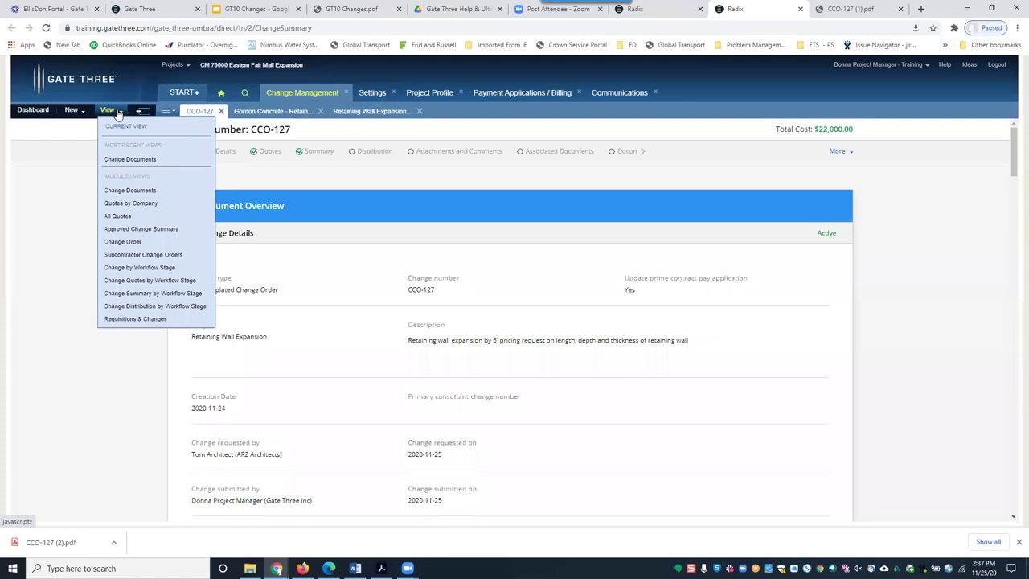
click(117, 216)
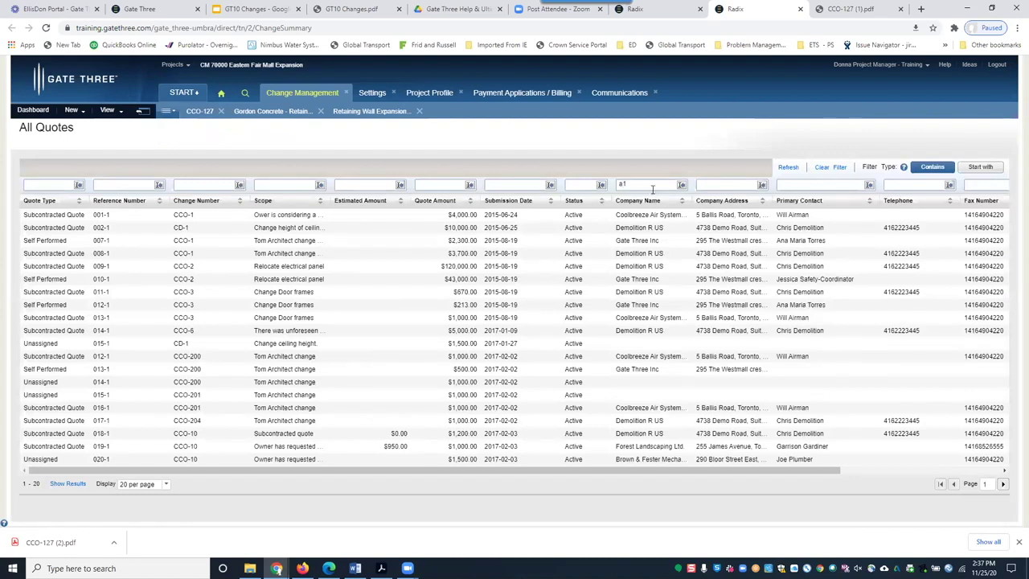
key(Return)
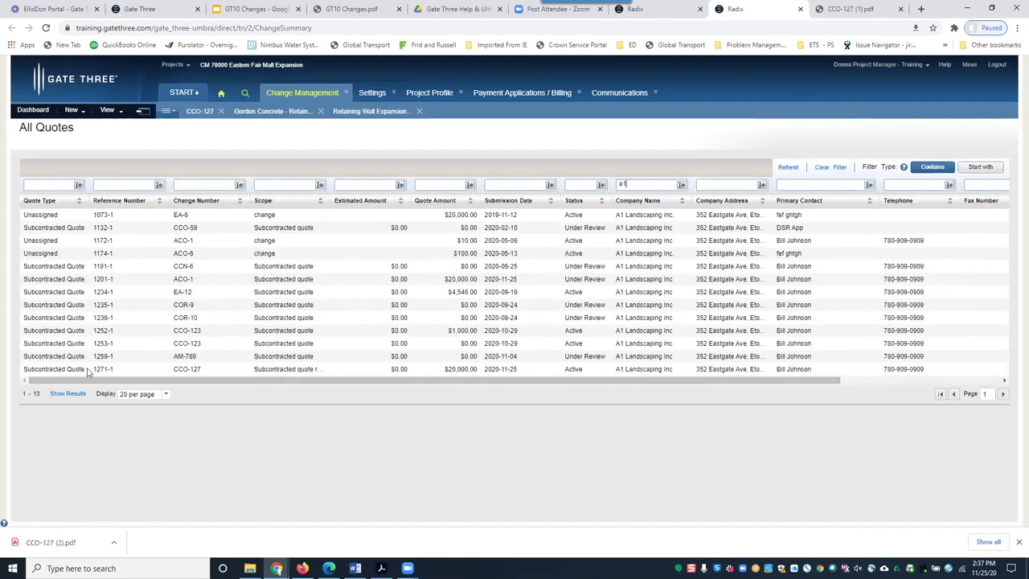
Step: Open the Change Distribution by Workflow Stage view and look for CCO-127 in the Changes Workflow and the 1 stage distribution workflows
click(111, 110)
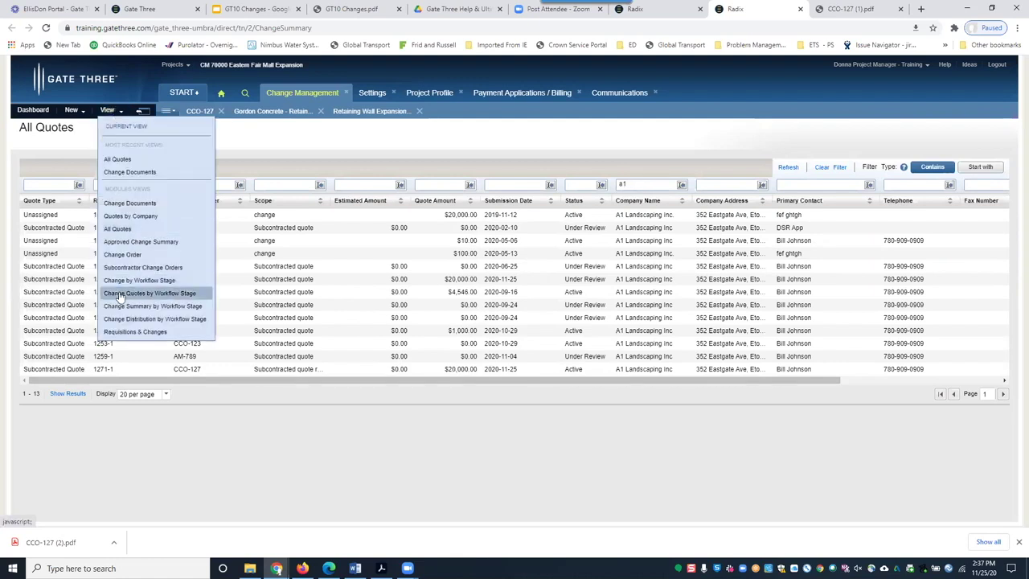
click(183, 319)
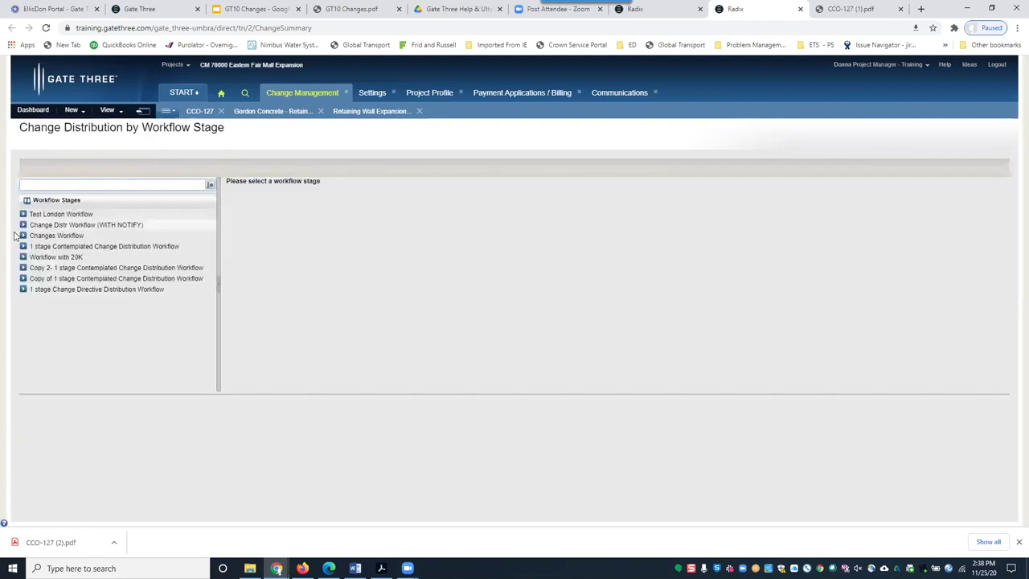
click(23, 236)
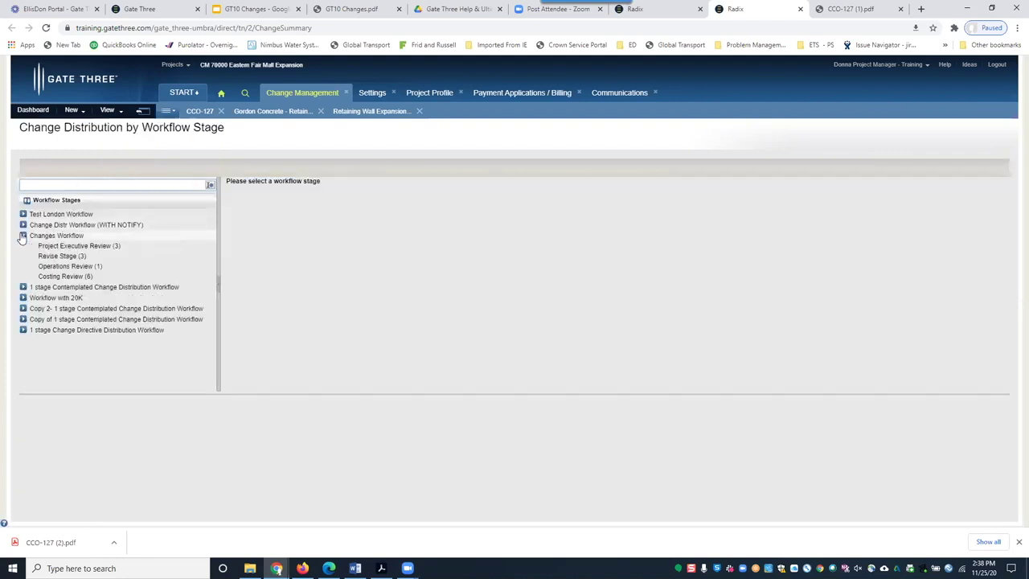
click(66, 266)
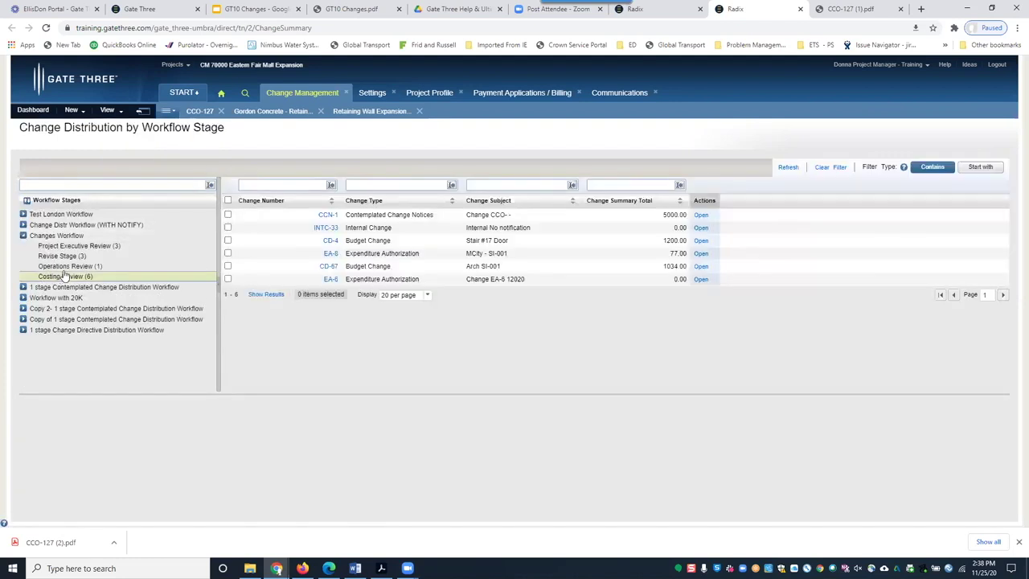
click(22, 287)
click(23, 319)
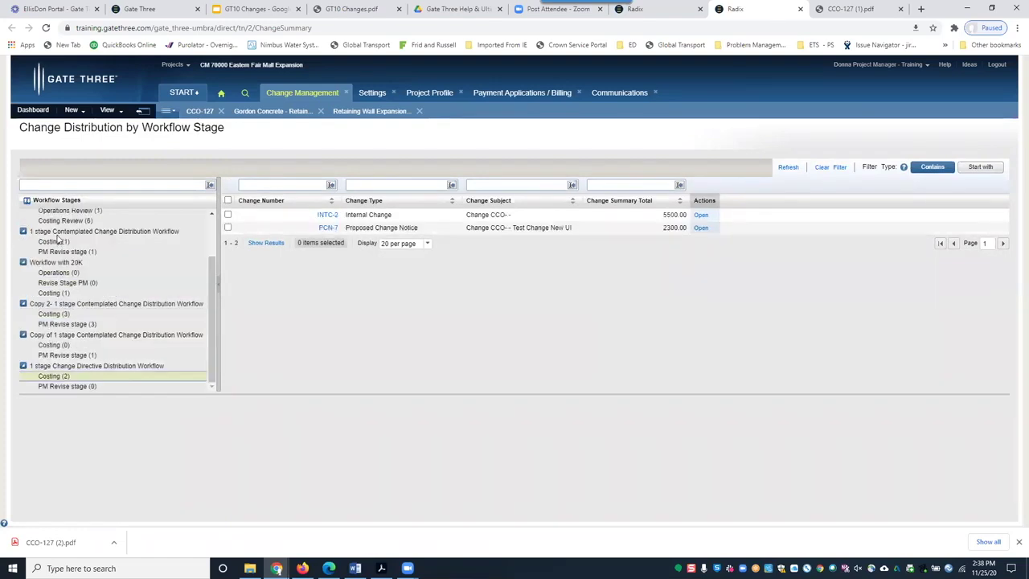
Step: Look for CCO-127 in Test London Workflow's Costing Review stage and Change Distr Workflow (WITH NOTIFY)'s Costing stage
scroll(96, 266, up, 2)
click(23, 214)
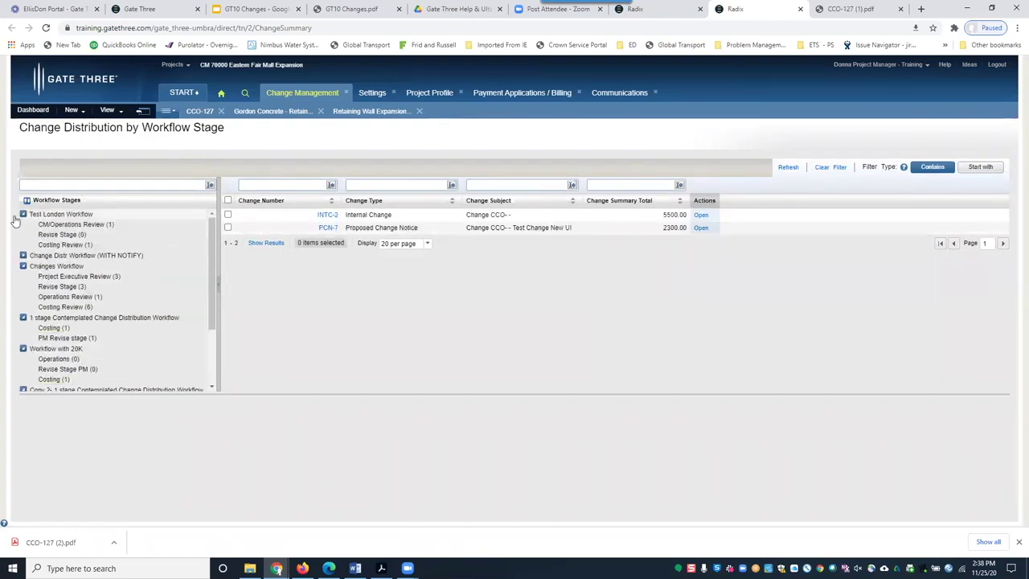
click(60, 246)
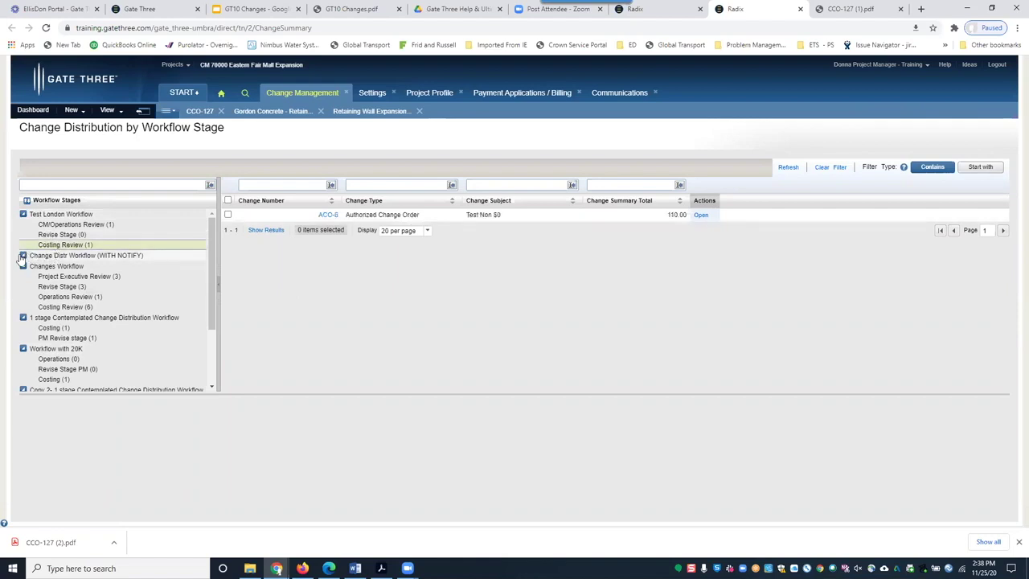
click(23, 255)
click(50, 286)
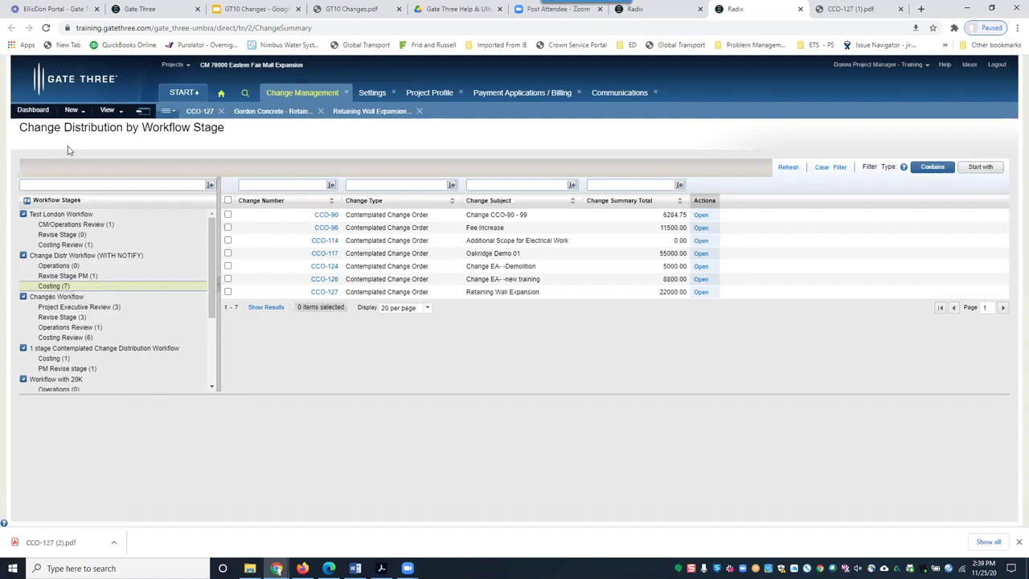
Step: Open the Subcontractor Change Orders view
click(109, 110)
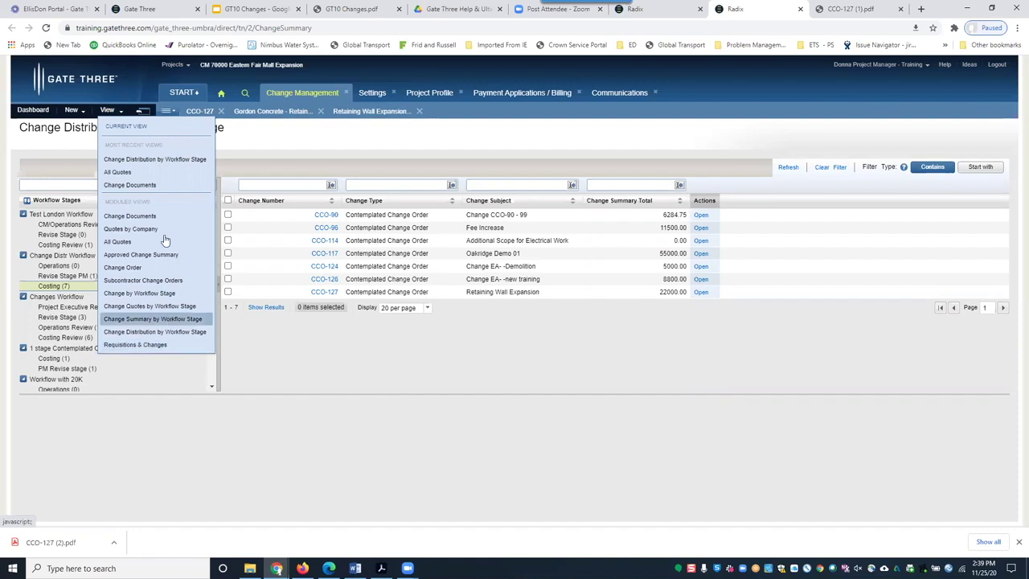
click(161, 281)
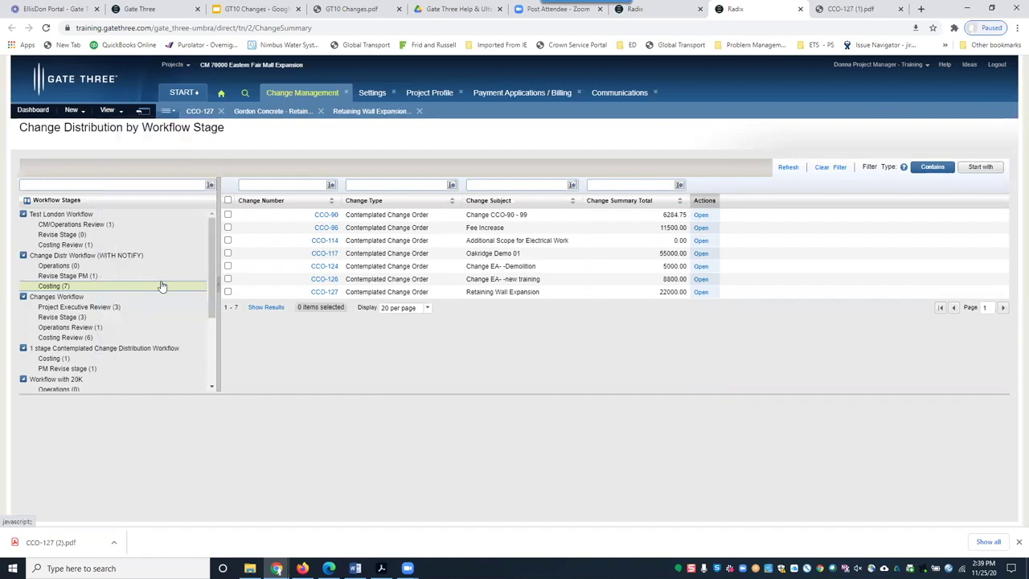